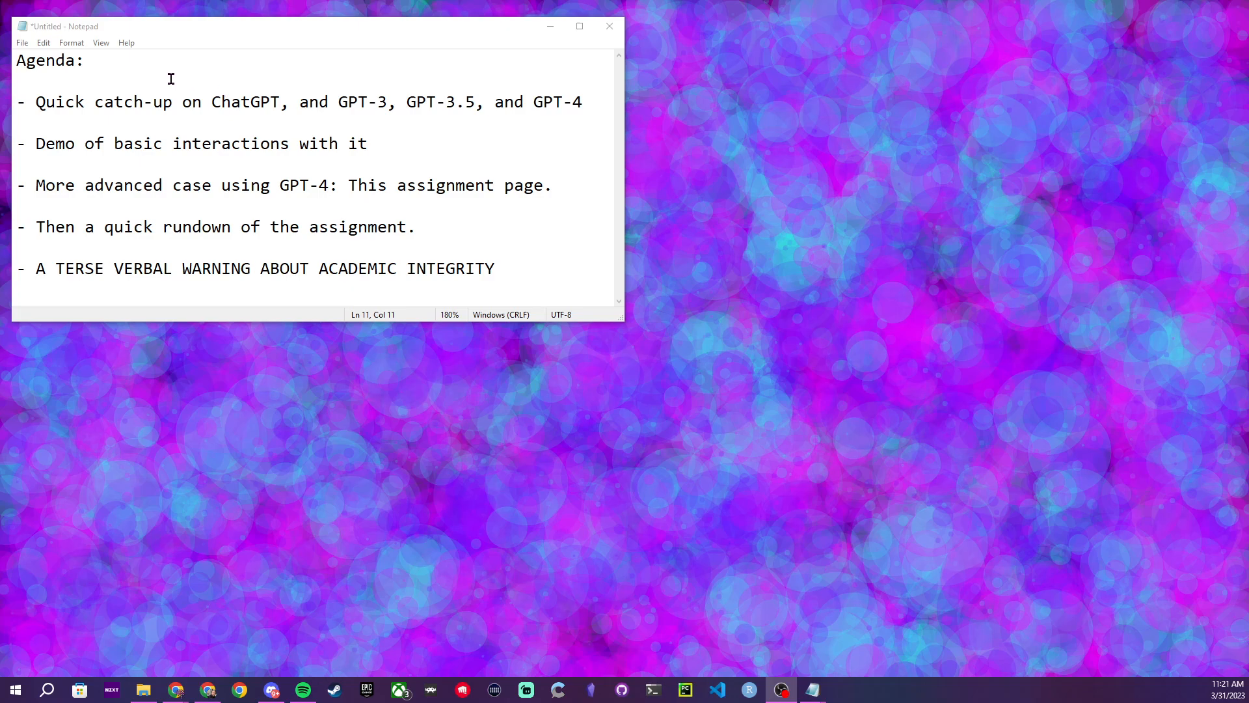
# Go through the agenda items one by one, from the ChatGPT and GPT-4 catch-up to the academic integrity warning
pyautogui.moveTo(37, 102); pyautogui.dragTo(283, 102)
pyautogui.click(283, 102)
pyautogui.doubleClick(252, 102)
pyautogui.click(252, 102)
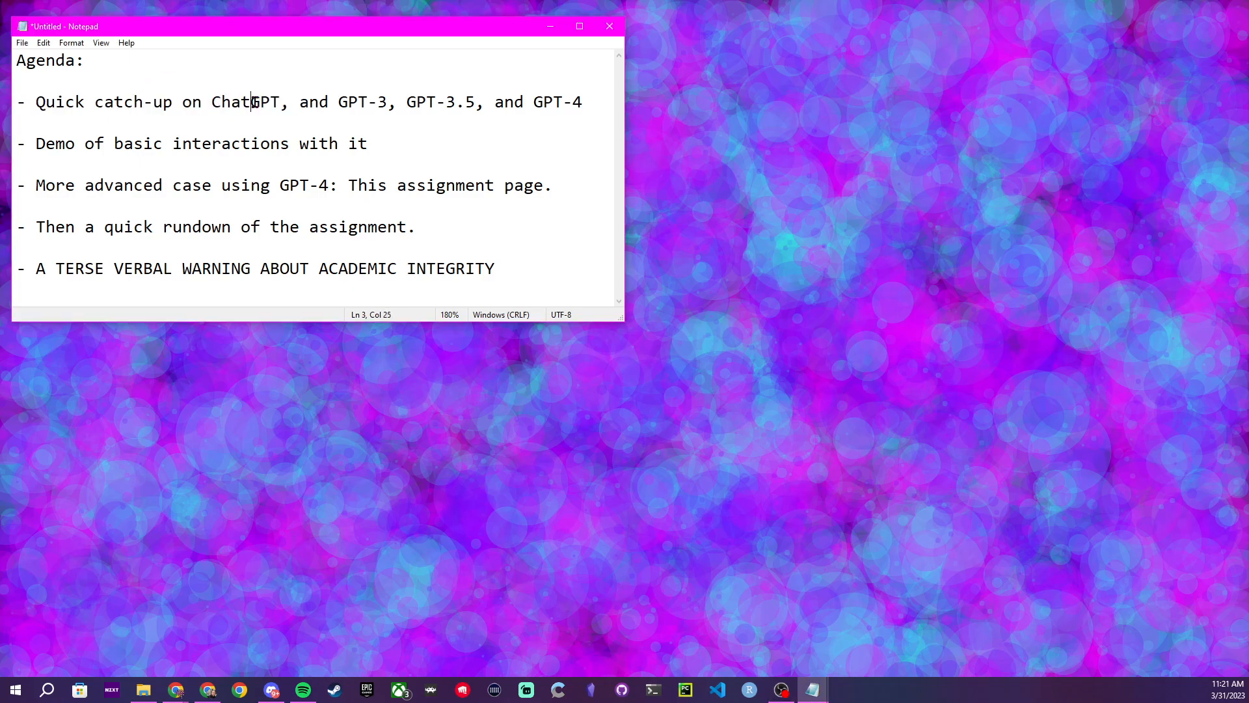
pyautogui.moveTo(338, 102); pyautogui.dragTo(584, 101)
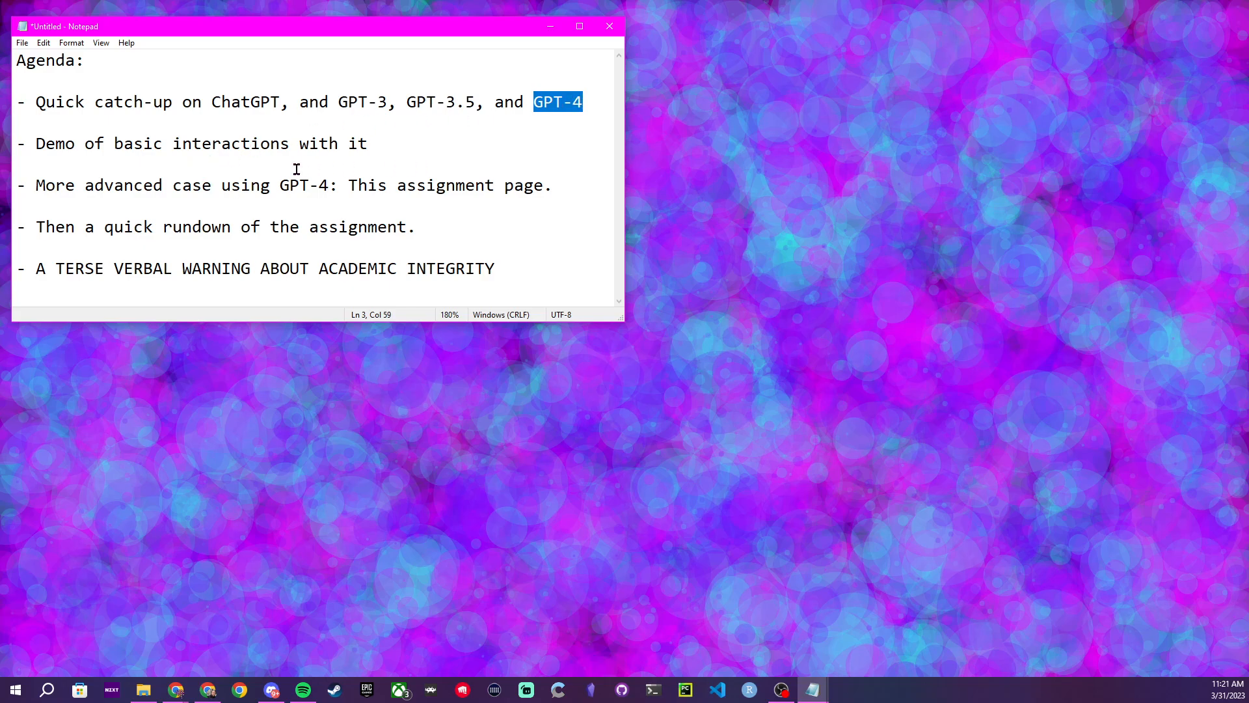
pyautogui.click(778, 169)
pyautogui.moveTo(385, 140); pyautogui.dragTo(562, 182)
pyautogui.click(134, 145)
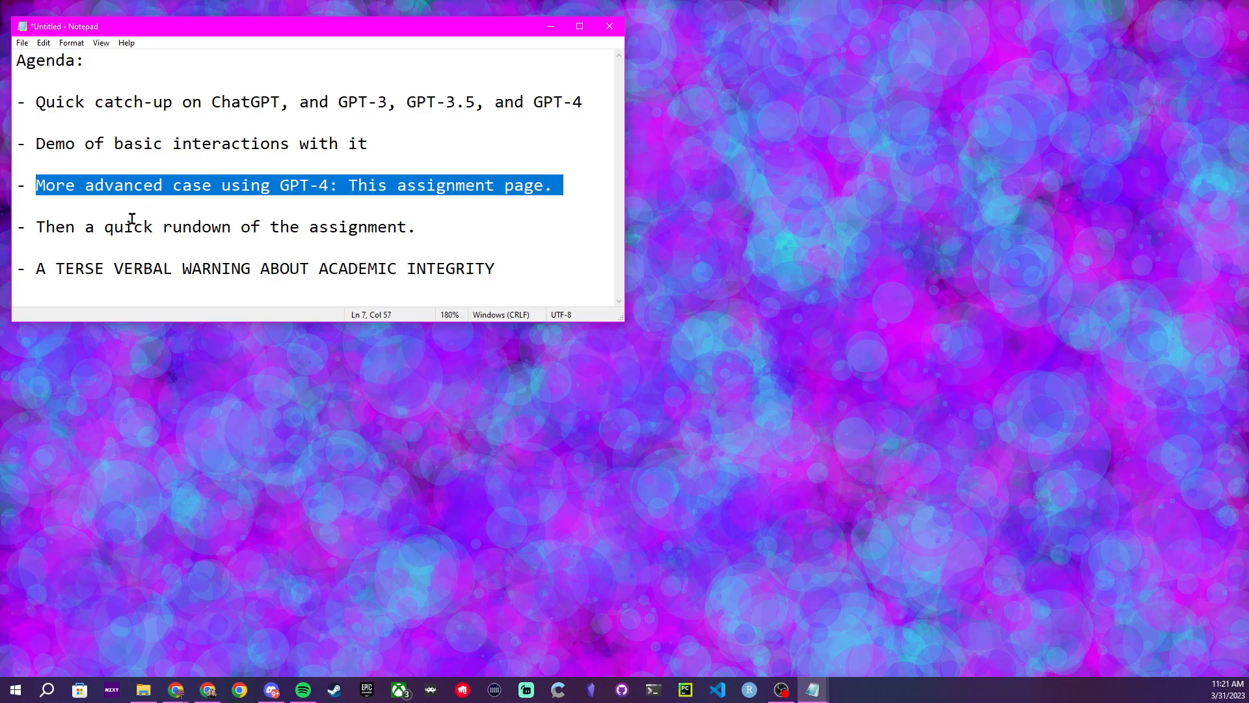
pyautogui.moveTo(40, 225); pyautogui.dragTo(442, 223)
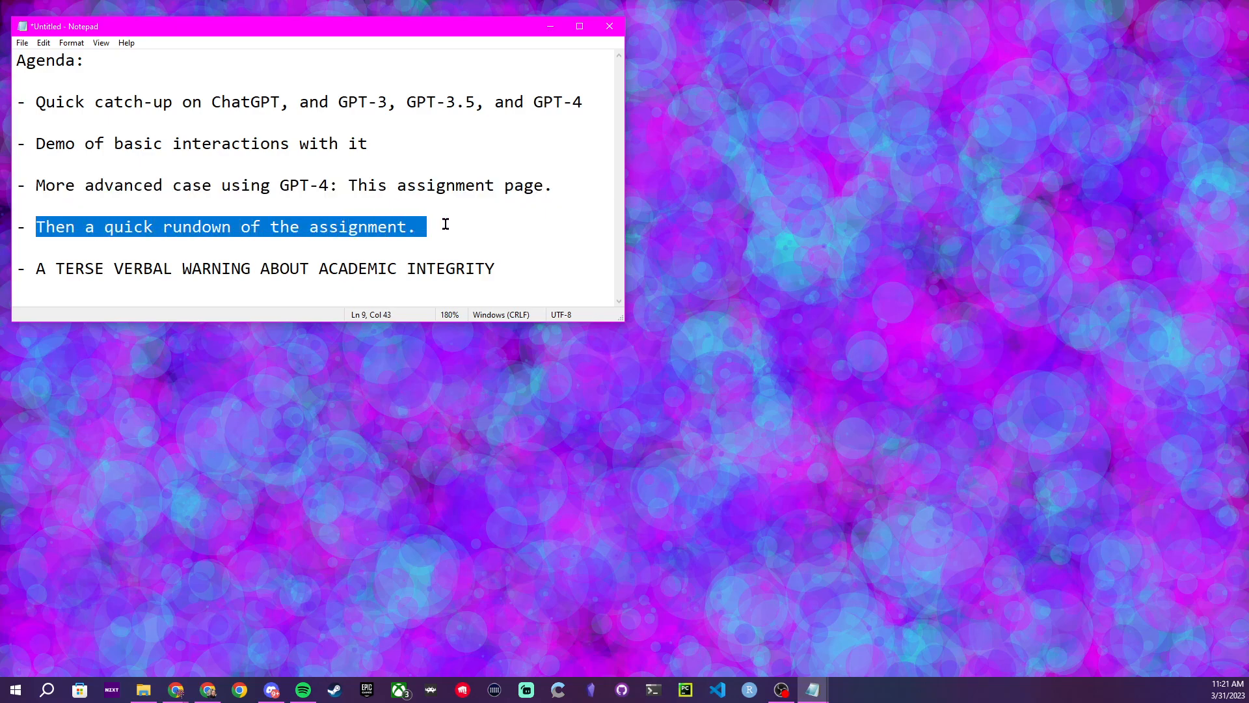
pyautogui.moveTo(507, 267); pyautogui.dragTo(17, 267)
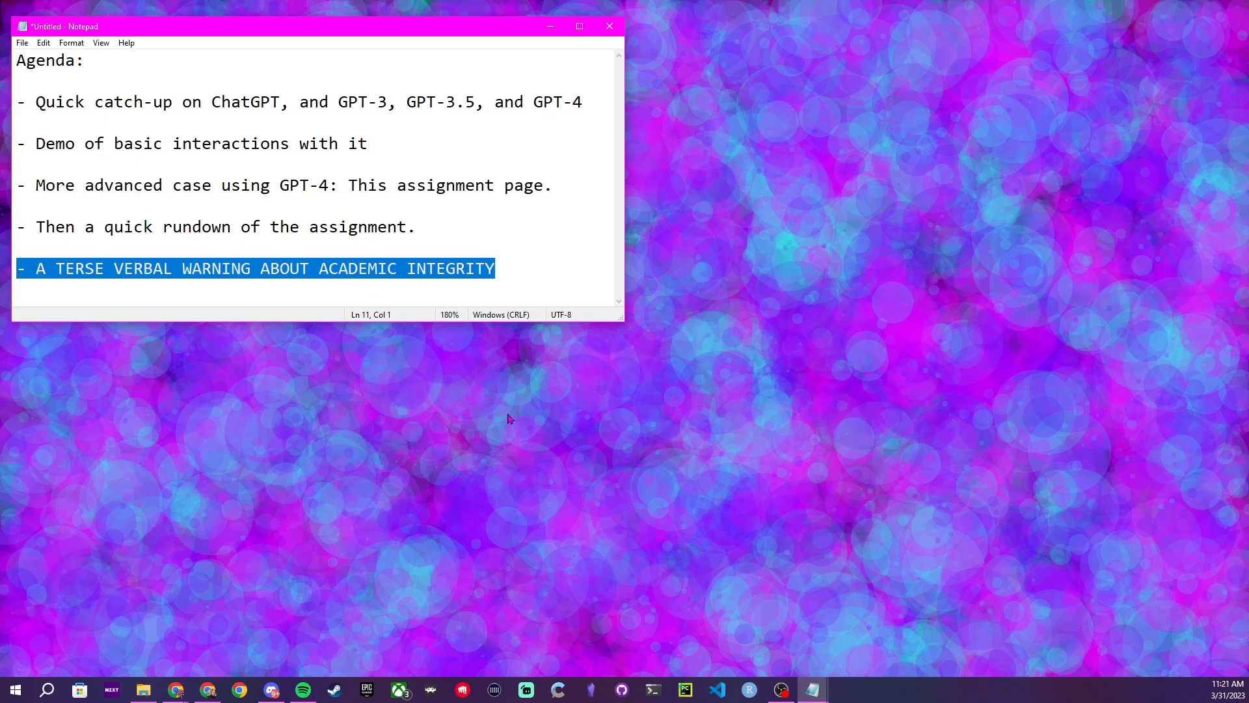
pyautogui.click(491, 427)
pyautogui.click(535, 228)
pyautogui.click(862, 269)
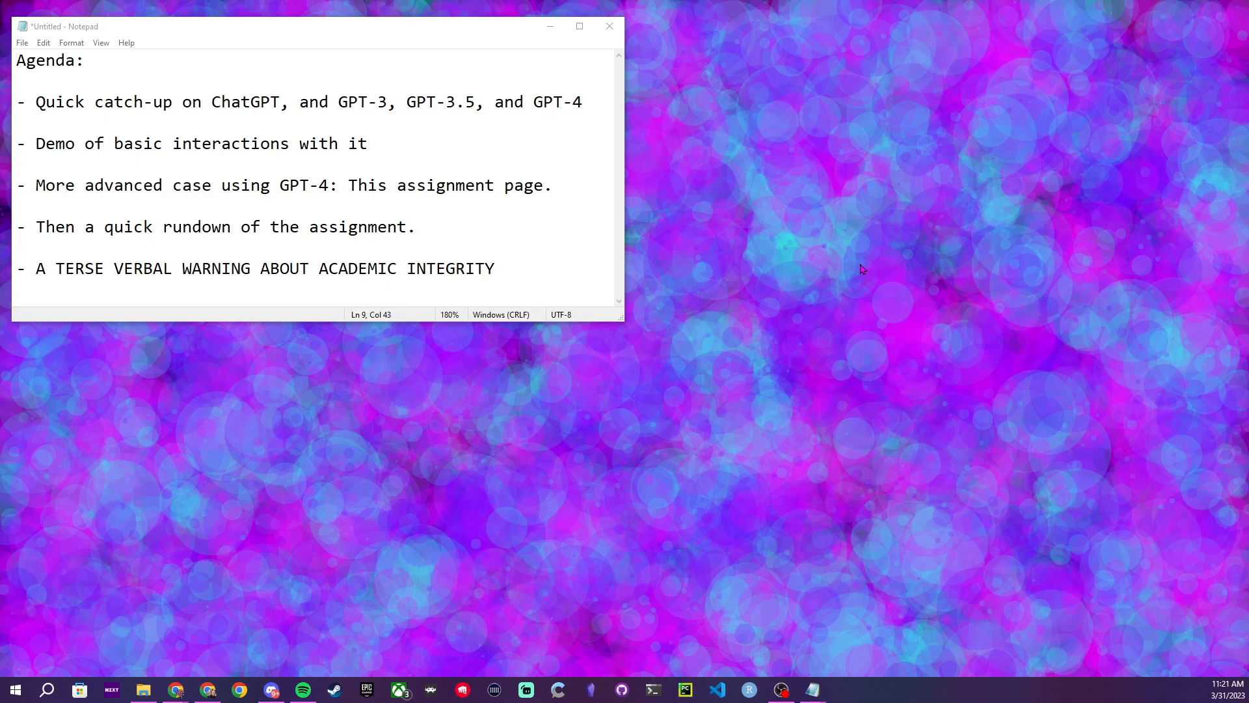
# Switch to Chrome with the OpenAI website and arrange its window beside the agenda note
pyautogui.moveTo(316, 24); pyautogui.dragTo(314, 20)
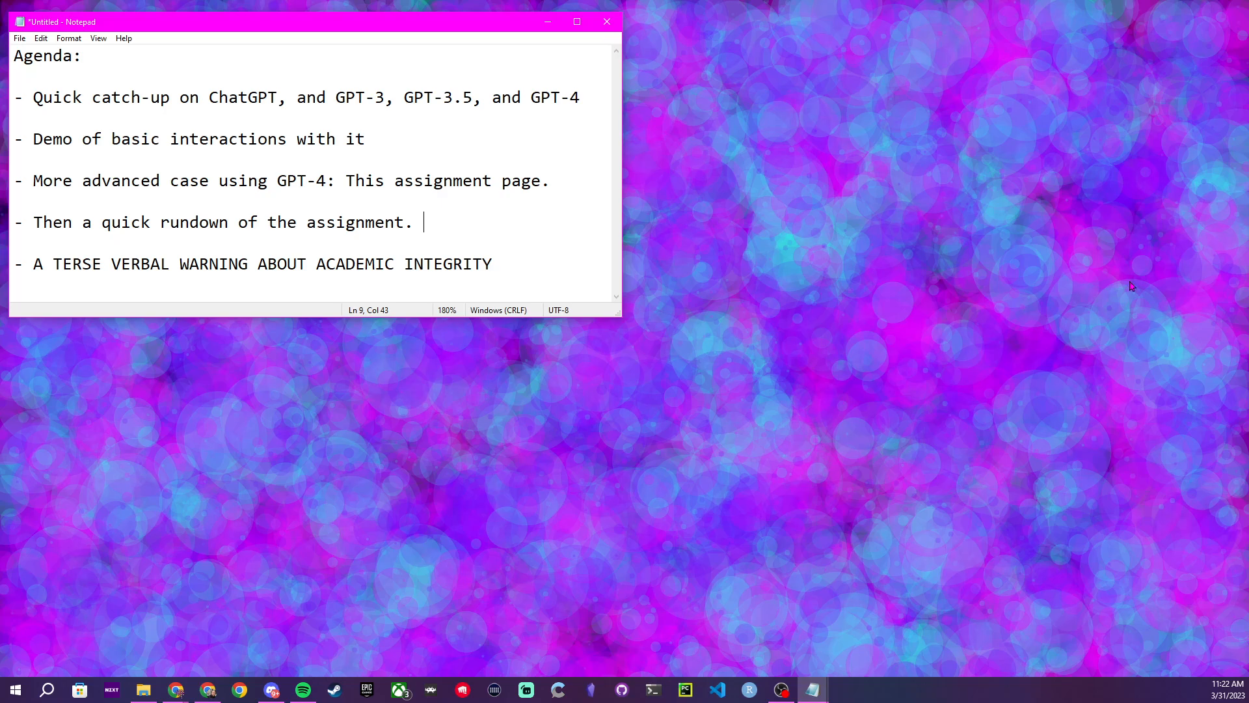
pyautogui.click(176, 690)
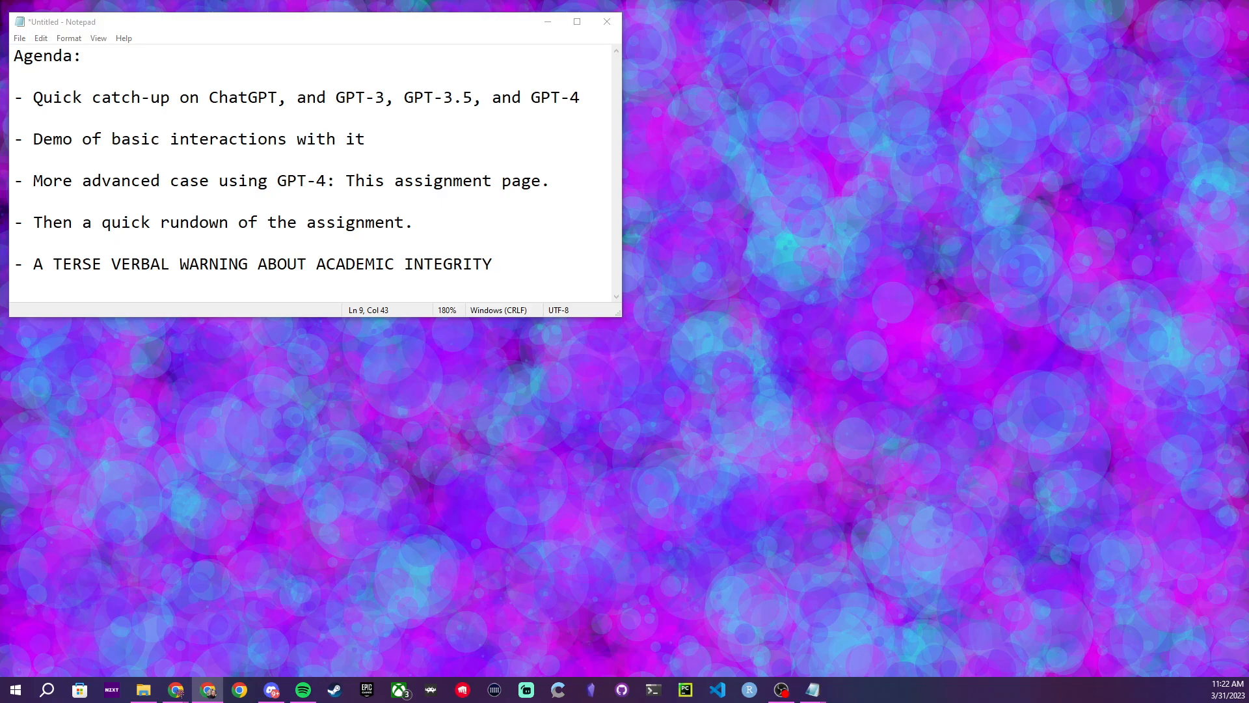
pyautogui.moveTo(1248, 208); pyautogui.dragTo(886, 35)
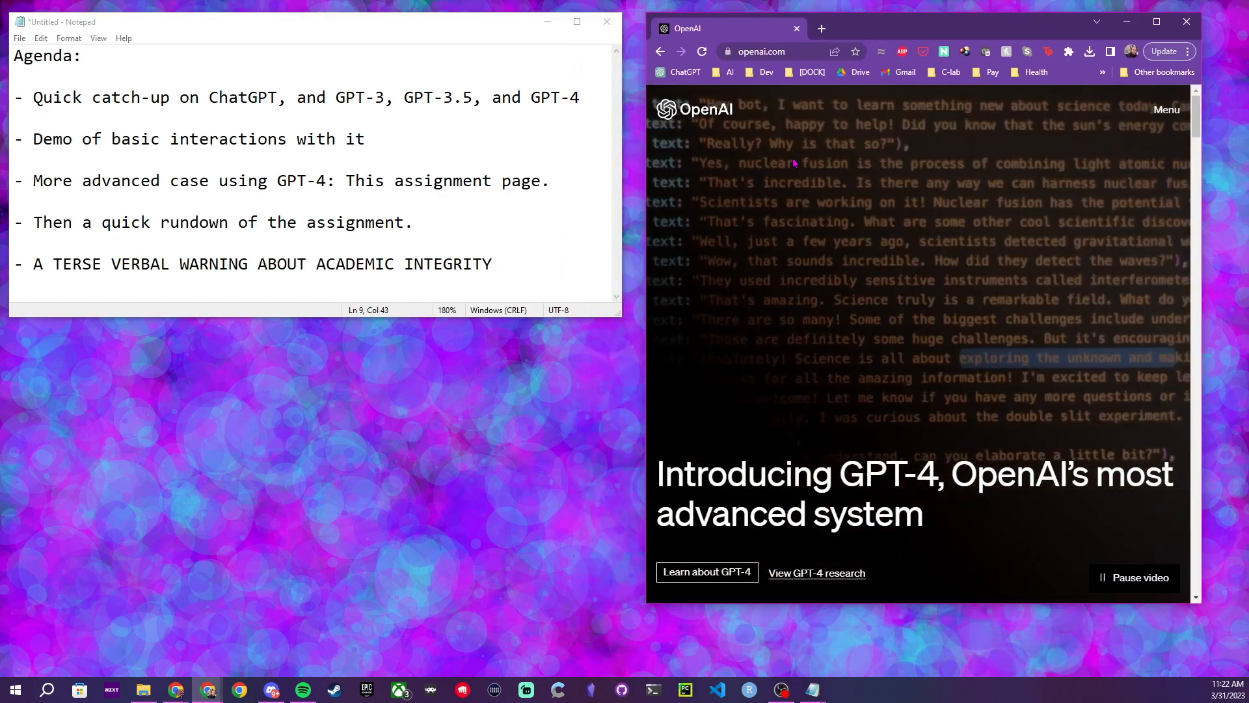
# Open ChatGPT from the Product links on the OpenAI website
pyautogui.scroll(-1, 1045, 385)
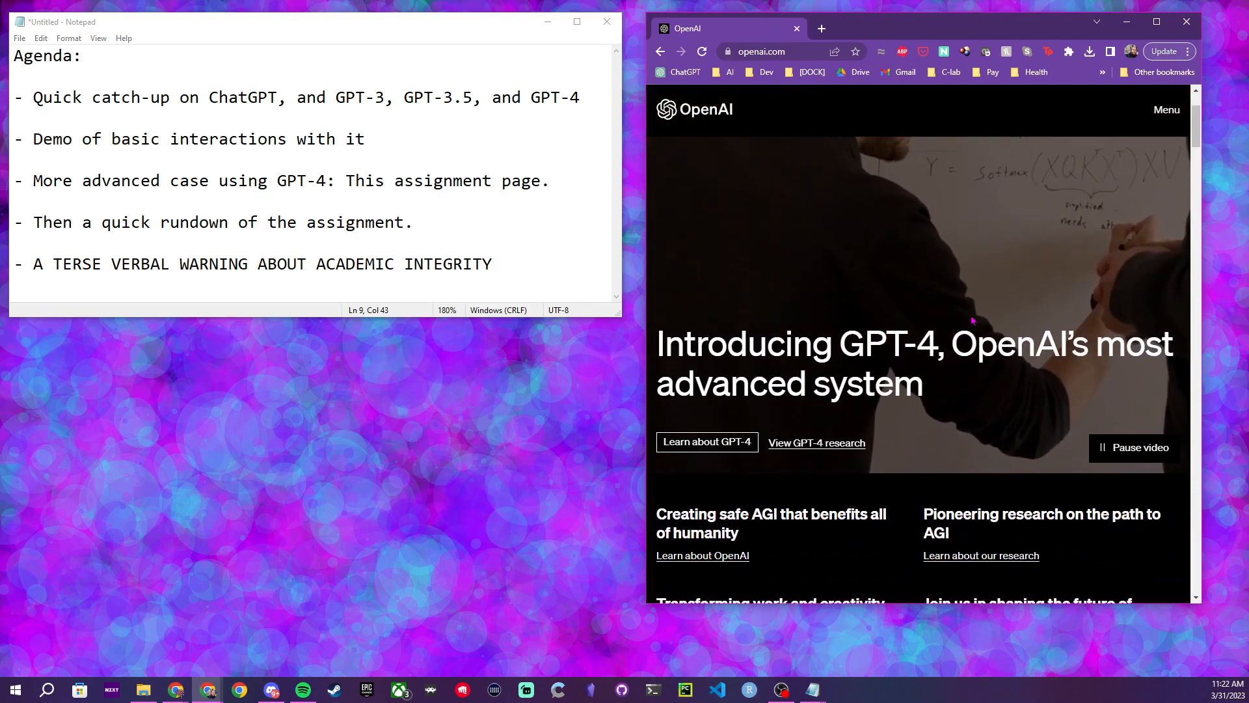
pyautogui.click(1165, 110)
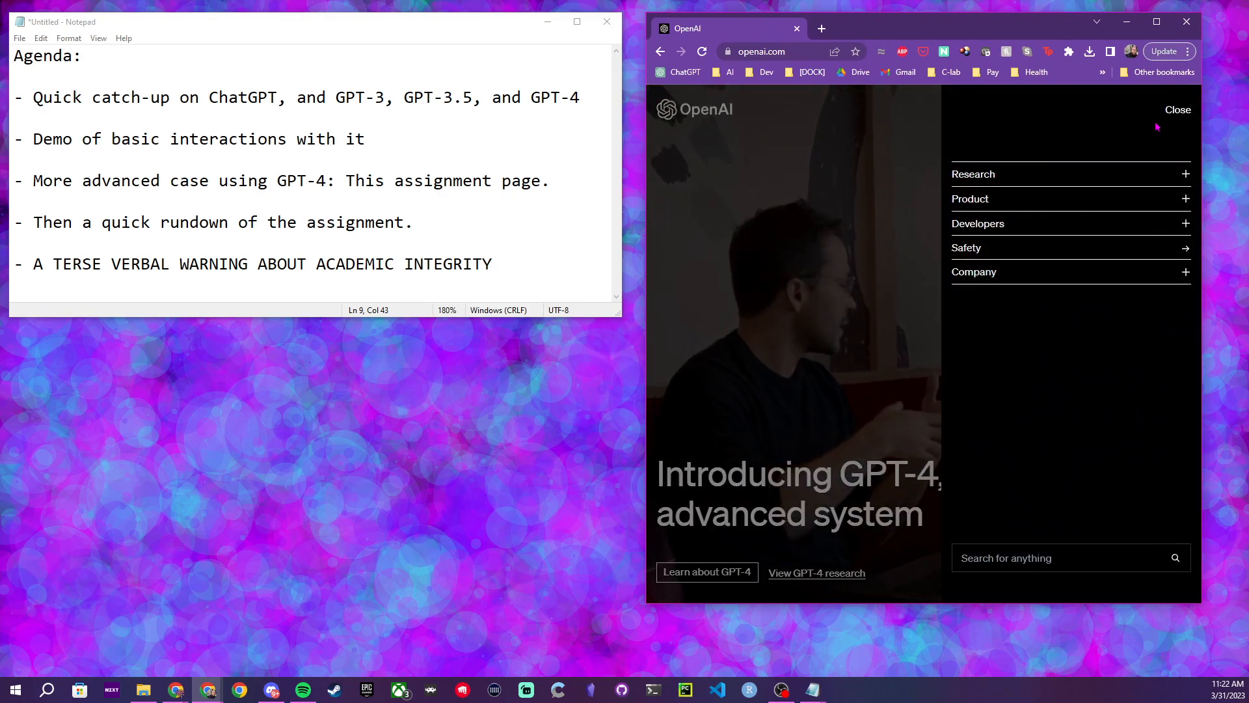
pyautogui.click(1149, 201)
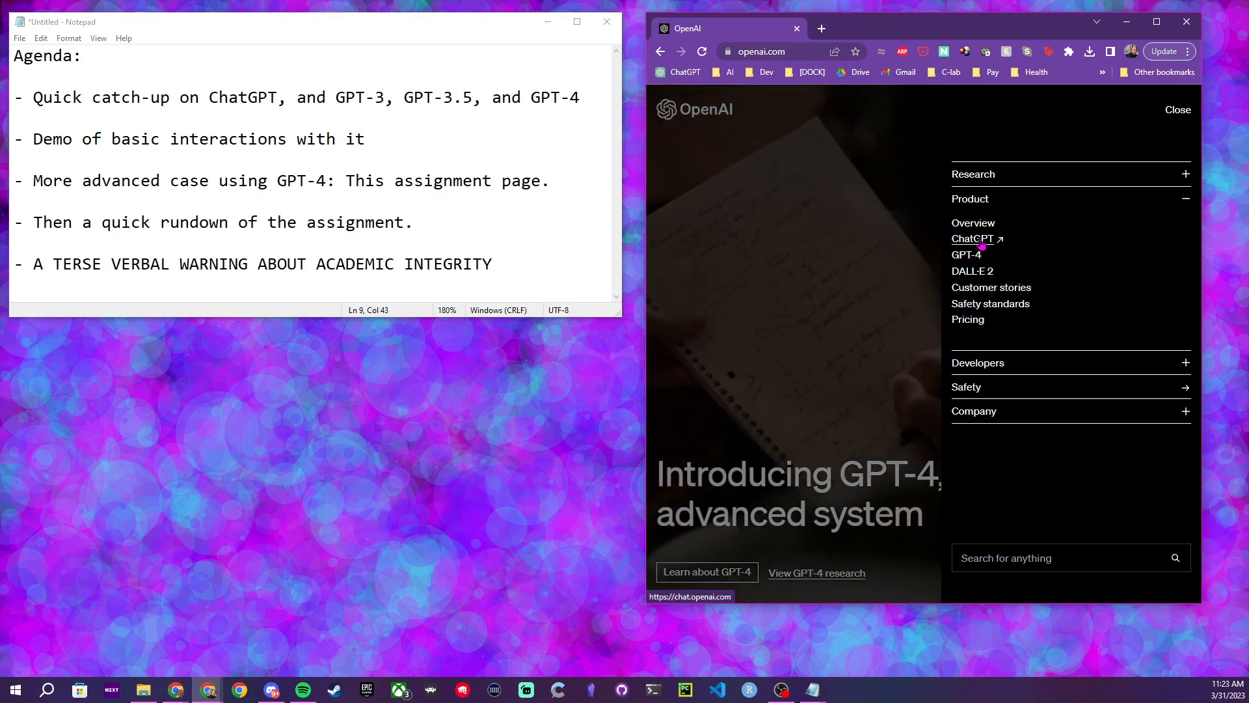
pyautogui.click(976, 240)
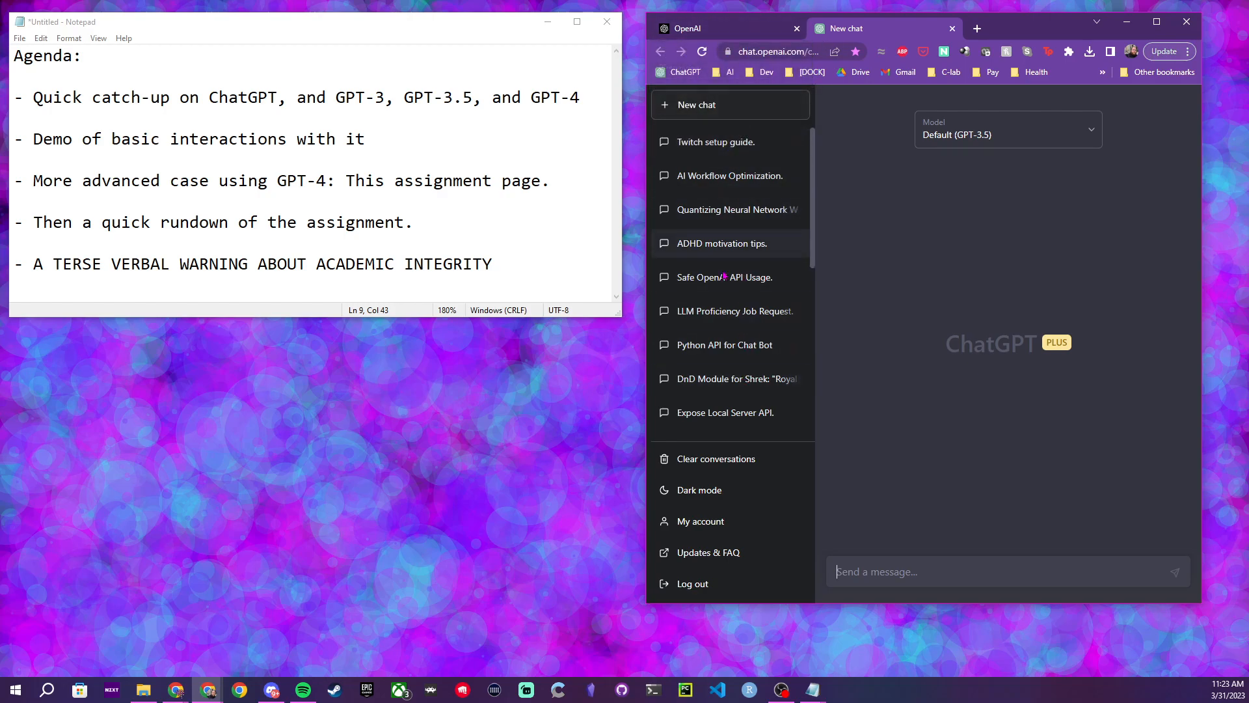
pyautogui.click(727, 29)
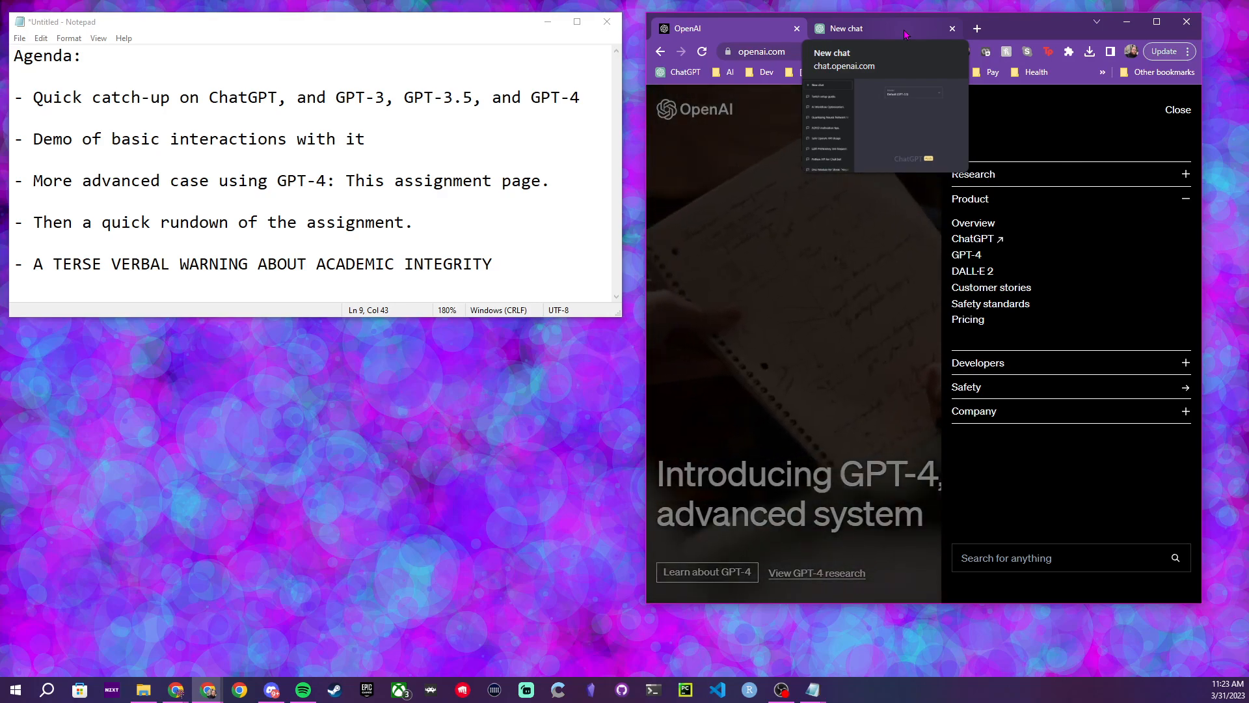
pyautogui.click(904, 34)
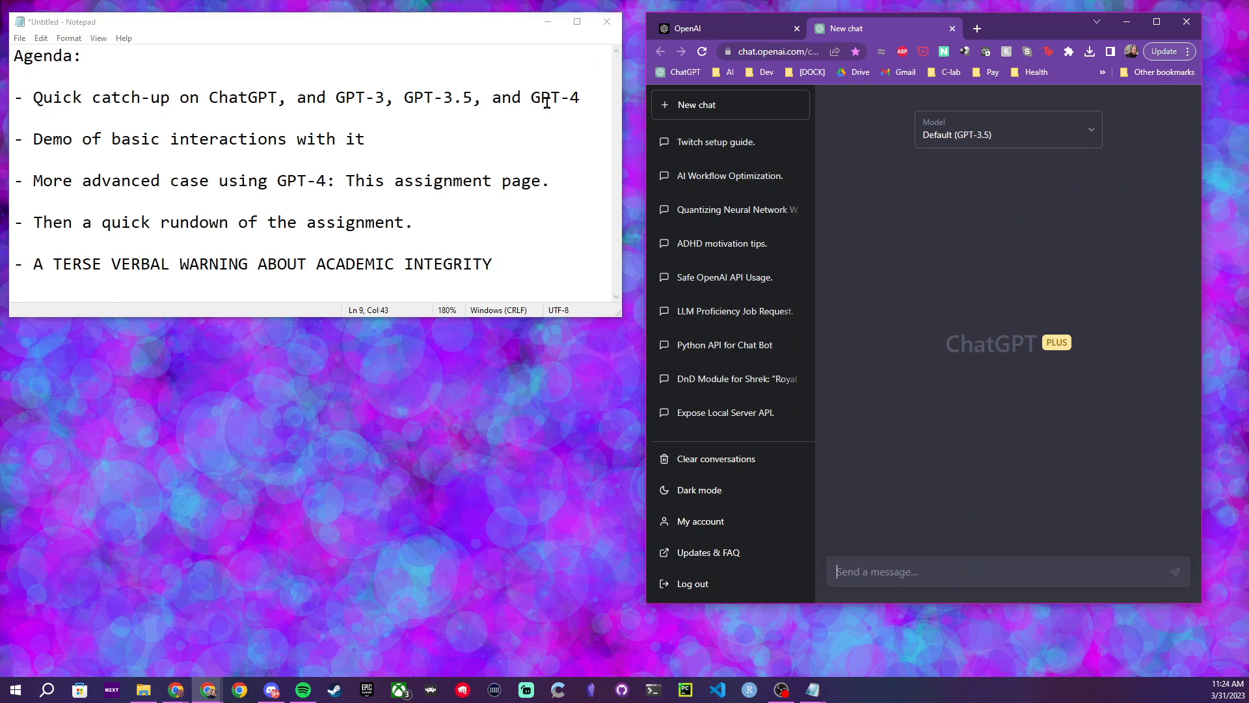
# Reorder the Notepad agenda so "- Demo of basic interactions with it" comes before the quick catch-up item, with even blank-line spacing
pyautogui.moveTo(594, 95); pyautogui.dragTo(43, 139)
pyautogui.click(379, 138)
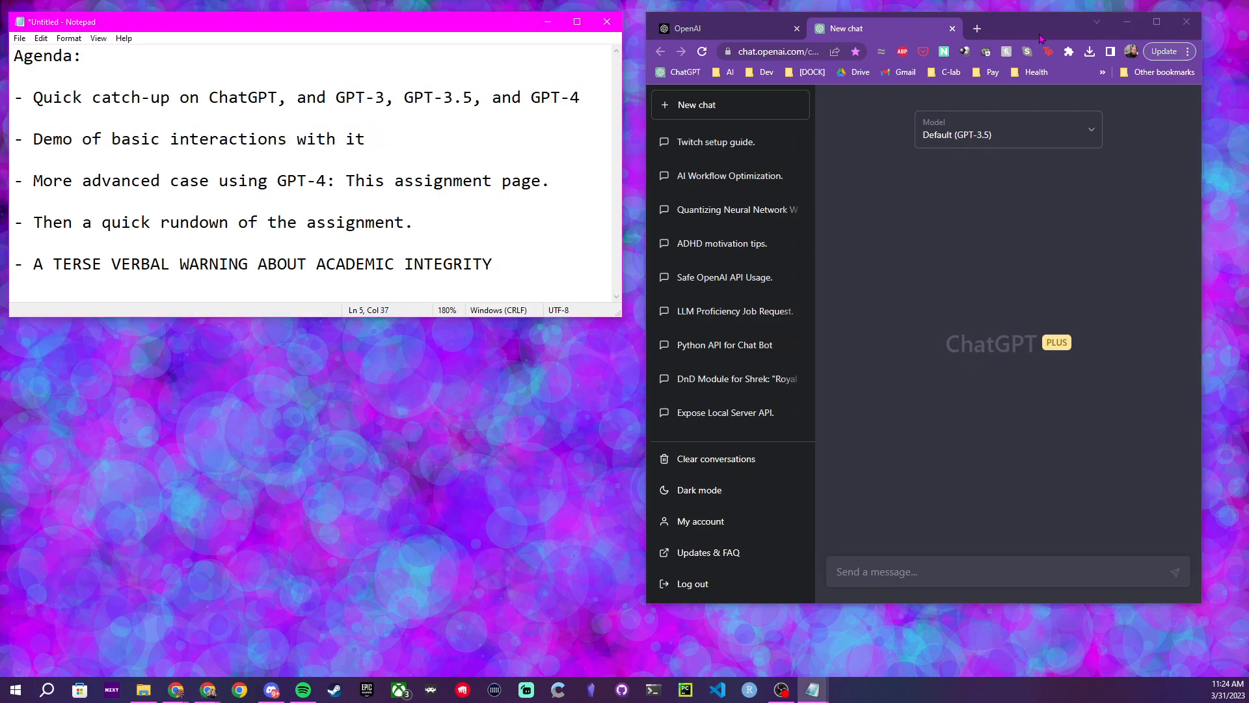
pyautogui.moveTo(1039, 35); pyautogui.dragTo(1043, 34)
pyautogui.moveTo(389, 141); pyautogui.dragTo(15, 139)
pyautogui.press('BackSpace')
pyautogui.click(182, 76)
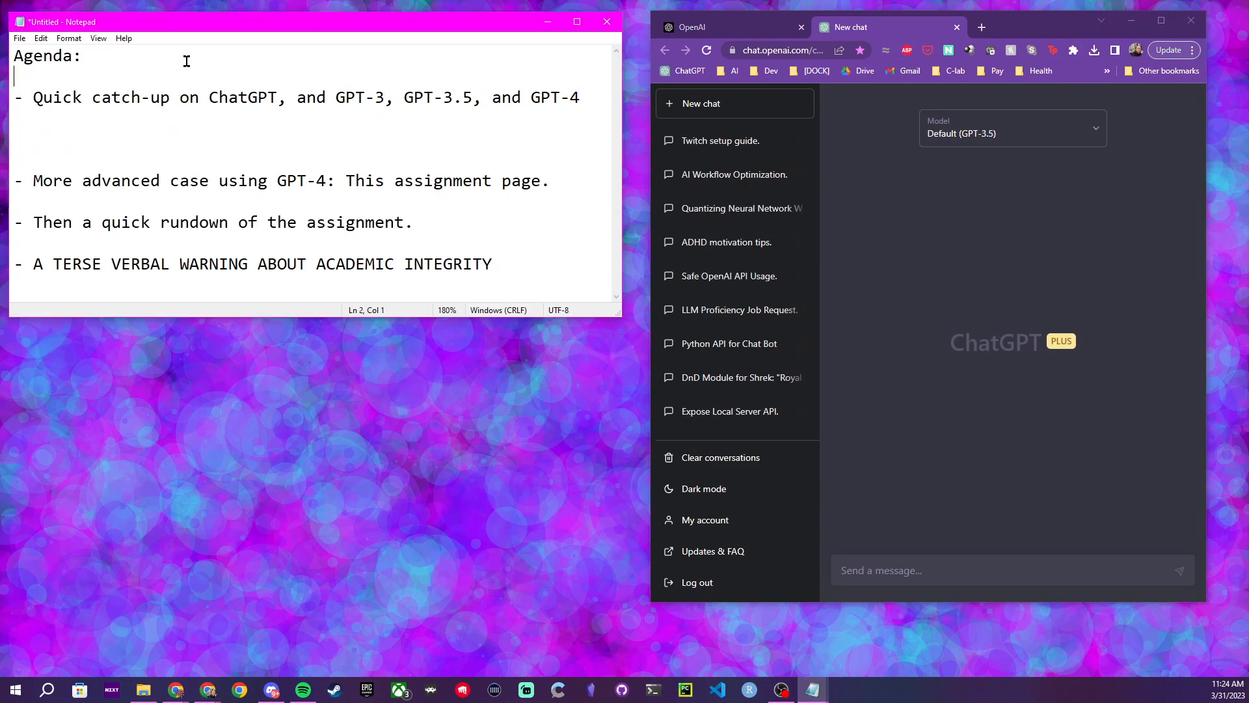
pyautogui.press('Return')
pyautogui.press('Return')
pyautogui.press('Up')
pyautogui.write('- Demo of basic interactions with it')
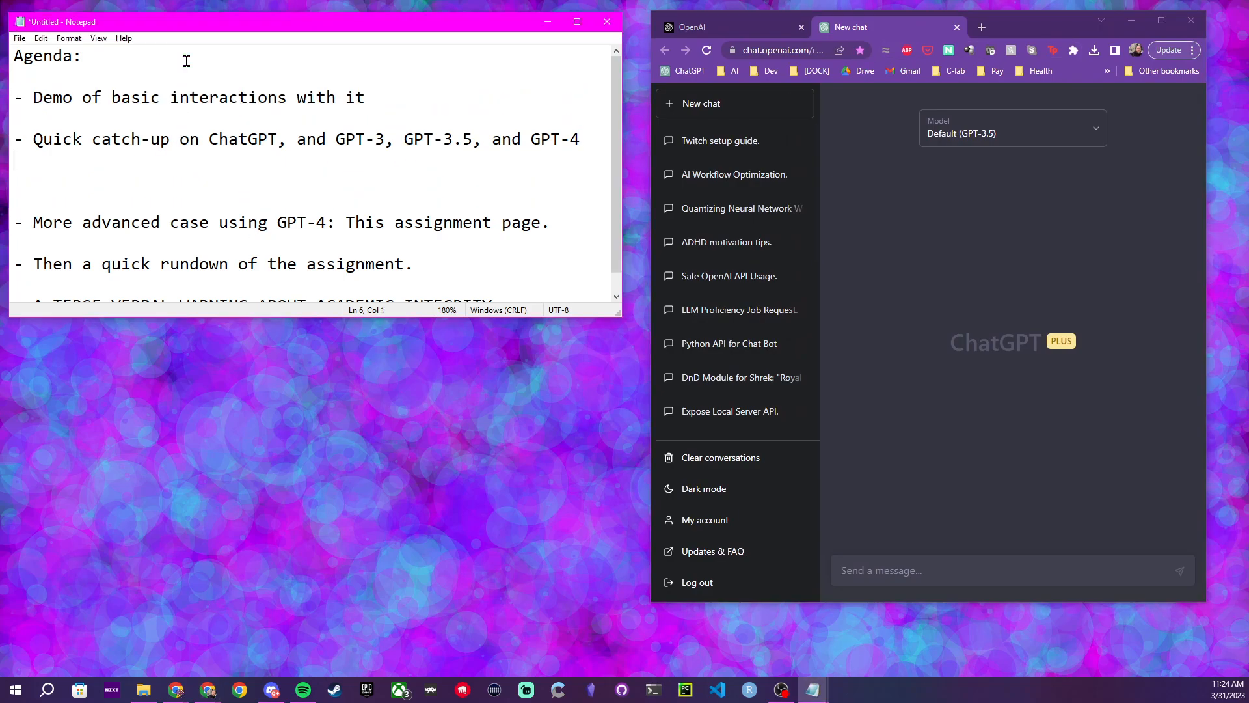
pyautogui.press('Delete')
pyautogui.press('BackSpace')
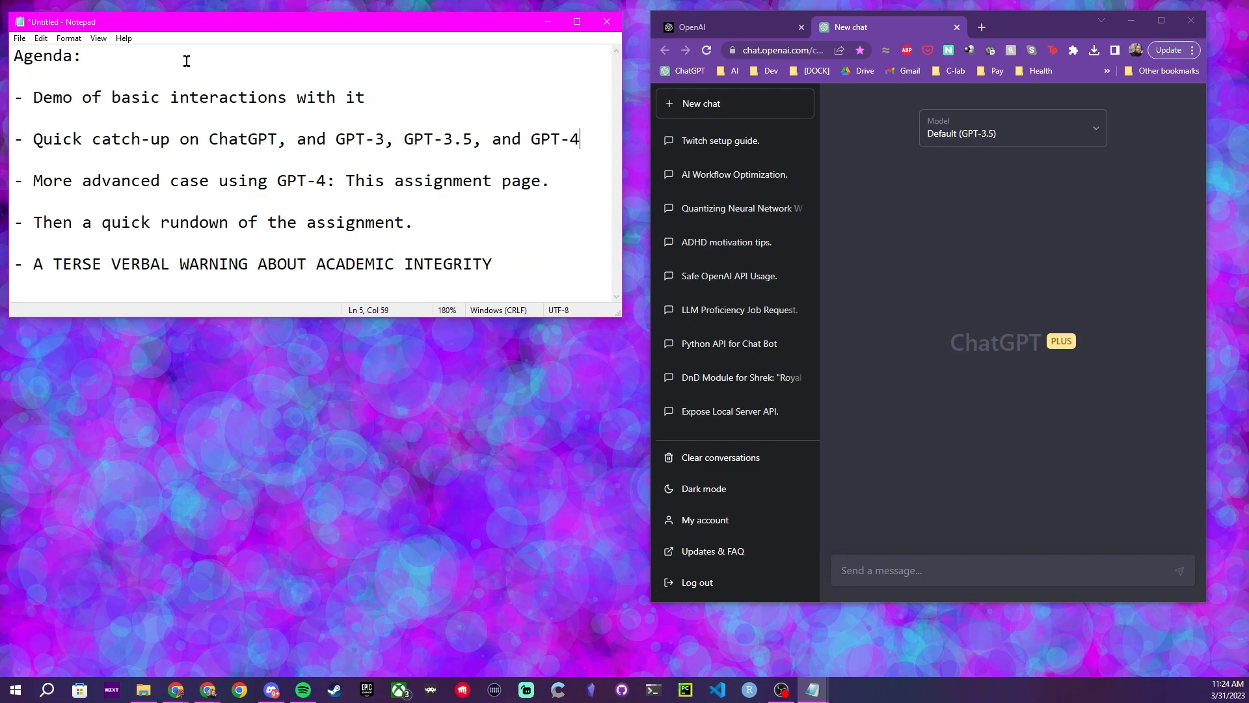
# Switch back to ChatGPT in Chrome and set the new chat's model to Legacy (GPT-3.5)
pyautogui.hotkey('alt', 'Tab')
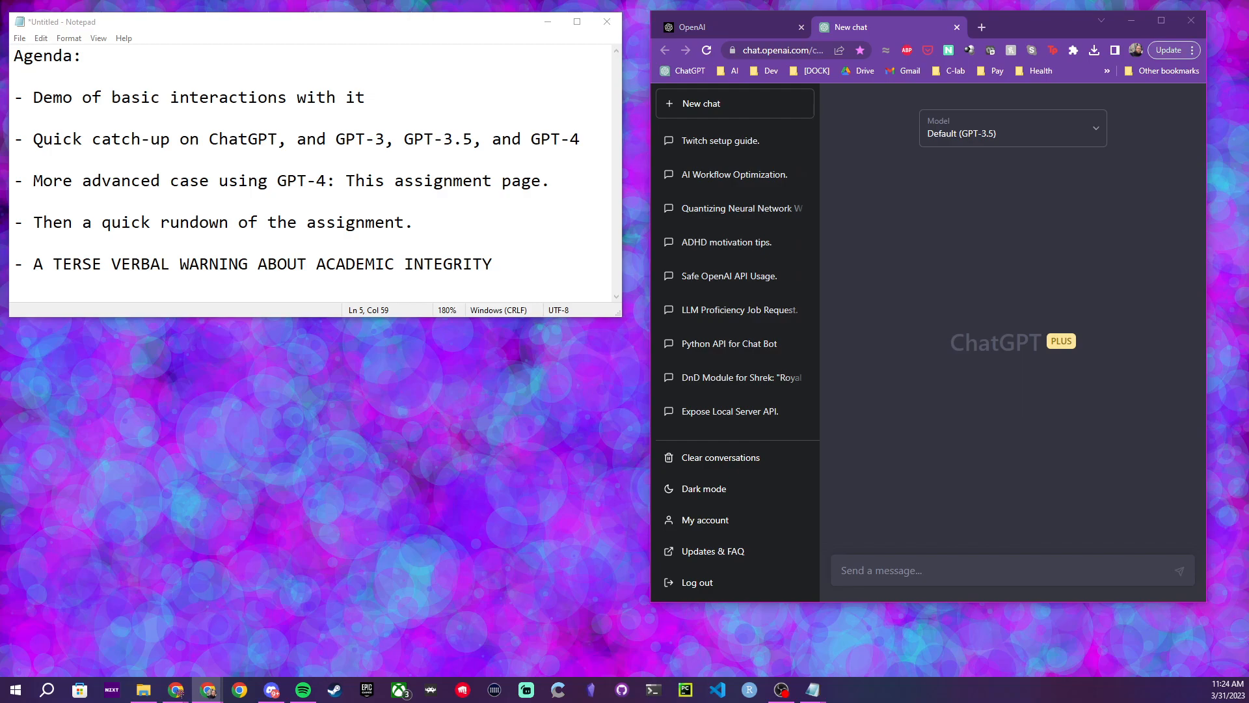
pyautogui.click(1080, 140)
pyautogui.click(1019, 195)
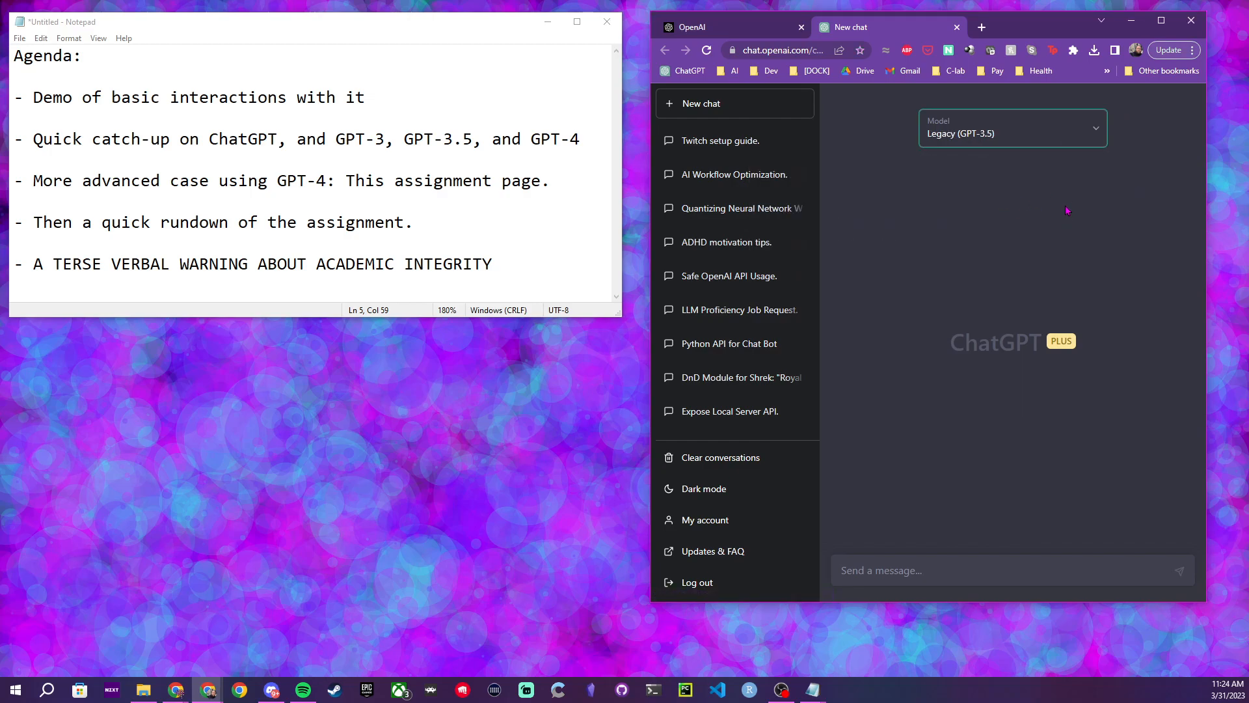
# Examine the ChatGPT login page in the other Chrome window, and close that window
pyautogui.hotkey('alt', 'Tab')
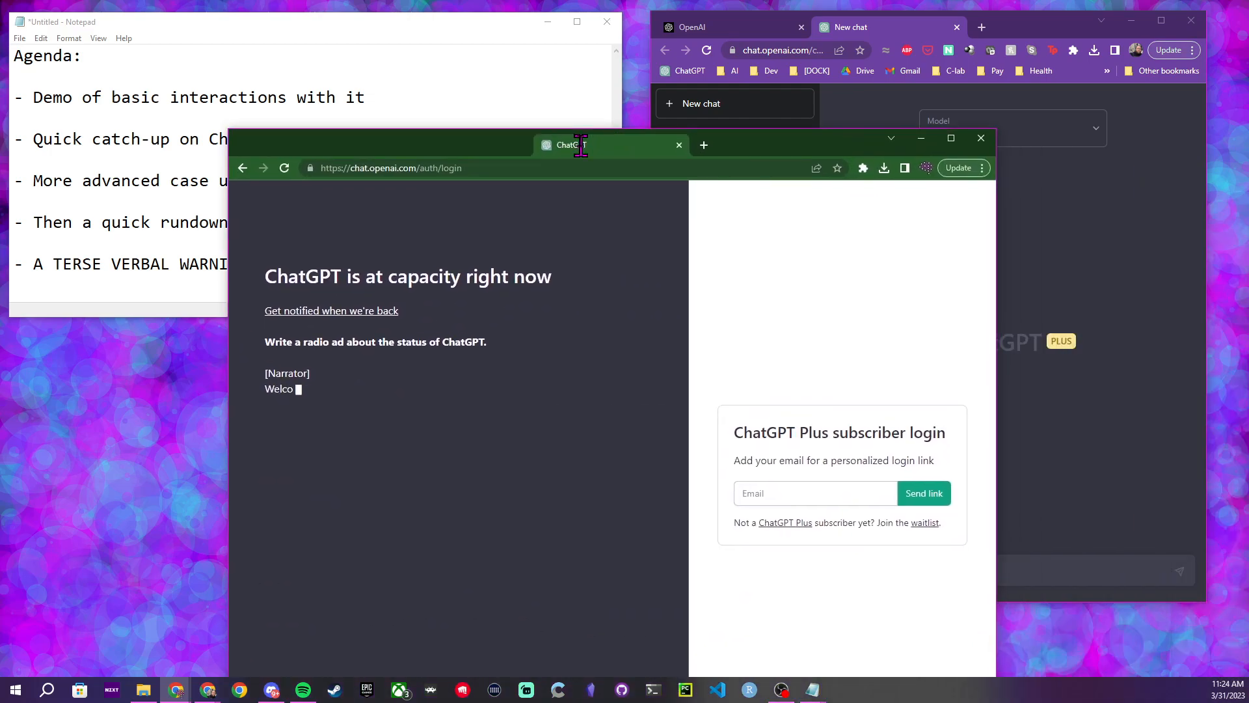
pyautogui.moveTo(483, 121); pyautogui.dragTo(624, 37)
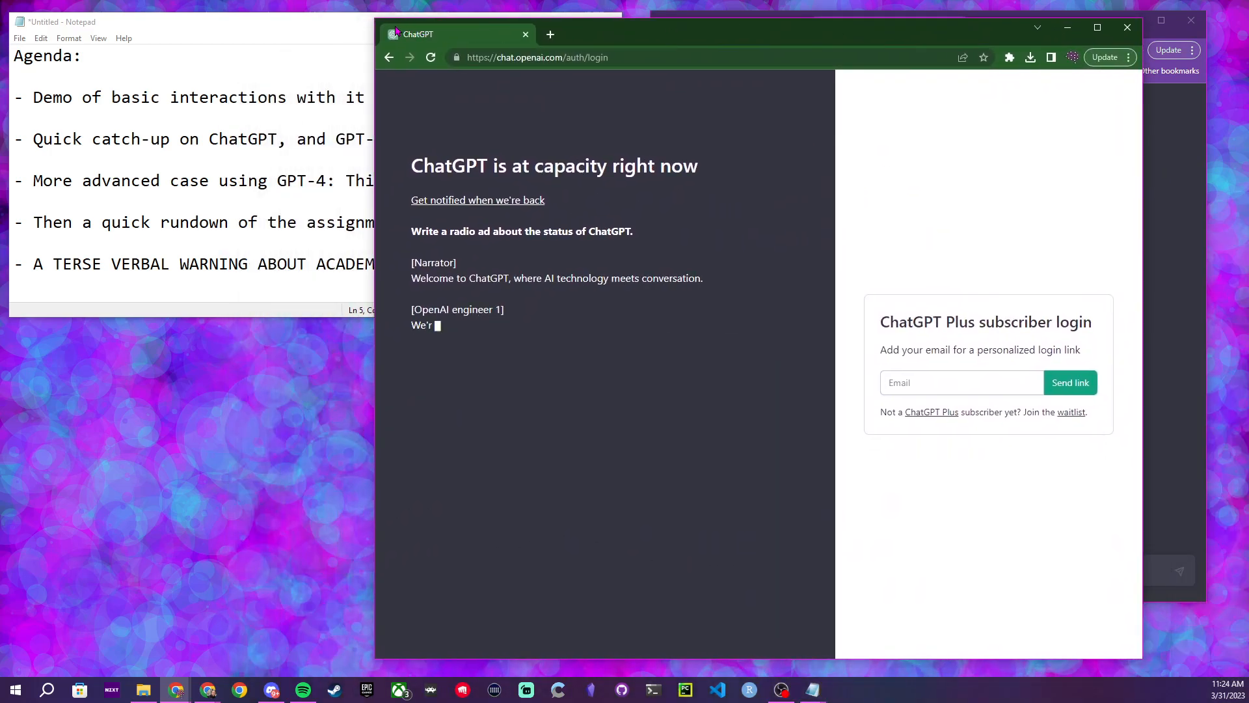
pyautogui.moveTo(372, 18); pyautogui.dragTo(445, 23)
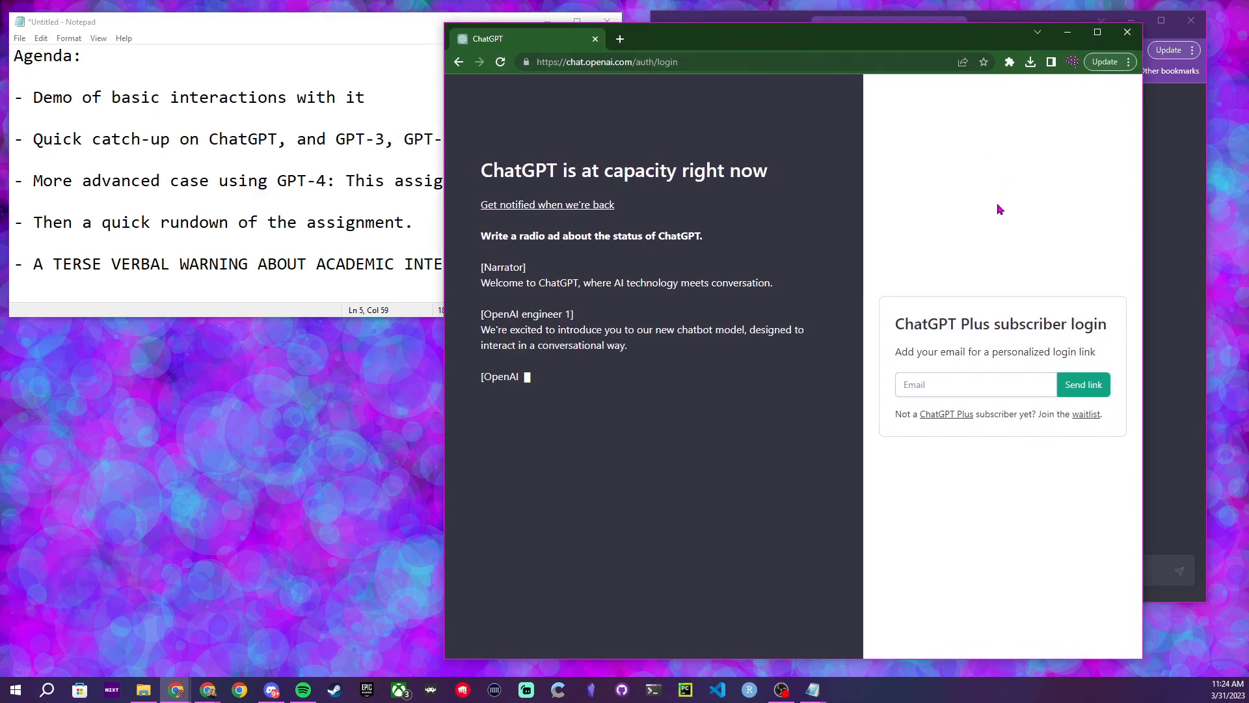
pyautogui.tripleClick(502, 159)
pyautogui.moveTo(945, 196); pyautogui.dragTo(944, 199)
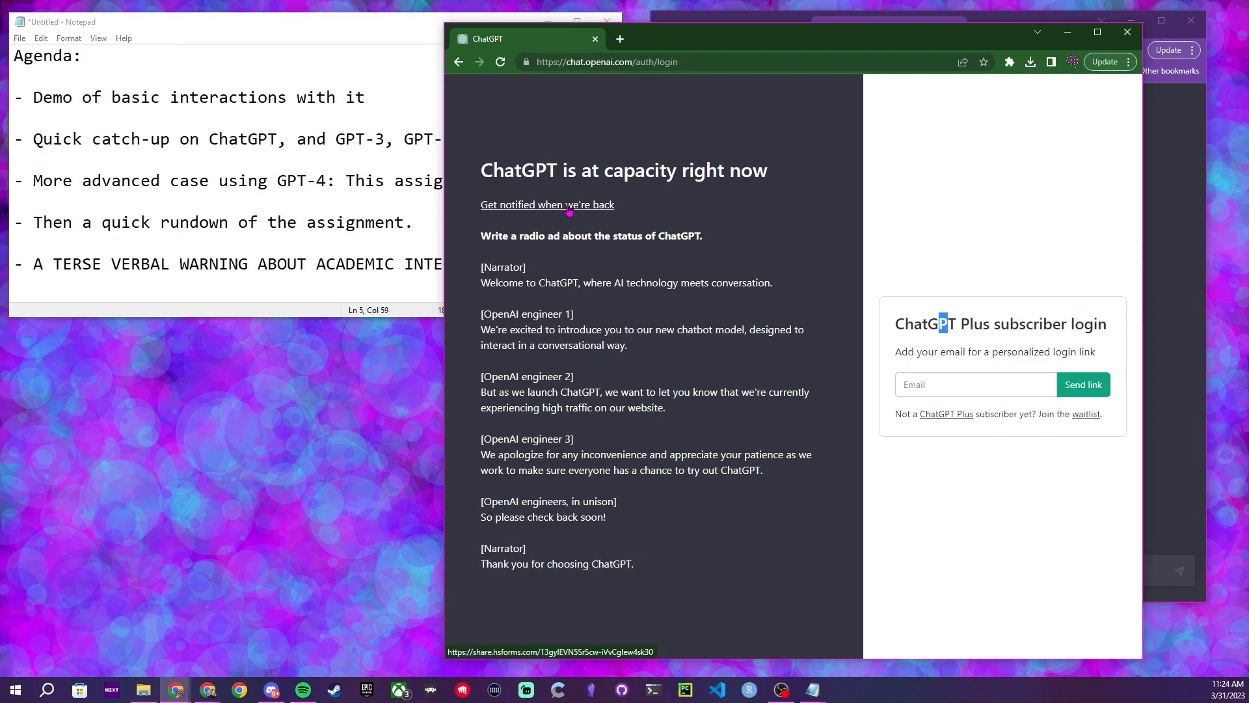
pyautogui.click(992, 148)
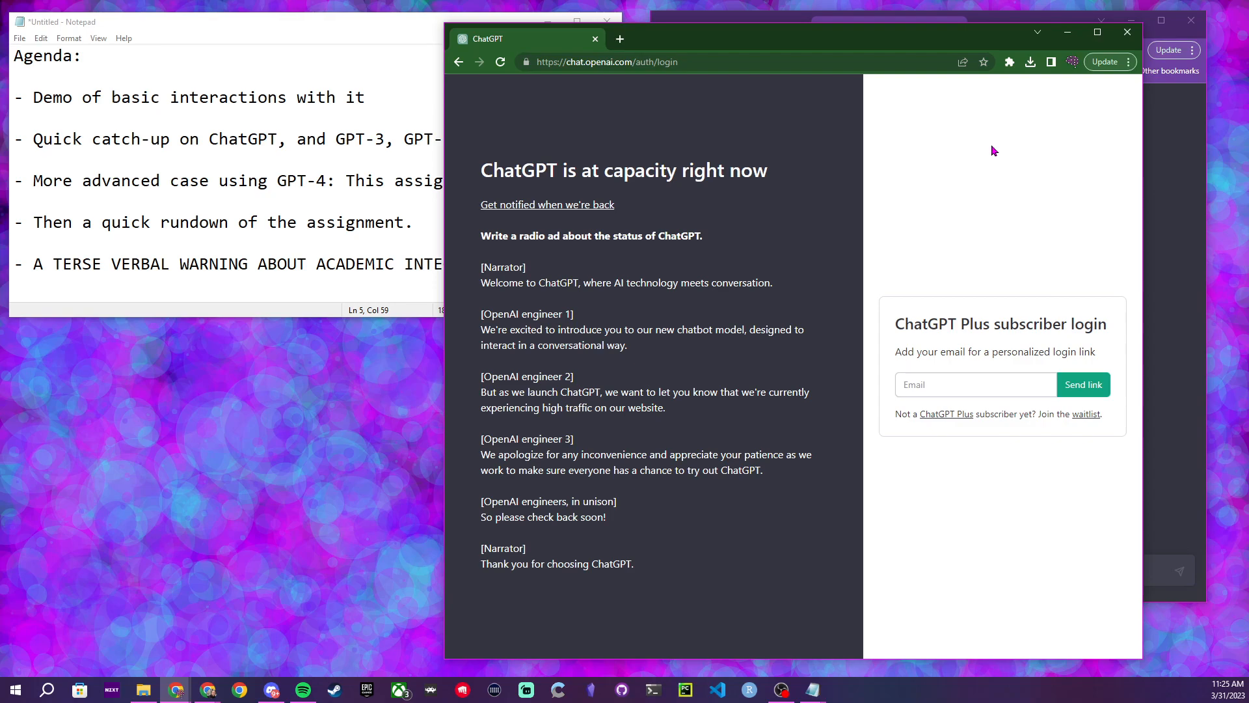
pyautogui.click(595, 40)
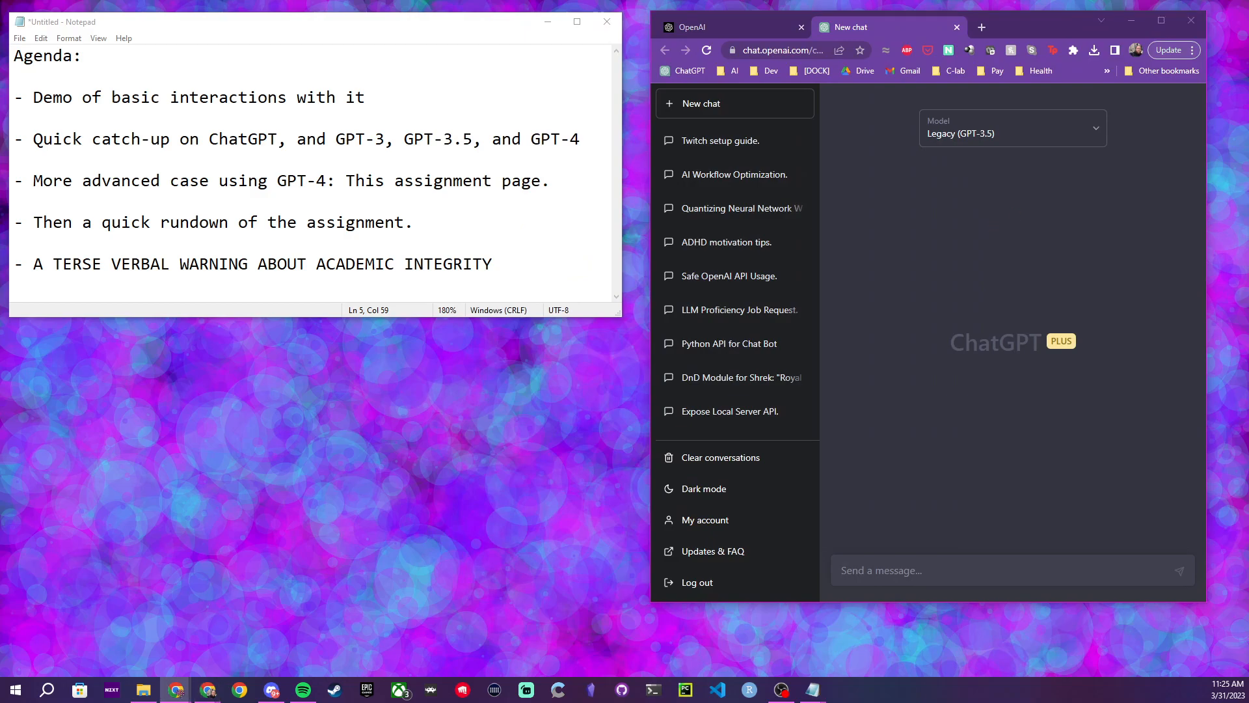
# Check the available chat models and choose Legacy (GPT-3.5) again for the new chat
pyautogui.click(902, 566)
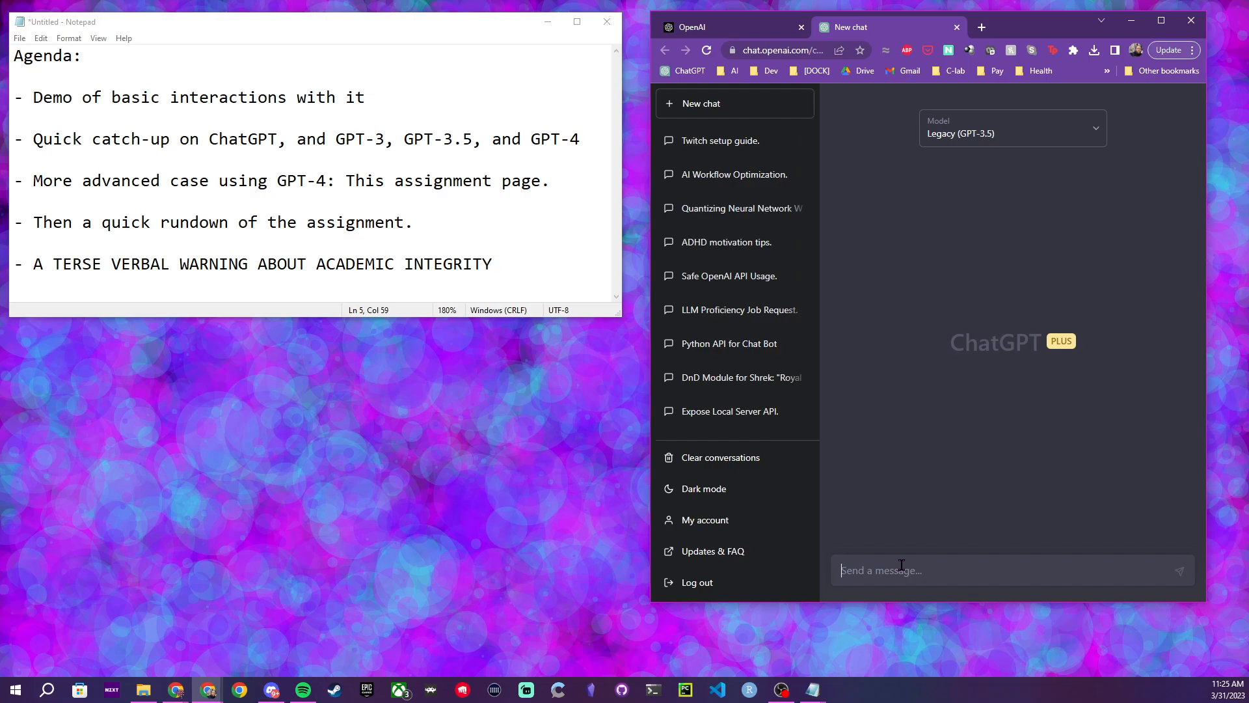
pyautogui.click(1102, 130)
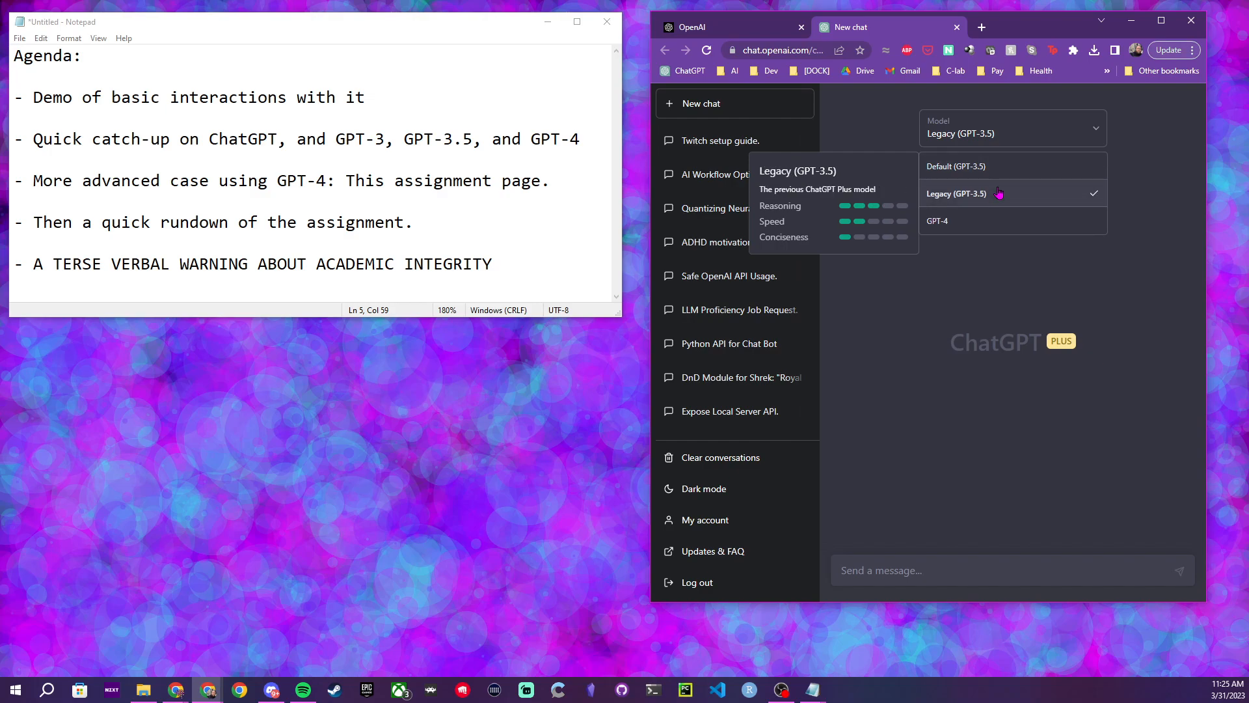
pyautogui.click(1047, 193)
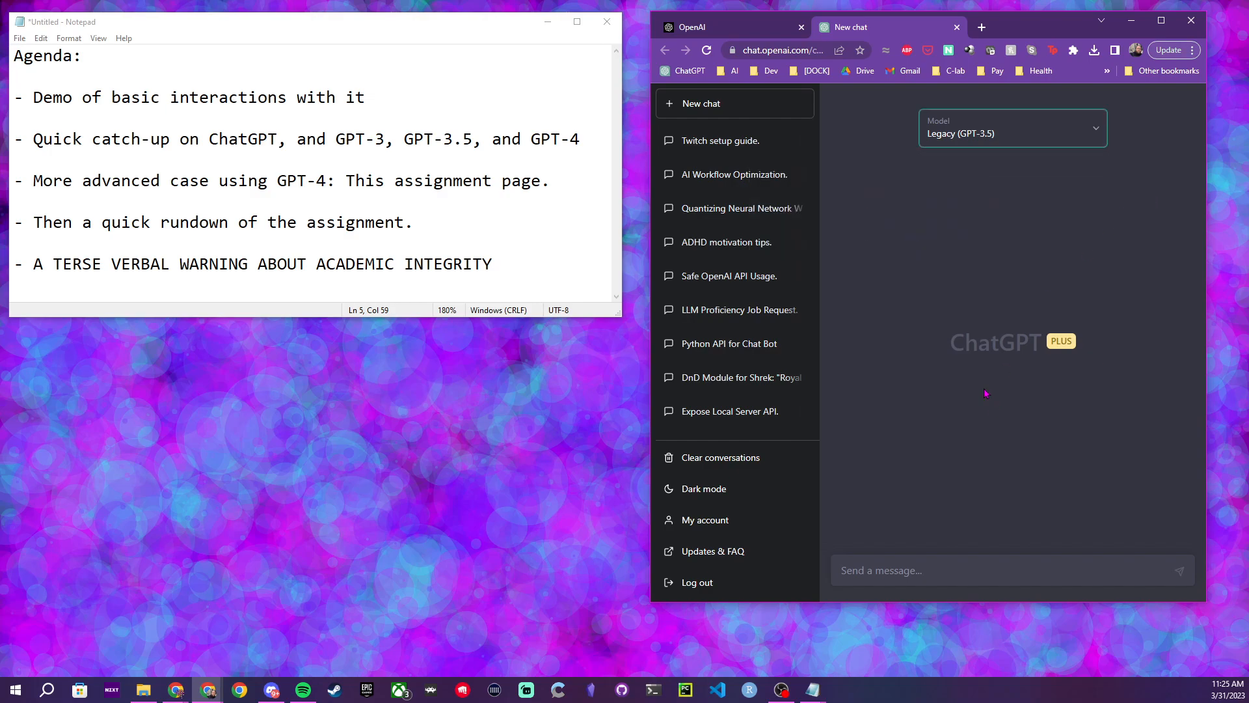
pyautogui.click(916, 573)
pyautogui.click(916, 573)
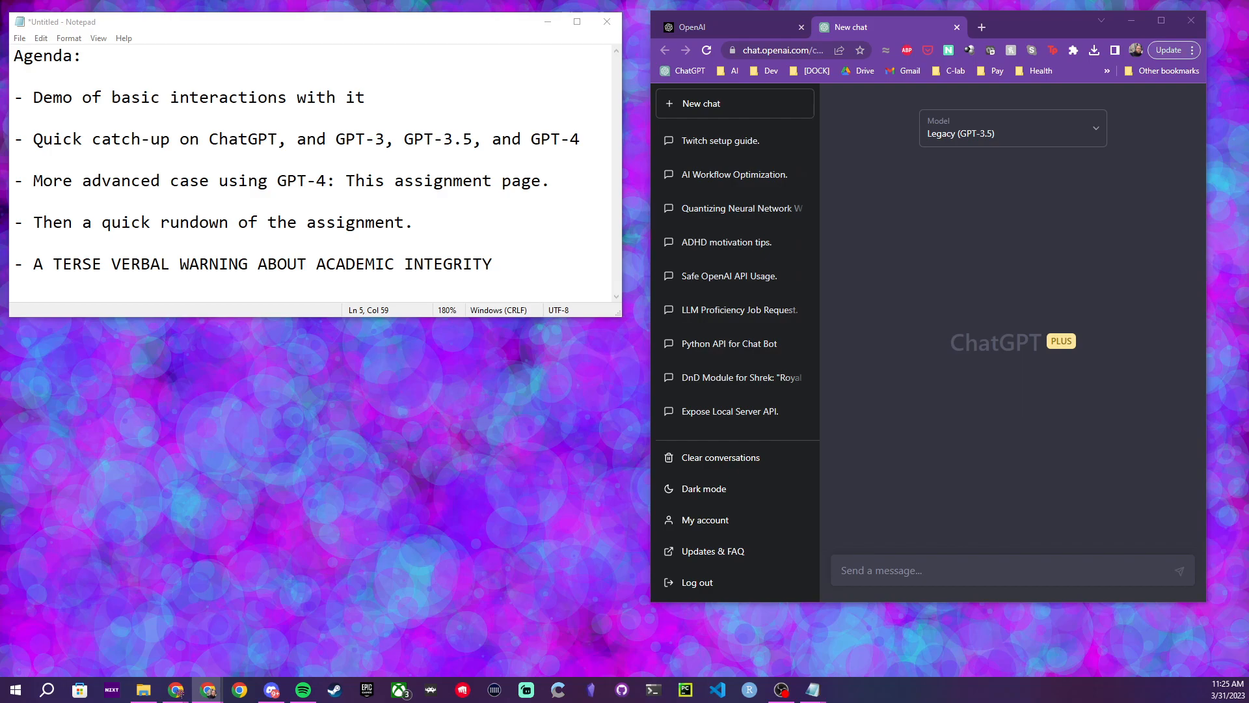
# Widen the ChatGPT browser window slightly and reposition it beside the agenda note
pyautogui.press('super+d')
pyautogui.press('super+d')
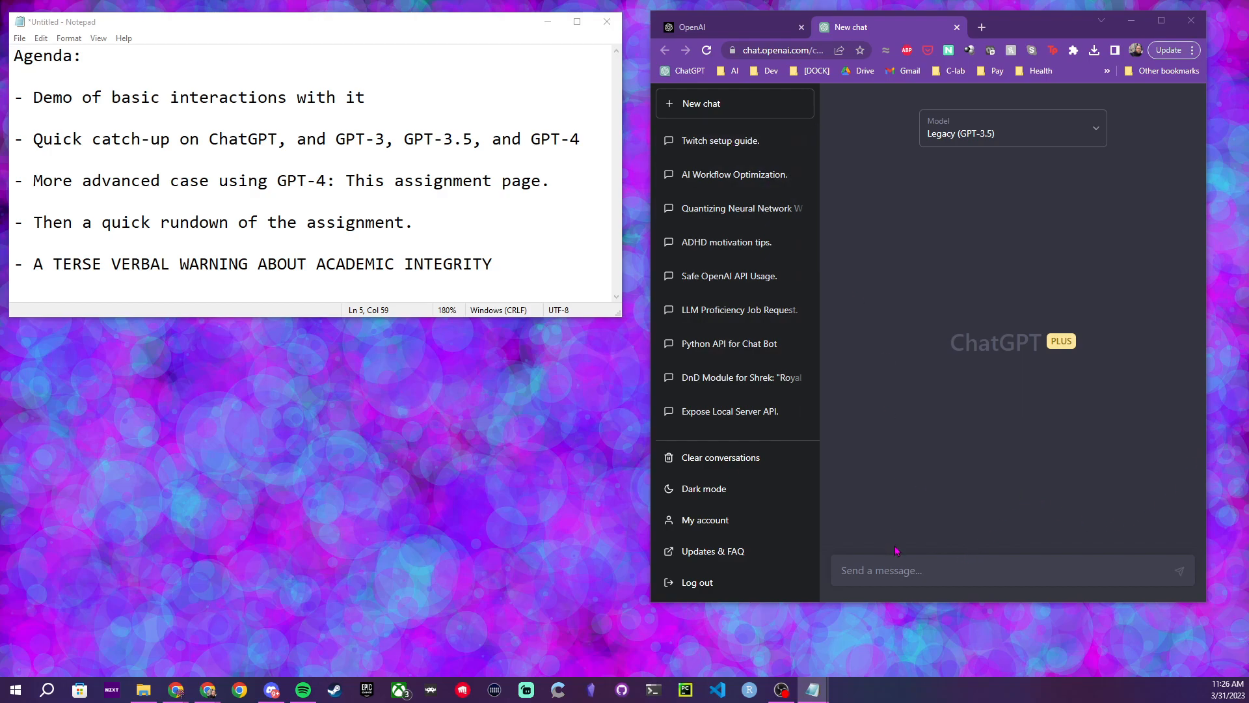
pyautogui.moveTo(1206, 350); pyautogui.dragTo(1229, 350)
pyautogui.moveTo(1028, 21); pyautogui.dragTo(1036, 29)
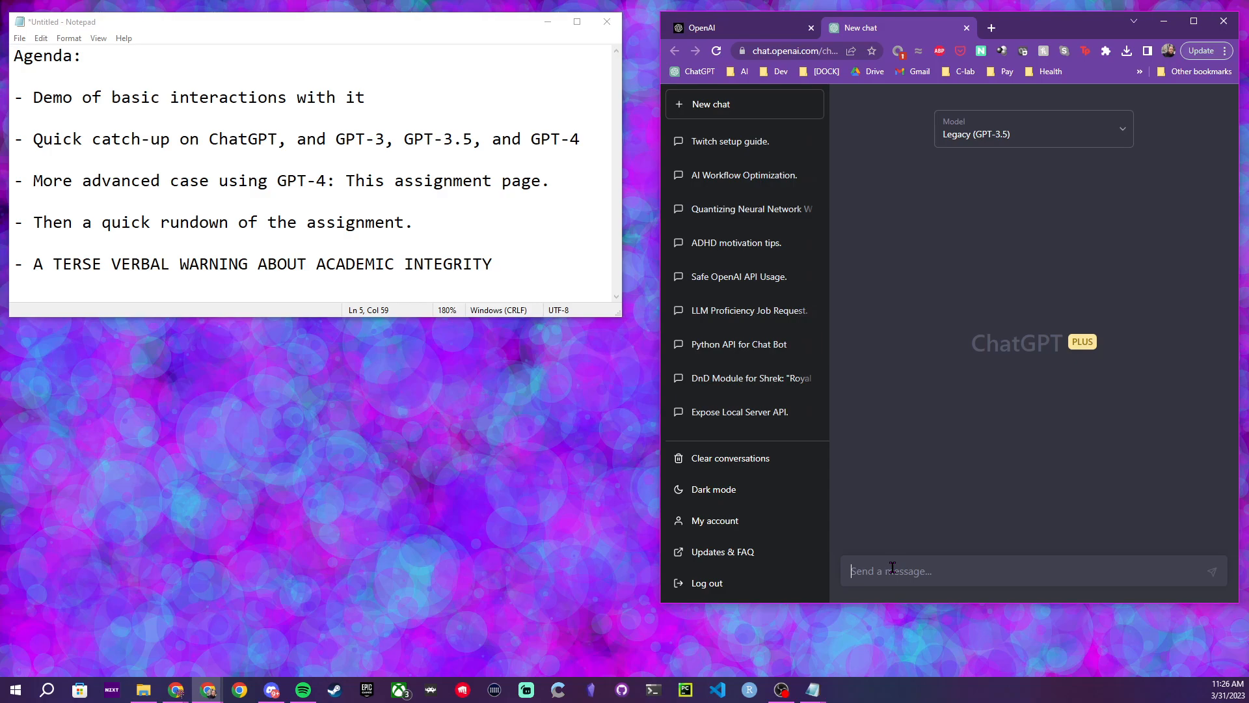
# Ask ChatGPT to help a total novice set up a computer to stream on Twitch.tv, broken into steps explained in commonsense terms
pyautogui.write("Hey! I'd like to get started with setting up my computer to stream on Twitch.tv. I'm a total novice, so please help me by breaking the process down into steps and explain the steps in commonsense terms.")
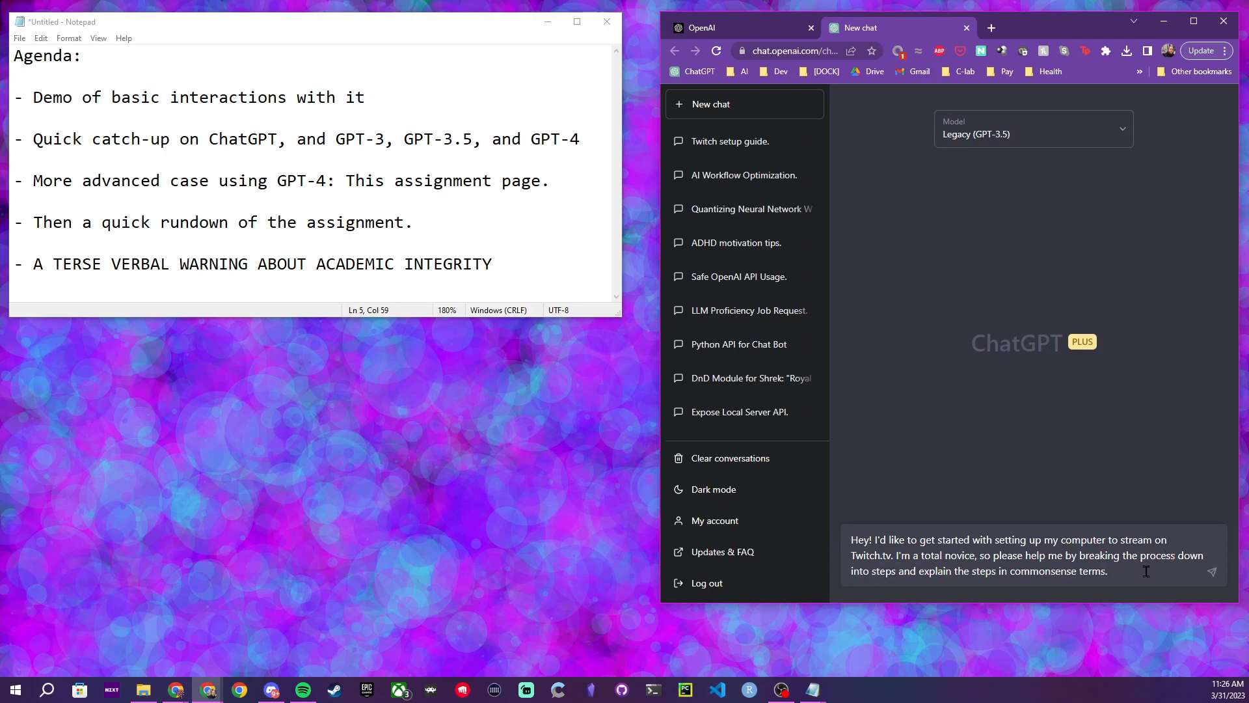
pyautogui.press('Return')
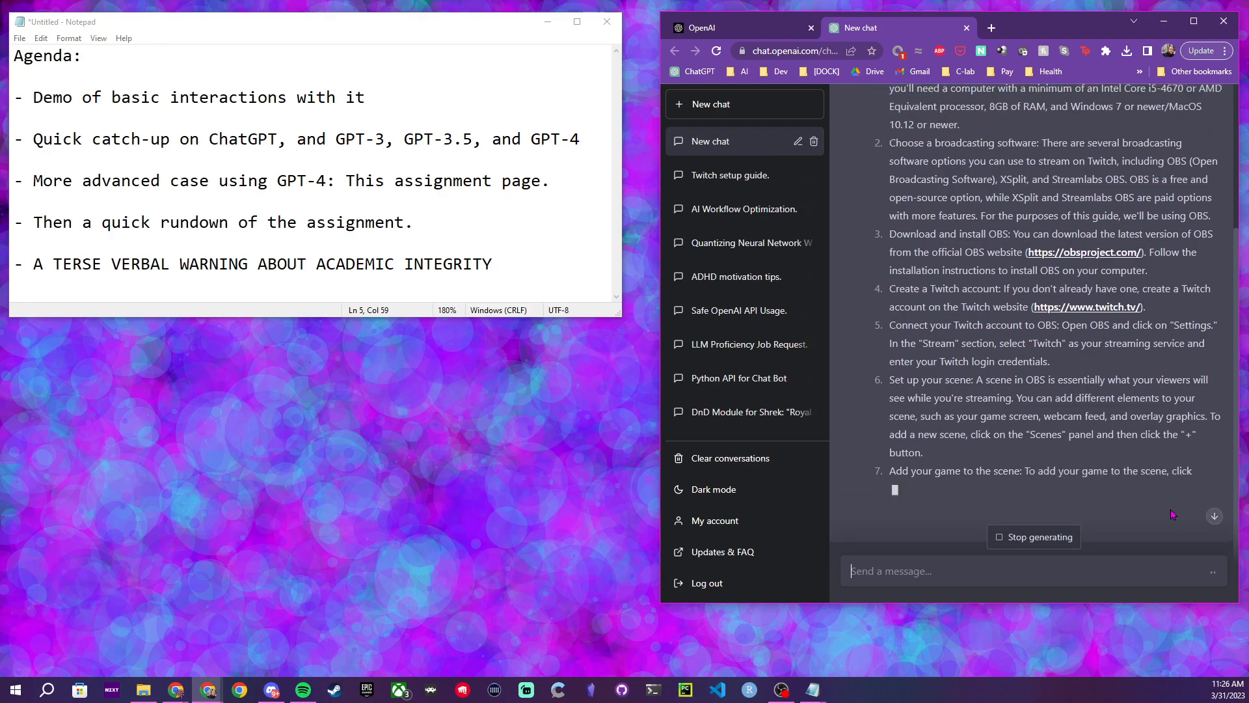
# Read through ChatGPT's Twitch streaming guide, highlighting the minimum system requirements and the broadcasting software step
pyautogui.scroll(3, 1171, 514)
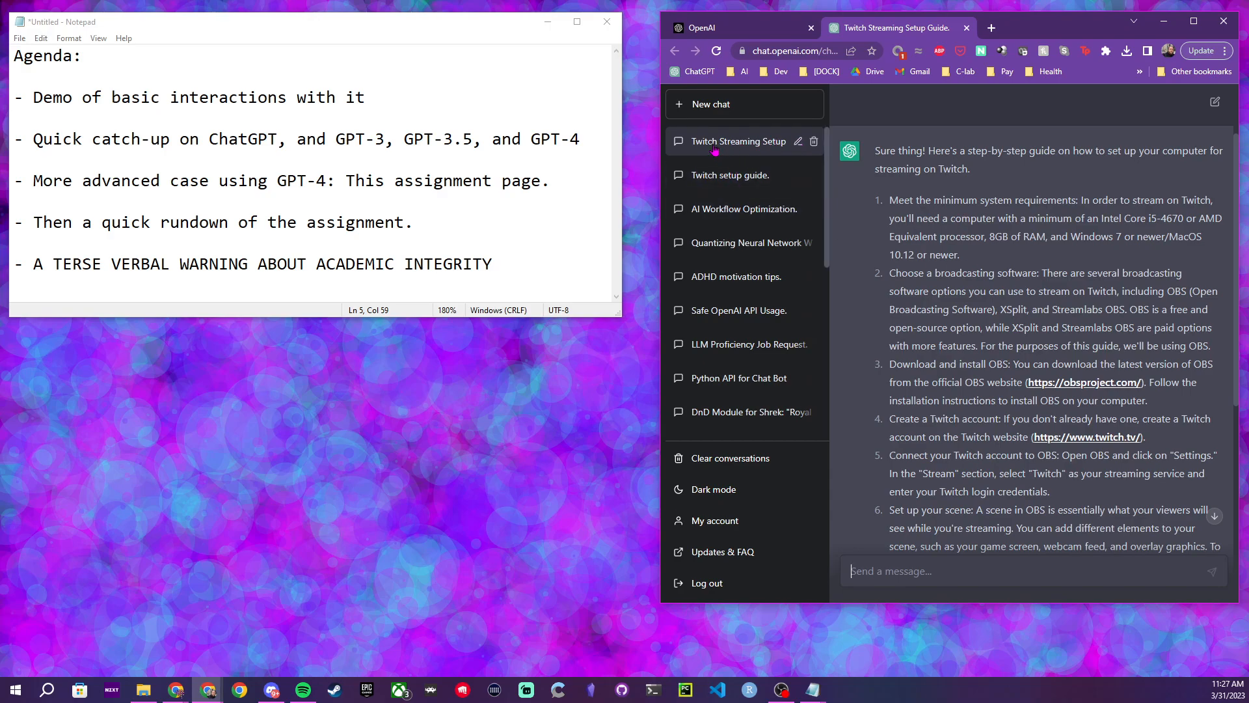
pyautogui.scroll(-1, 1018, 200)
pyautogui.scroll(1, 1019, 201)
pyautogui.moveTo(898, 199); pyautogui.dragTo(1002, 262)
pyautogui.click(1019, 258)
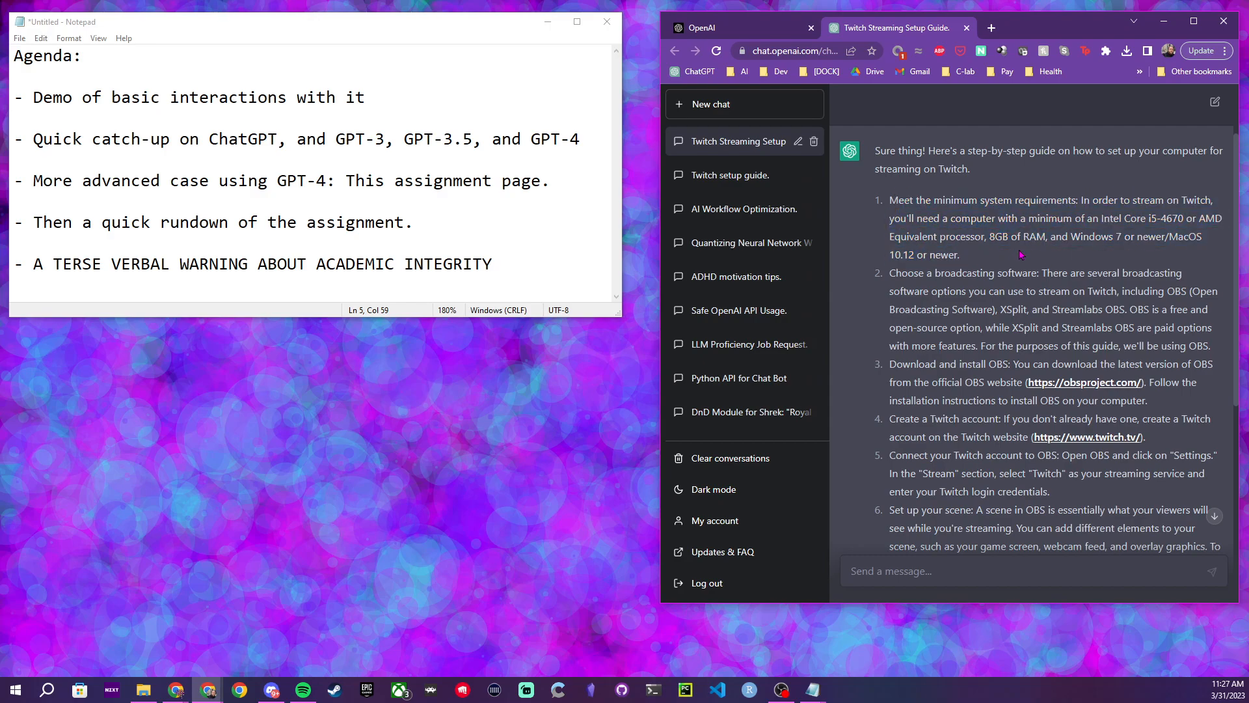
pyautogui.scroll(-1, 1018, 257)
pyautogui.moveTo(908, 209); pyautogui.dragTo(1209, 285)
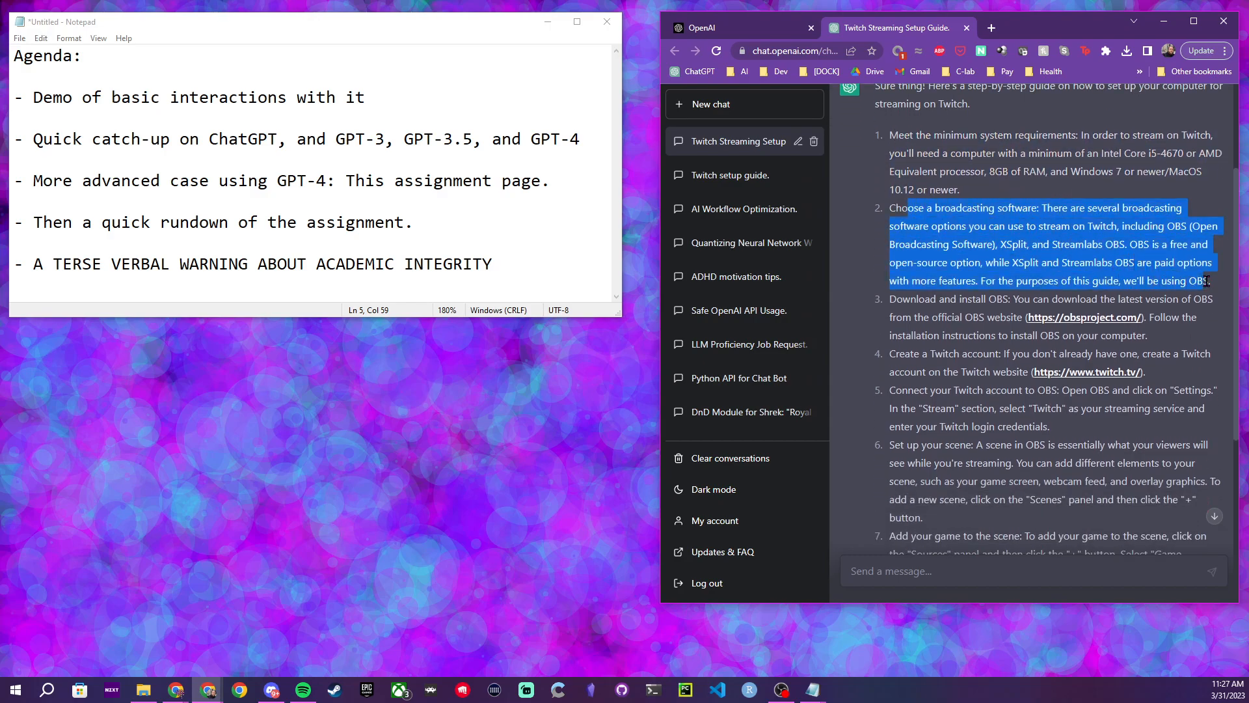
pyautogui.click(1200, 284)
pyautogui.moveTo(1079, 262); pyautogui.dragTo(1146, 262)
pyautogui.click(1198, 257)
pyautogui.scroll(-1, 1013, 267)
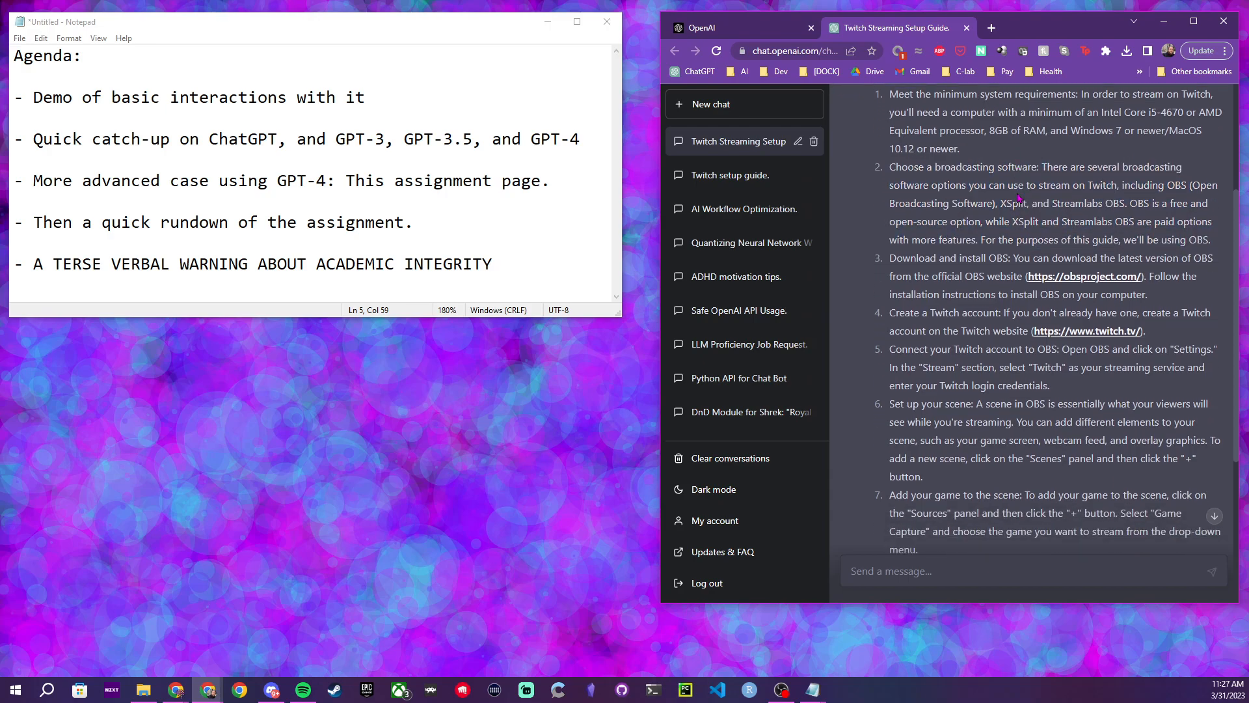
pyautogui.scroll(-2, 967, 261)
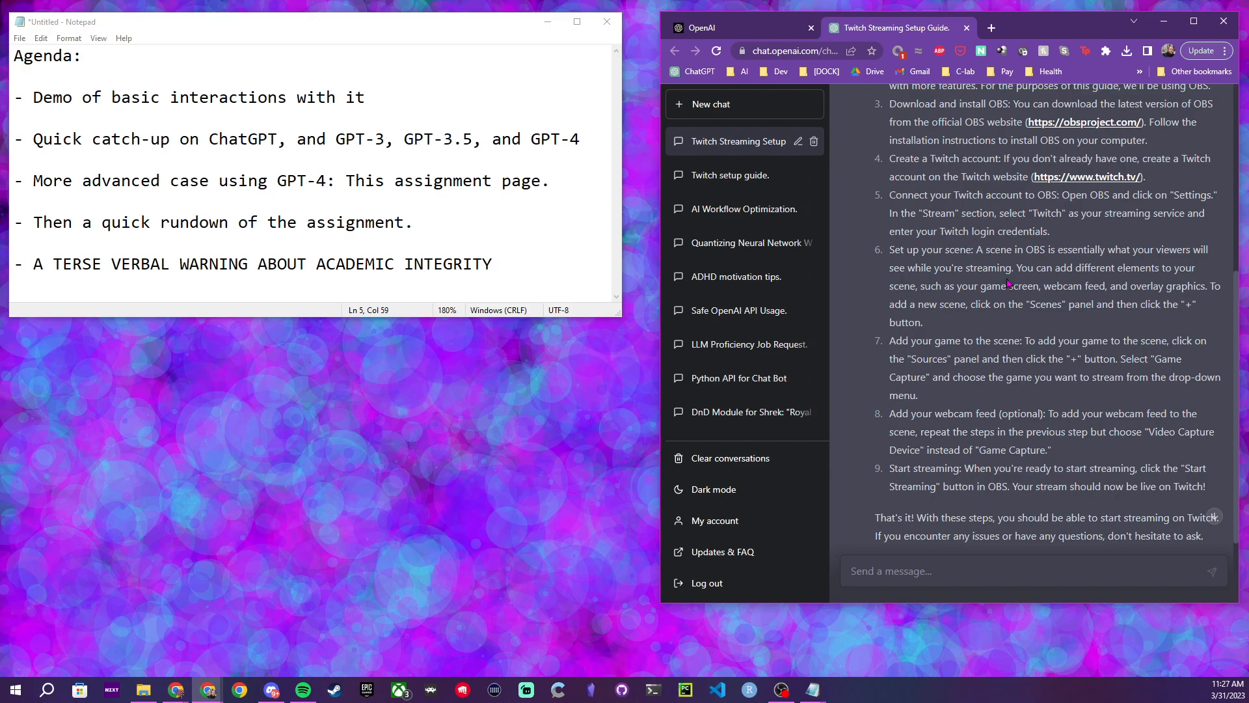
pyautogui.scroll(-3, 1009, 283)
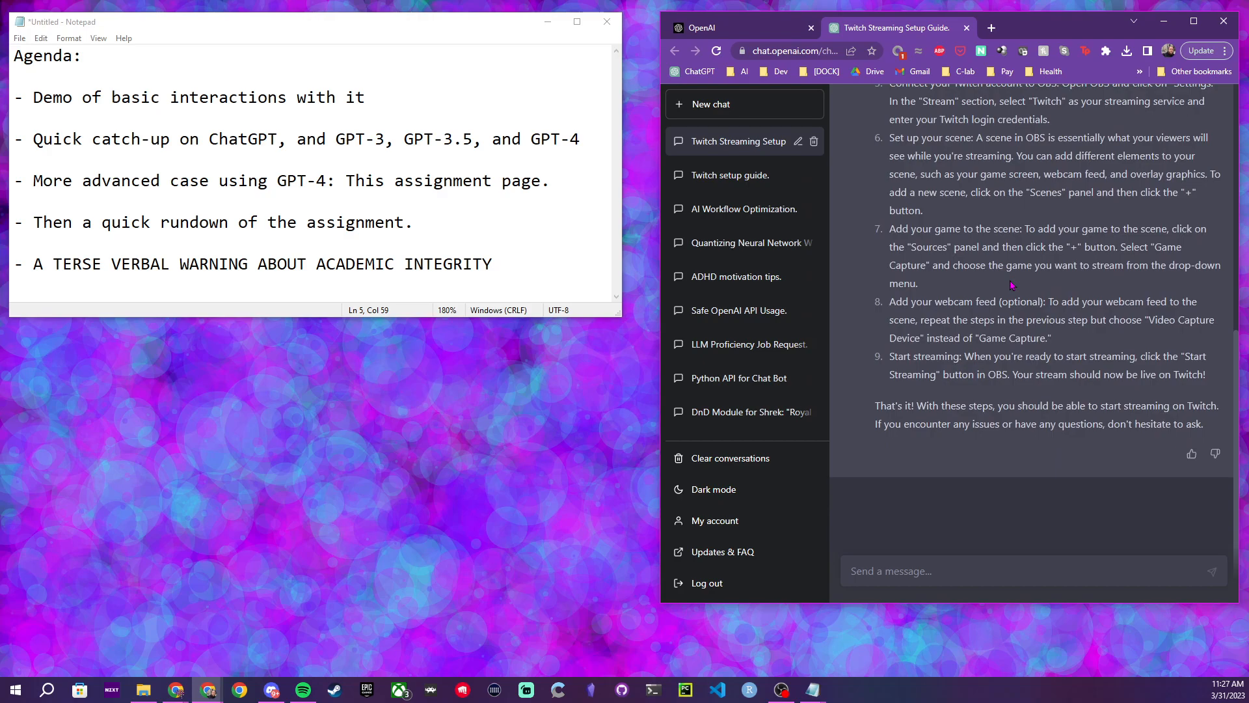
pyautogui.hotkey('alt', 'Tab')
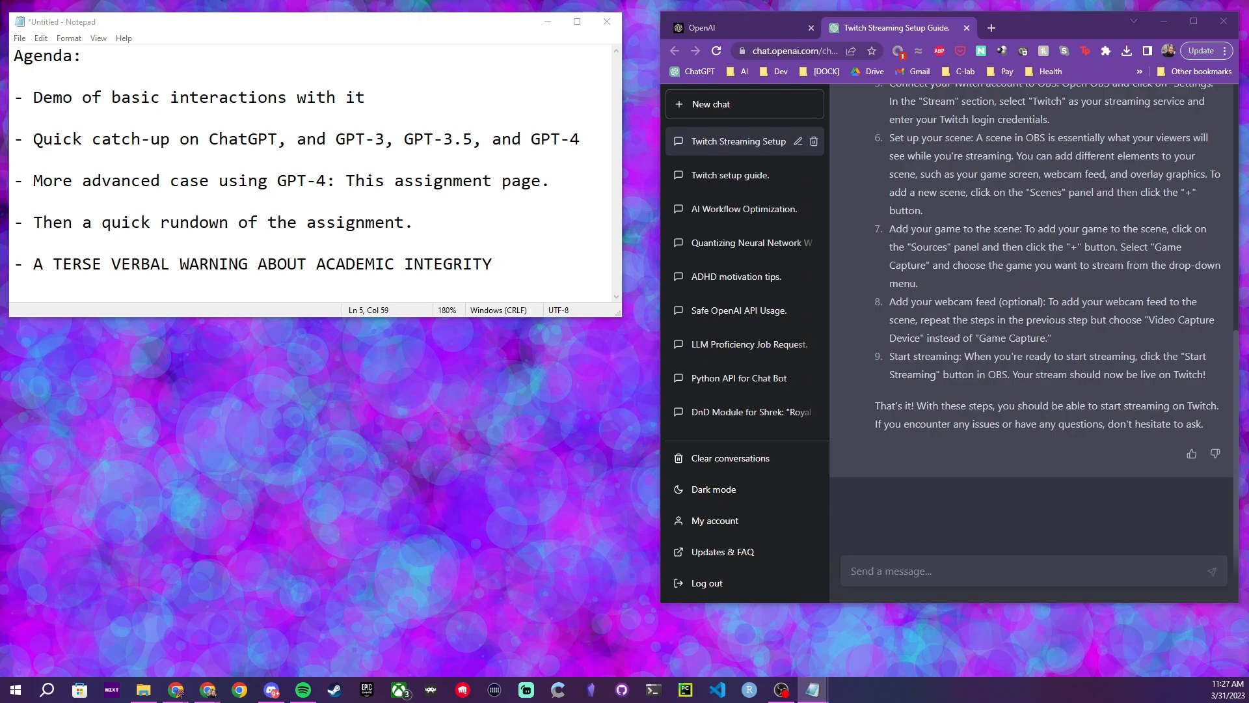
# Review the broadcasting software options and ask ChatGPT "Can you tell me the differences between OBS and Streamlabs OBS?"
pyautogui.scroll(6, 1000, 384)
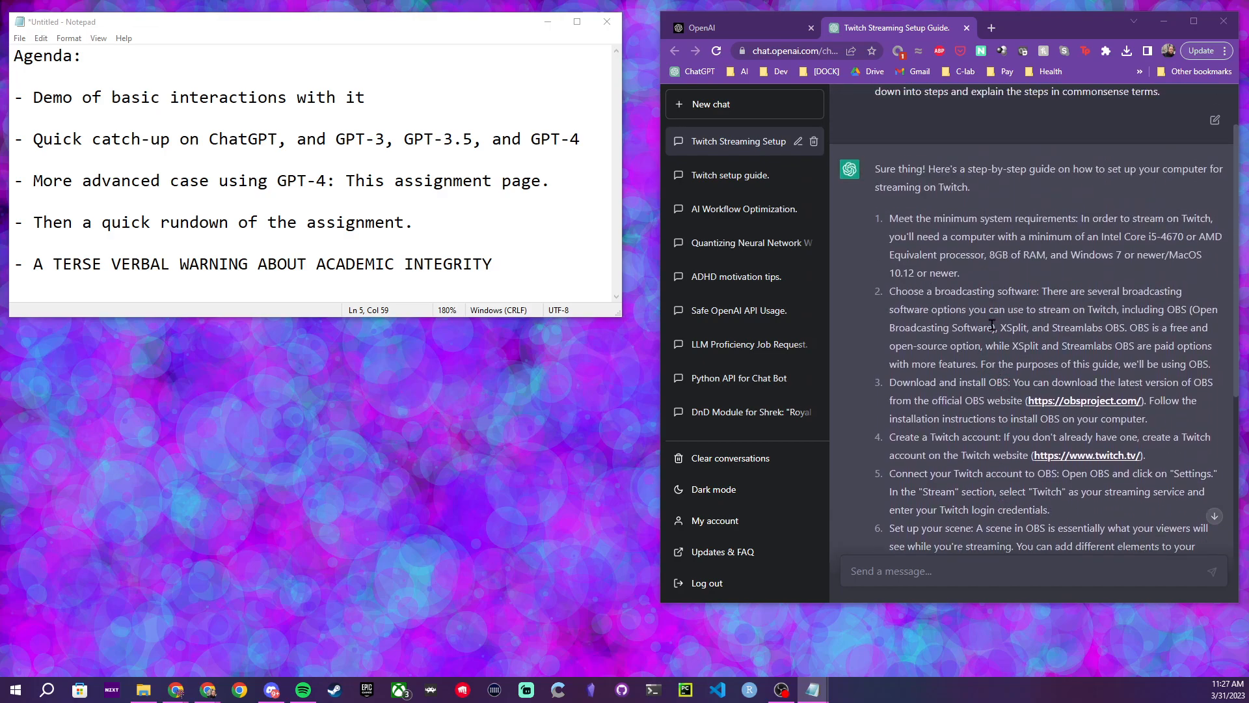
pyautogui.scroll(-1, 1025, 292)
pyautogui.moveTo(1003, 259); pyautogui.dragTo(1194, 245)
pyautogui.click(1008, 263)
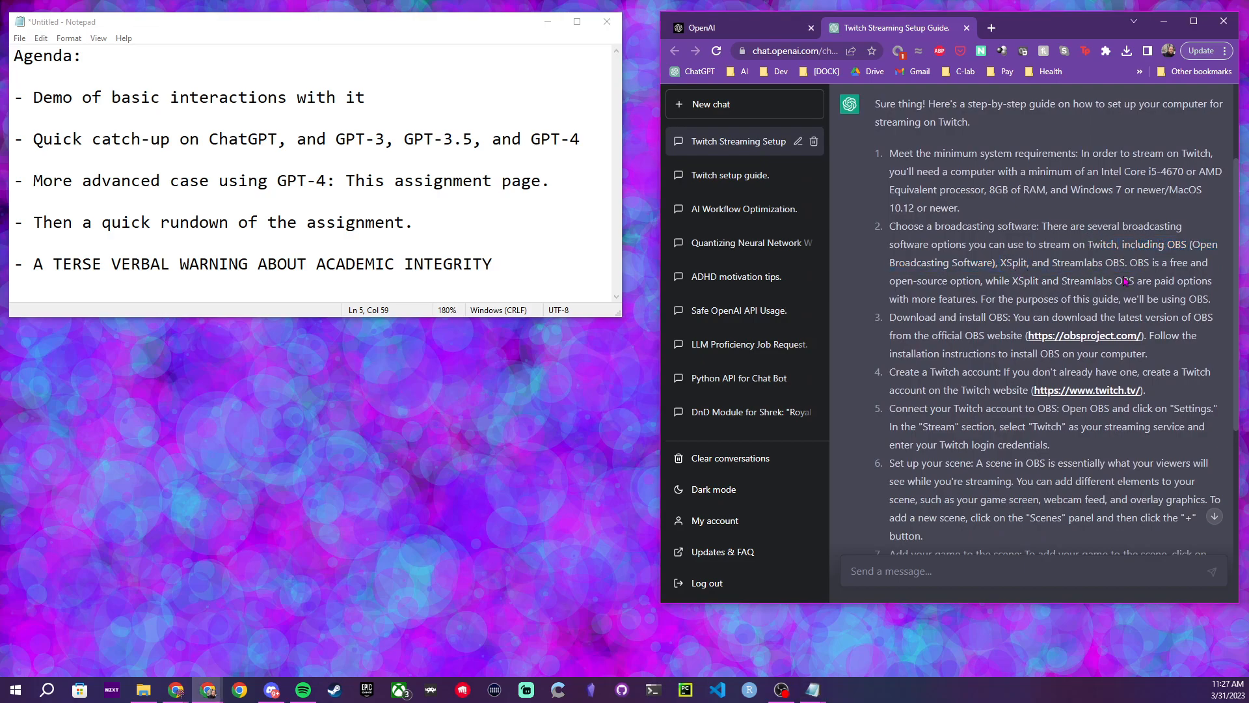
pyautogui.moveTo(982, 299); pyautogui.dragTo(1201, 299)
pyautogui.click(1035, 227)
pyautogui.scroll(-5, 1032, 222)
pyautogui.click(900, 569)
pyautogui.write('Can you tell me the differences between OBS and Streamlabs OBS?')
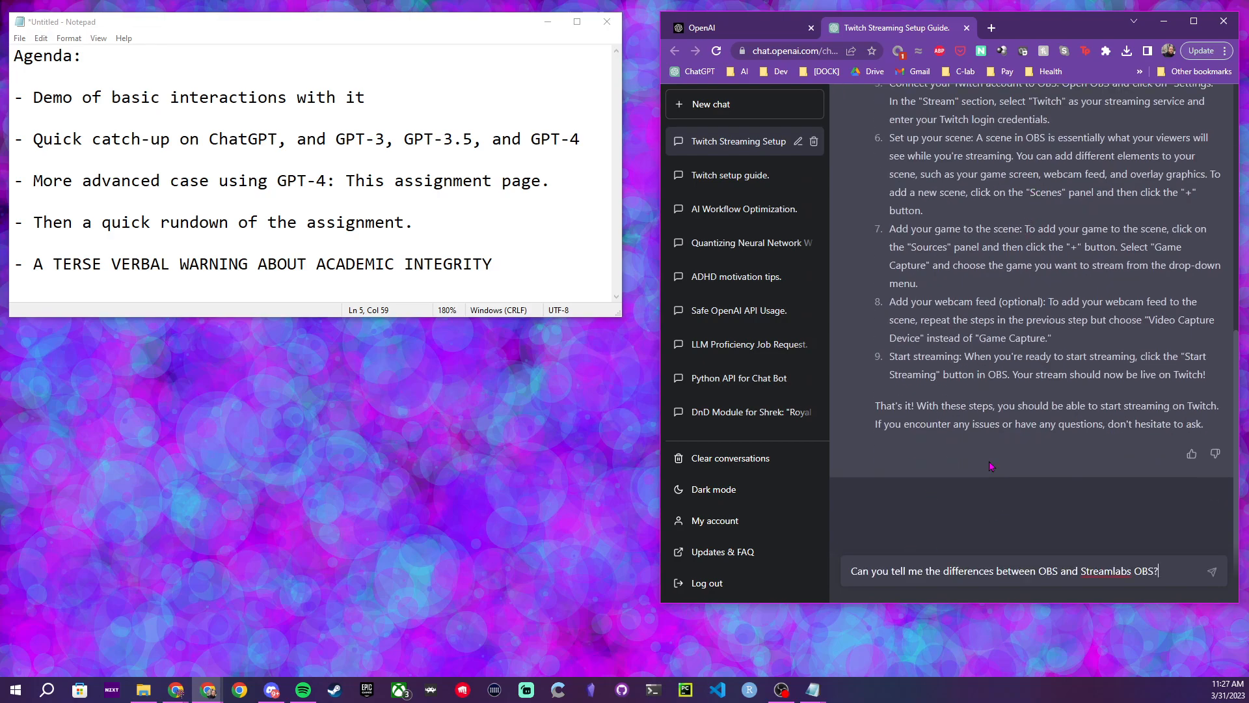
pyautogui.press('Return')
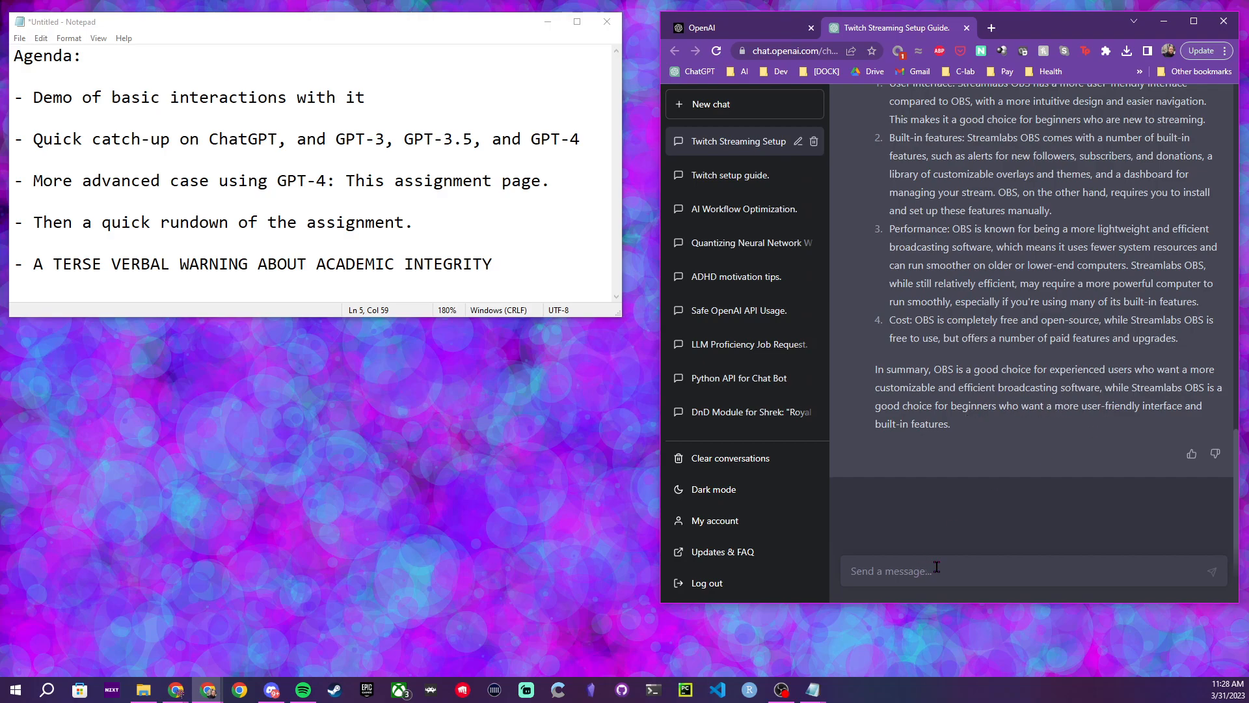
# Begin a reply with "Great, I think I'd like to use Streamlabs OBS, since I'm a beginner."
pyautogui.write('Grea, I think')
pyautogui.press('BackSpace')
pyautogui.press('BackSpace')
pyautogui.press('BackSpace')
pyautogui.press('BackSpace')
pyautogui.press('BackSpace')
pyautogui.write("t, I think I'd like to use Stream")
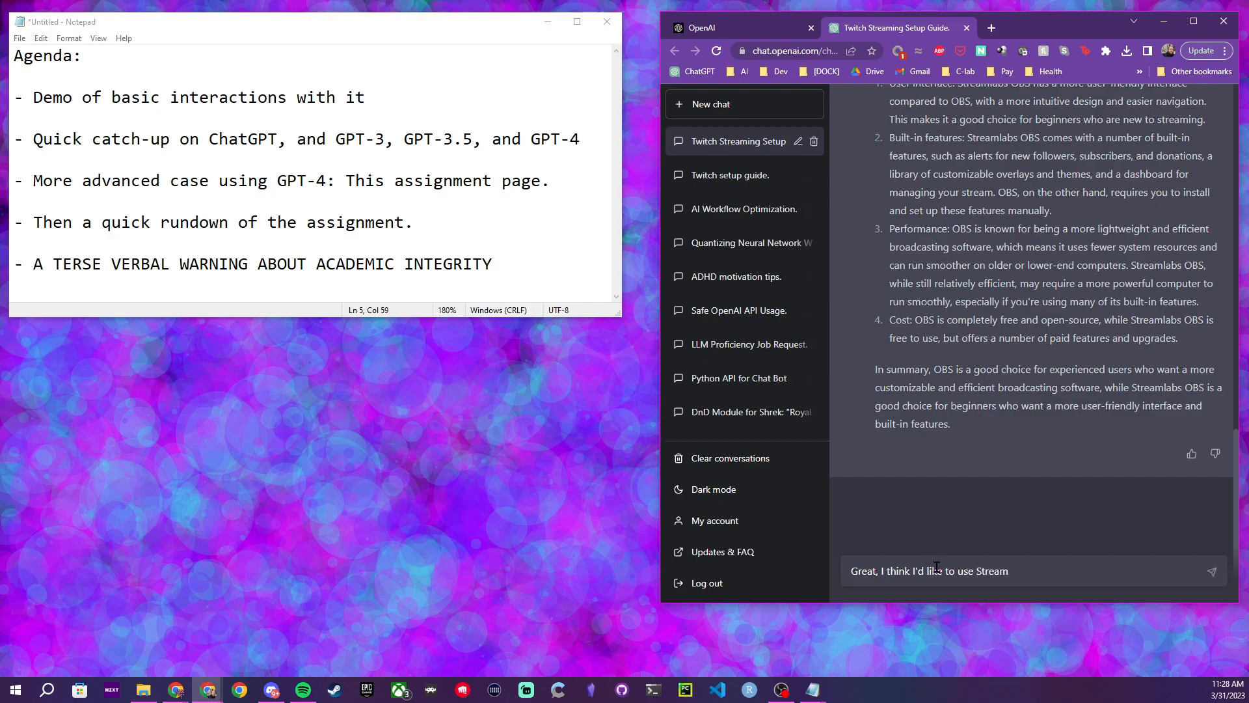
pyautogui.write("labs OBS, since I'ma beginner.")
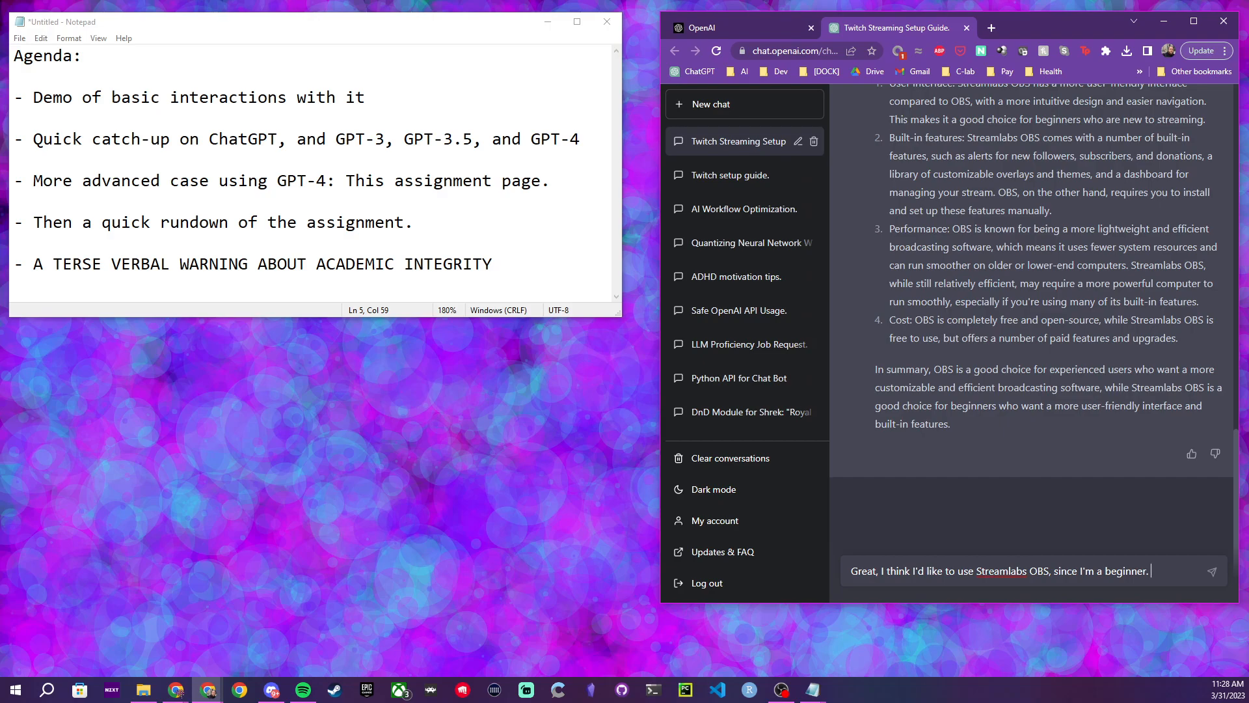
# Add "Can you walk me through the process of installing Streamlabs OBS?" to the reply and send it
pyautogui.write('Can you walk')
pyautogui.press('BackSpace')
pyautogui.press('BackSpace')
pyautogui.write('k me through ')
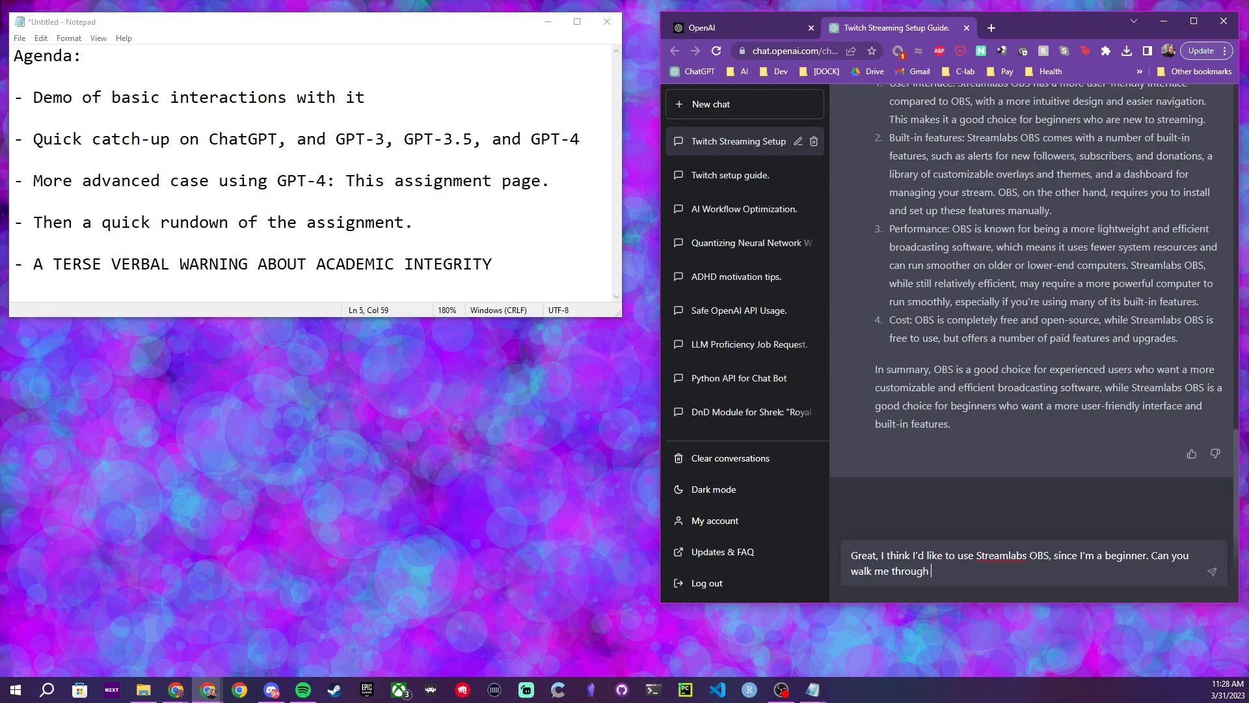
pyautogui.write('the process of installing Streamlabs OBS?')
pyautogui.press('Return')
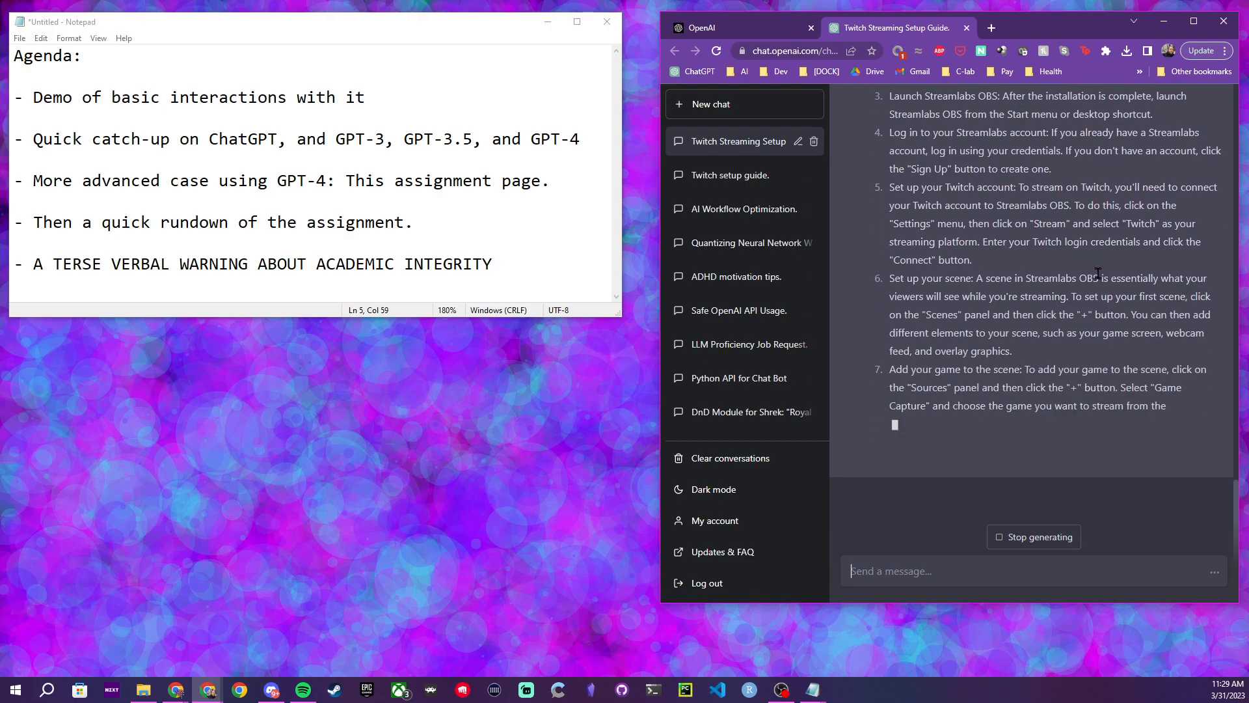
# Examine the Streamlabs OBS installation guide from the download step through to starting the stream
pyautogui.scroll(2, 1115, 281)
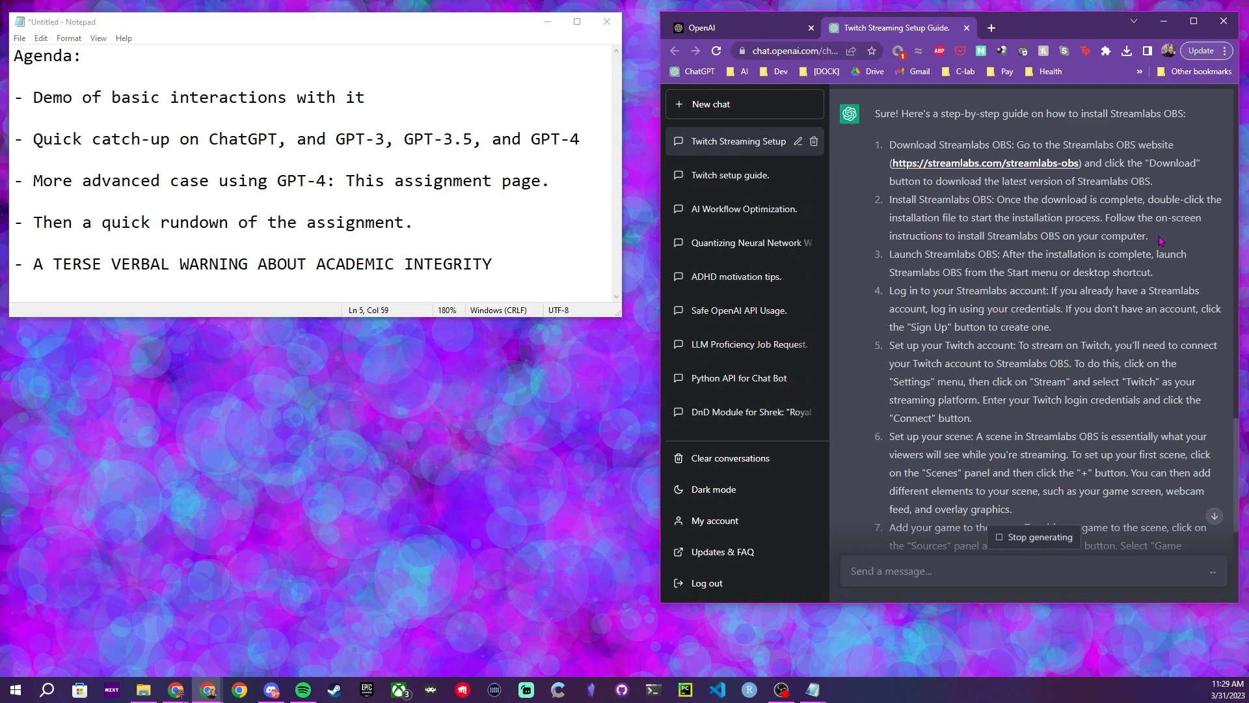
pyautogui.moveTo(1161, 240)
pyautogui.mouseDown()
pyautogui.moveTo(893, 219)
pyautogui.moveTo(917, 201)
pyautogui.moveTo(1156, 244)
pyautogui.mouseUp()
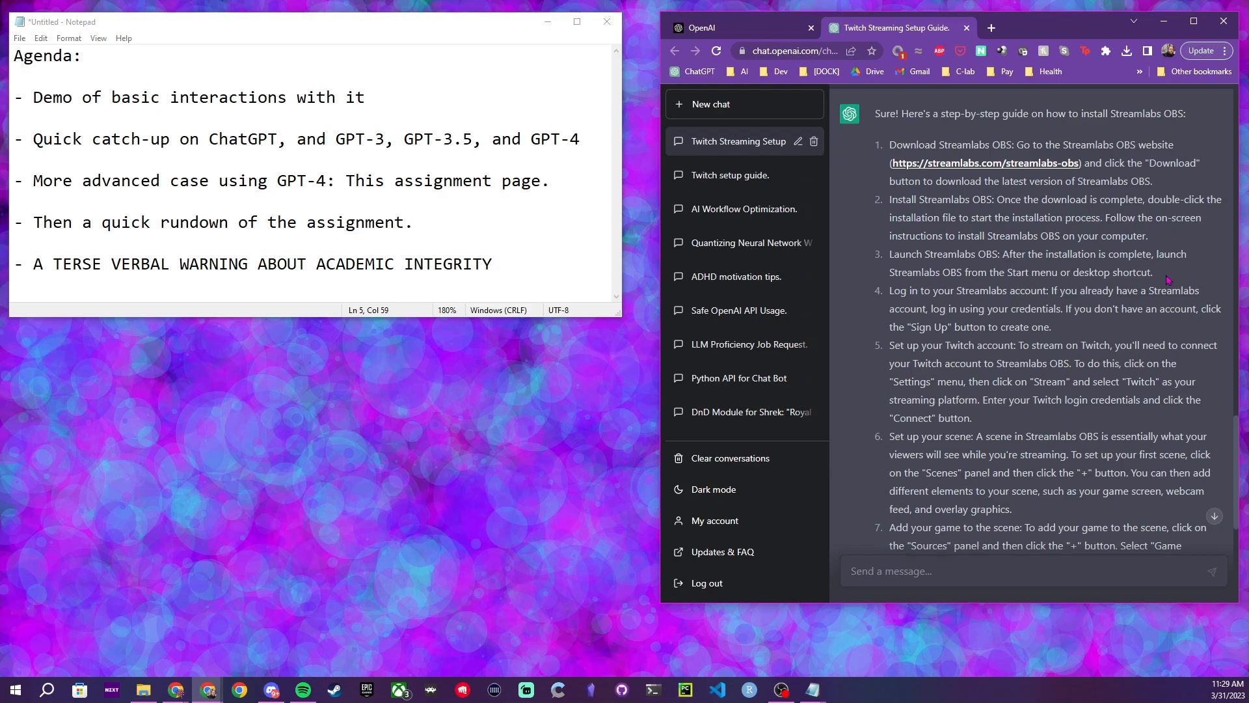
pyautogui.scroll(-5, 1168, 280)
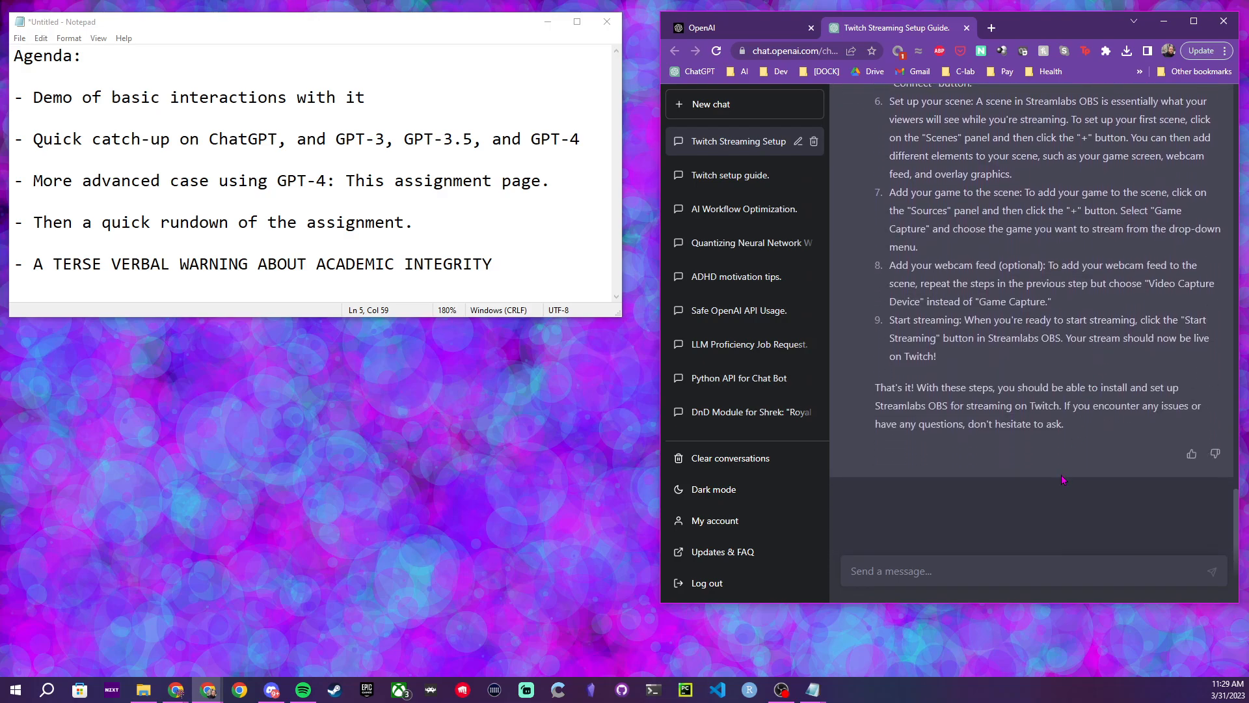
pyautogui.scroll(2, 1062, 480)
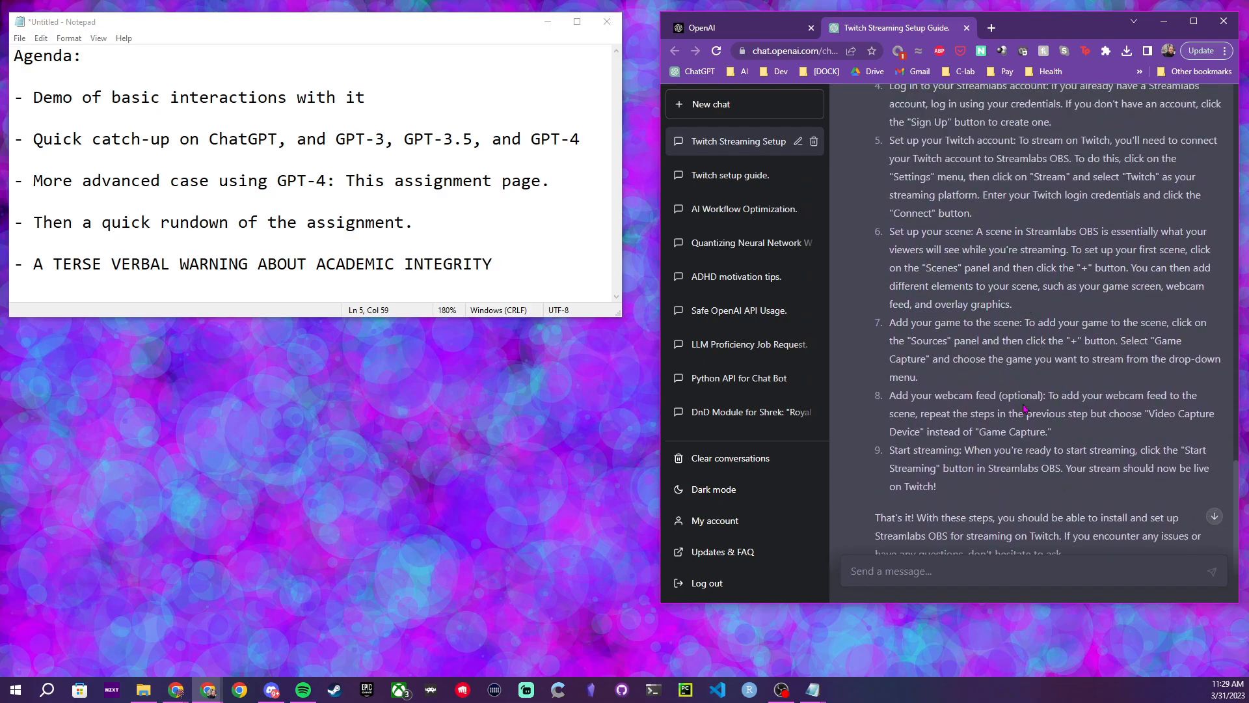
pyautogui.scroll(-1, 1029, 408)
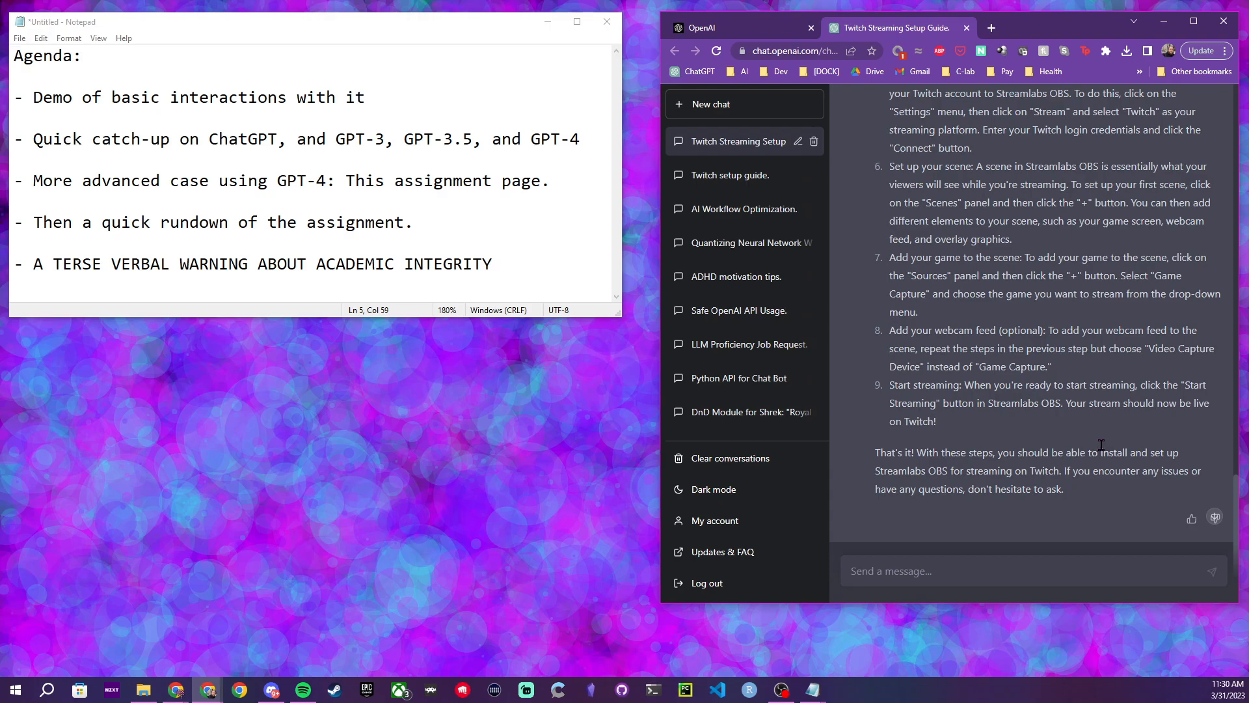
pyautogui.scroll(2, 1100, 445)
pyautogui.scroll(-1, 1096, 443)
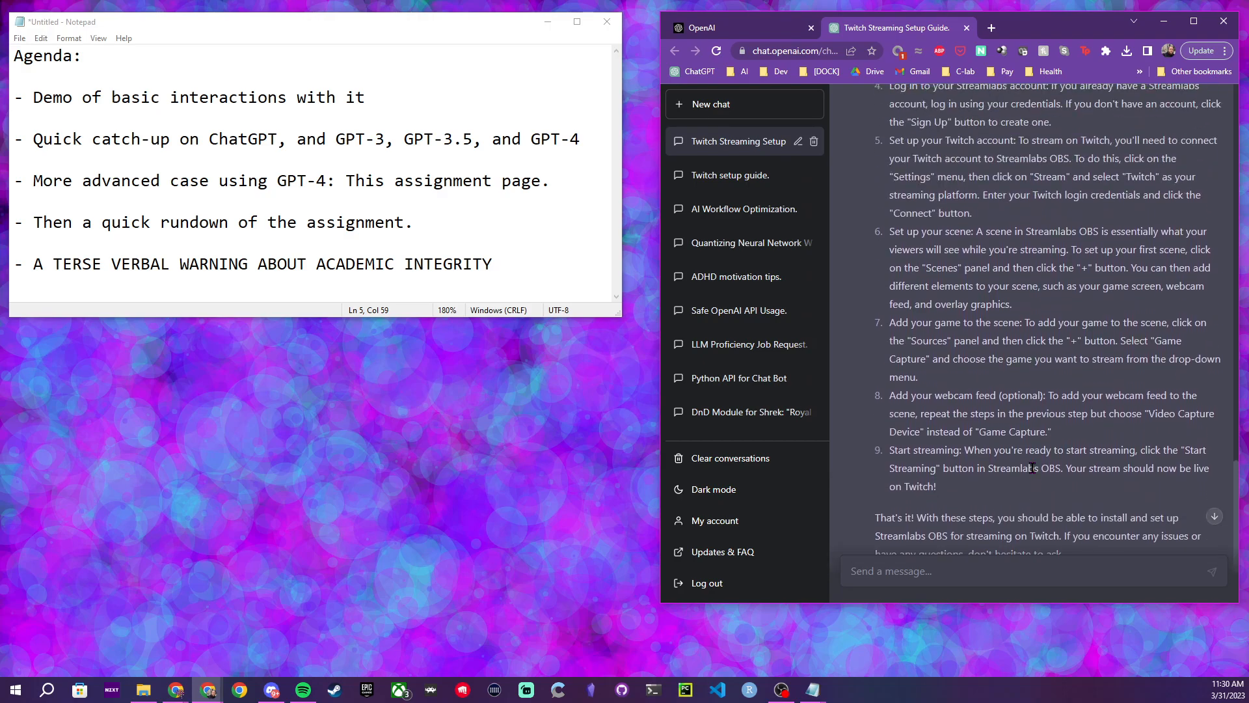
pyautogui.scroll(3, 1032, 468)
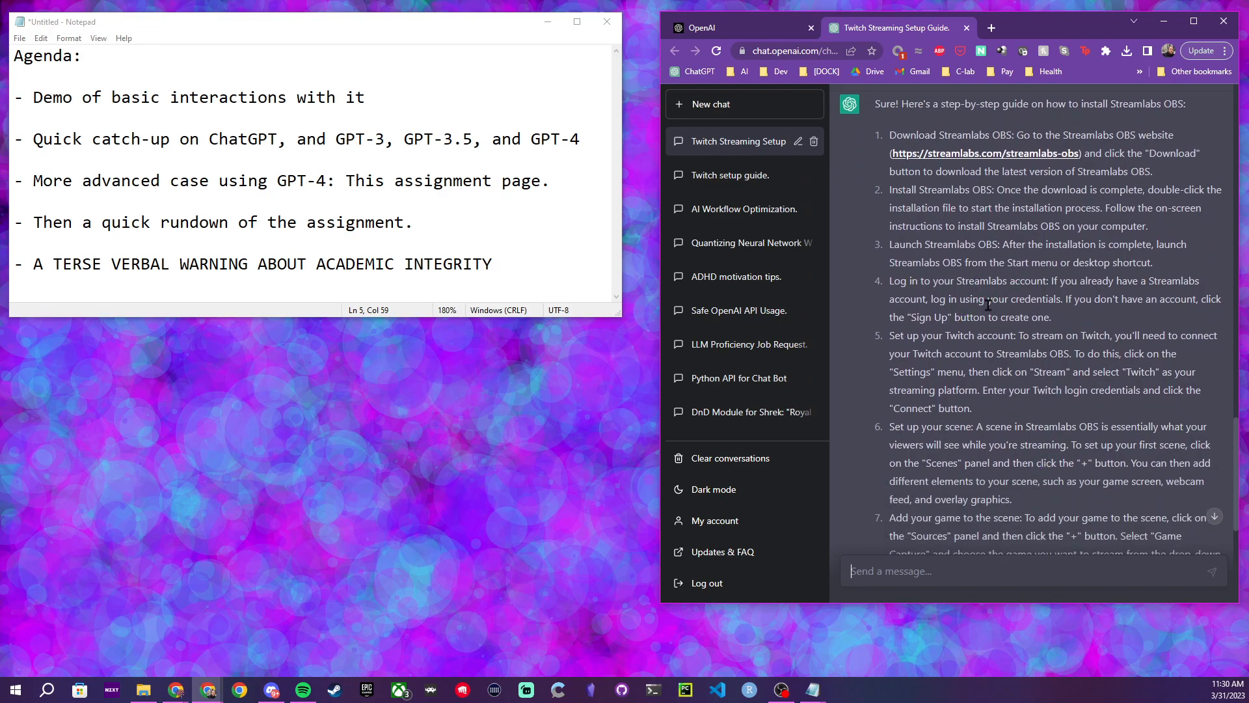
pyautogui.scroll(-1, 1028, 336)
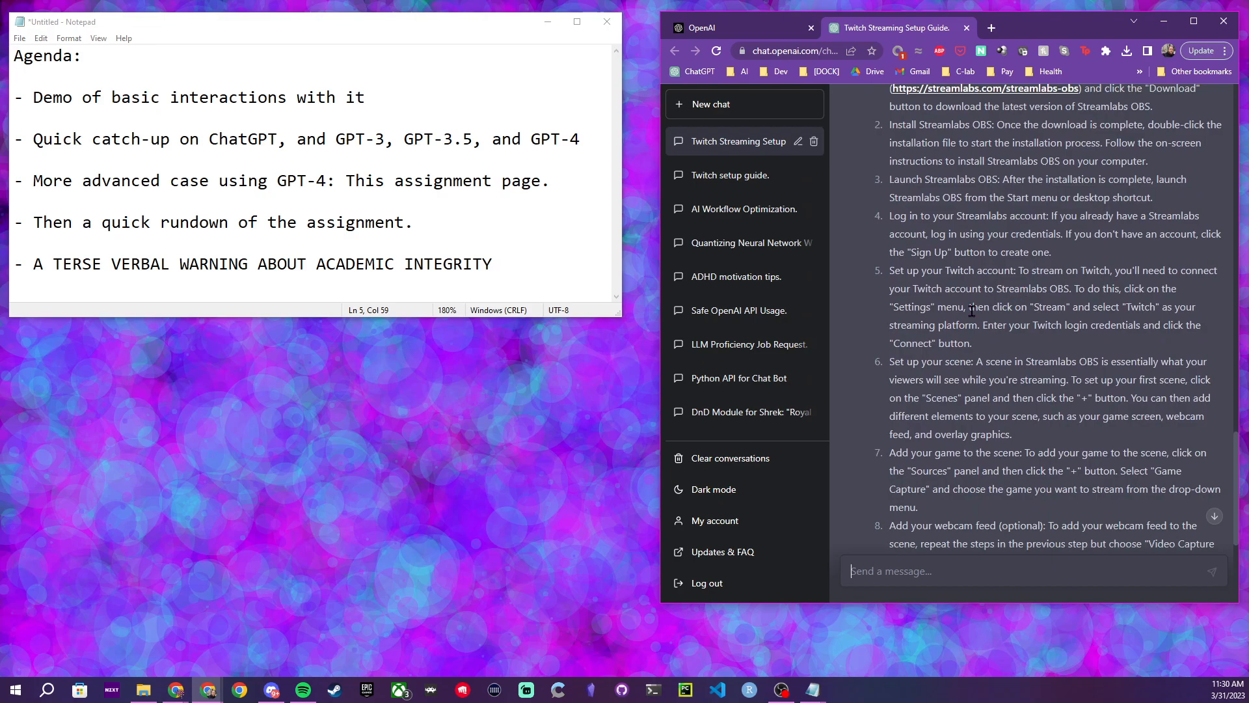
pyautogui.scroll(-1, 1017, 339)
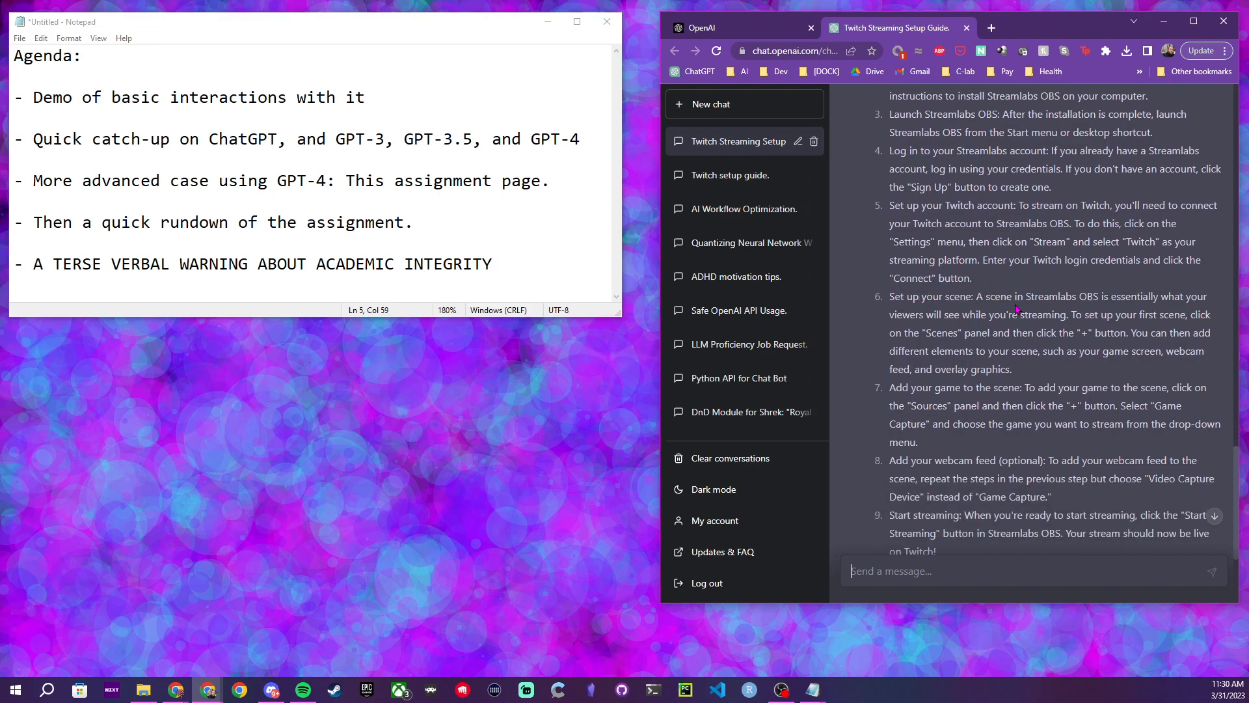
# Highlight the scene setup step and ask "What are some other types of Scenes that are useful to set up for streaming?"
pyautogui.moveTo(893, 298); pyautogui.dragTo(968, 294)
pyautogui.click(986, 299)
pyautogui.scroll(-3, 1030, 336)
pyautogui.write('Wh')
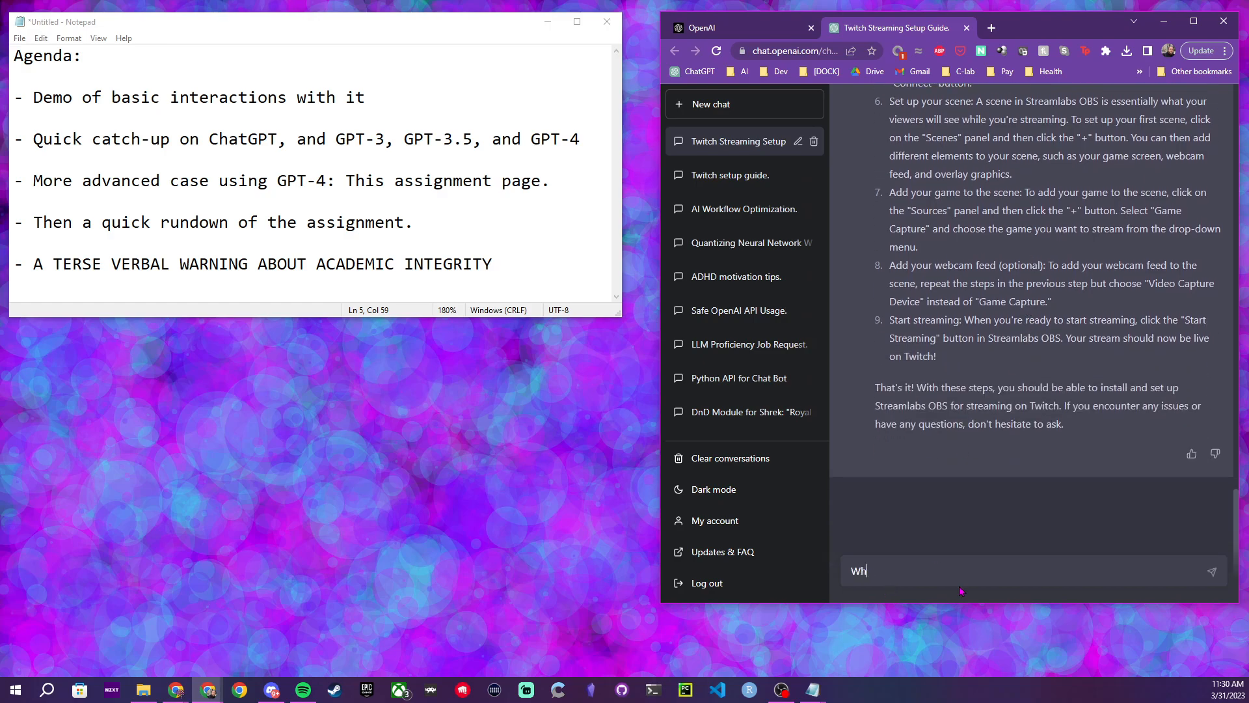
pyautogui.write('at are some other types of Scenes that are useful to set up for streaming?')
pyautogui.press('Return')
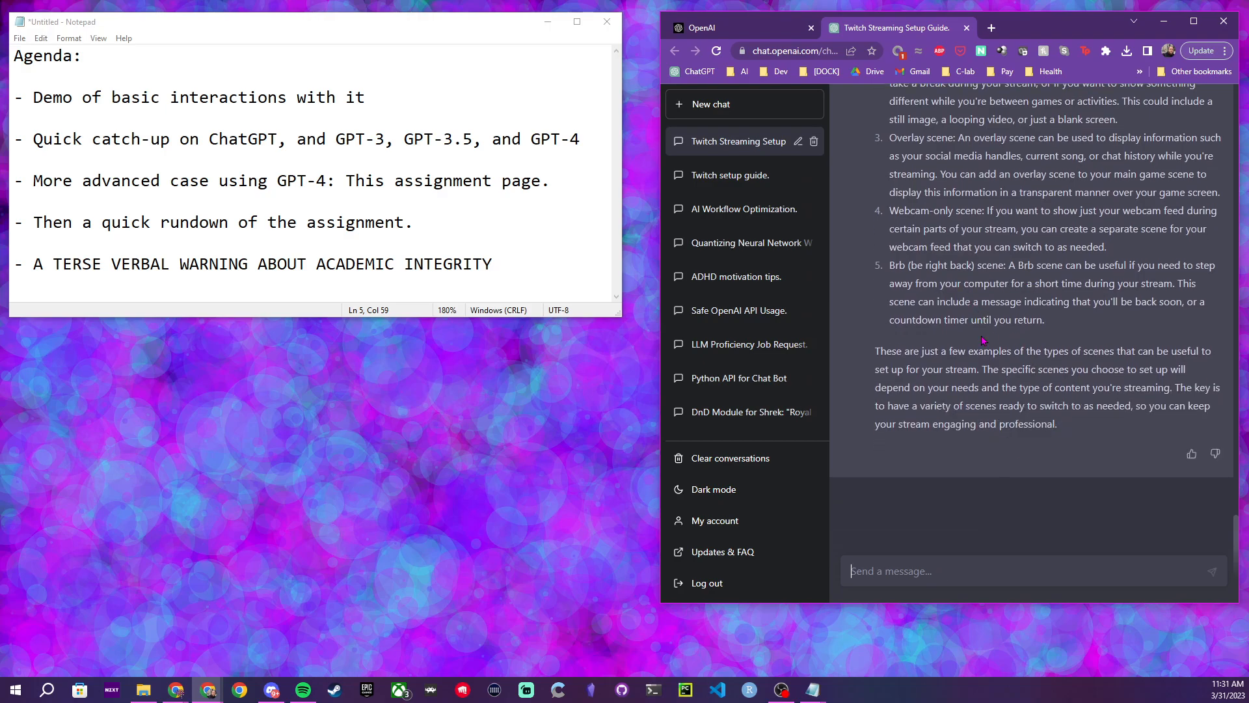
# Read through the suggested types of streaming scenes in ChatGPT's answer
pyautogui.scroll(3, 989, 426)
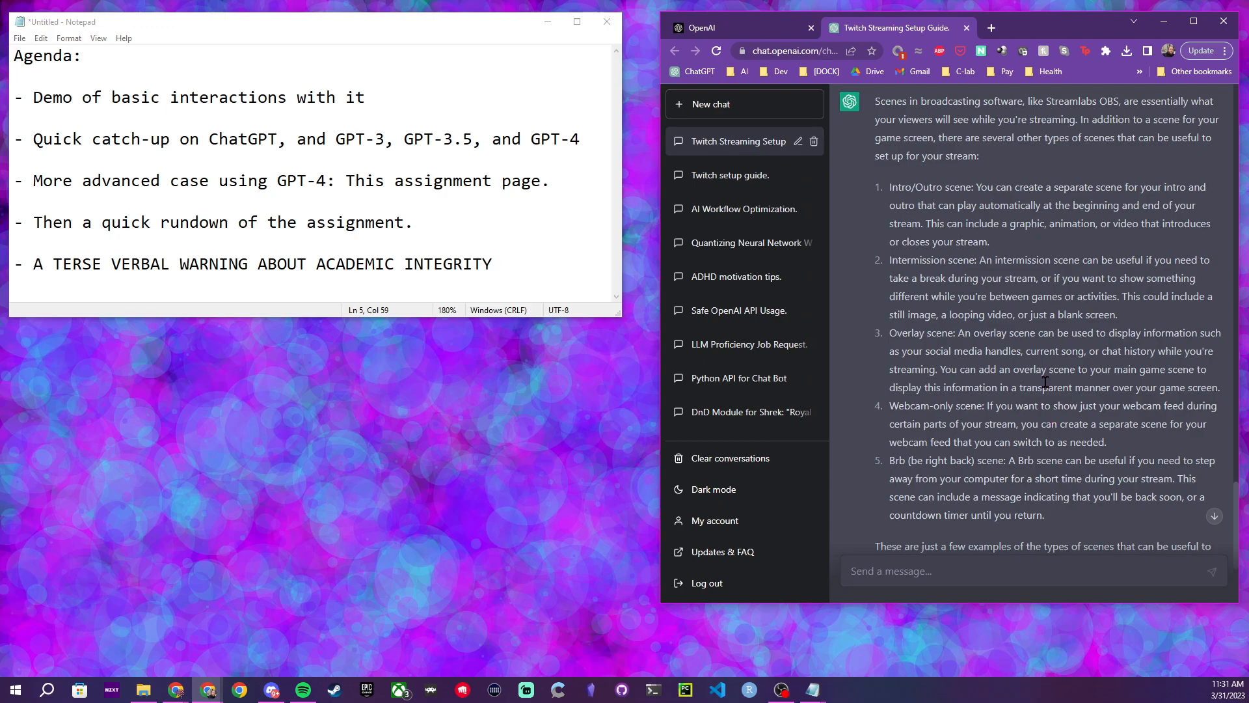
pyautogui.scroll(-3, 1044, 379)
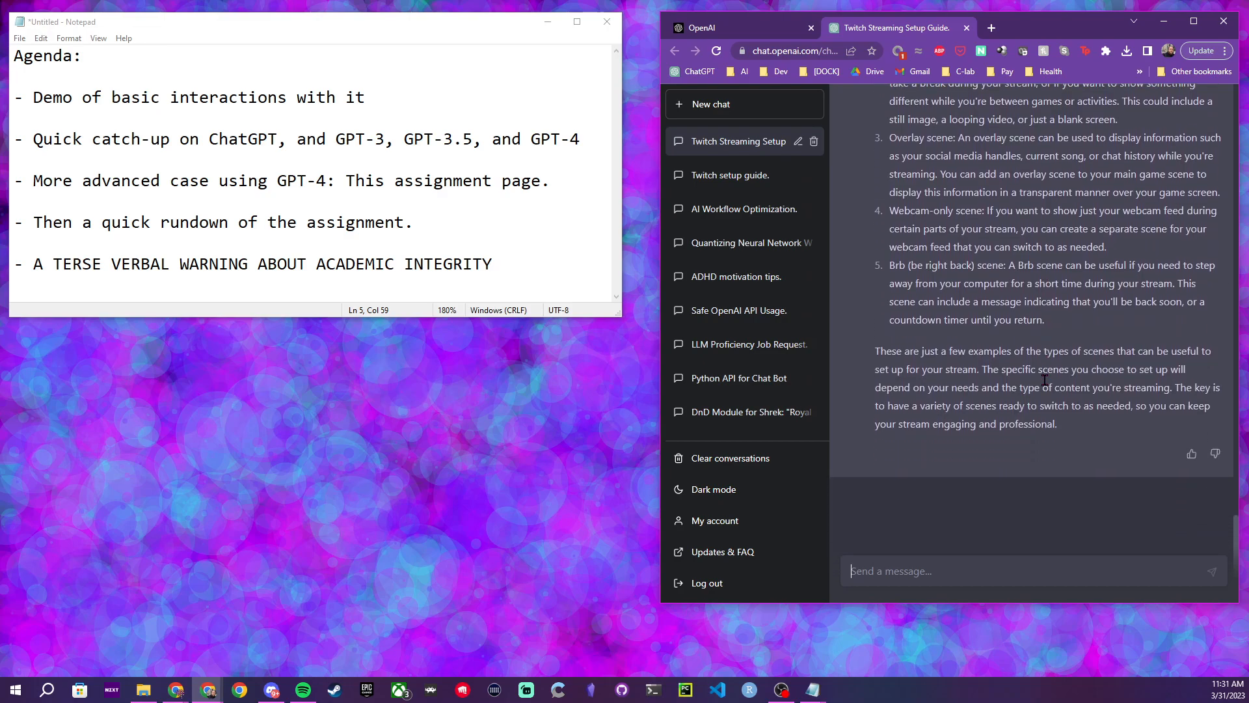
pyautogui.scroll(1, 1044, 379)
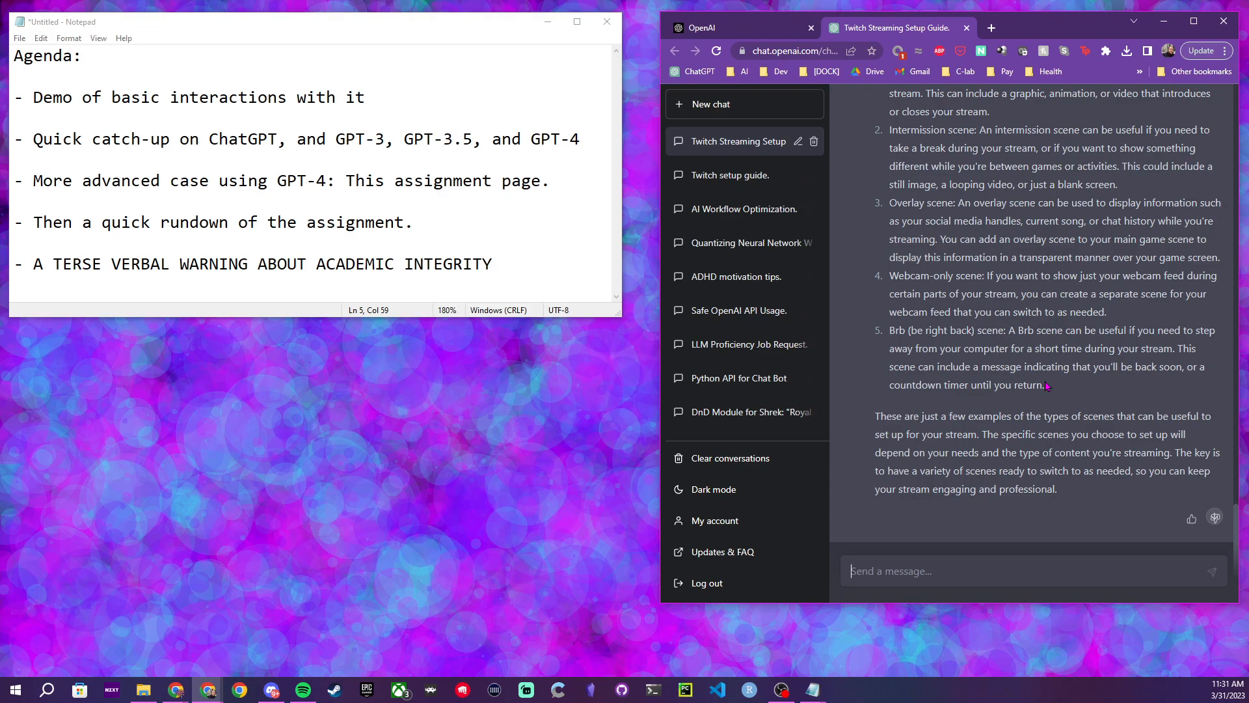
pyautogui.scroll(4, 1046, 385)
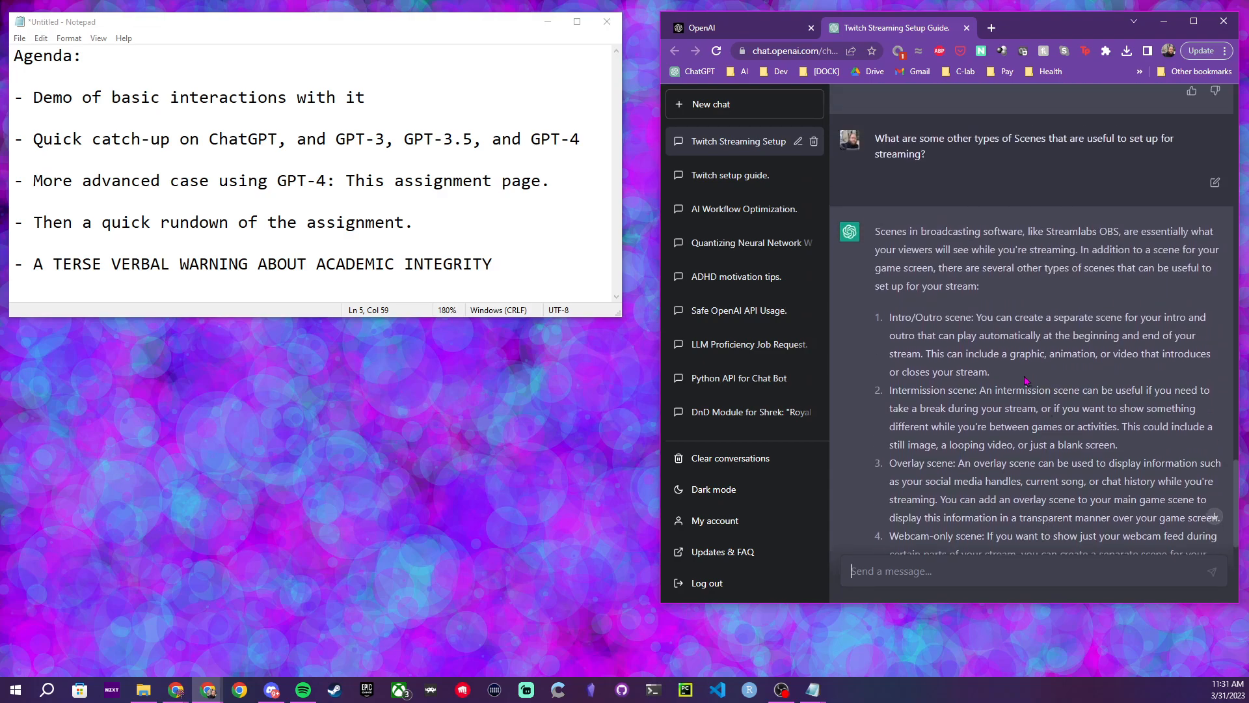
pyautogui.scroll(-2, 1027, 381)
pyautogui.scroll(-3, 1029, 336)
# Send ChatGPT the prompt "Write a haiku about this conversation so far"
pyautogui.click(968, 573)
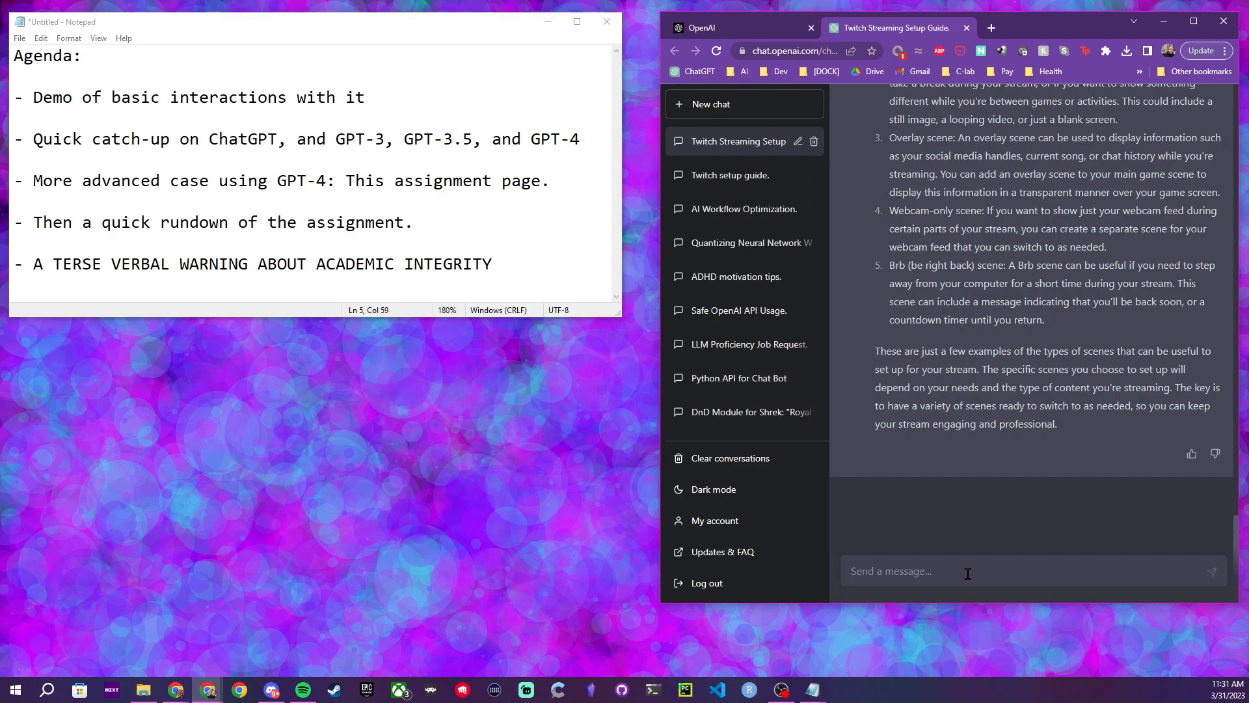
pyautogui.write('Writes')
pyautogui.press('BackSpace')
pyautogui.write('h')
pyautogui.press('BackSpace')
pyautogui.write('a haiku about this conversation so fa')
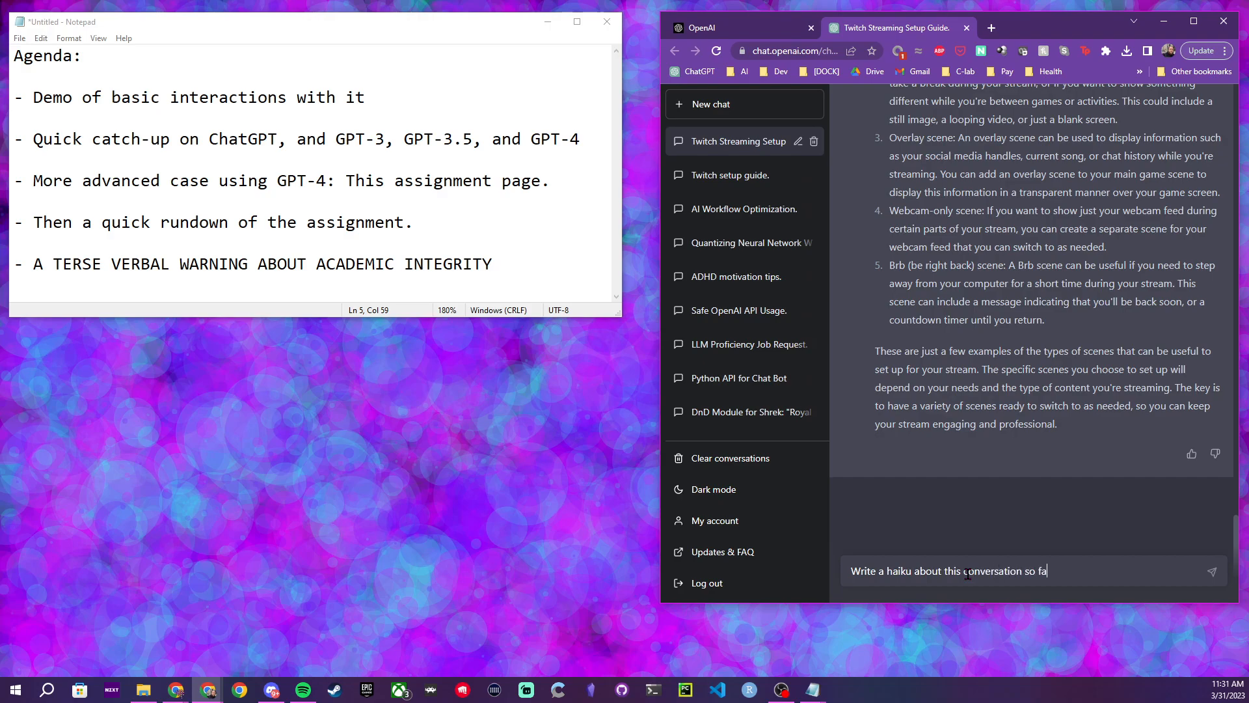
pyautogui.write('r')
pyautogui.press('Return')
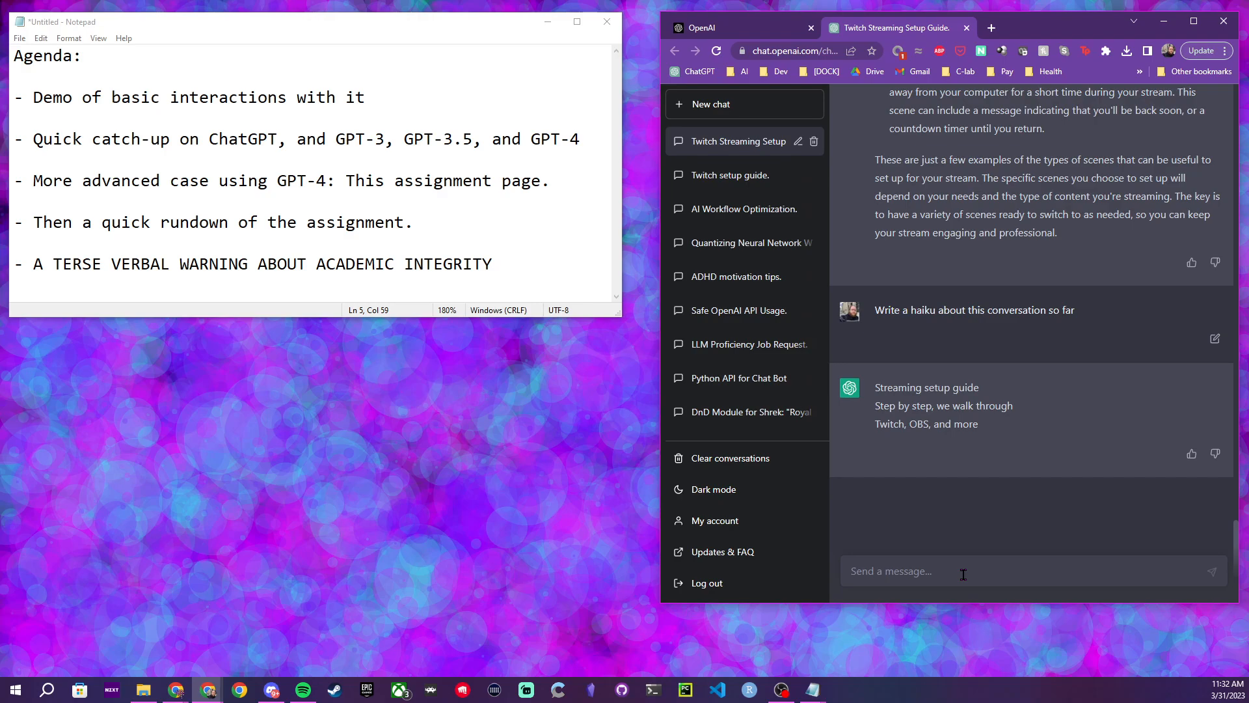
# Send ChatGPT the follow-up "Try again, you didn't get the right number of syllables per line. Remember it's 5-7-5."
pyautogui.write('Try agai')
pyautogui.write("n, you didn't get i")
pyautogui.write('h')
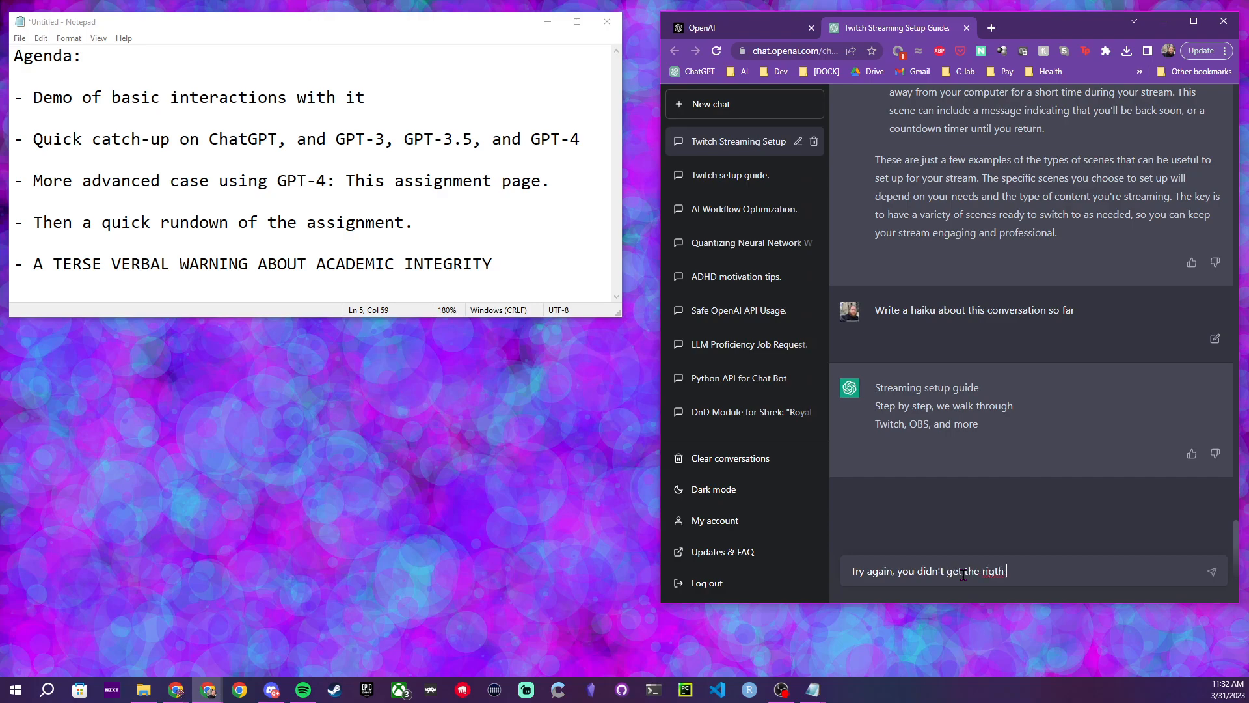
pyautogui.write('e right number of syllabl')
pyautogui.write('es')
pyautogui.press('BackSpace')
pyautogui.press('BackSpace')
pyautogui.write('s')
pyautogui.press('BackSpace')
pyautogui.write('es.')
pyautogui.press('BackSpace')
pyautogui.write('per line')
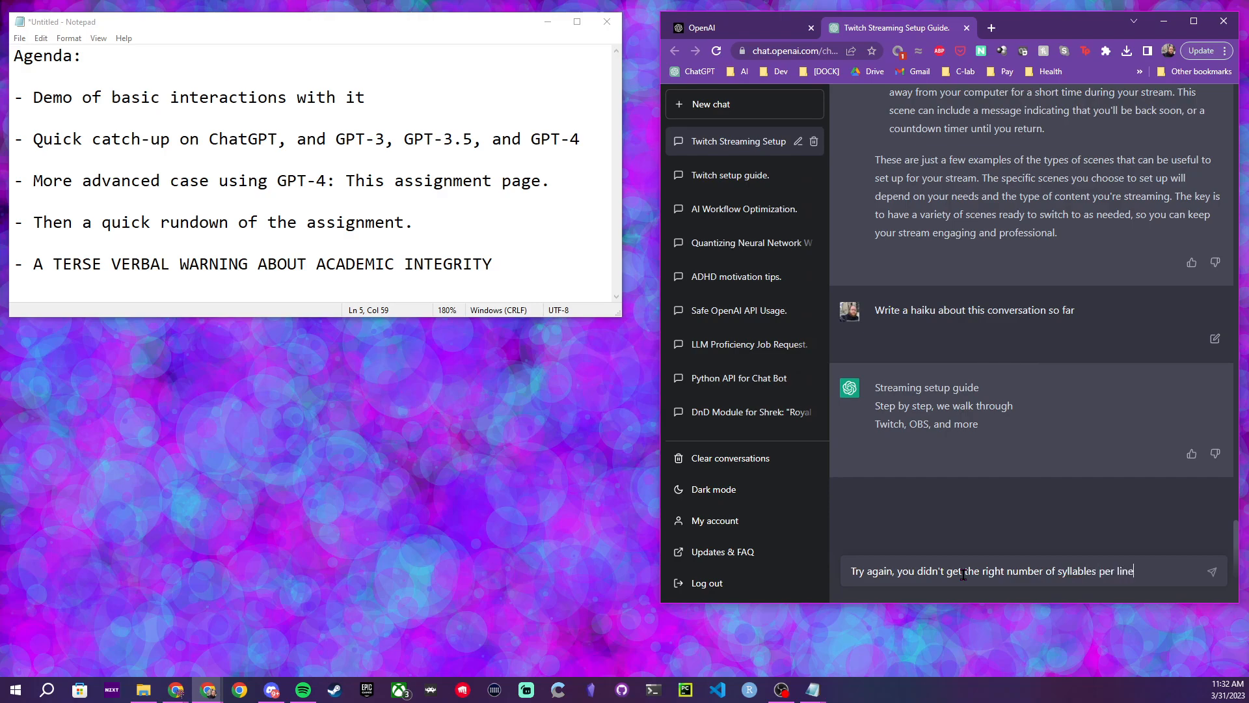
pyautogui.write(". Remember it's 5")
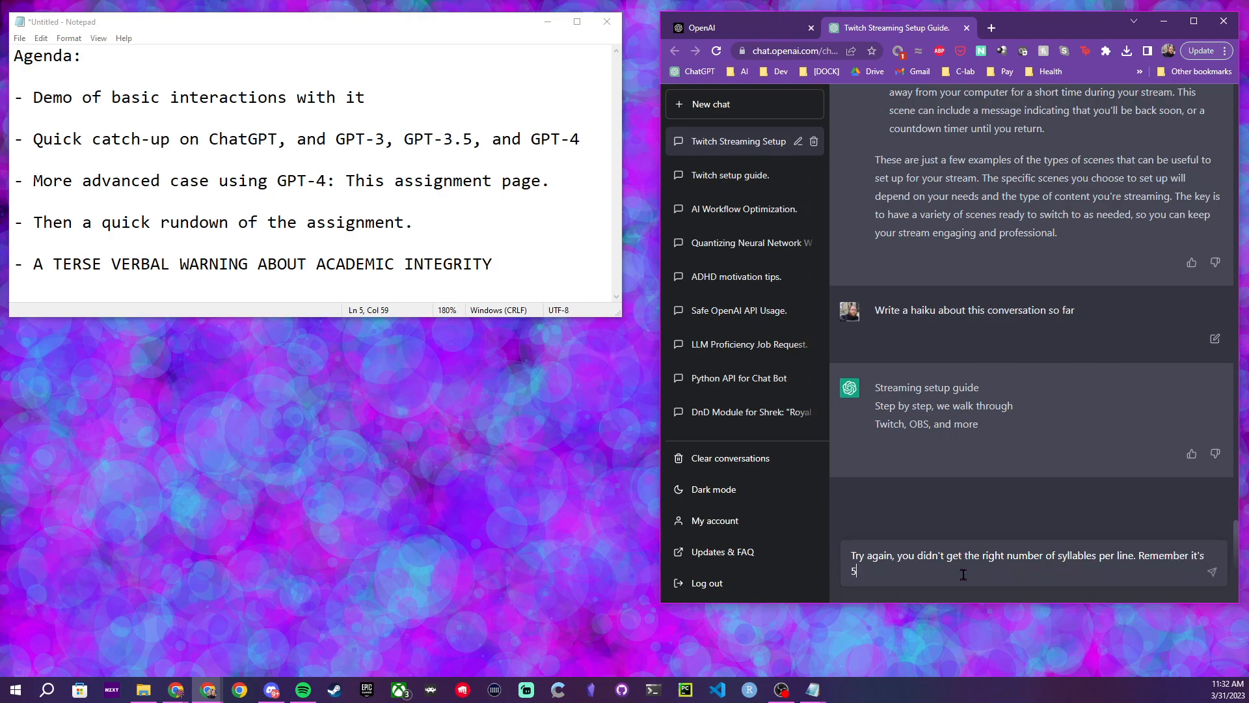
pyautogui.write('-7-5.')
pyautogui.press('Return')
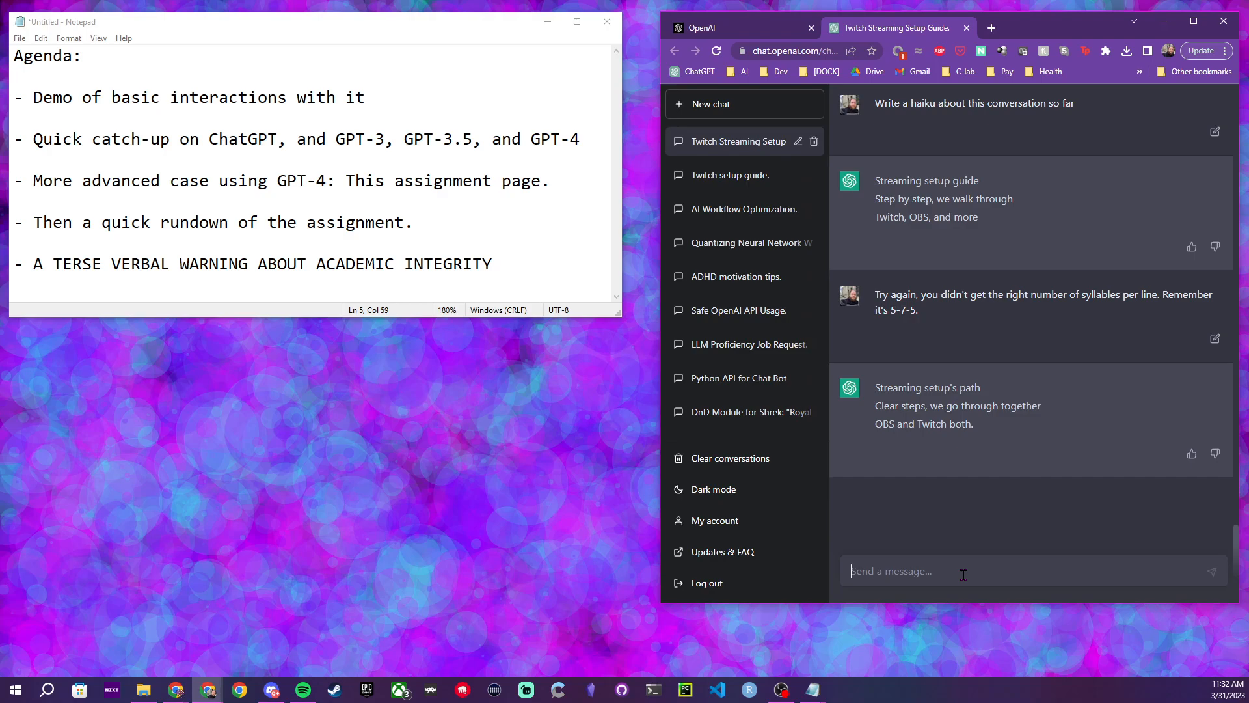
# Send ChatGPT the prompt "Write ten haikus" and read through the poems it generates
pyautogui.write('Write ten haikus')
pyautogui.press('Return')
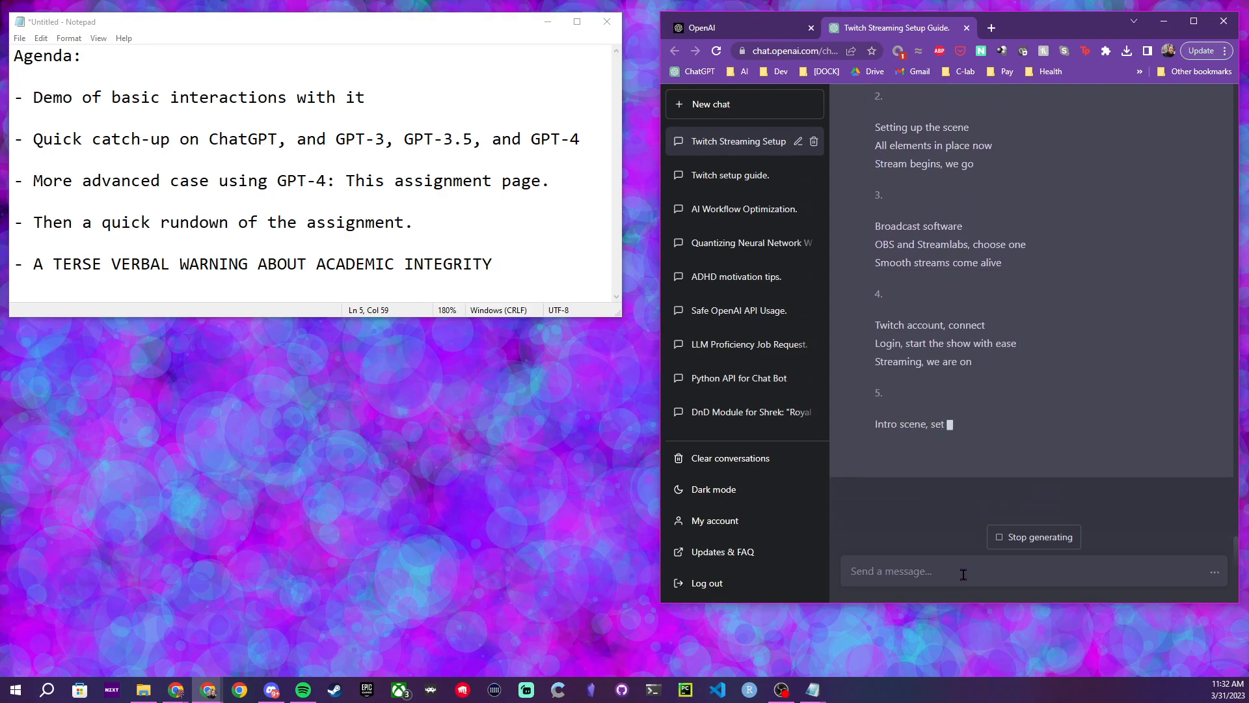
pyautogui.scroll(5, 1072, 237)
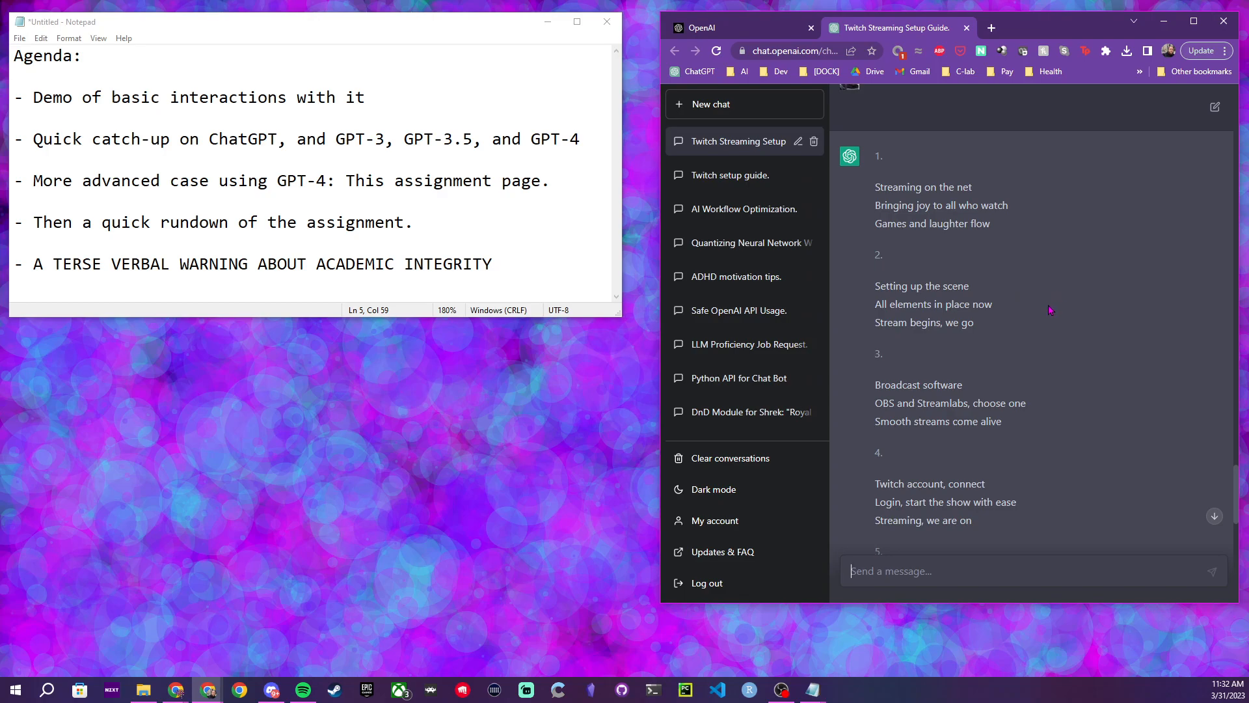
pyautogui.scroll(-10, 1049, 310)
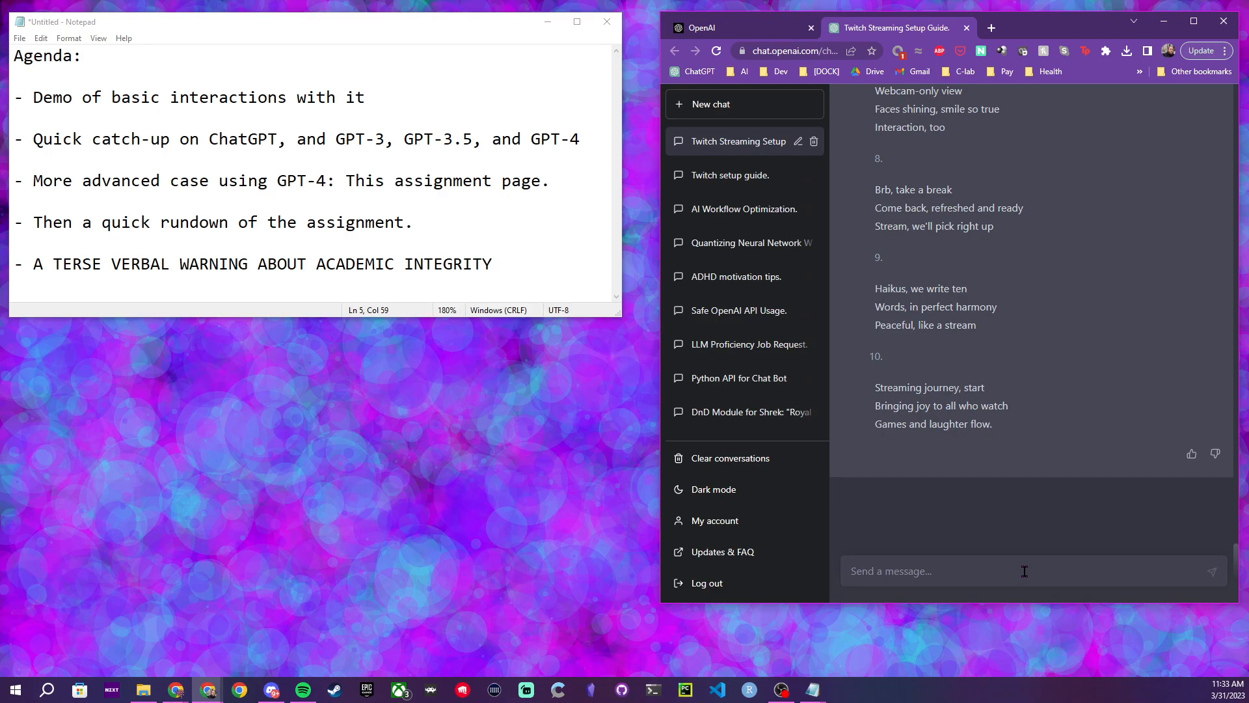
# Ask ChatGPT to critique the tenth haiku as a teenager new to haikus, a software engineer with no understanding, and a master japanese poet
pyautogui.write('C')
pyautogui.press('BackSpace')
pyautogui.scroll(15, 1003, 264)
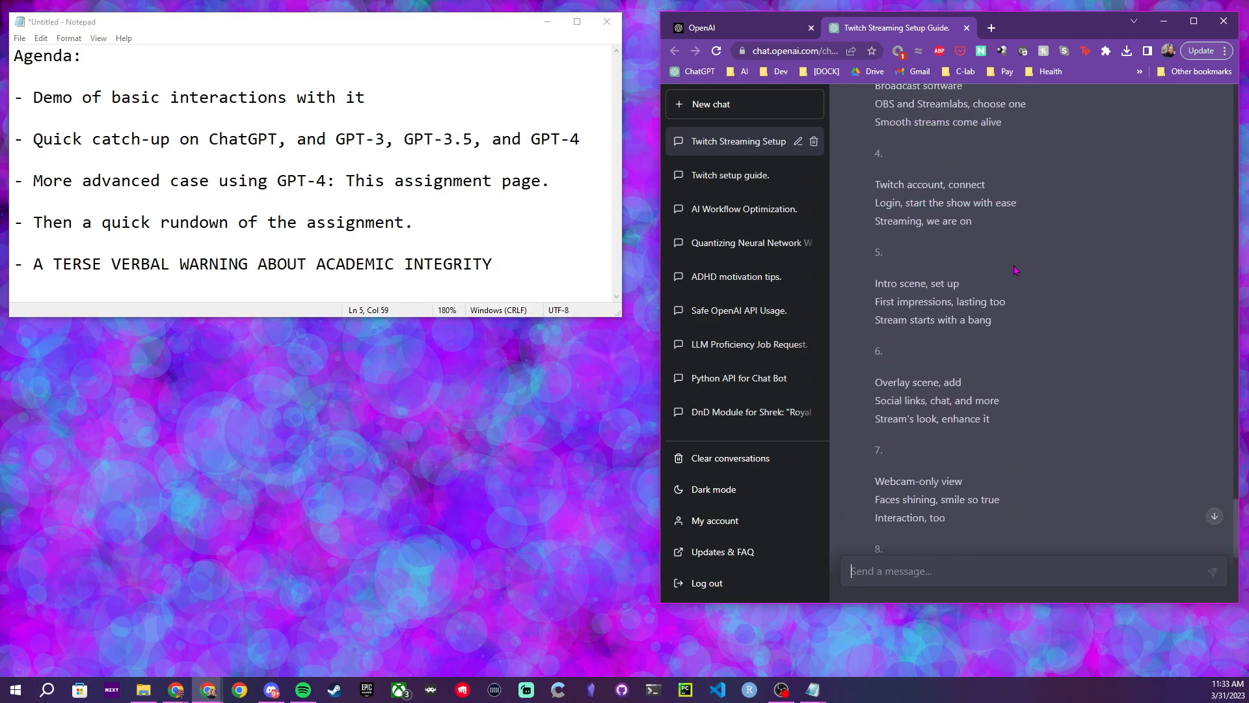
pyautogui.scroll(-15, 1005, 263)
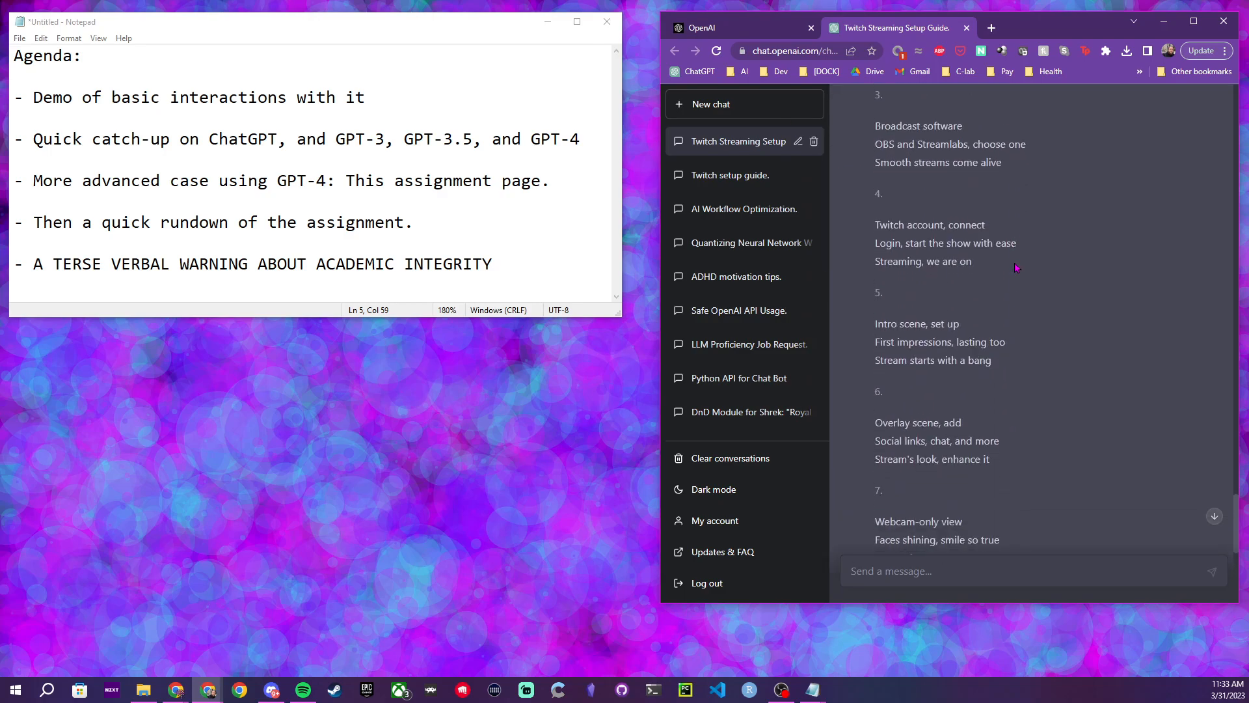
pyautogui.hotkey('alt', 'Tab')
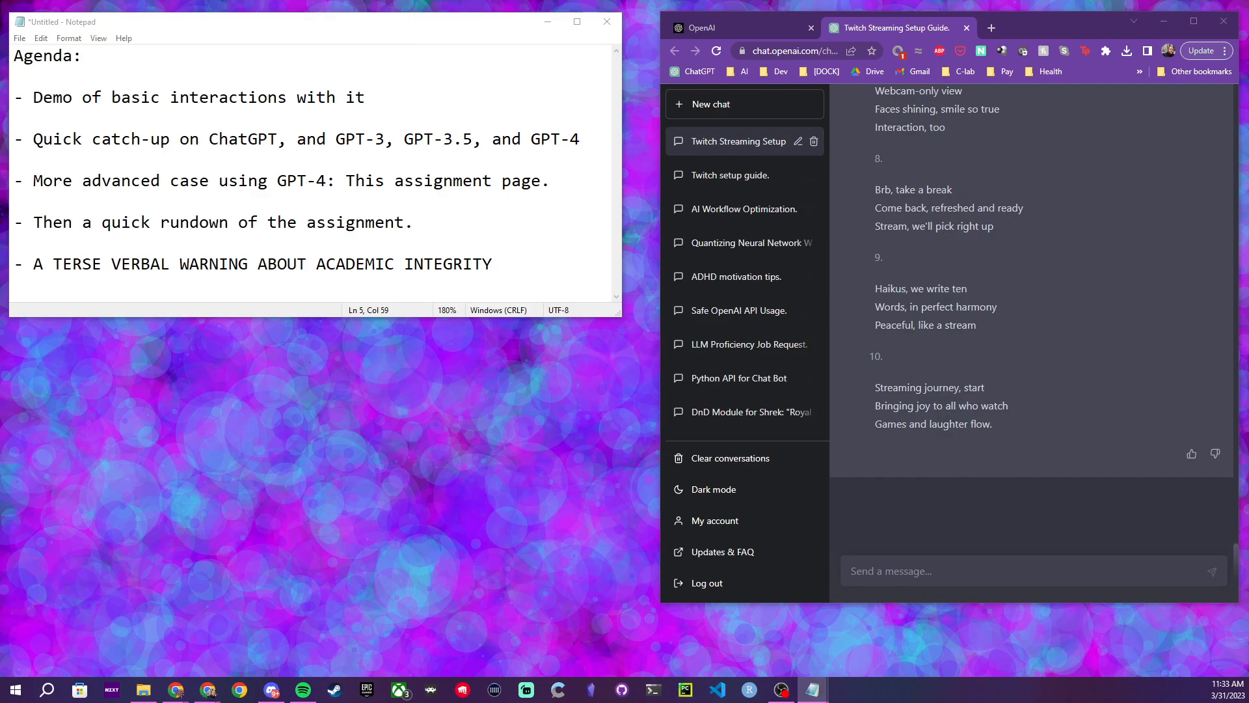
pyautogui.click(1001, 570)
pyautogui.write('Critique the tenth haiku from three different perspectives: 1. A teenager who just learned about haikus 2. A software engineer with no understanding of haikus 3. A master japanese poet offering insights into the craft')
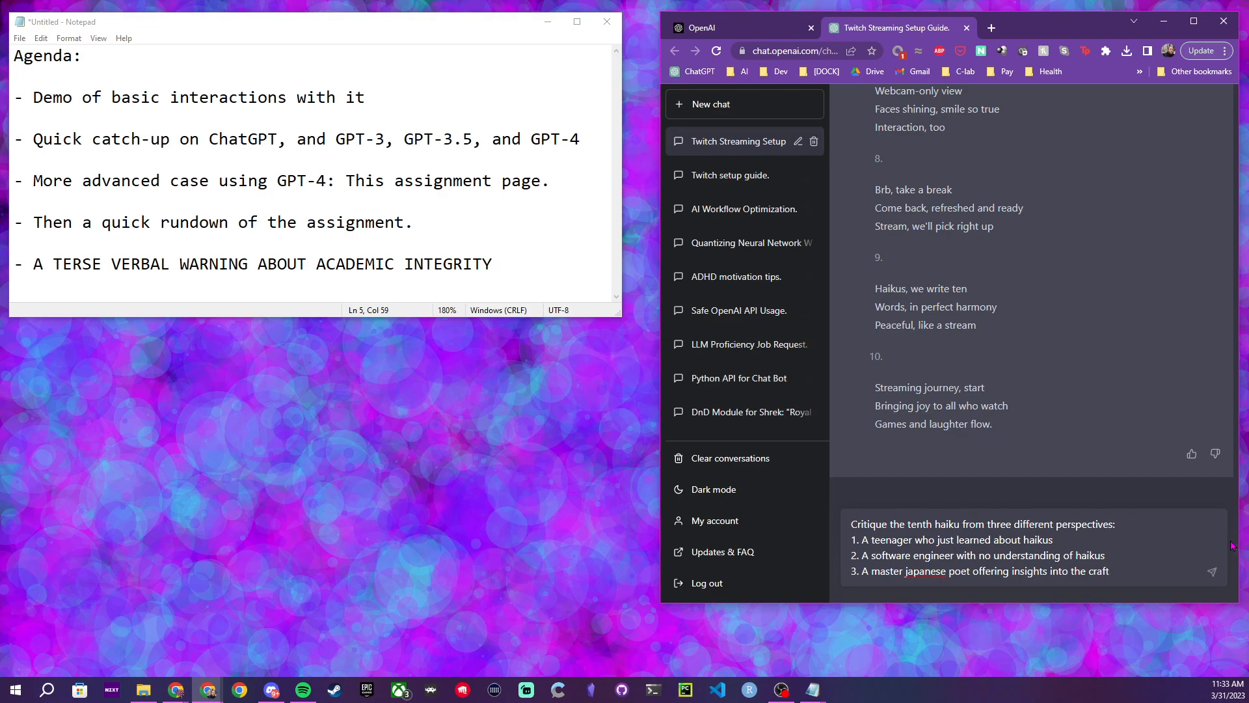
pyautogui.press('Return')
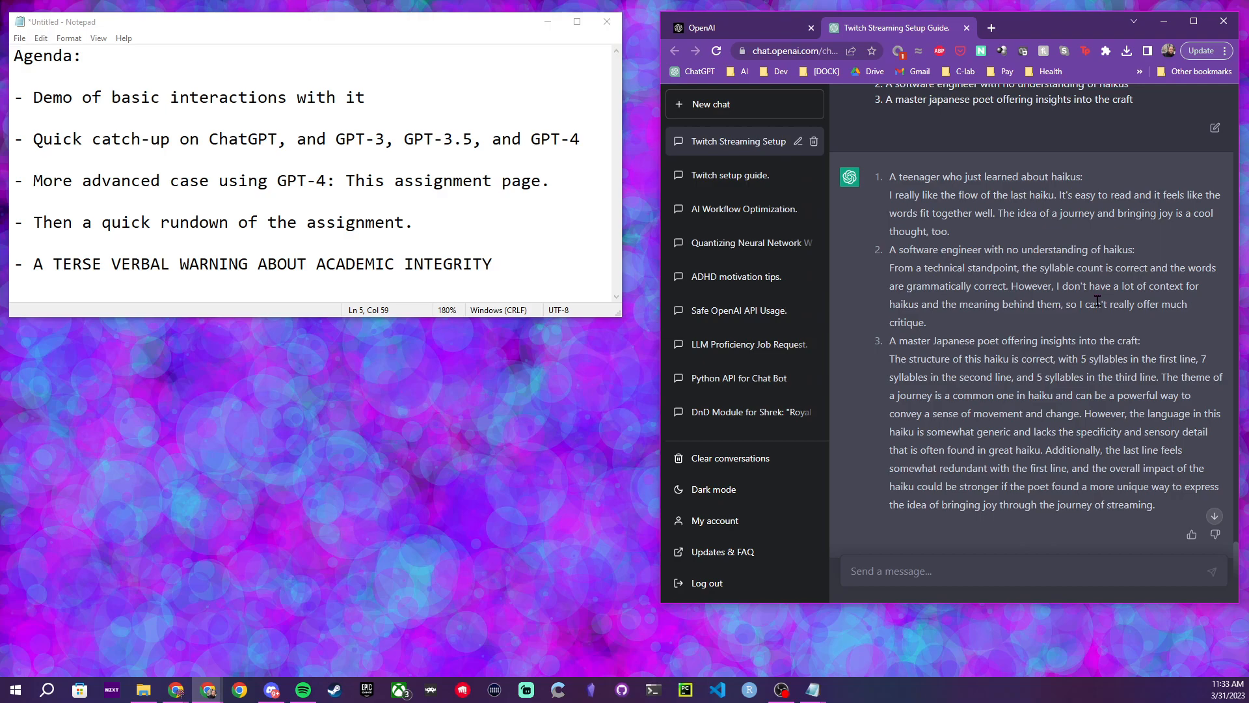
# Highlight the critiques in the answer and send "write a haiku about the three critiques of the last haiku"
pyautogui.moveTo(927, 324); pyautogui.dragTo(880, 274)
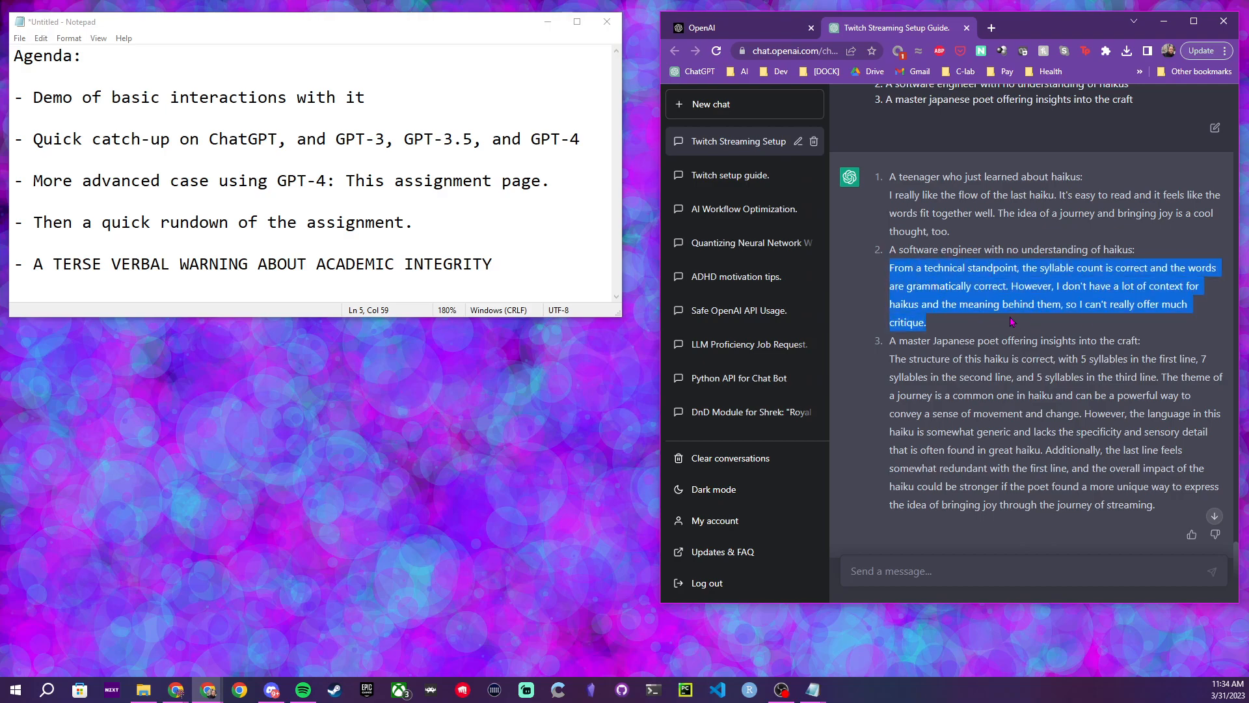
pyautogui.scroll(-2, 1035, 306)
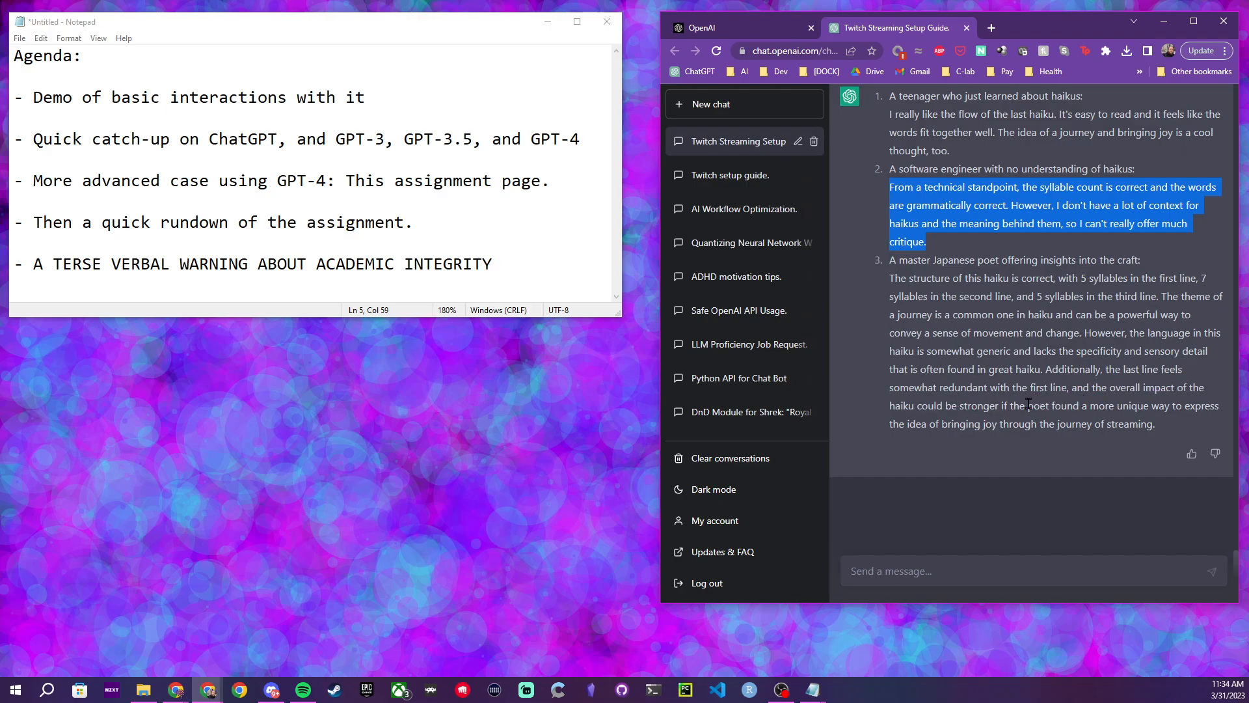
pyautogui.moveTo(1173, 430); pyautogui.dragTo(910, 242)
pyautogui.click(1091, 572)
pyautogui.write('write a haiku about the three critiques of the last haiku')
pyautogui.press('Return')
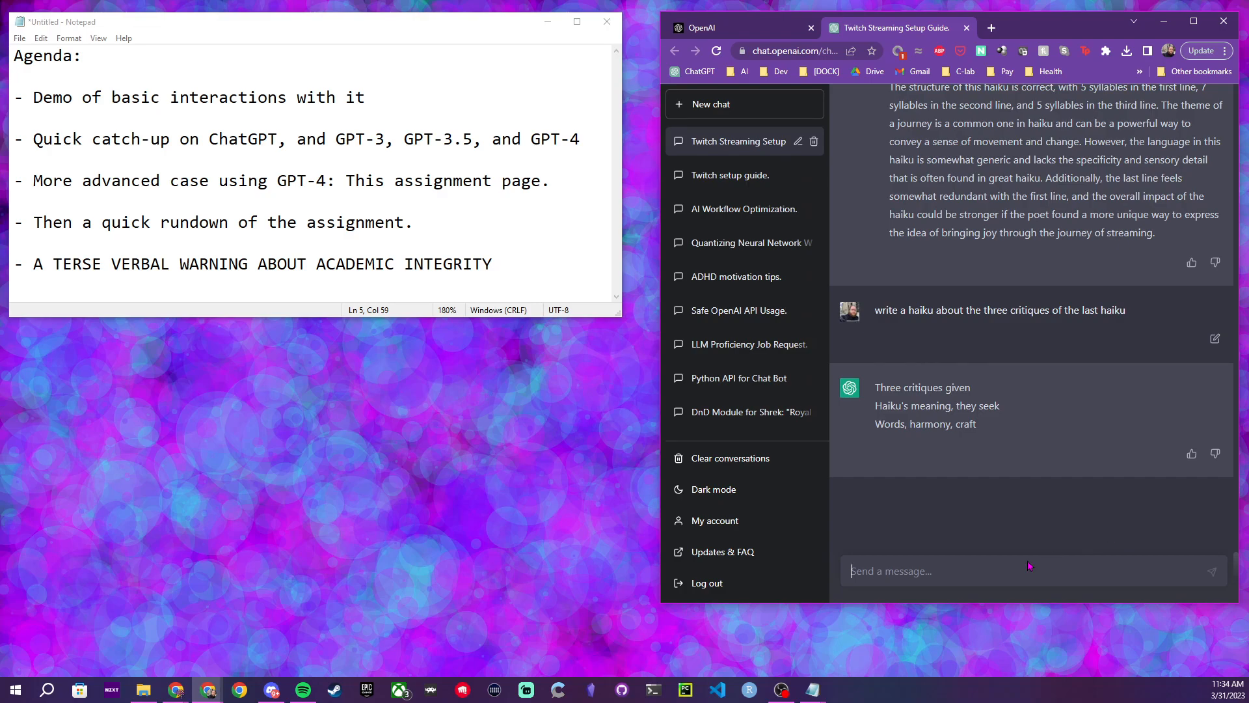
# Review the conversation from the critique haiku back to the OBS and Streamlabs OBS comparison, and return to the latest reply
pyautogui.click(812, 690)
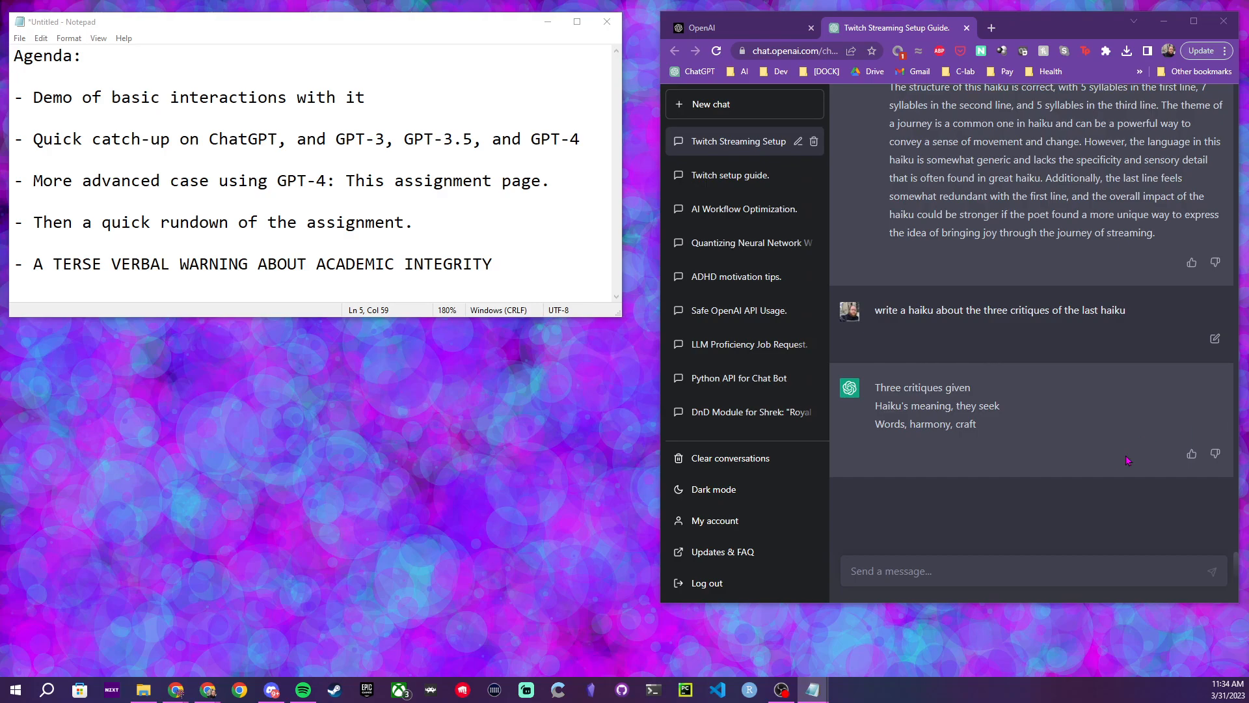
pyautogui.click(1084, 535)
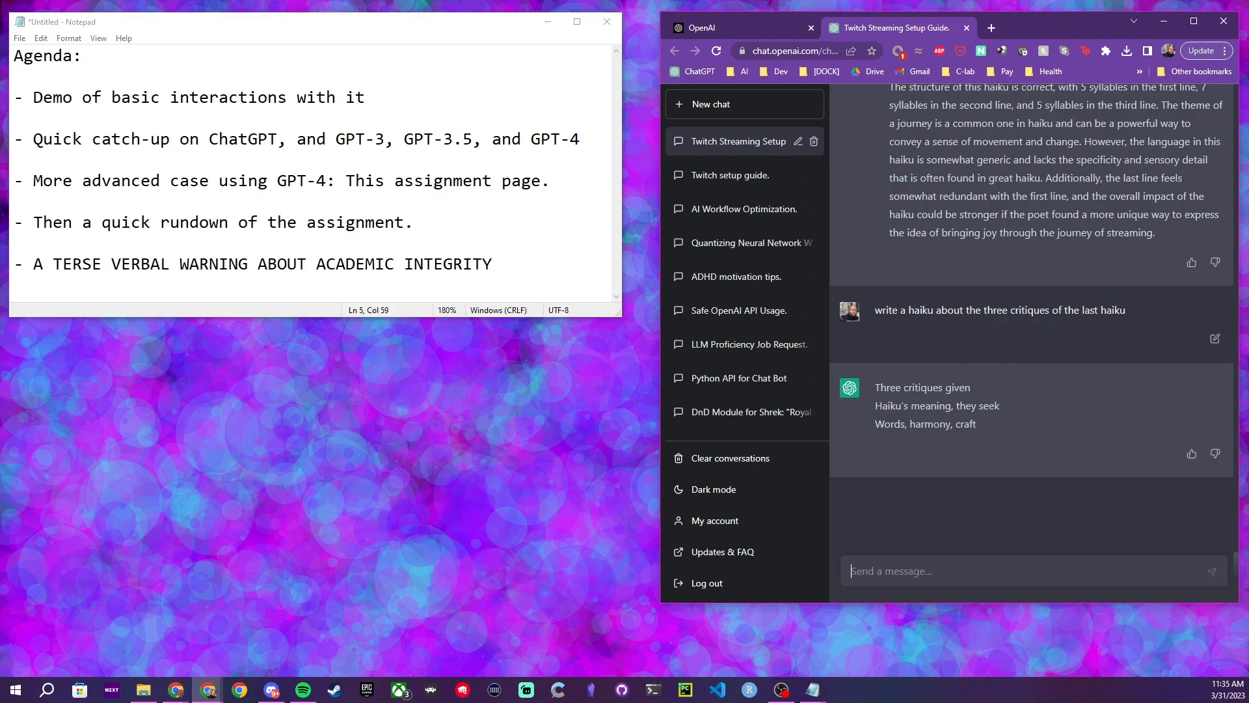
pyautogui.hotkey('alt', 'Tab')
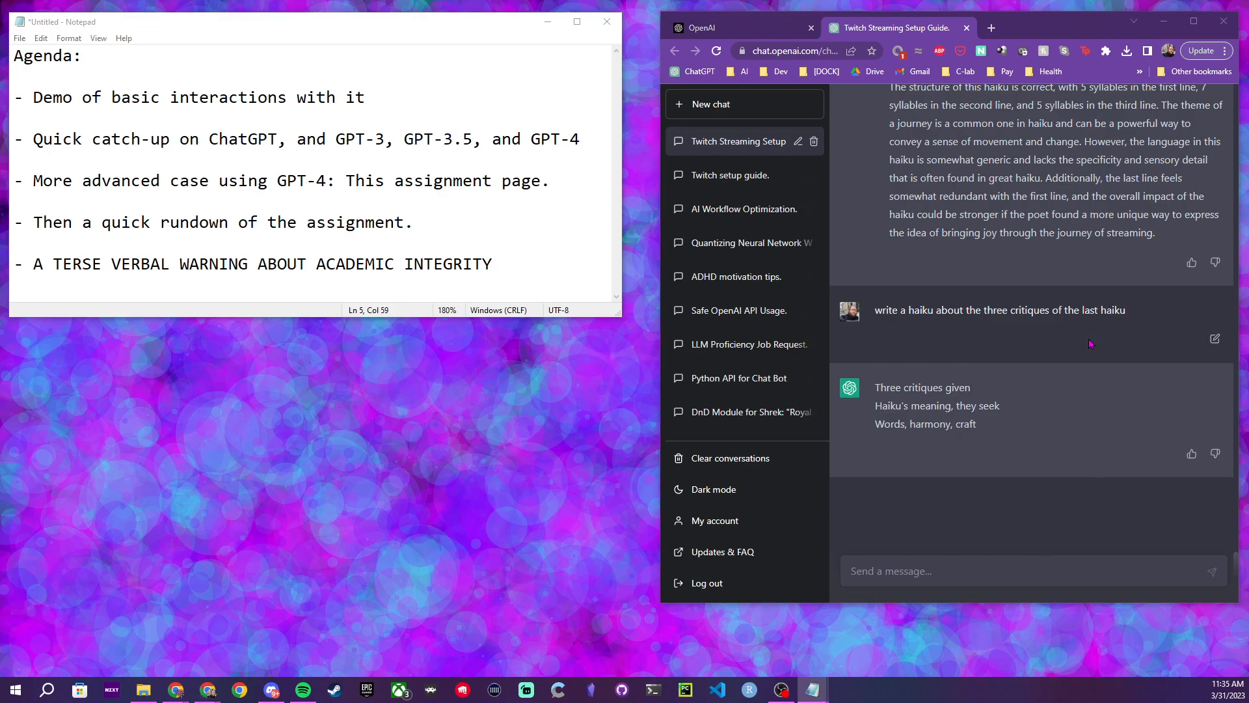
pyautogui.scroll(15, 1089, 339)
pyautogui.scroll(20, 1088, 339)
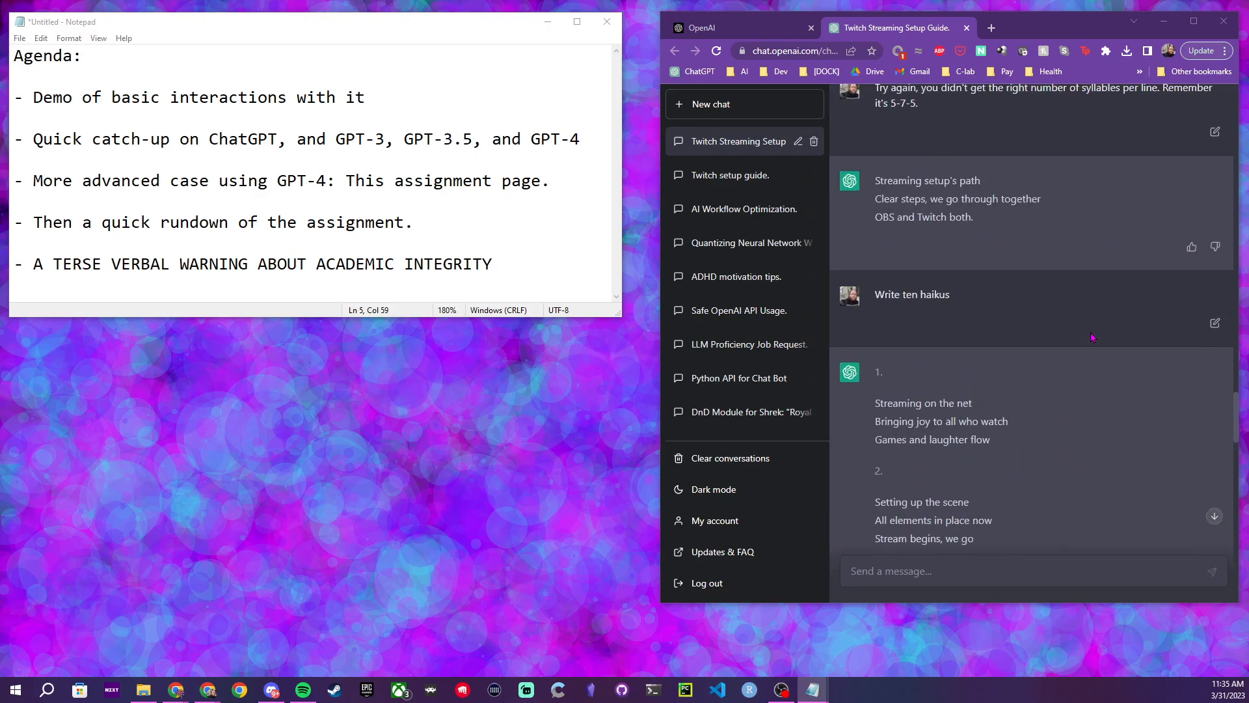
pyautogui.scroll(20, 1092, 337)
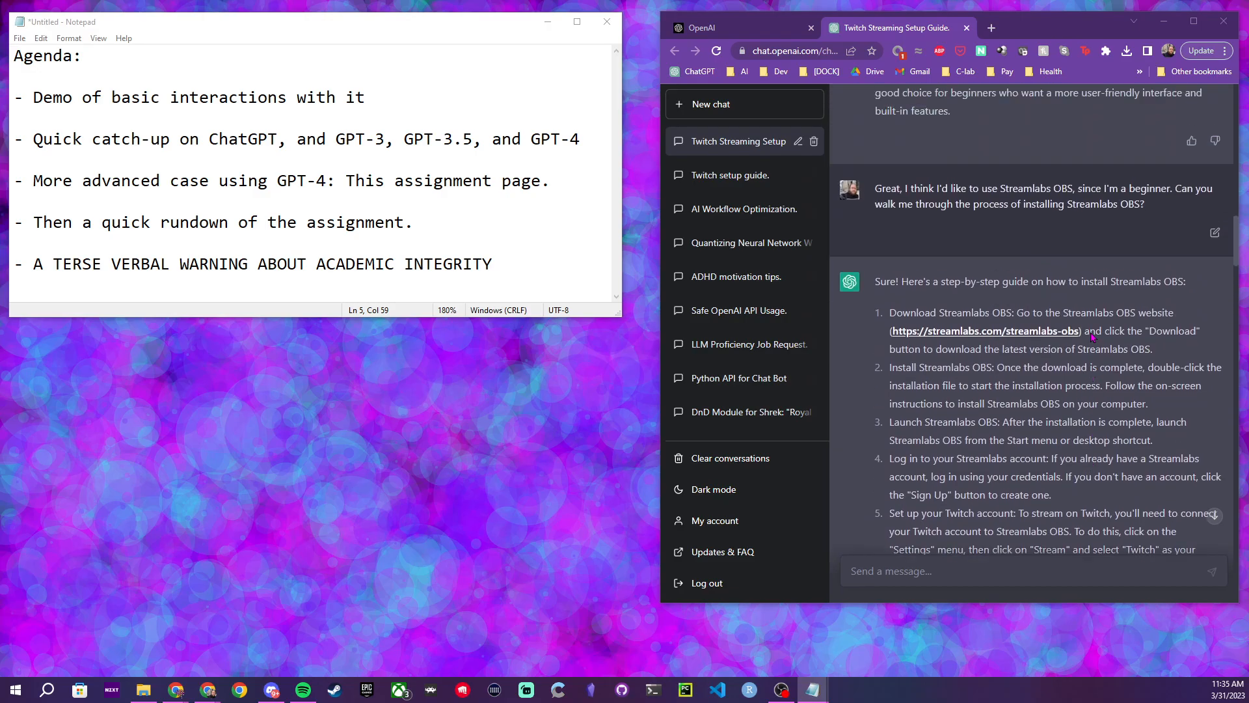
pyautogui.scroll(-20, 1090, 335)
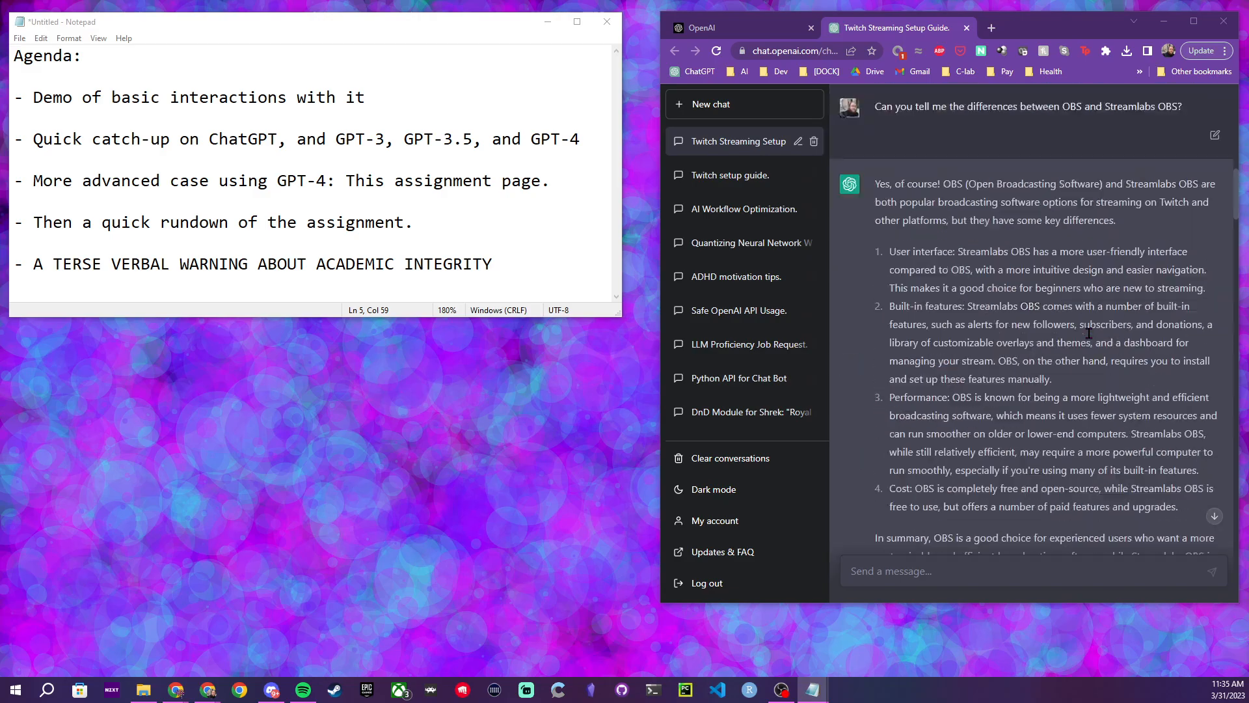
pyautogui.scroll(-15, 1088, 338)
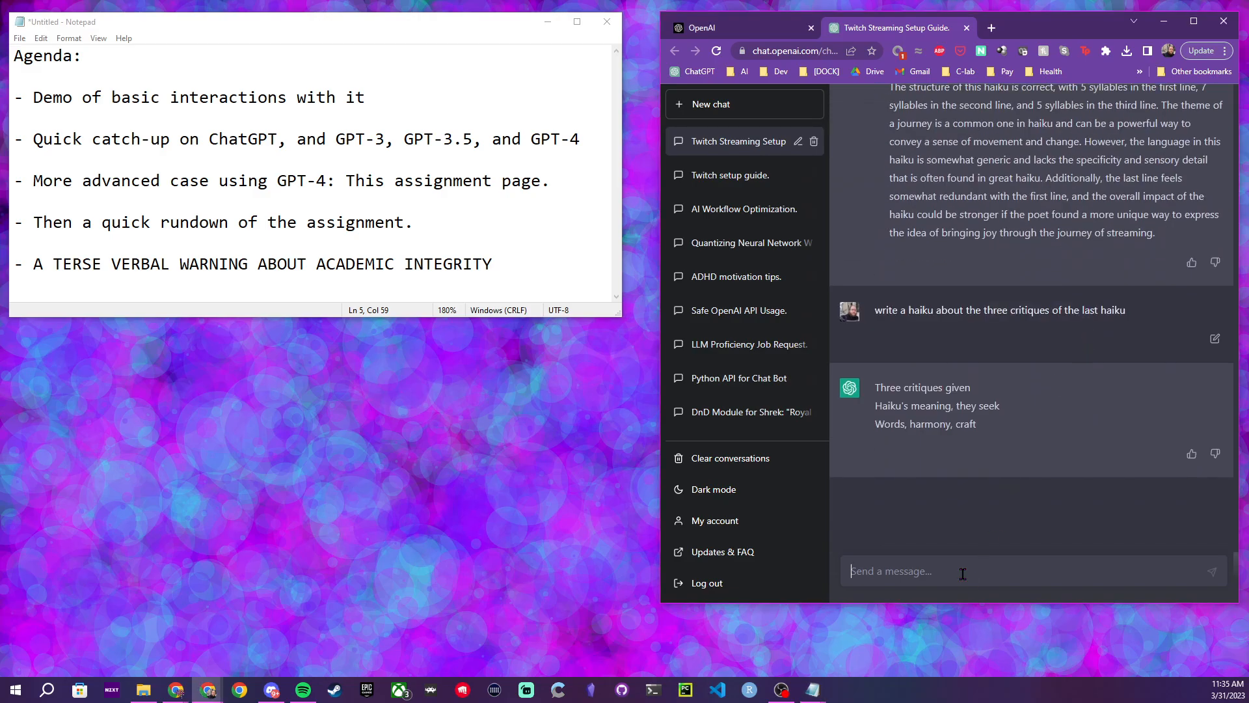
# Make the ChatGPT browser window taller, extending it down toward the taskbar
pyautogui.moveTo(951, 603); pyautogui.dragTo(948, 647)
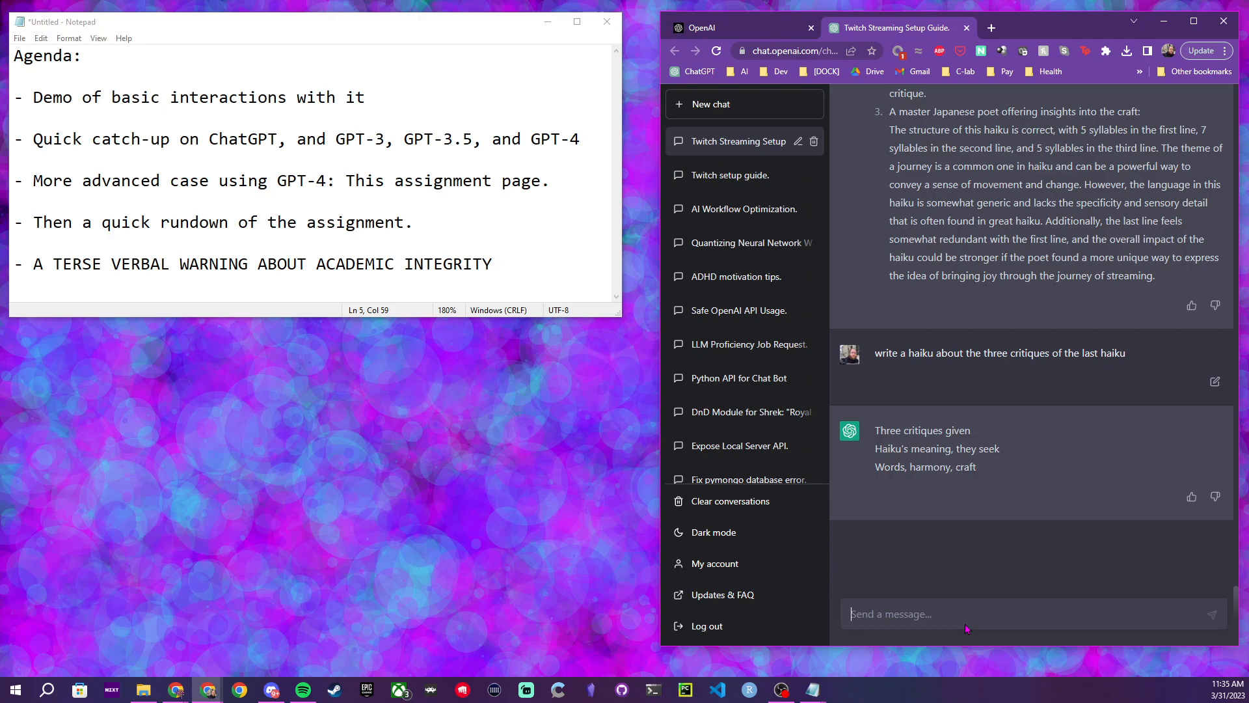
pyautogui.click(983, 609)
# Switch to Notepad and point out the agenda item about the quick catch-up on ChatGPT, GPT-3, GPT-3.5 and GPT-4
pyautogui.hotkey('alt', 'Tab')
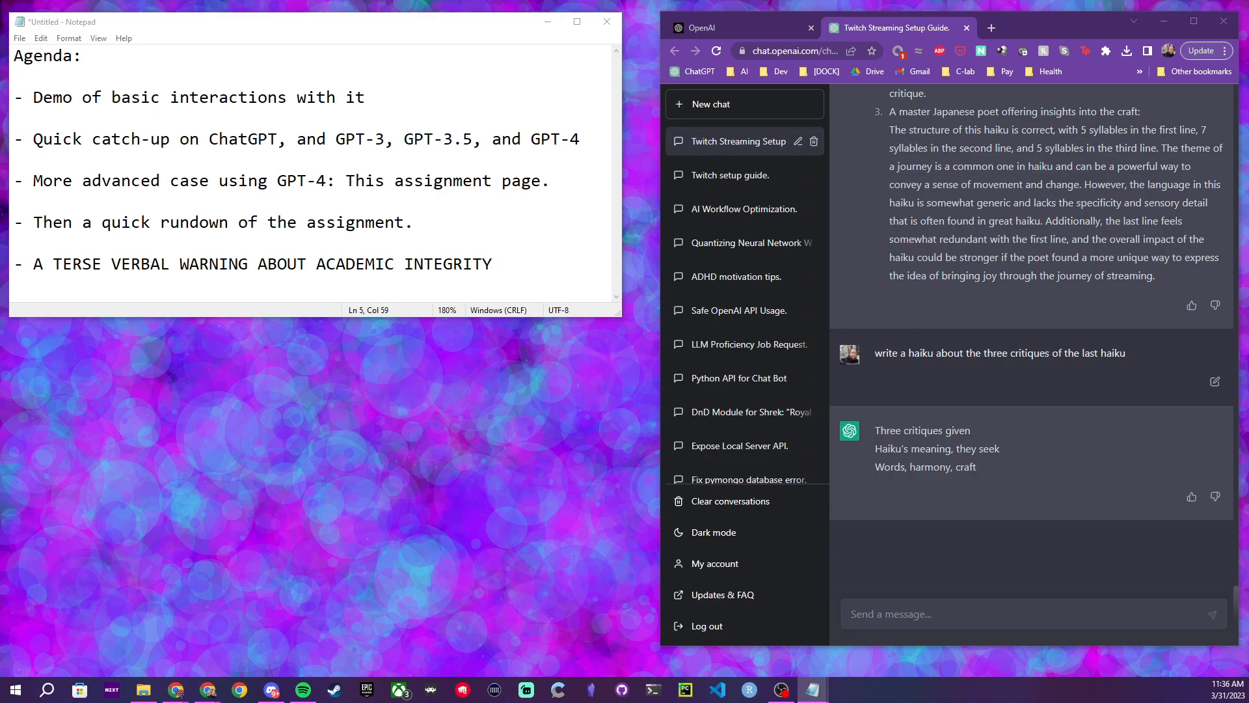
pyautogui.moveTo(593, 138); pyautogui.dragTo(34, 139)
pyautogui.click(34, 139)
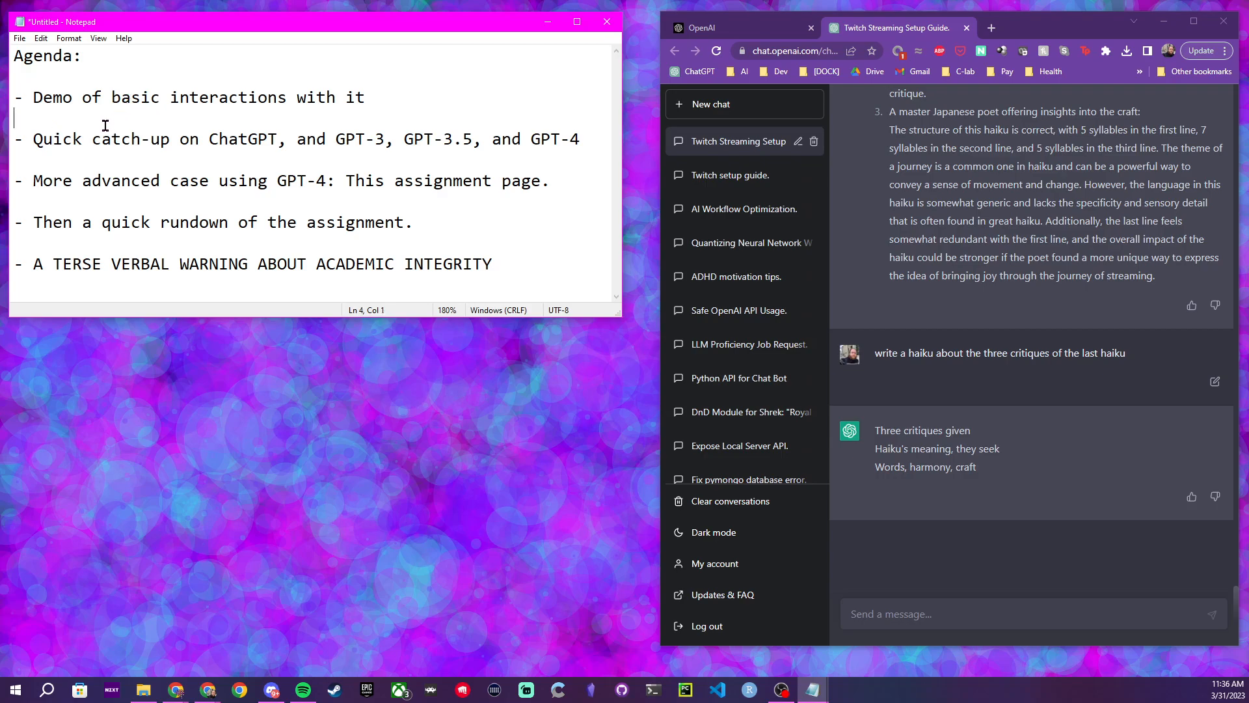
pyautogui.click(598, 141)
# Bring the browser window showing the GPT-3 and GPT-3.5 series diagram into view over the agenda and chat
pyautogui.hotkey('alt', 'Tab')
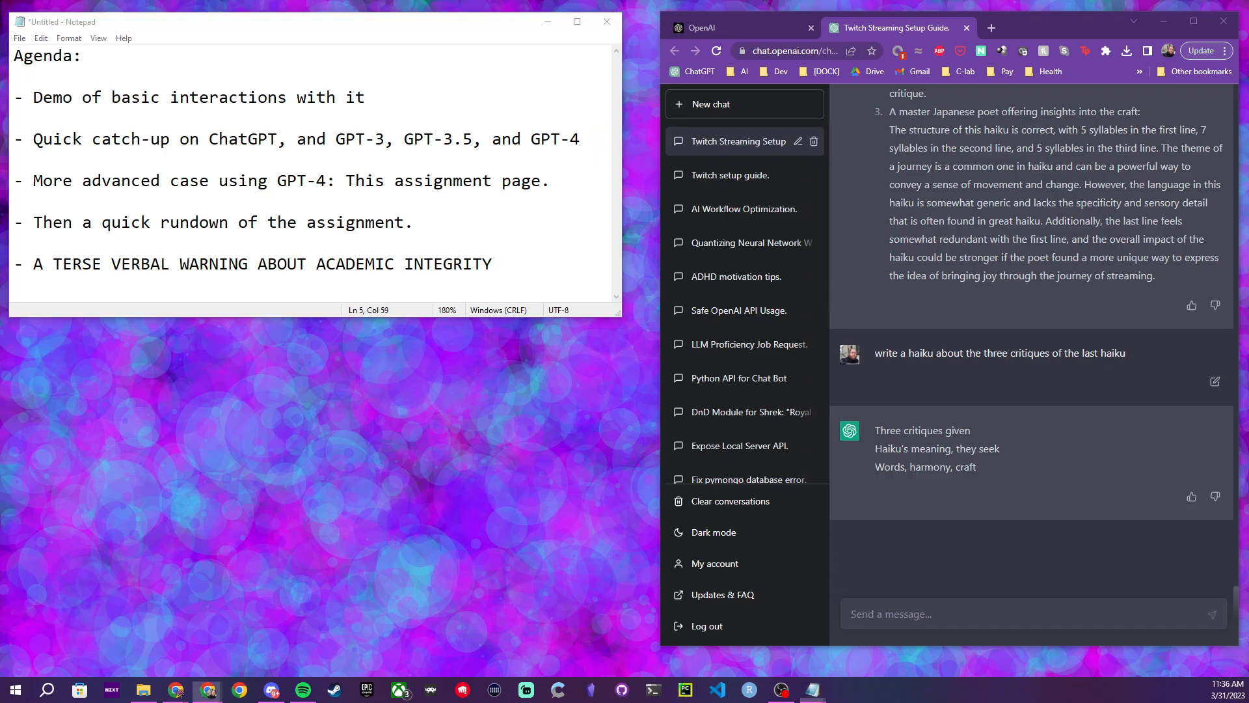
pyautogui.hotkey('alt', 'Tab')
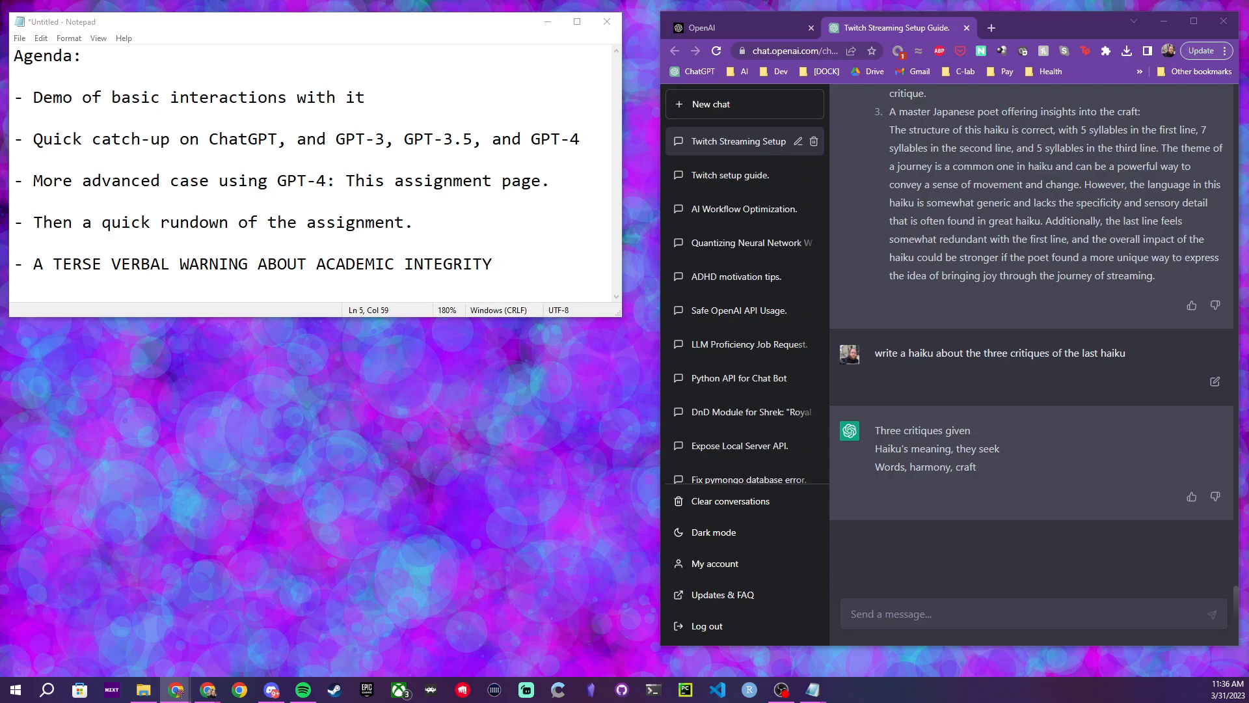
pyautogui.moveTo(1248, 145); pyautogui.dragTo(561, 63)
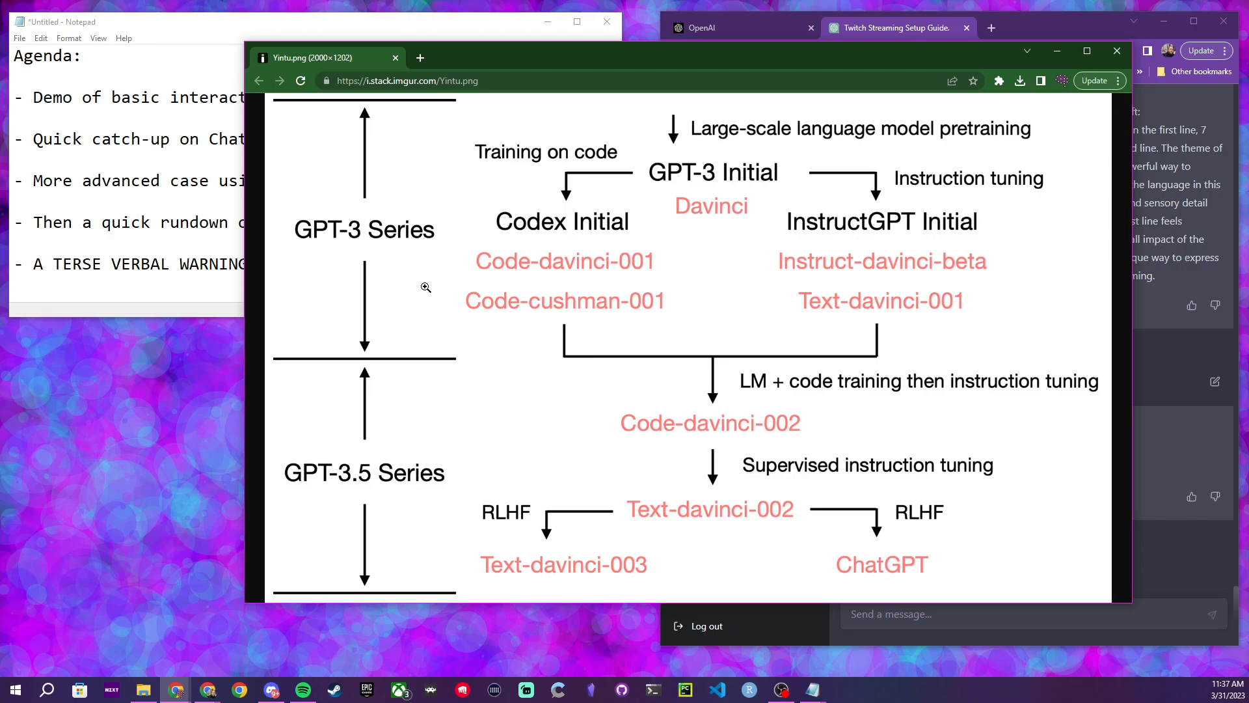
pyautogui.moveTo(488, 57); pyautogui.dragTo(476, 59)
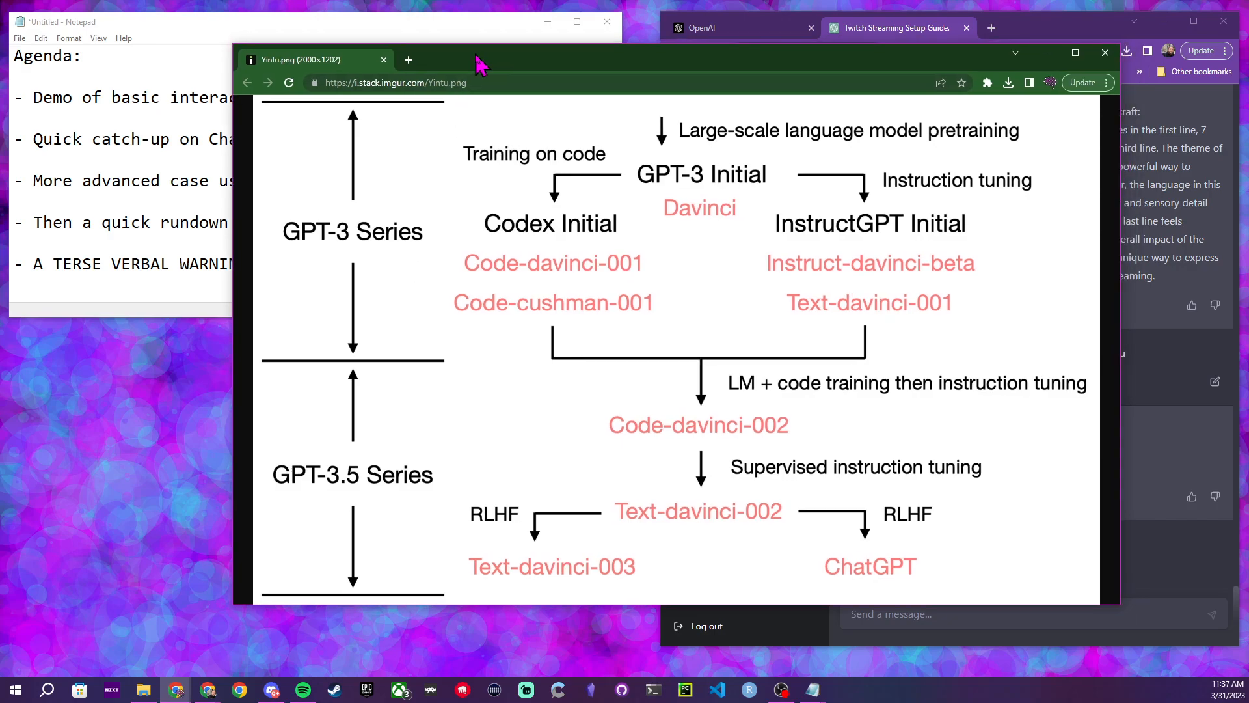
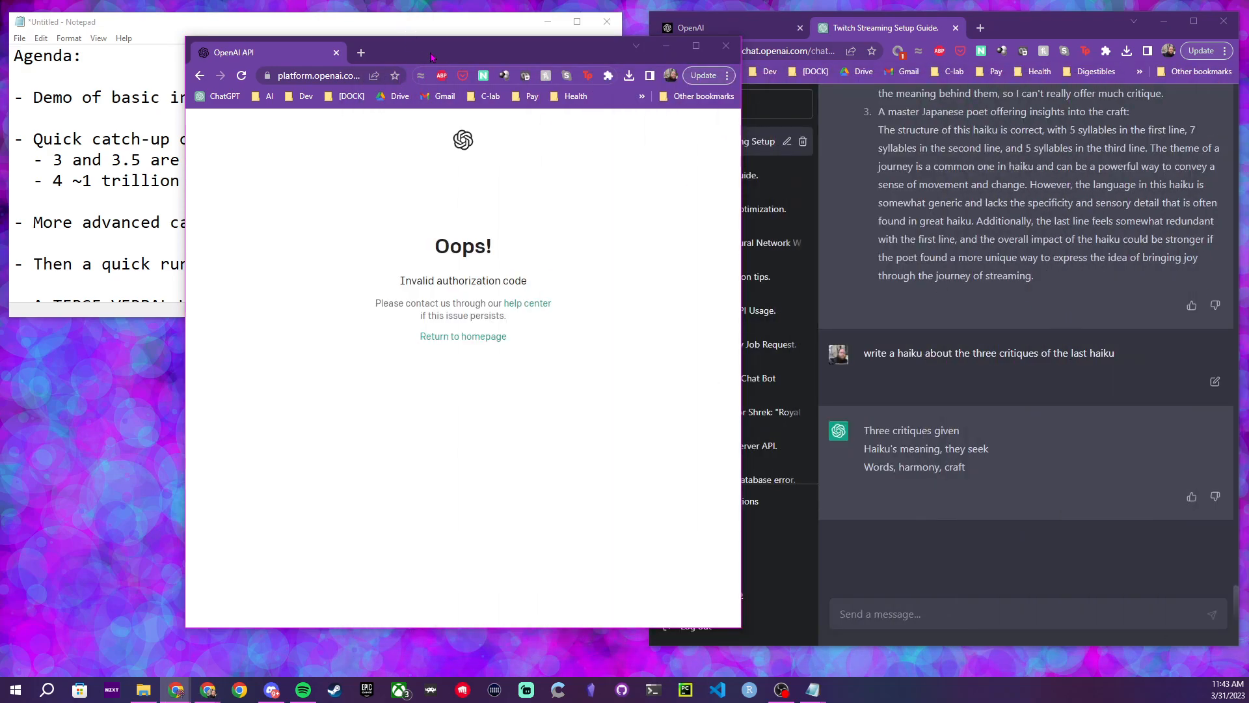
# Reposition the browser window showing the OpenAI API error page and load openai.com in it
pyautogui.moveTo(431, 57); pyautogui.dragTo(495, 57)
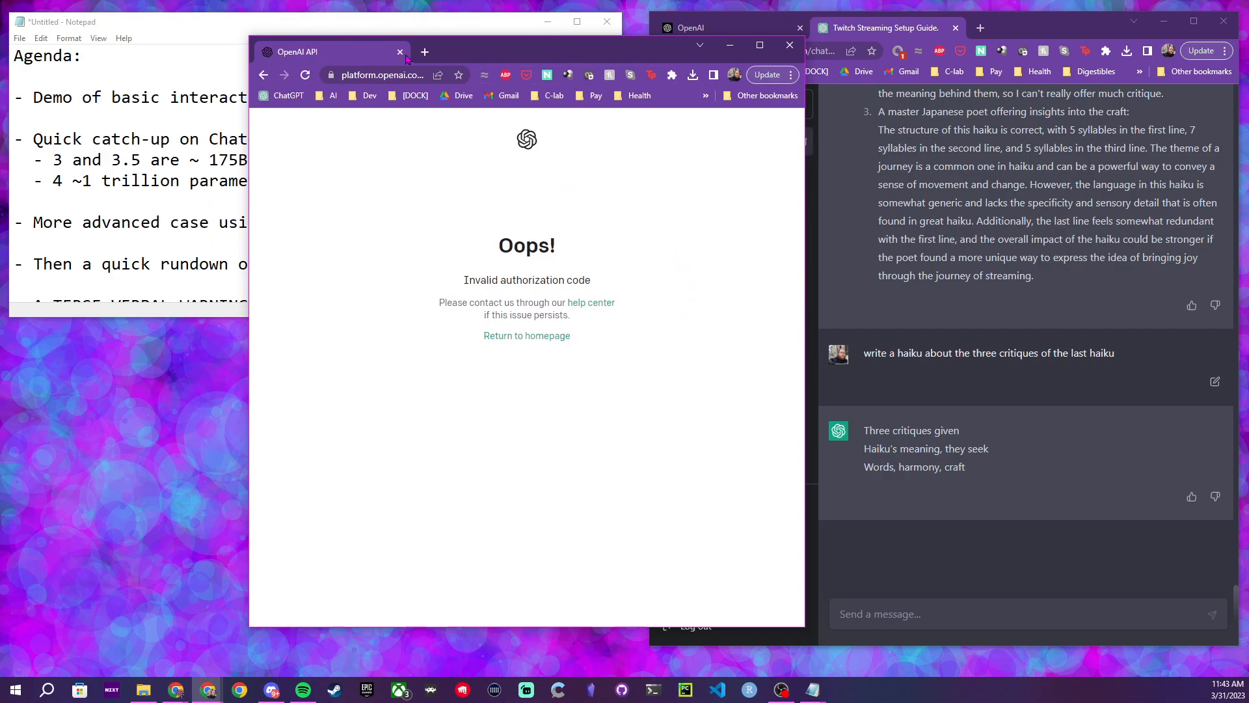
pyautogui.click(426, 75)
pyautogui.write('openai.com')
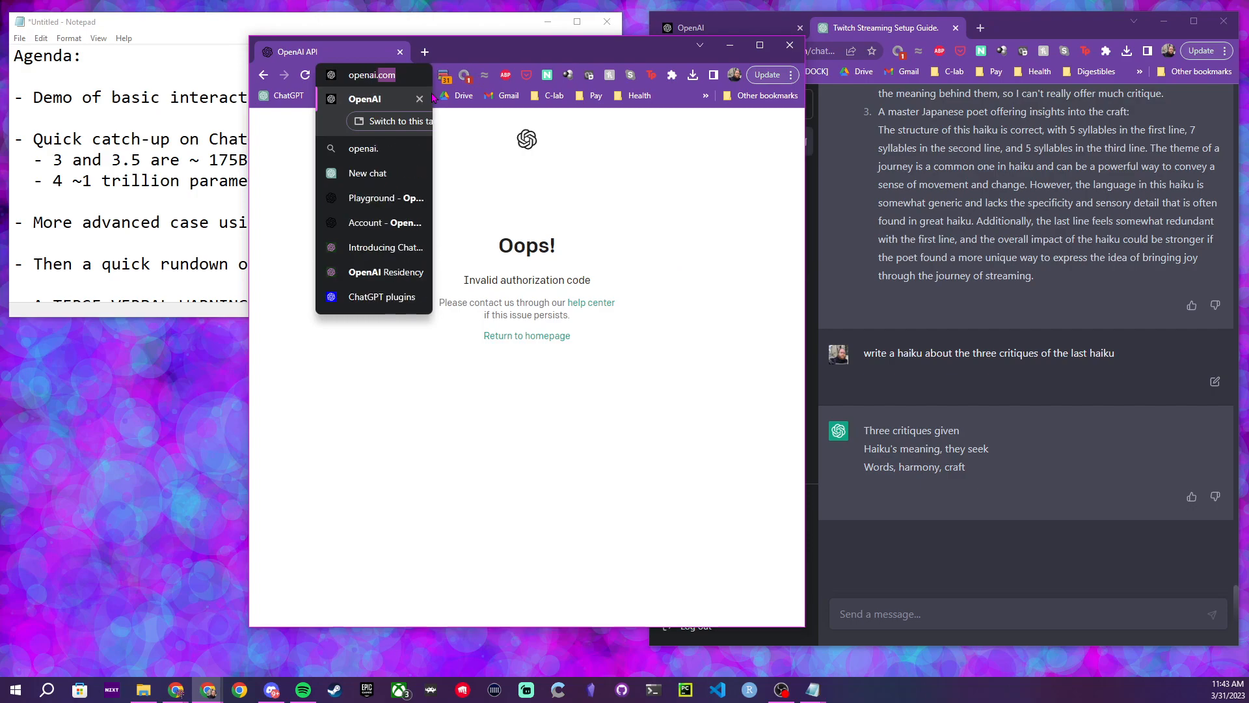
pyautogui.press('Return')
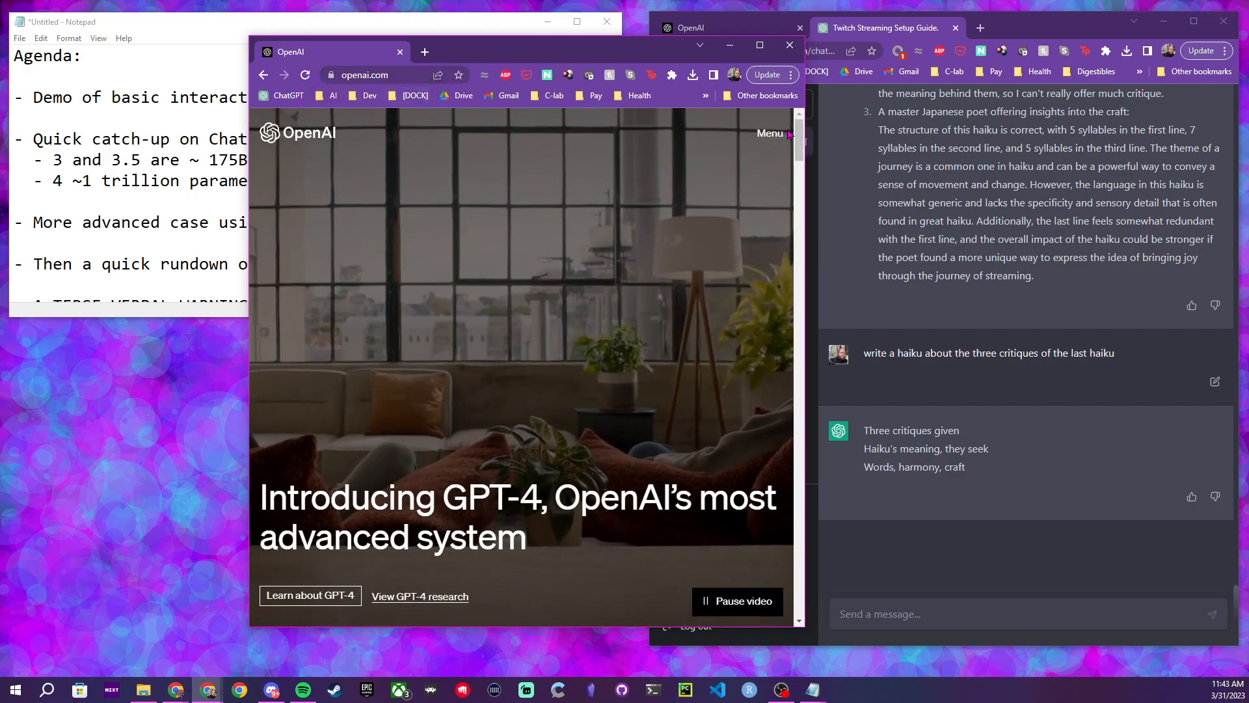
# Open the API reference from the developer resources on the OpenAI website
pyautogui.click(789, 135)
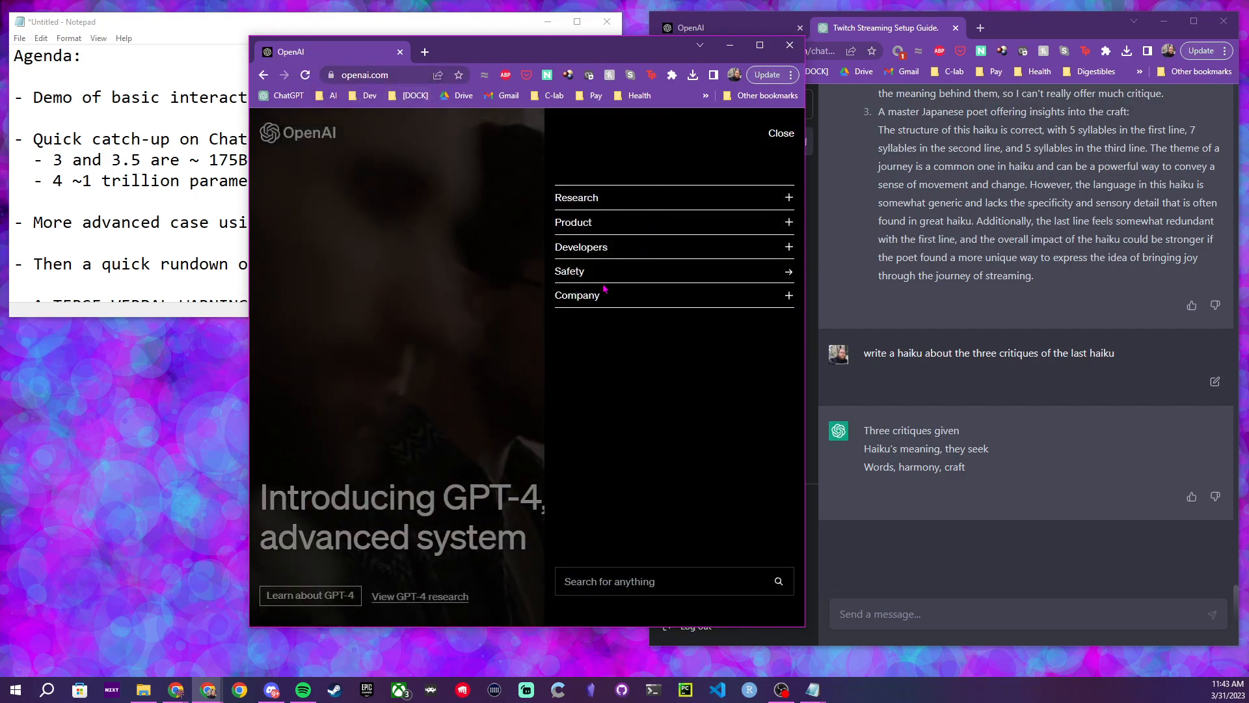
pyautogui.click(614, 251)
pyautogui.click(601, 308)
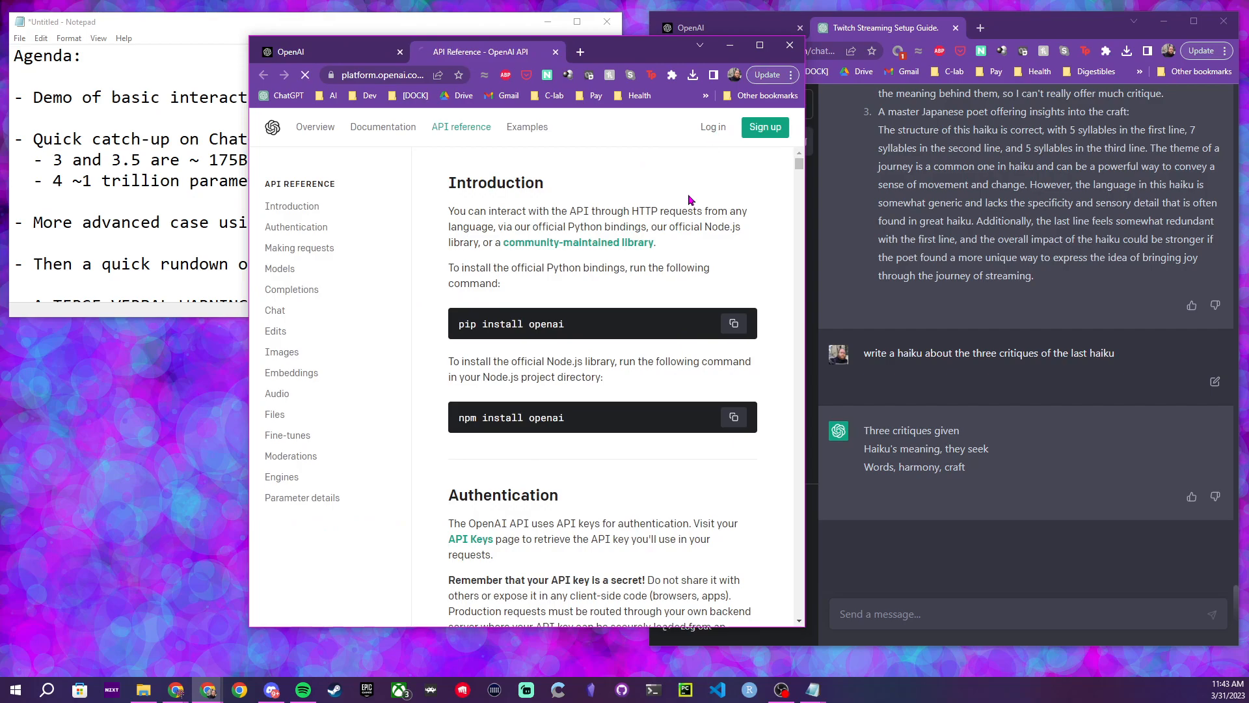
# Close the extra OpenAI tab and try to log in to the OpenAI platform with a Google account, widening the browser window
pyautogui.click(399, 51)
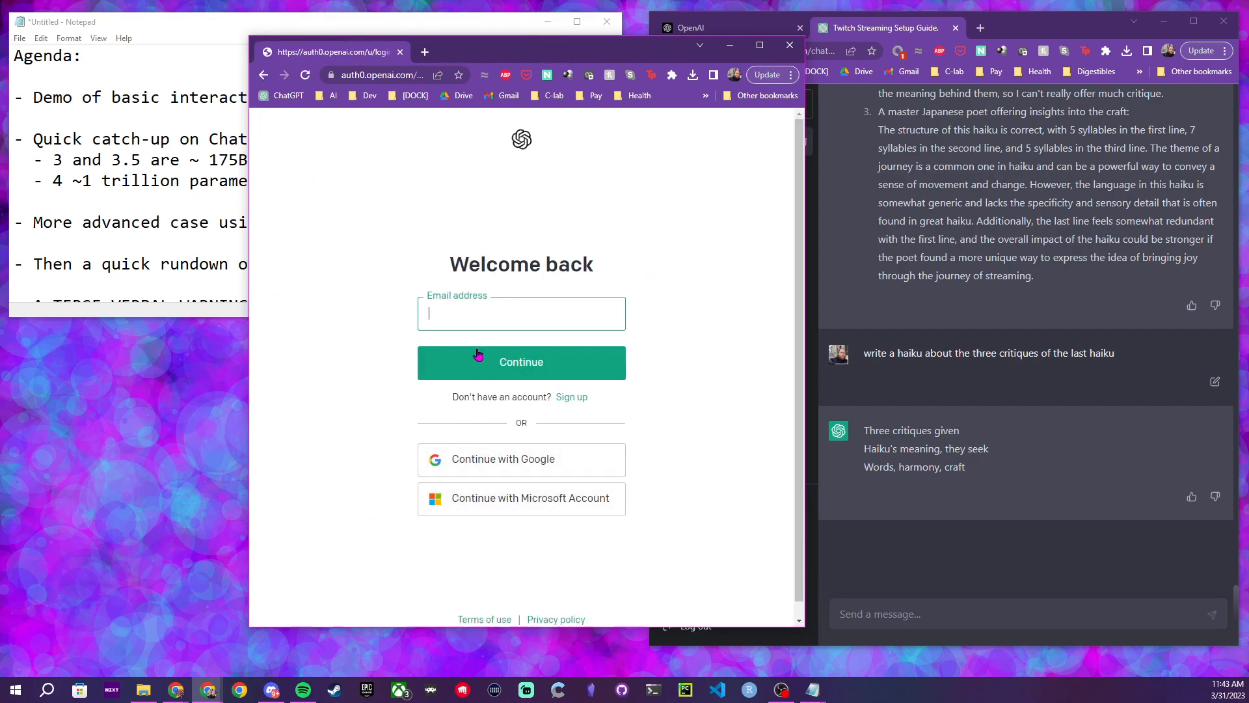
pyautogui.click(462, 459)
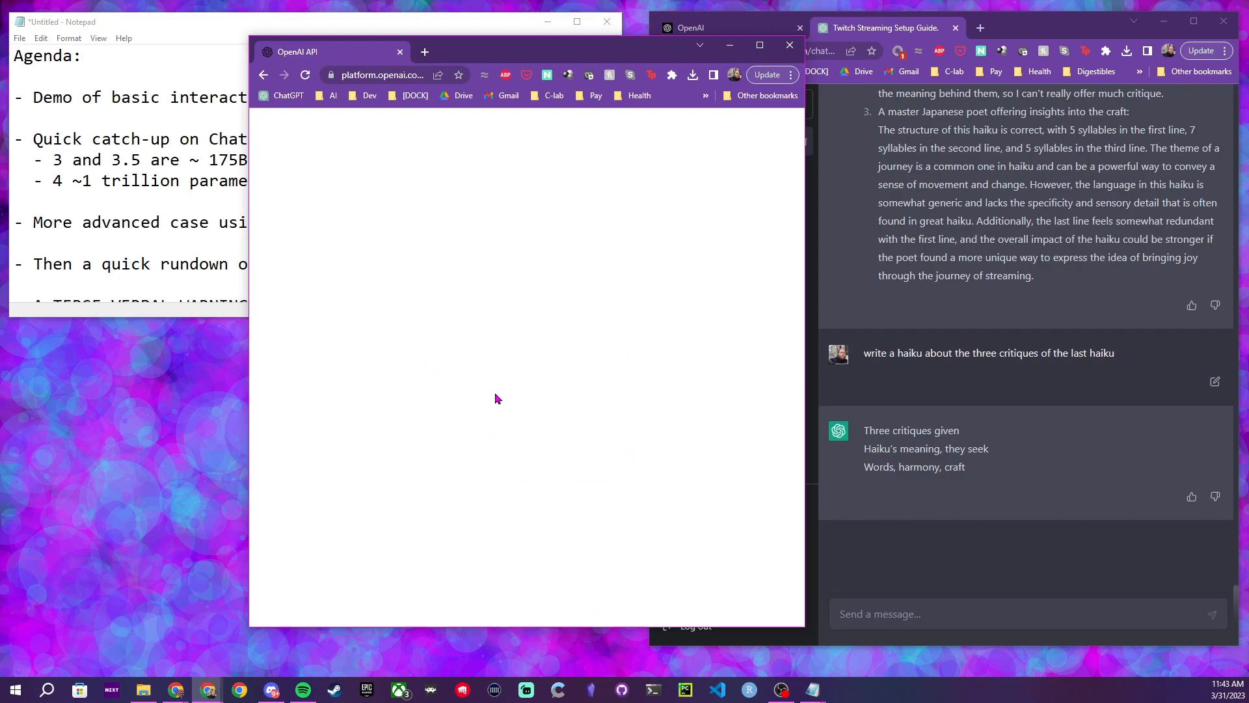
pyautogui.moveTo(805, 285); pyautogui.dragTo(1057, 279)
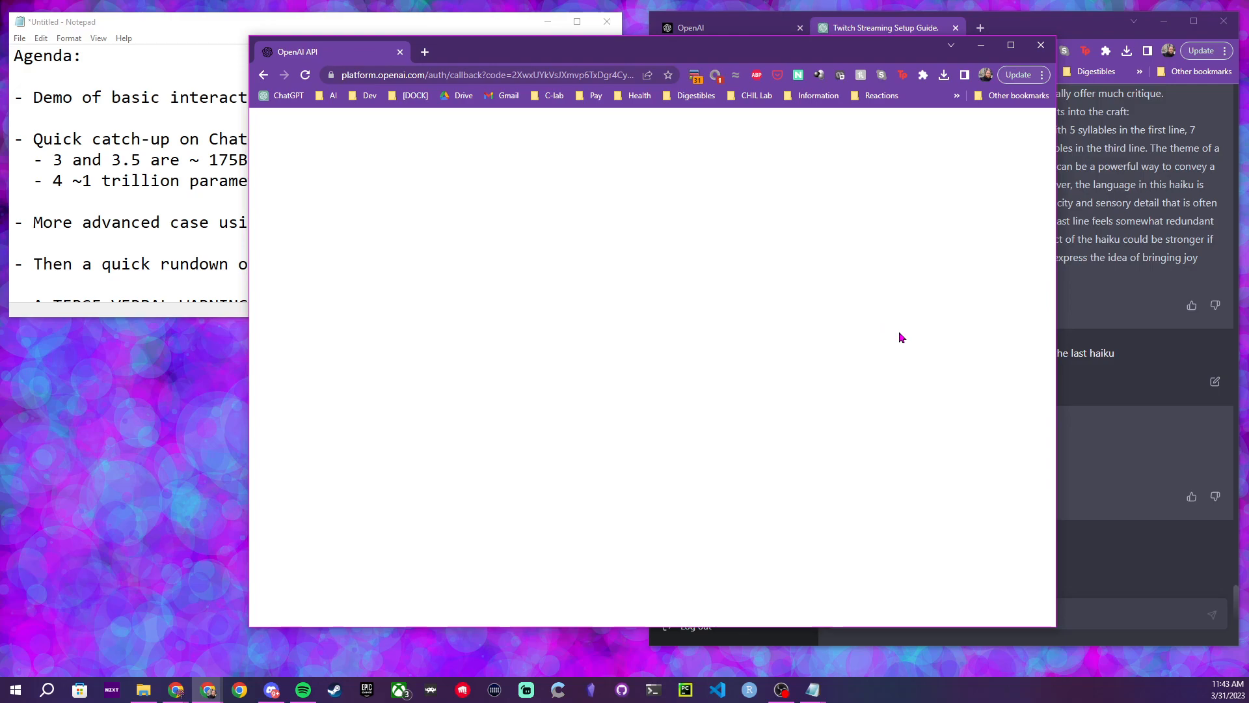
pyautogui.moveTo(471, 62); pyautogui.dragTo(539, 63)
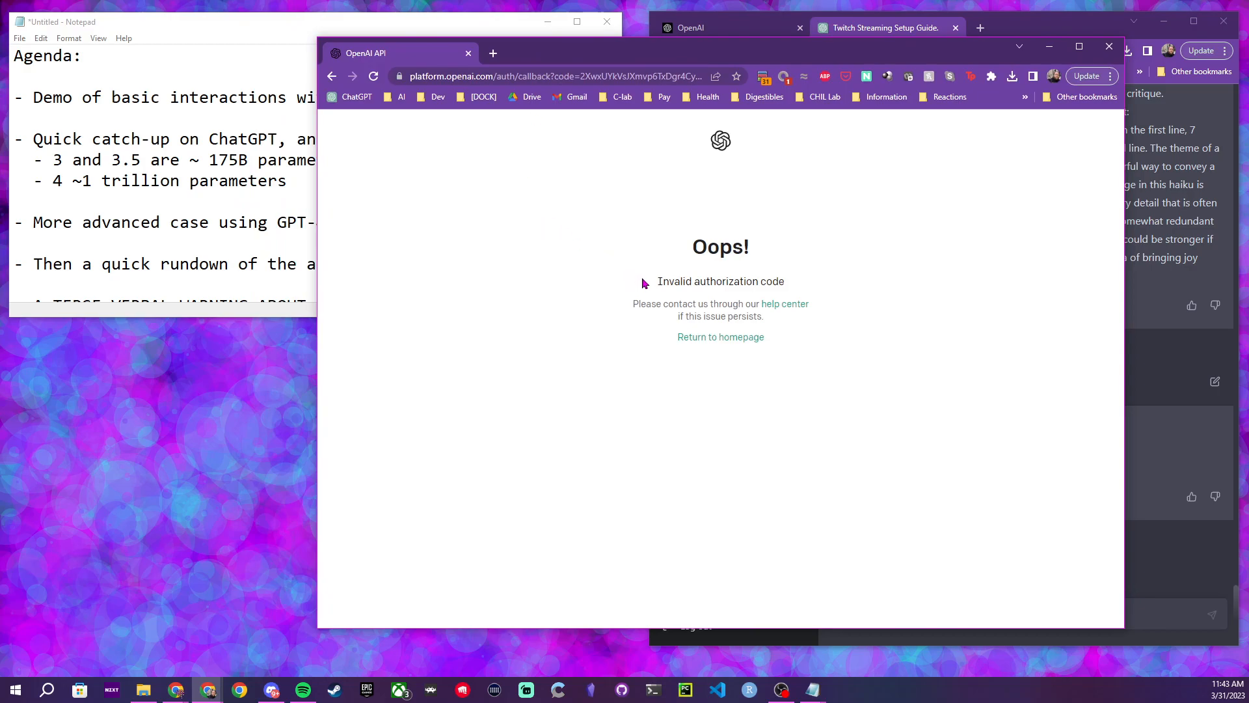
# Look over the OpenAI Help Center home page and close that browser window
pyautogui.click(776, 311)
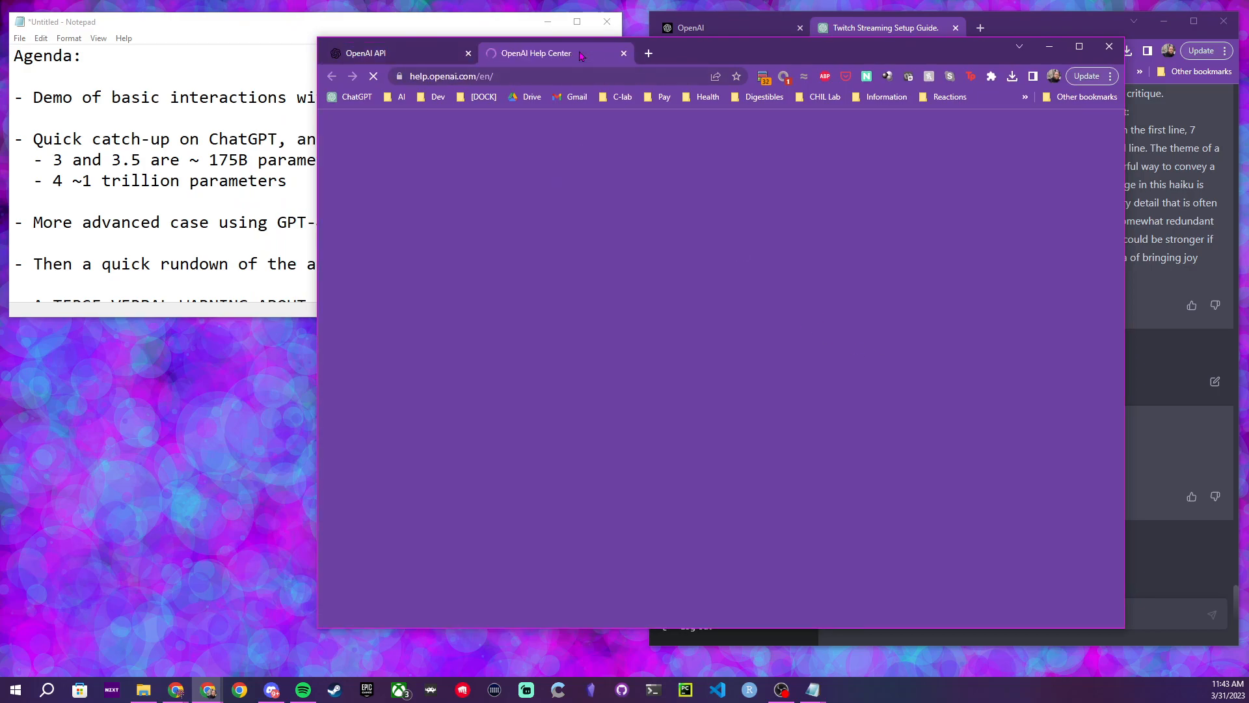
pyautogui.scroll(-1, 721, 334)
pyautogui.scroll(1, 719, 329)
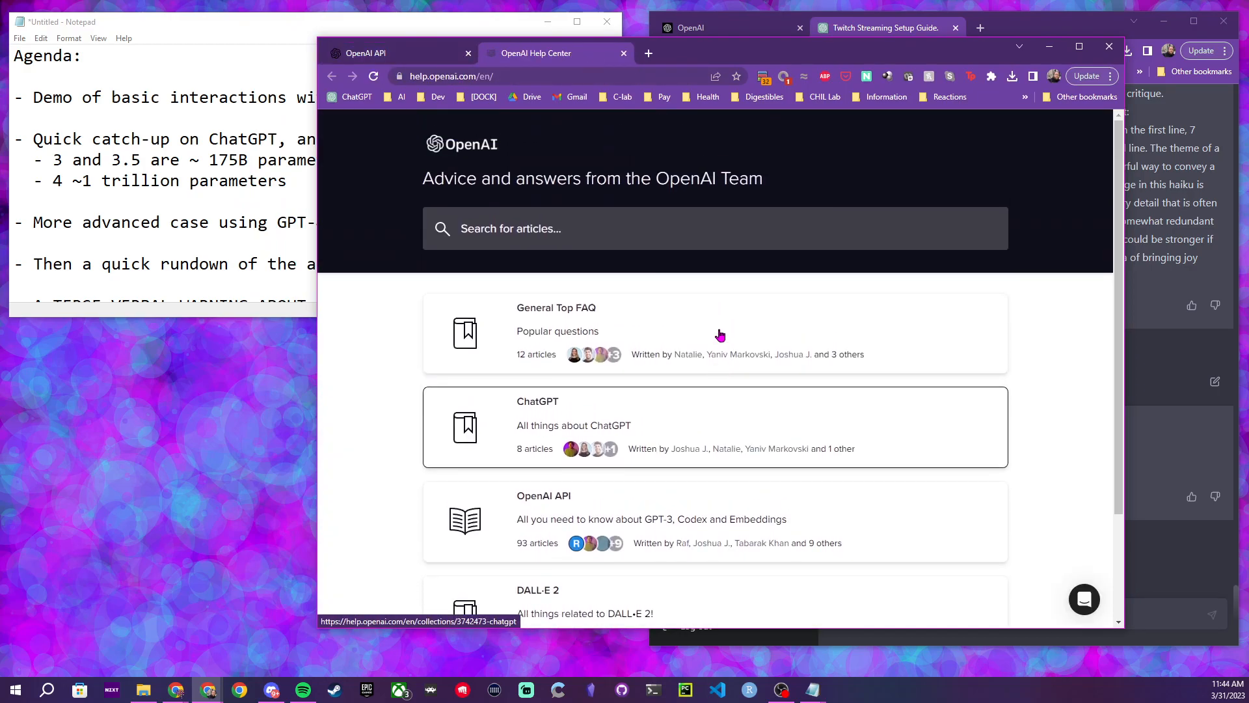
pyautogui.hotkey('alt', 'F4')
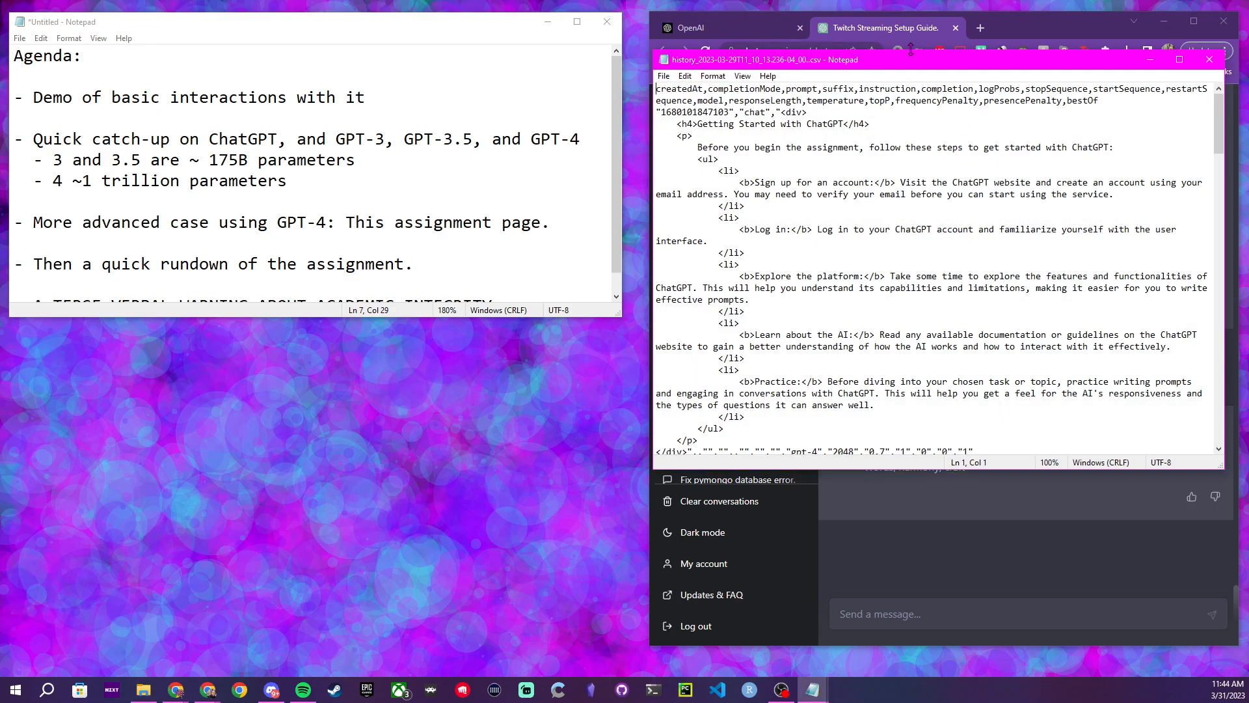
pyautogui.moveTo(911, 49); pyautogui.dragTo(875, 71)
pyautogui.click(840, 67)
pyautogui.click(844, 71)
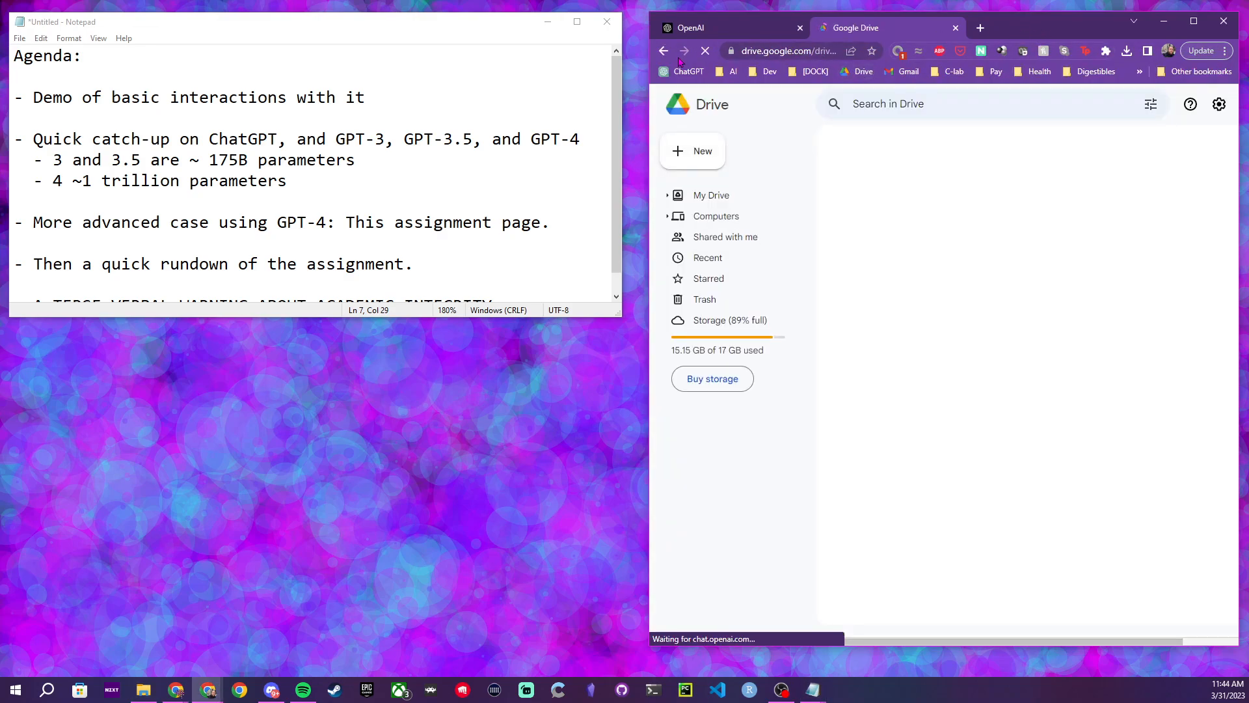
pyautogui.hotkey('alt', 'Left')
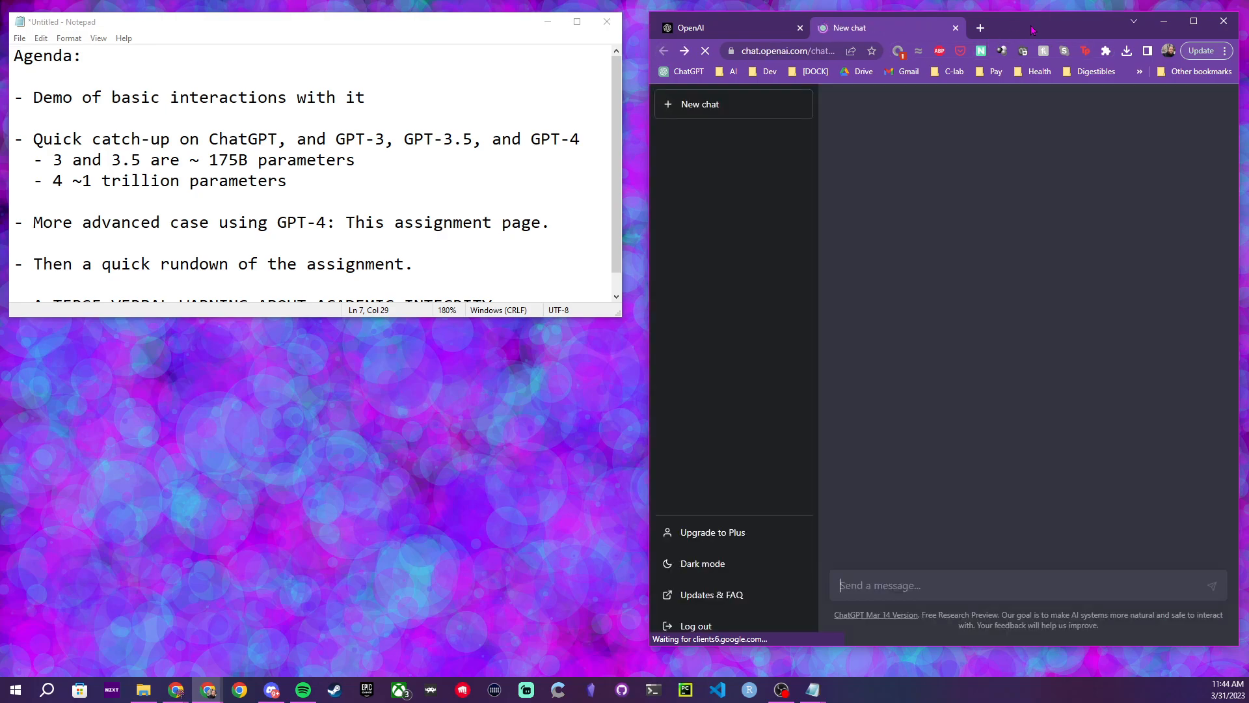
# Arrange the ChatGPT browser window and the history CSV file in Notepad next to each other, making the CSV window taller
pyautogui.moveTo(1032, 29); pyautogui.dragTo(682, 40)
pyautogui.moveTo(1129, 99); pyautogui.dragTo(959, 92)
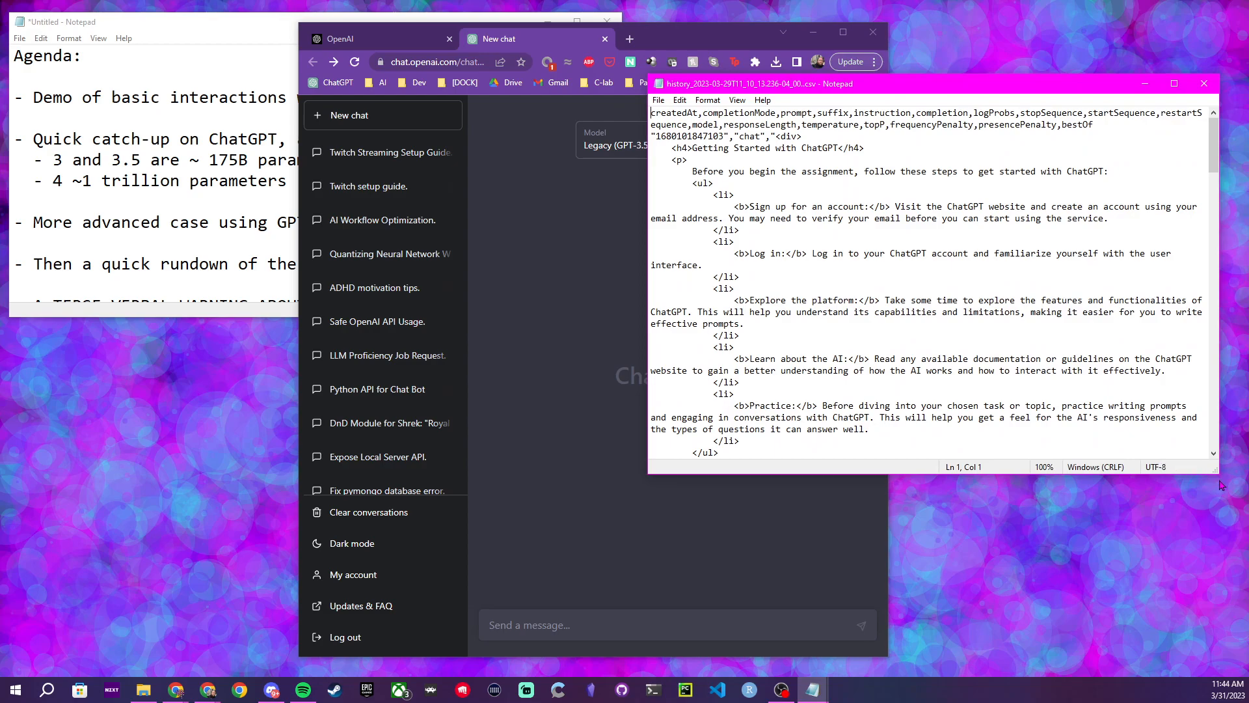
pyautogui.moveTo(1214, 475); pyautogui.dragTo(1177, 626)
# Look through the exported GPT-4 chat history containing the Assignment 3 page HTML and close the CSV file
pyautogui.scroll(-9, 839, 306)
pyautogui.scroll(9, 842, 301)
pyautogui.scroll(-20, 842, 301)
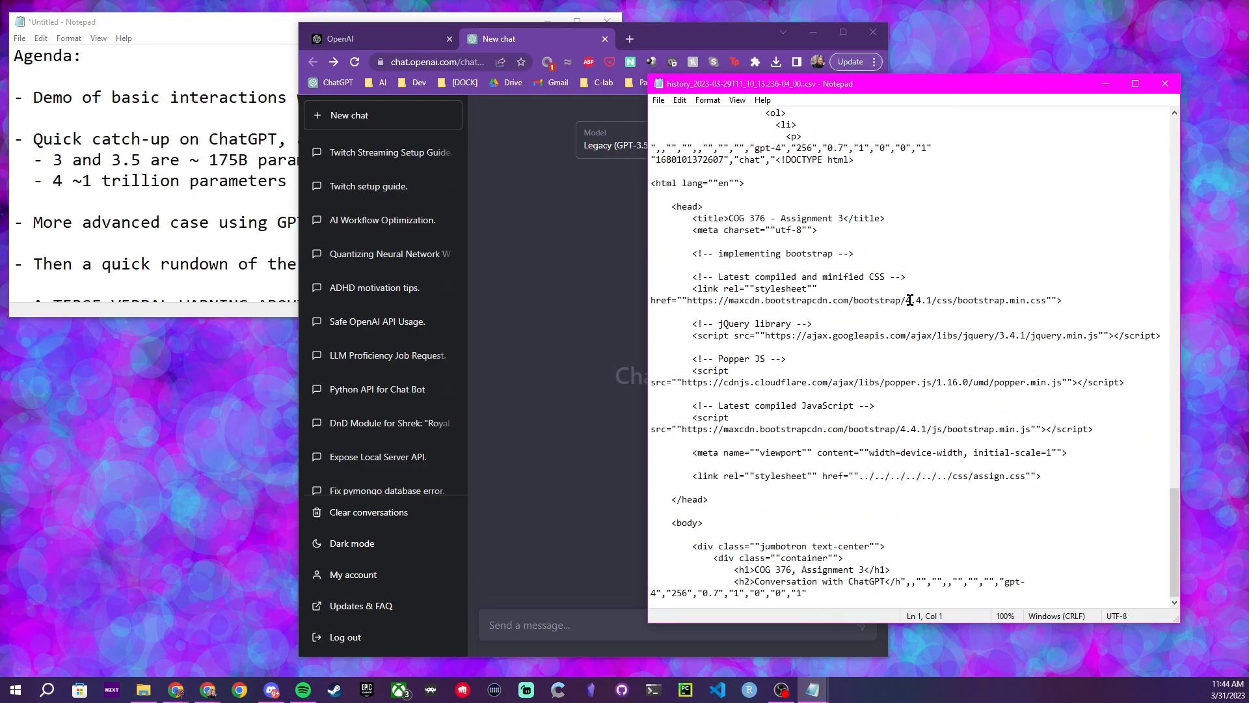
pyautogui.scroll(10, 906, 286)
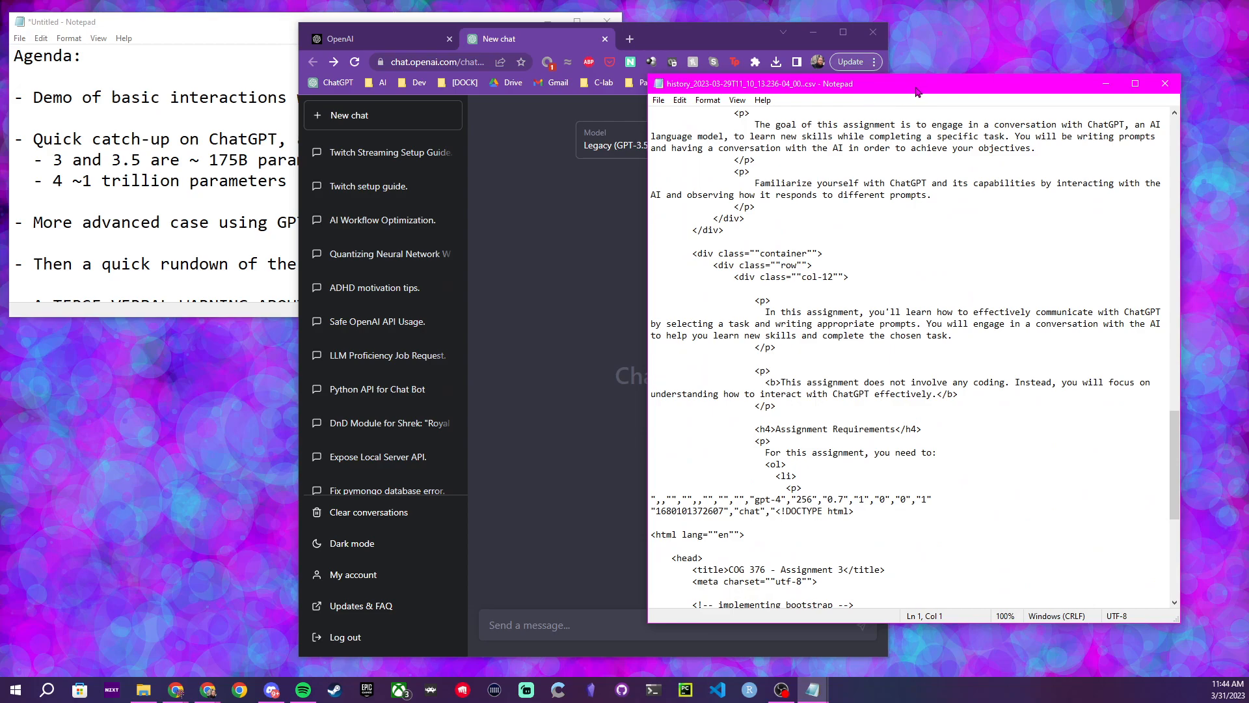
pyautogui.click(1165, 83)
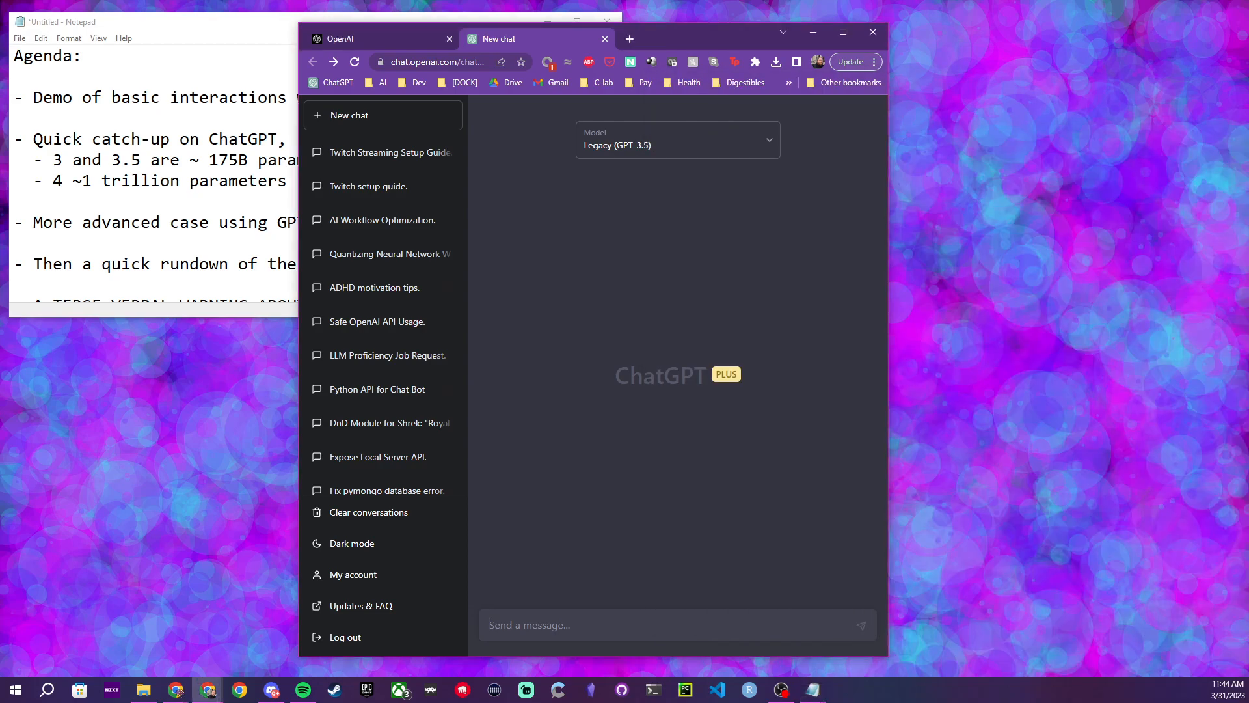
# Switch the model of the new ChatGPT chat to GPT-4
pyautogui.hotkey('alt', 'Tab')
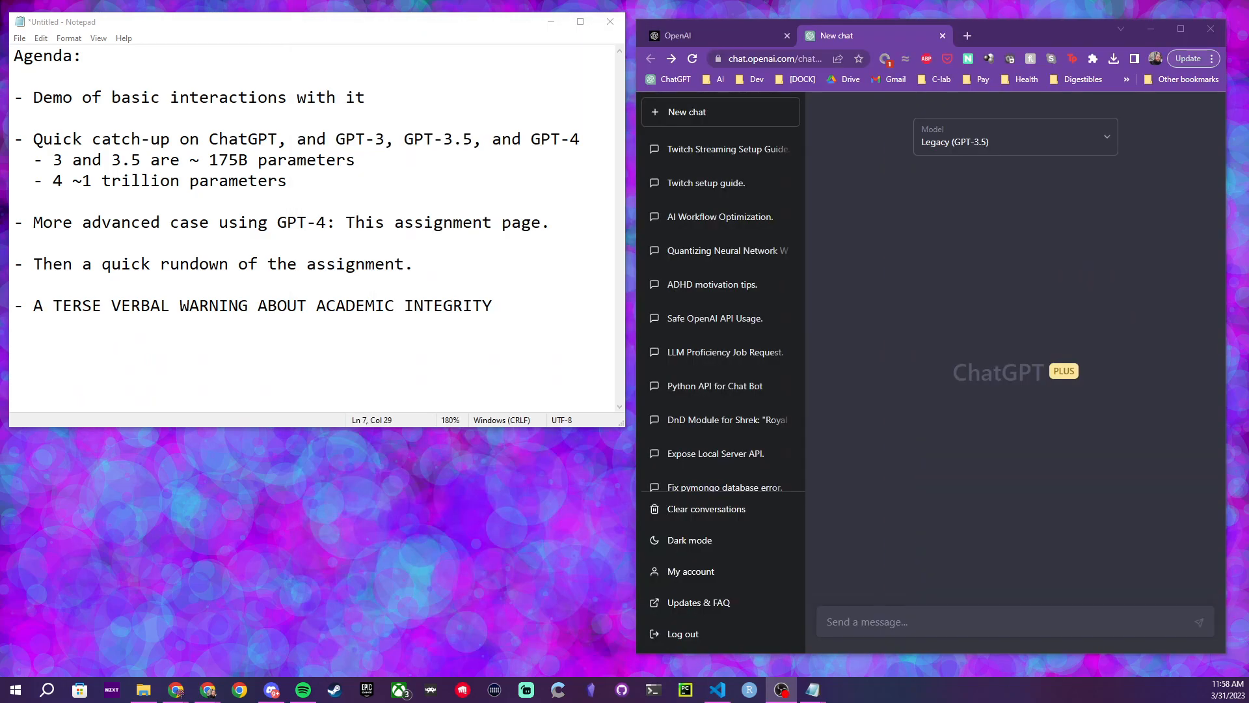
pyautogui.hotkey('alt', 'Tab')
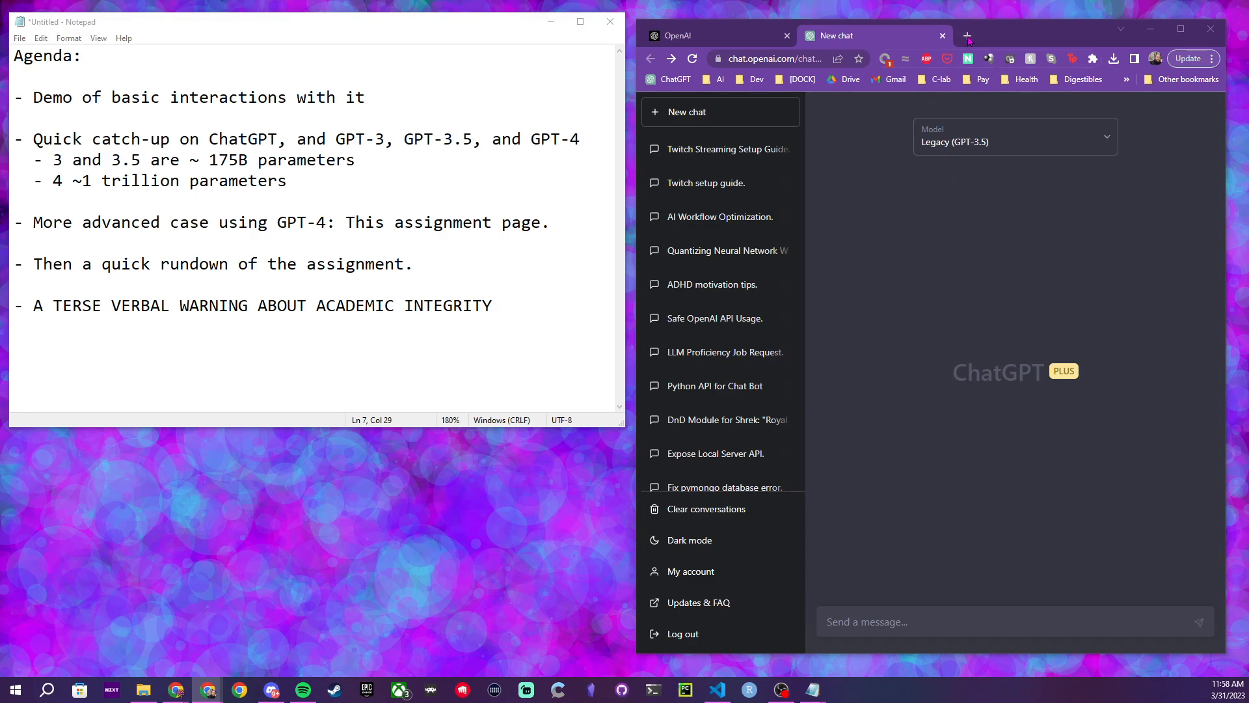
pyautogui.click(1108, 141)
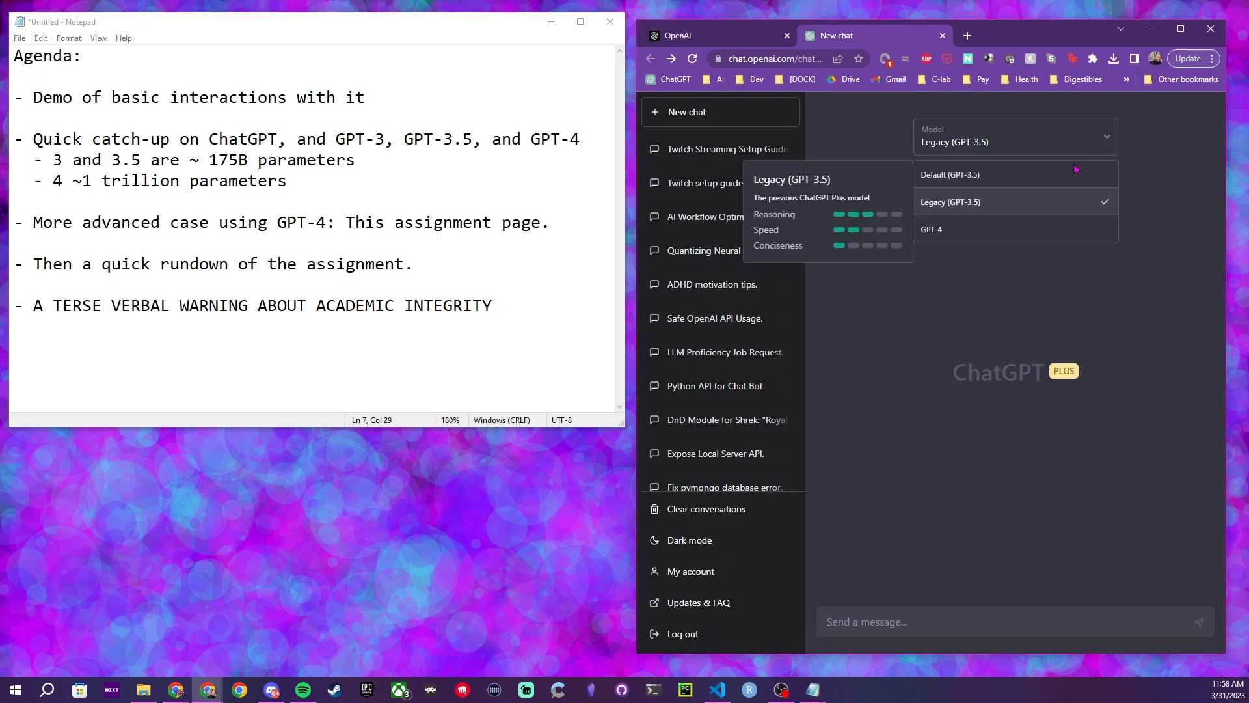
pyautogui.click(982, 235)
pyautogui.moveTo(1028, 39); pyautogui.dragTo(1026, 35)
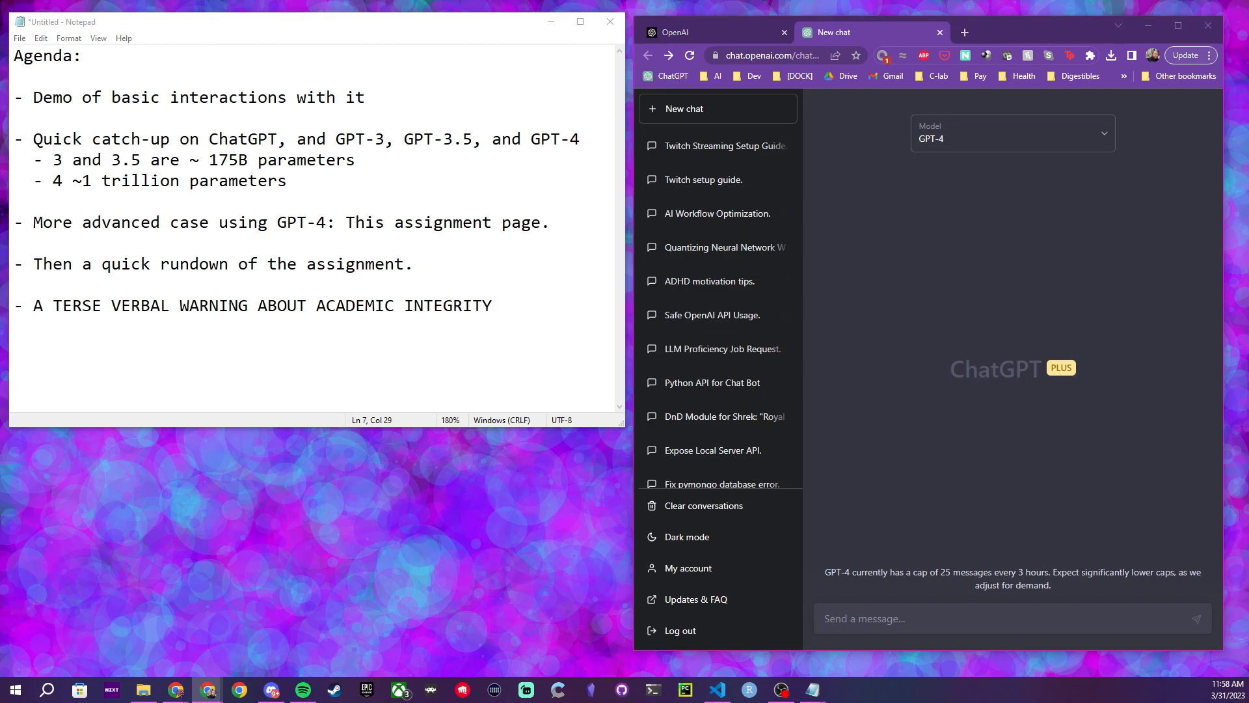
# Bring up the browser window with the COG 376 Assignment 2 page and place it beside the ChatGPT window
pyautogui.hotkey('alt', 'Tab')
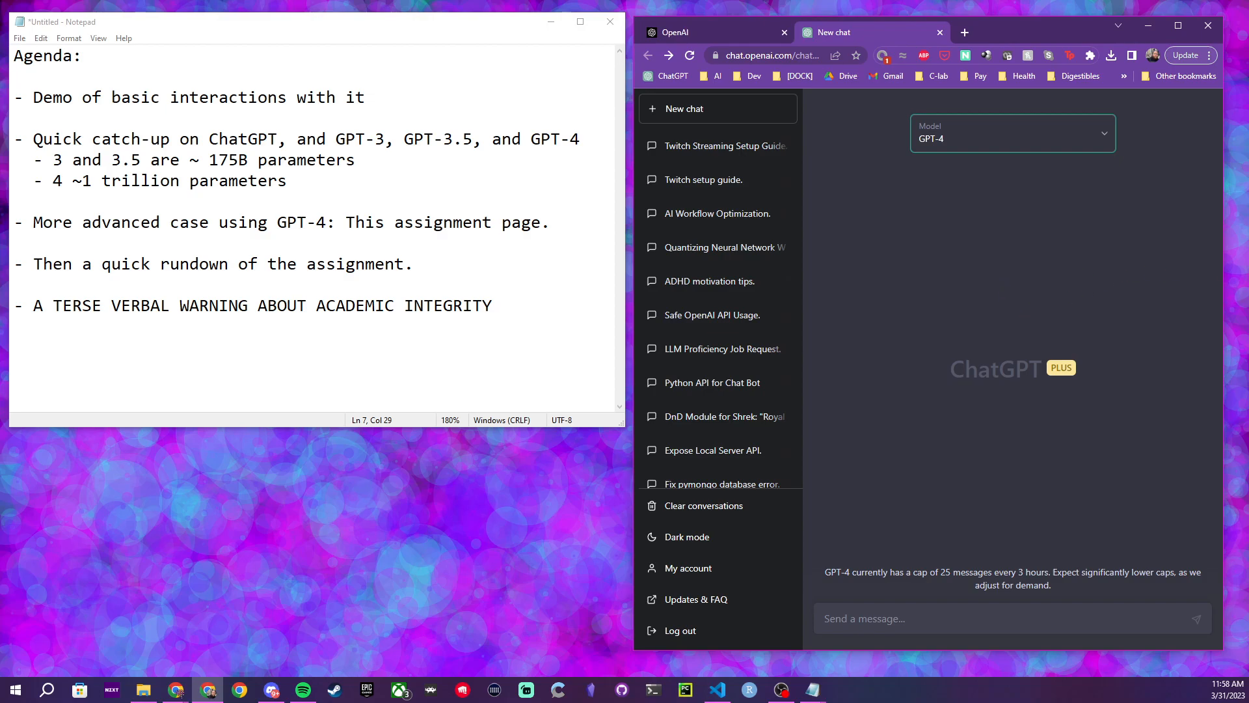
pyautogui.hotkey('alt', 'Tab')
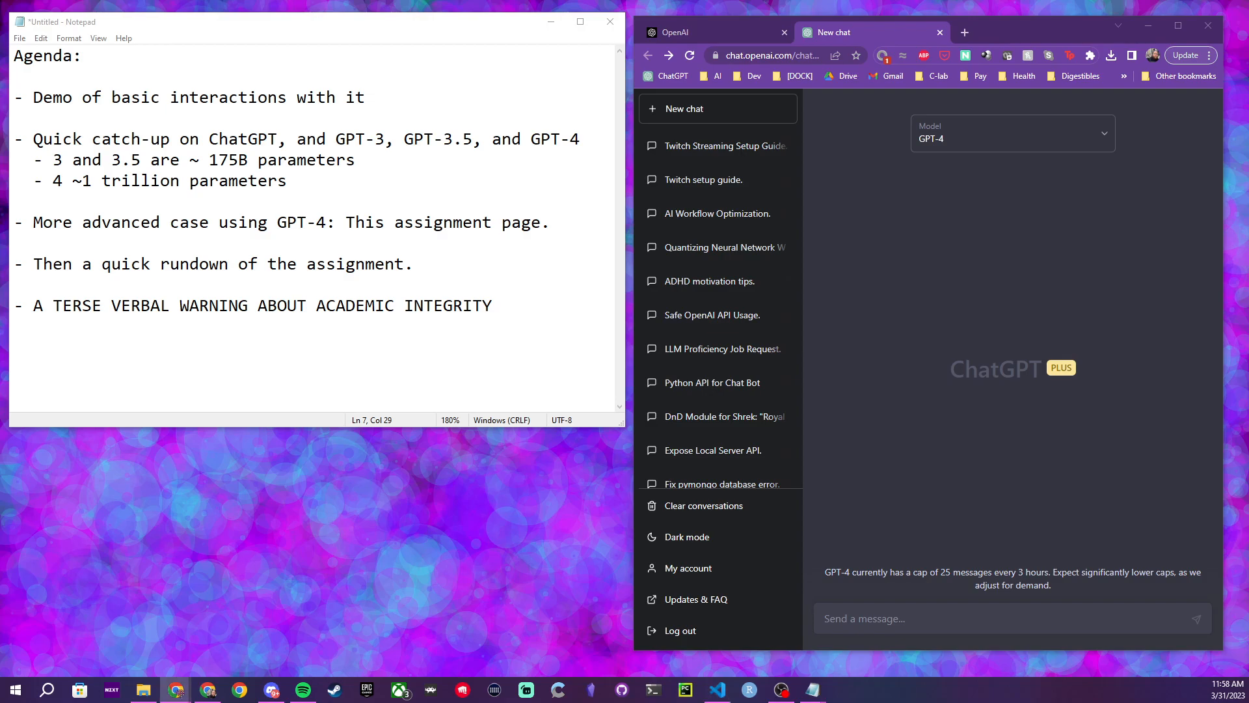
pyautogui.click(176, 690)
pyautogui.moveTo(509, 69); pyautogui.dragTo(362, 32)
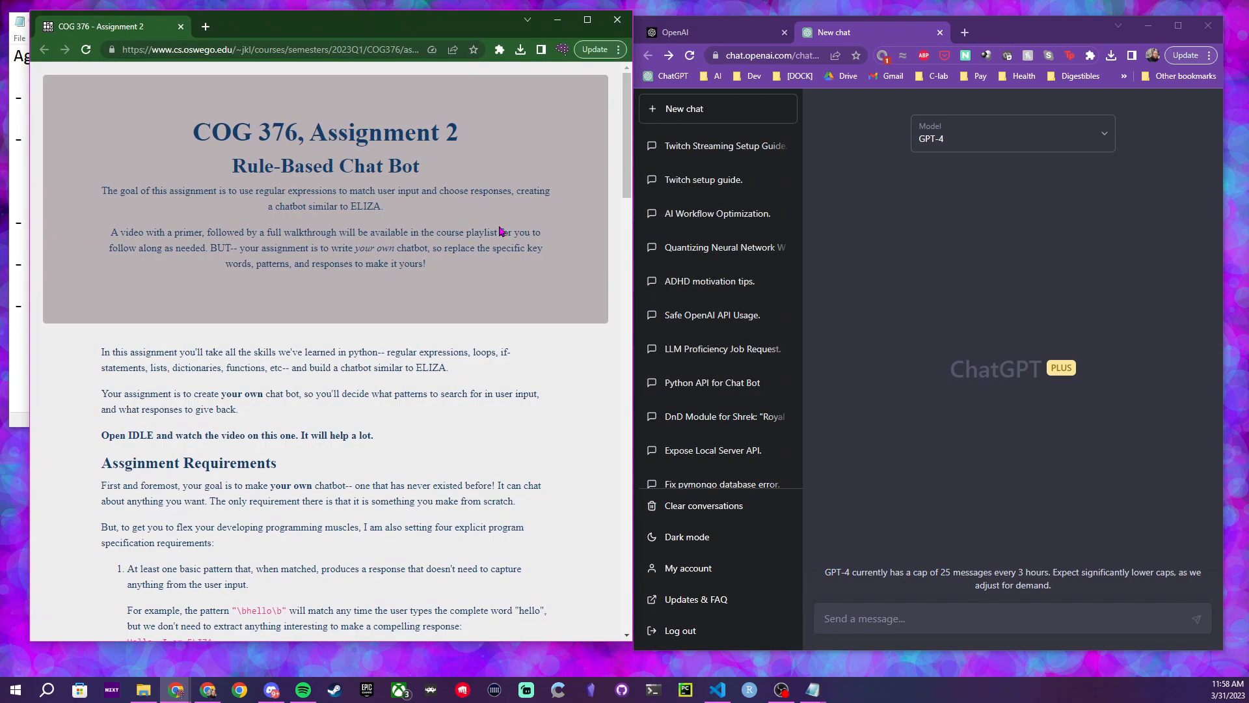
# Go to the requirements section of the Assignment 2 page and highlight its heading
pyautogui.scroll(-2, 482, 274)
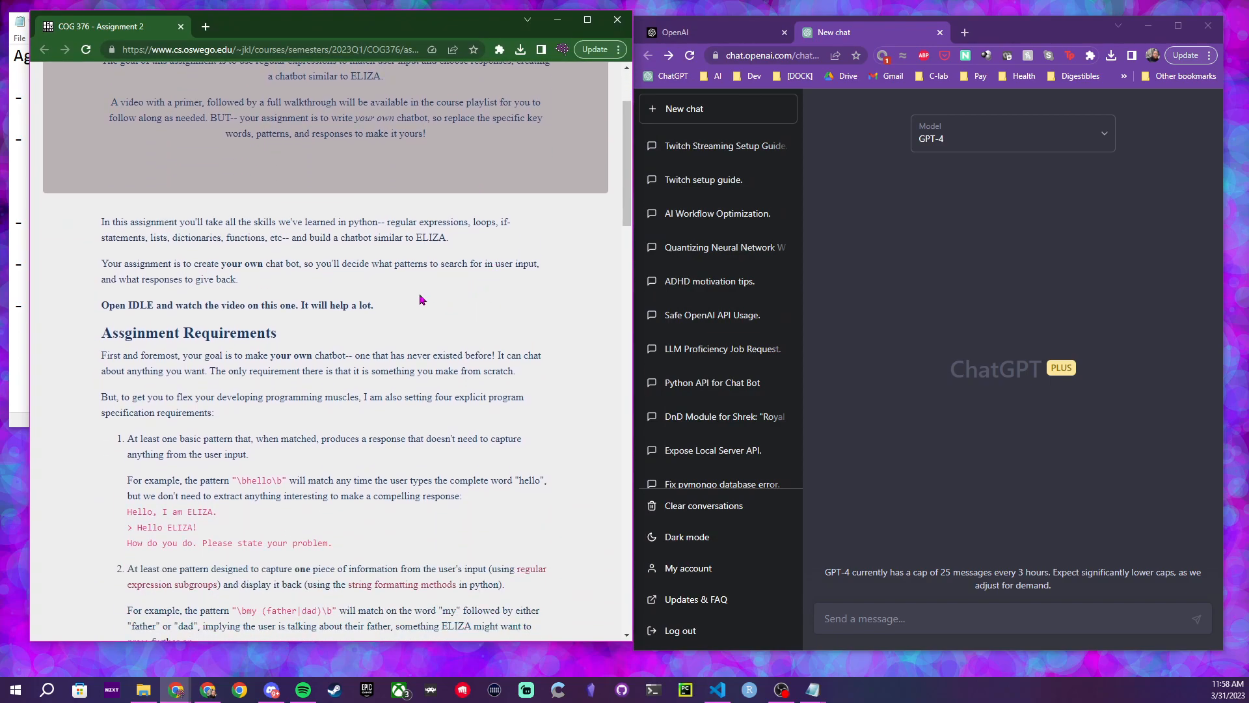
pyautogui.scroll(-1, 293, 305)
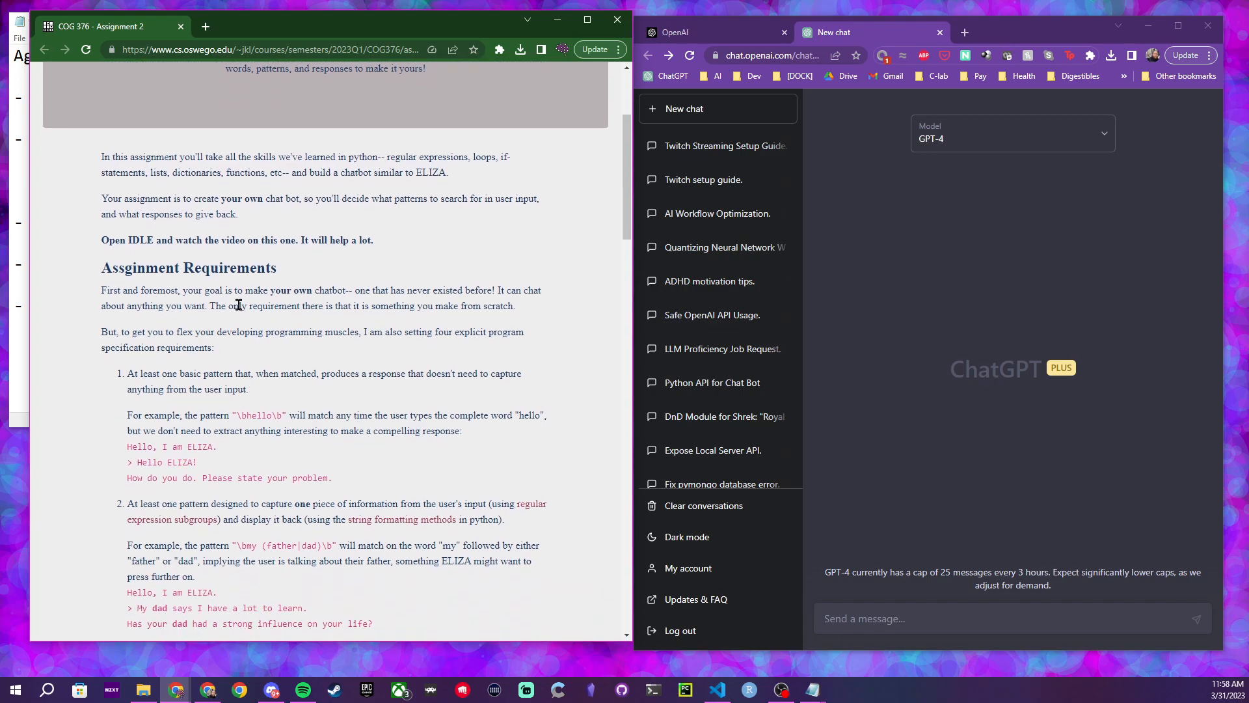
pyautogui.scroll(-1, 125, 261)
pyautogui.moveTo(122, 202); pyautogui.dragTo(185, 204)
pyautogui.click(263, 203)
# Examine the numbered pattern and response requirements of the chatbot assignment, highlighting part of the list
pyautogui.scroll(-1, 358, 297)
pyautogui.scroll(-2, 358, 297)
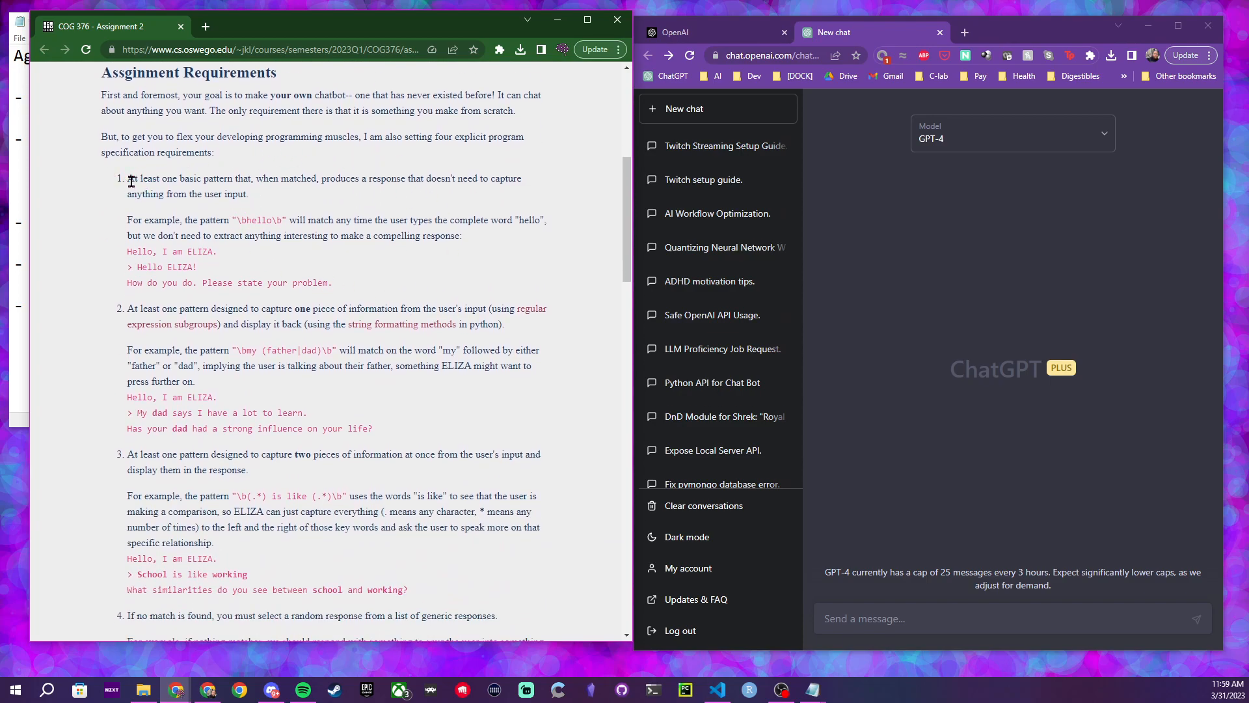
pyautogui.scroll(-3, 130, 184)
pyautogui.scroll(-3, 247, 214)
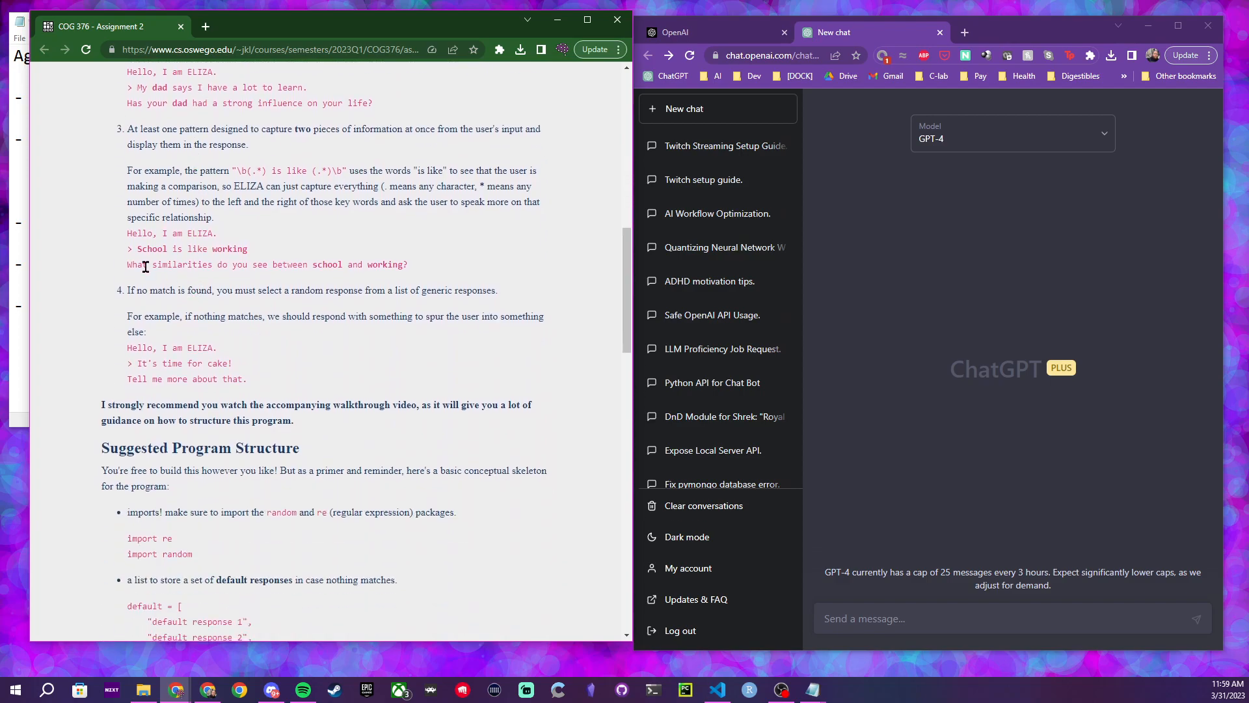
pyautogui.scroll(2, 196, 292)
pyautogui.moveTo(151, 254); pyautogui.dragTo(249, 296)
pyautogui.click(193, 326)
# Examine the Suggested Program Structure and What to submit sections, highlighting each of them briefly
pyautogui.scroll(-4, 293, 319)
pyautogui.scroll(-3, 260, 270)
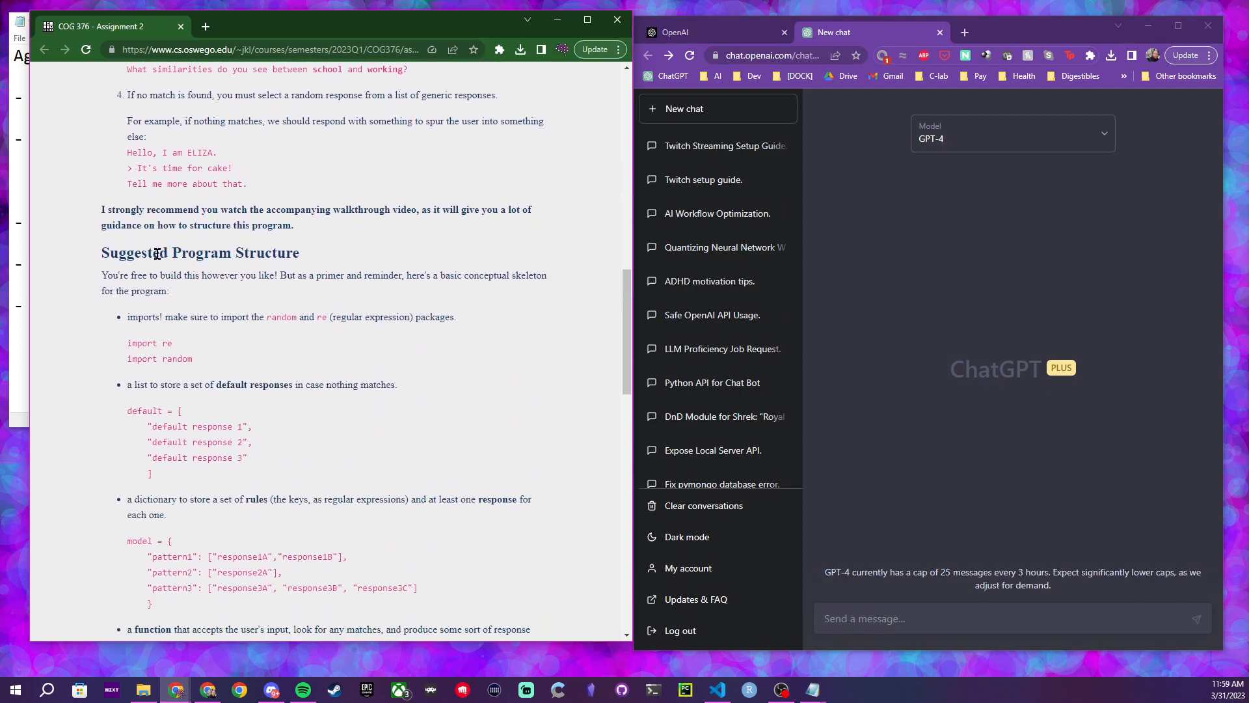
pyautogui.moveTo(118, 123); pyautogui.dragTo(337, 131)
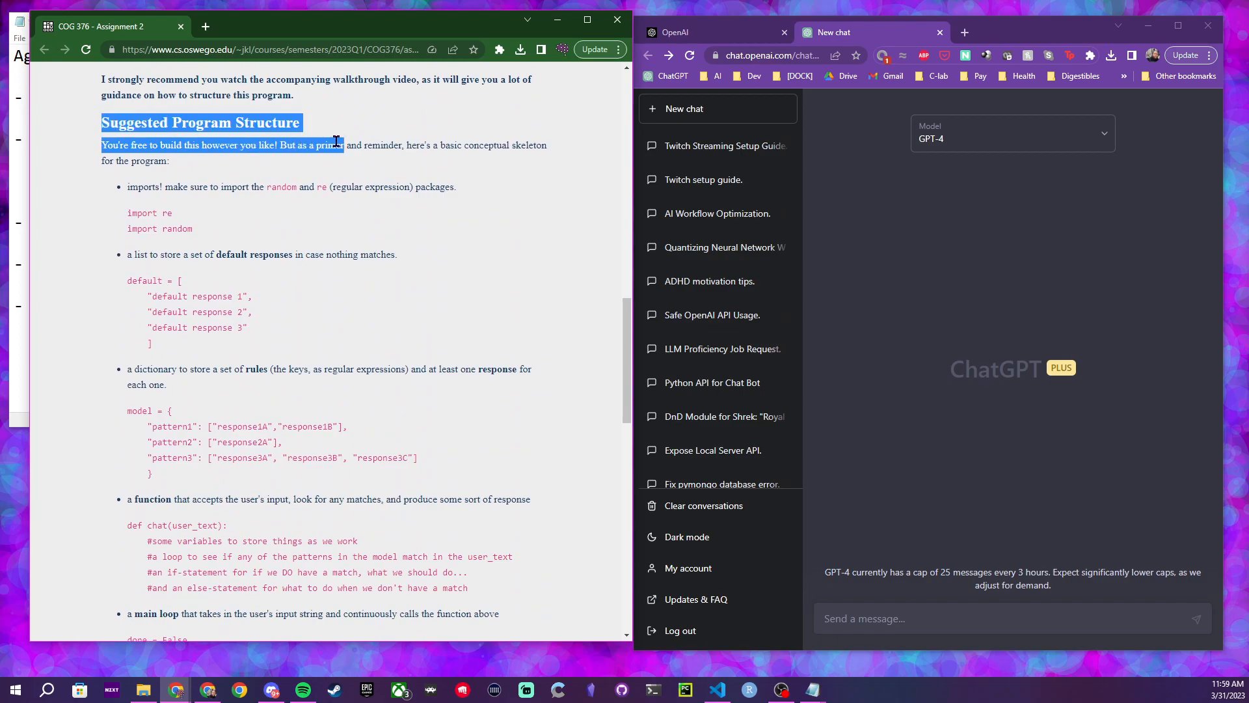
pyautogui.click(338, 130)
pyautogui.scroll(-7, 338, 173)
pyautogui.scroll(-2, 338, 225)
pyautogui.moveTo(103, 216); pyautogui.dragTo(337, 312)
pyautogui.click(338, 312)
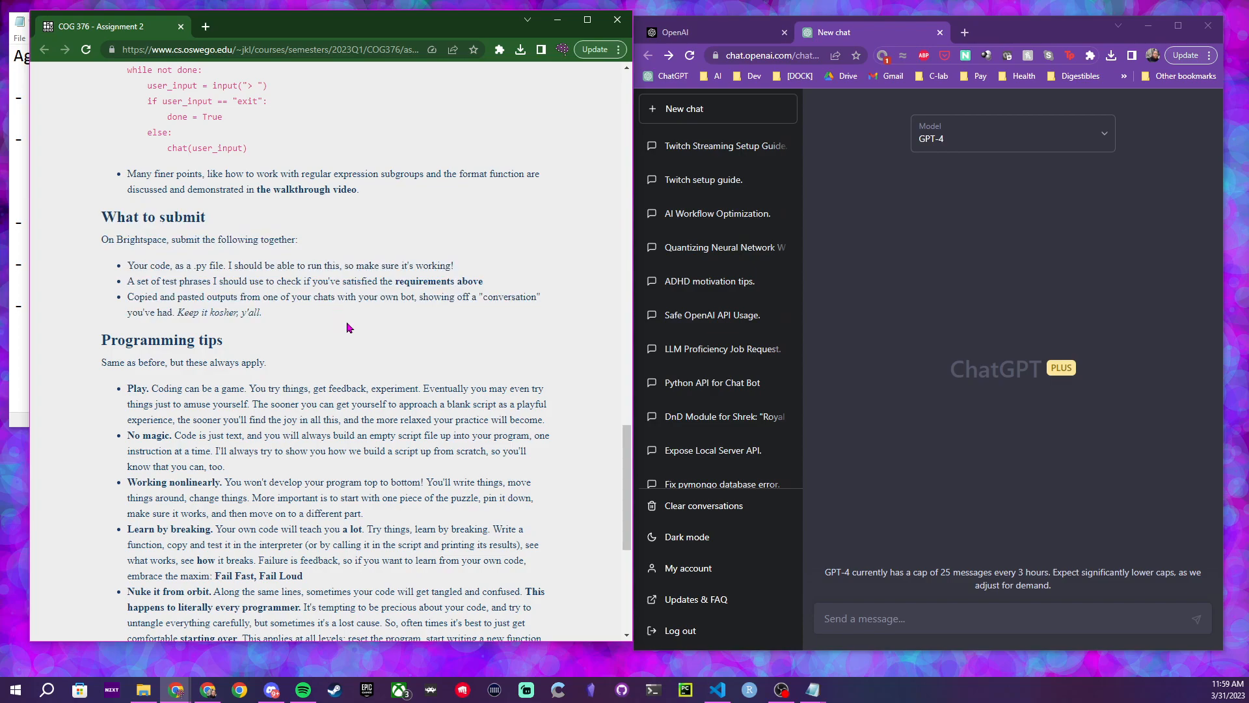
# Examine the Programming tips section, highlighting the Play, Working nonlinearly and Learn by breaking items
pyautogui.scroll(-3, 342, 326)
pyautogui.moveTo(124, 139); pyautogui.dragTo(276, 163)
pyautogui.click(290, 170)
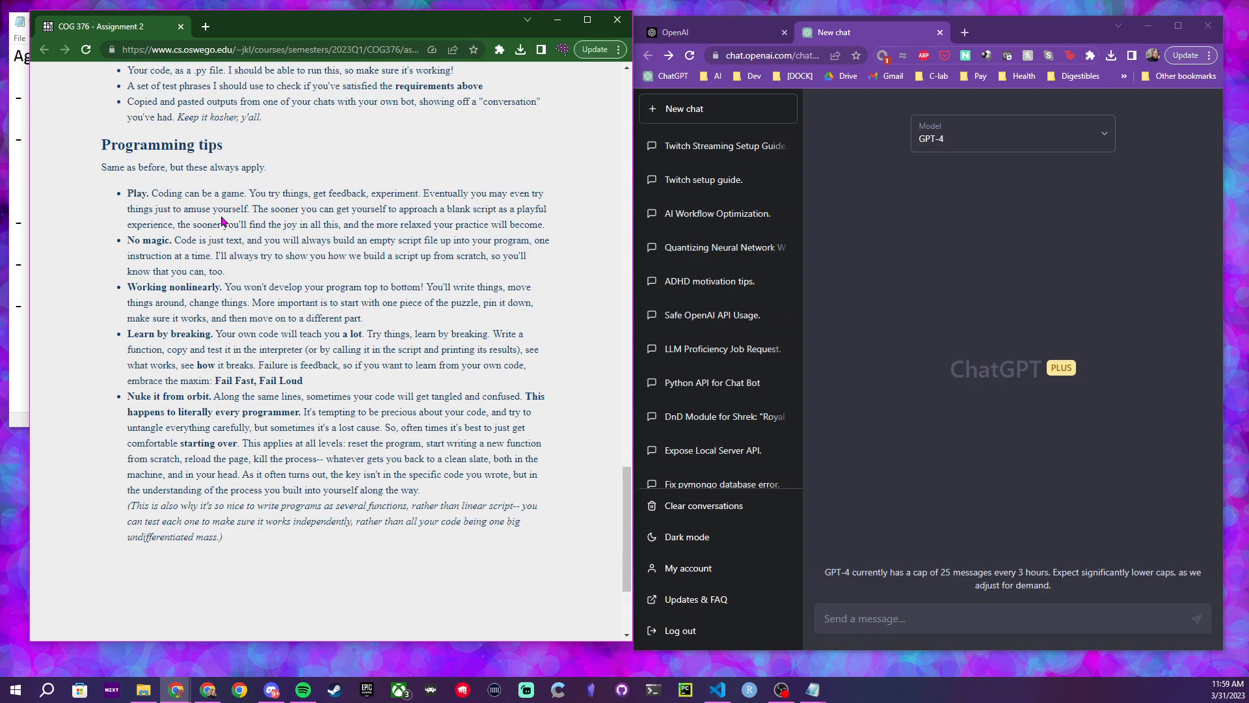
pyautogui.moveTo(131, 190); pyautogui.dragTo(566, 224)
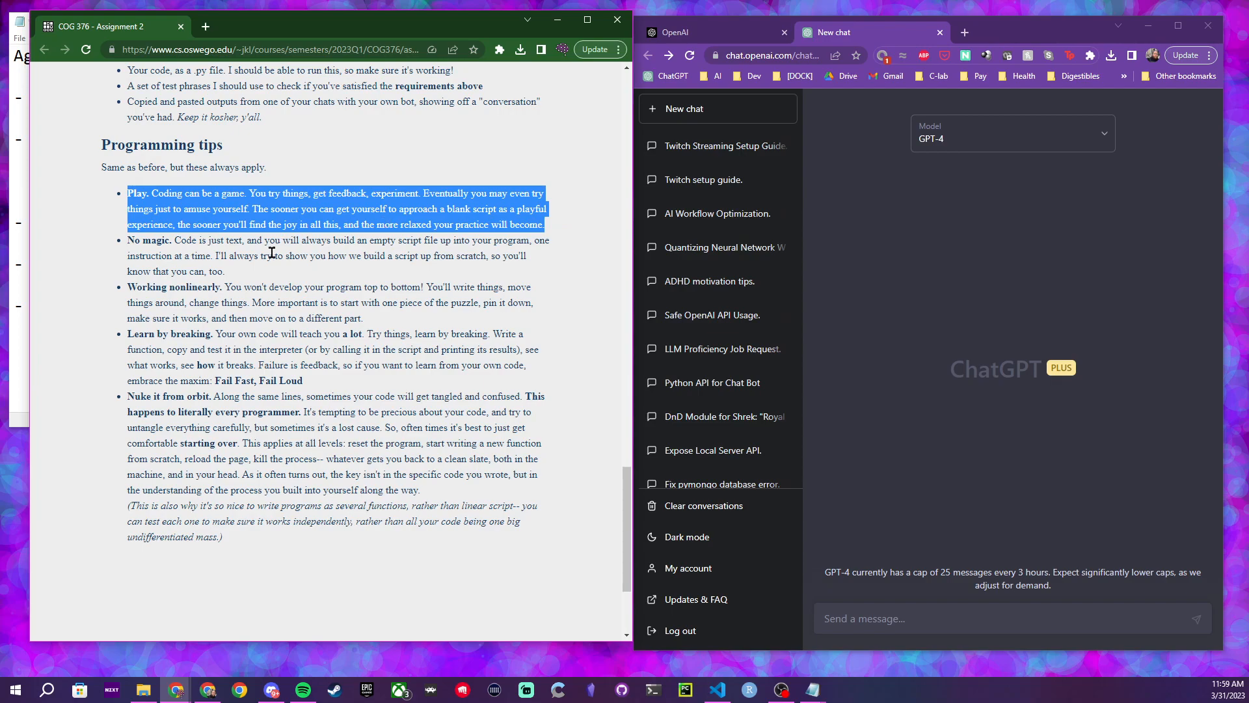
pyautogui.click(253, 301)
pyautogui.moveTo(139, 287); pyautogui.dragTo(251, 288)
pyautogui.click(287, 297)
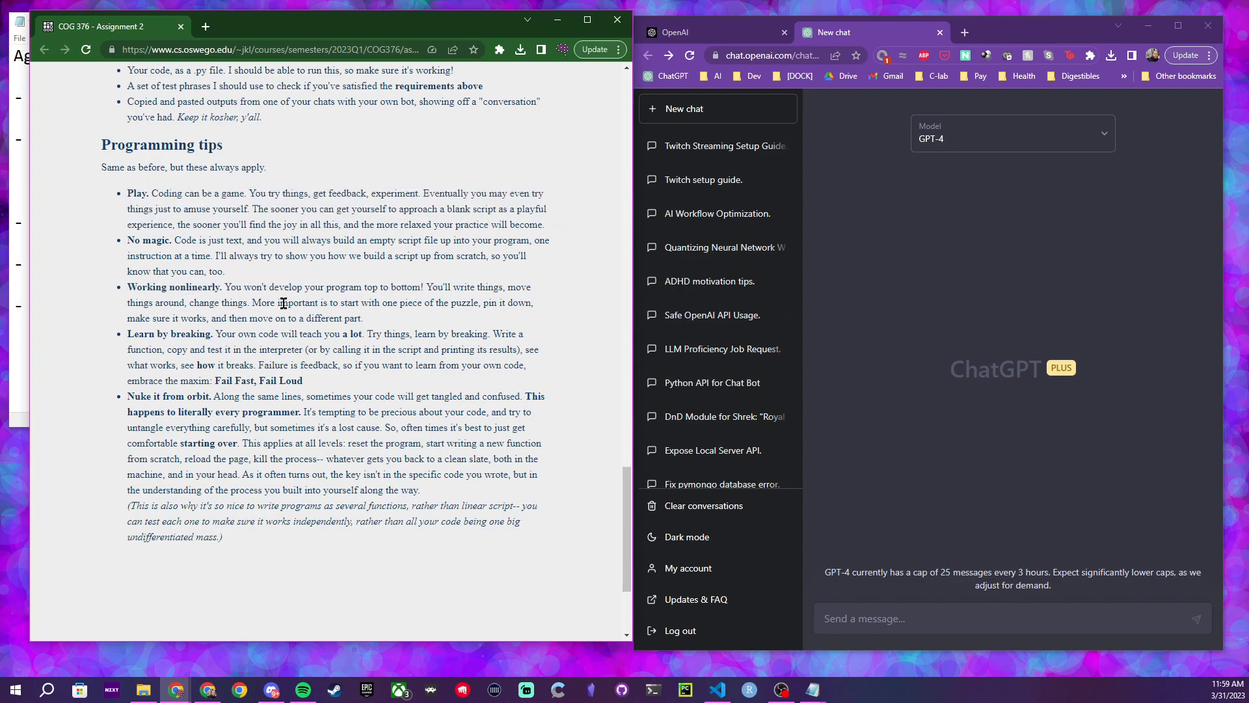
pyautogui.moveTo(138, 336); pyautogui.dragTo(295, 365)
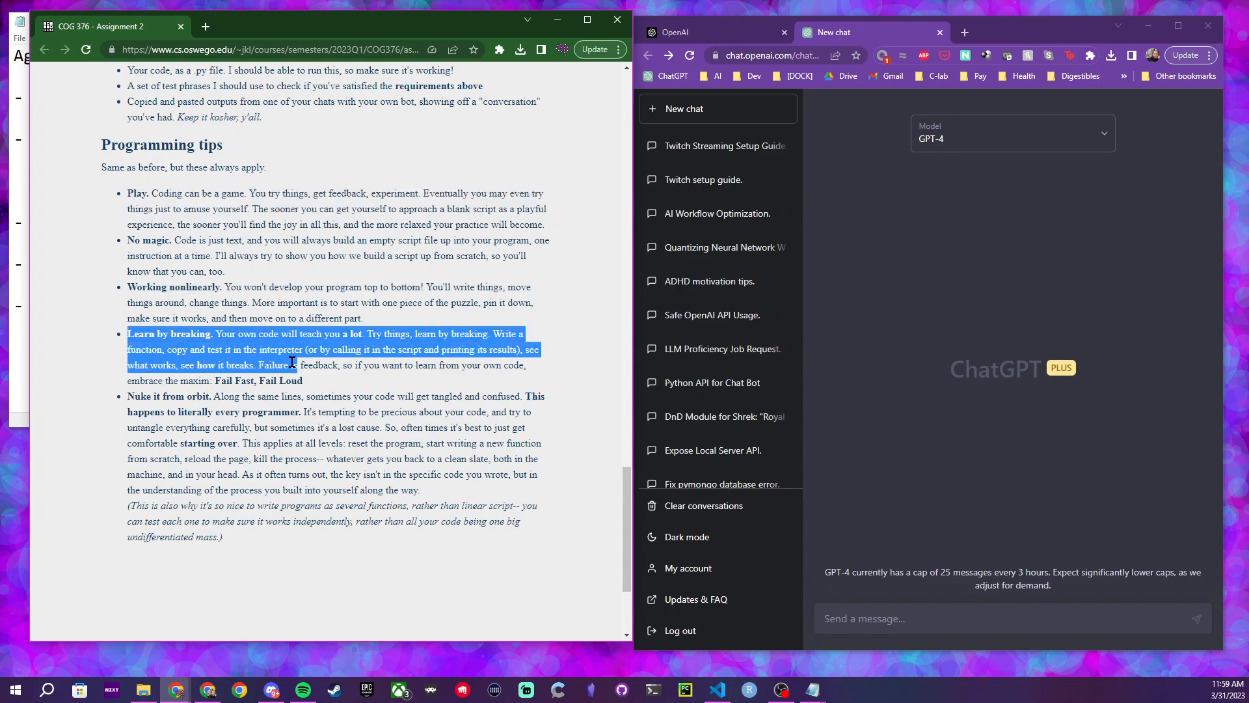
pyautogui.click(227, 240)
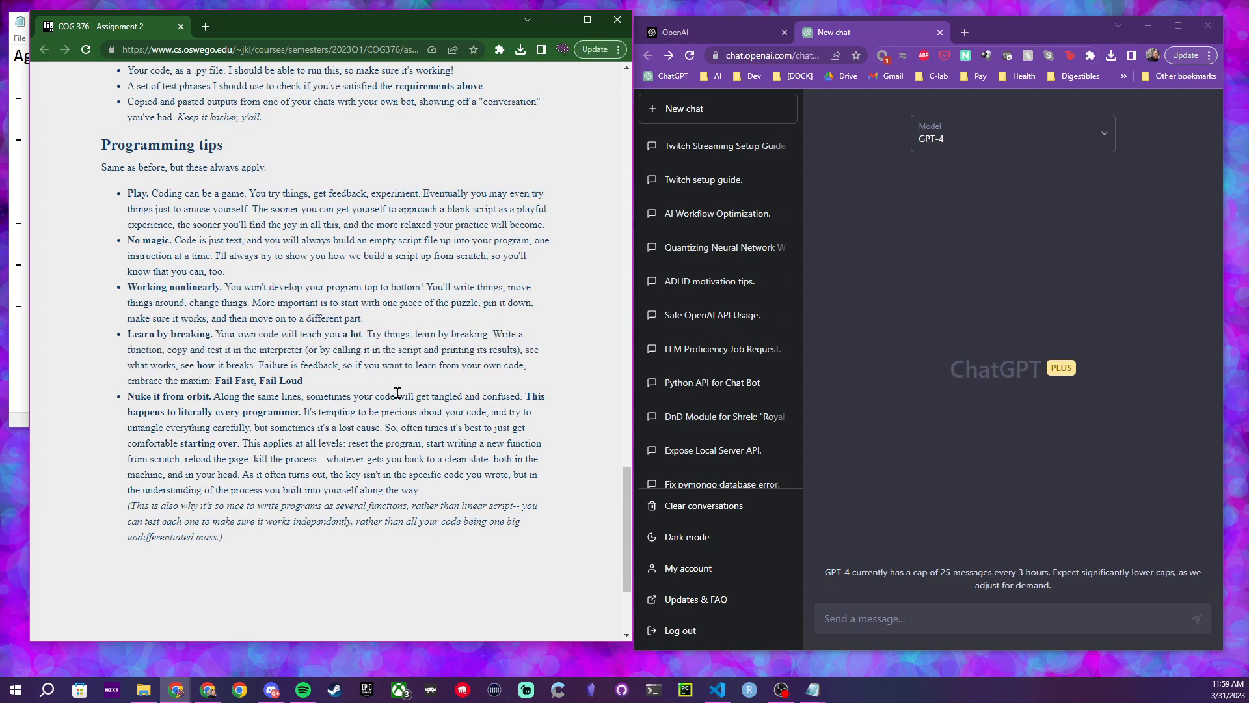
# Display the HTML source of the Assignment 2 page in a new tab and look through it
pyautogui.scroll(20, 372, 314)
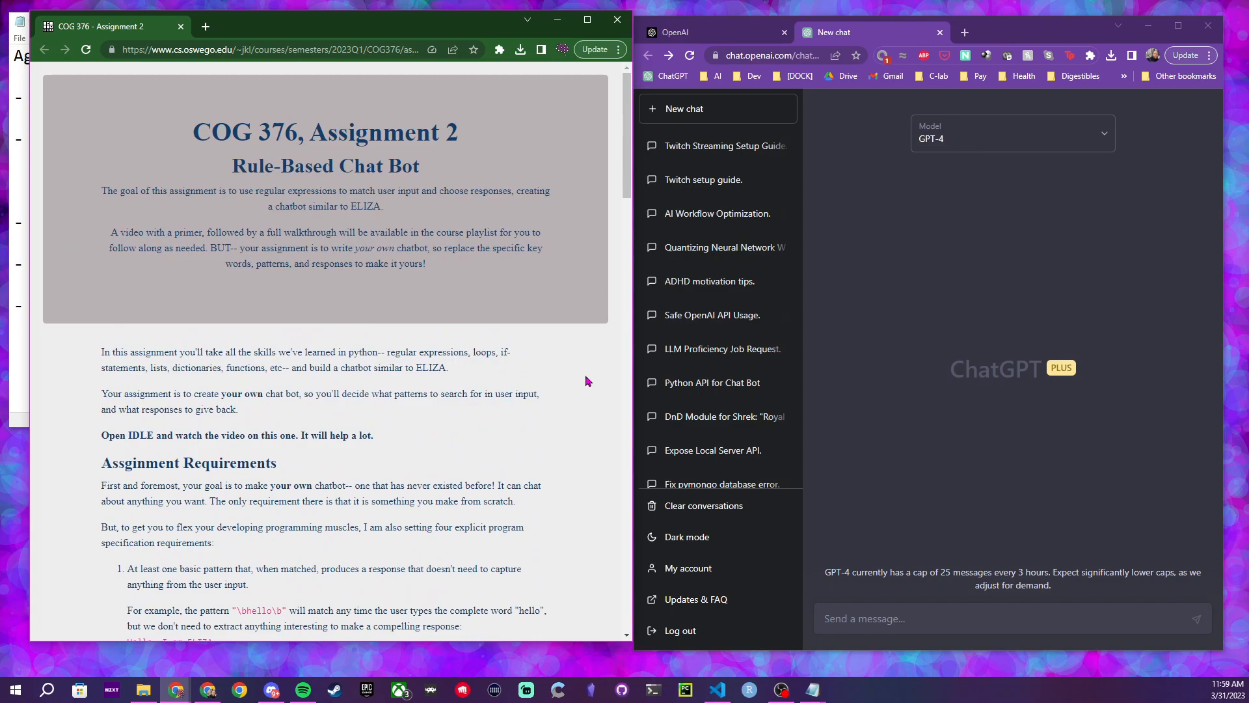
pyautogui.scroll(-2, 504, 292)
pyautogui.scroll(-20, 505, 293)
pyautogui.scroll(-2, 507, 294)
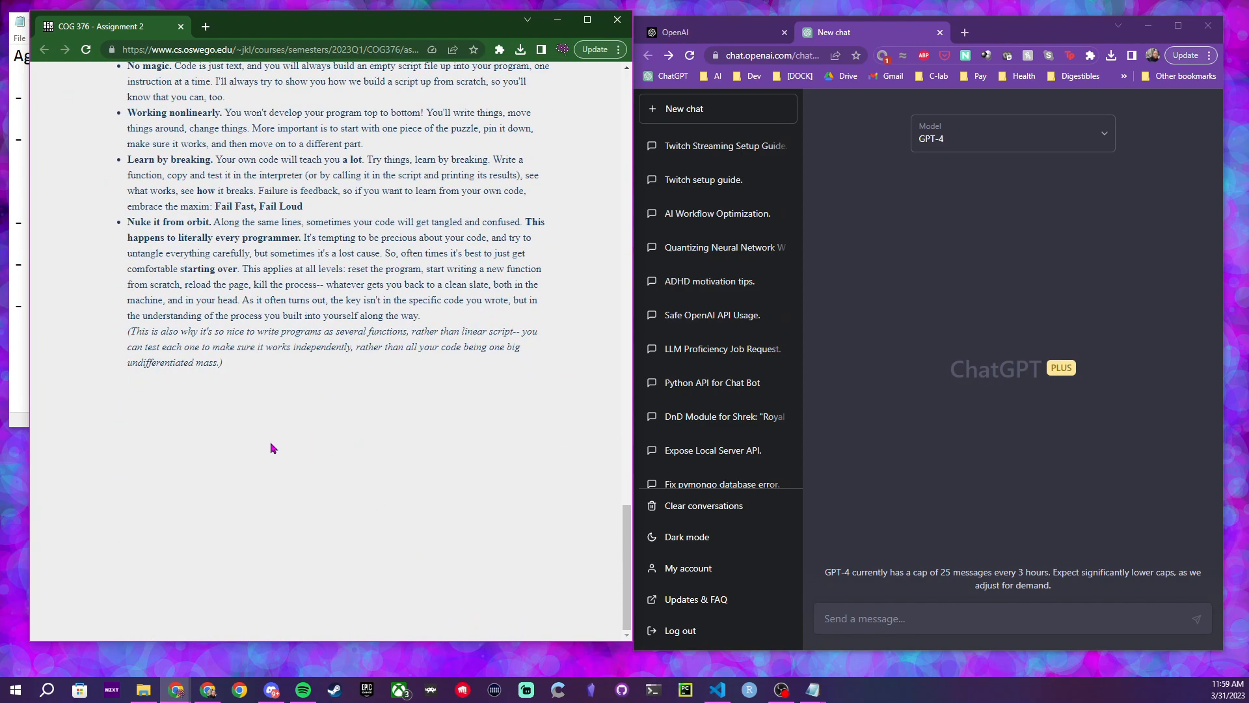
pyautogui.rightClick(272, 447)
pyautogui.click(423, 417)
pyautogui.scroll(-20, 393, 88)
pyautogui.scroll(20, 464, 222)
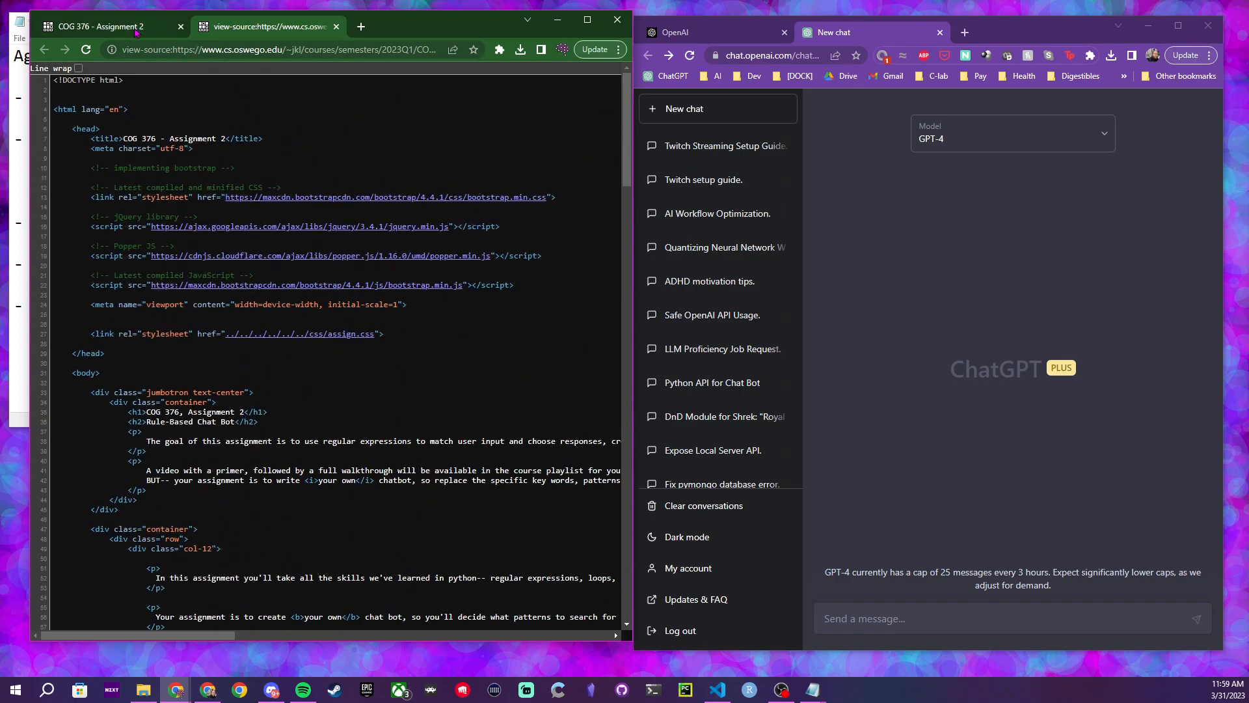
# Skim the rendered Assignment 2 page down to the Programming tips, keeping its window beside the ChatGPT window
pyautogui.click(138, 35)
pyautogui.scroll(6, 435, 280)
pyautogui.scroll(20, 434, 290)
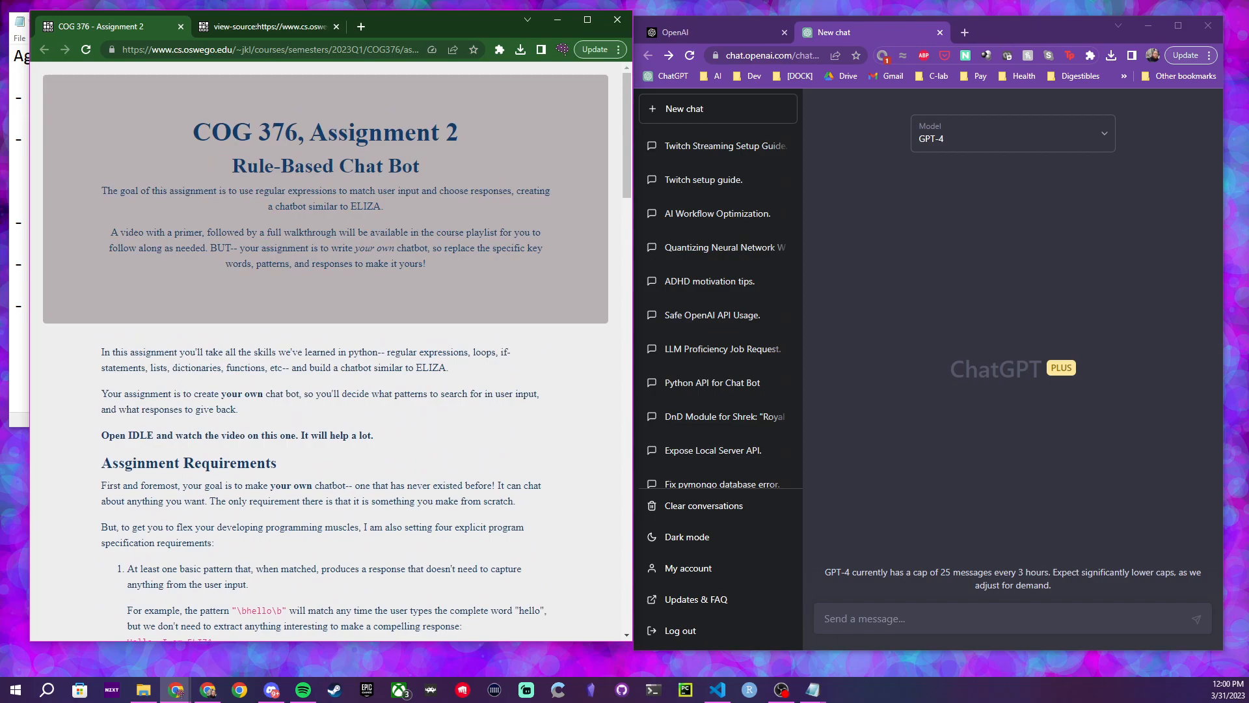
pyautogui.hotkey('alt', 'Tab')
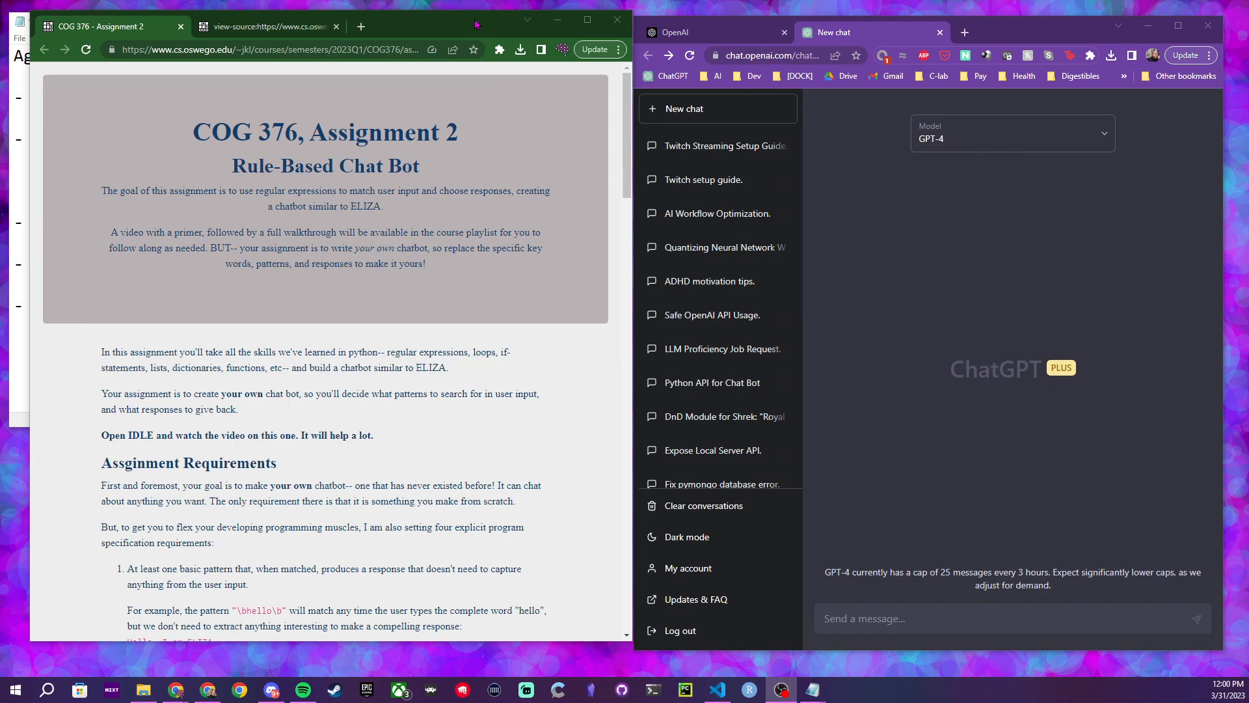
pyautogui.moveTo(485, 28); pyautogui.dragTo(689, 28)
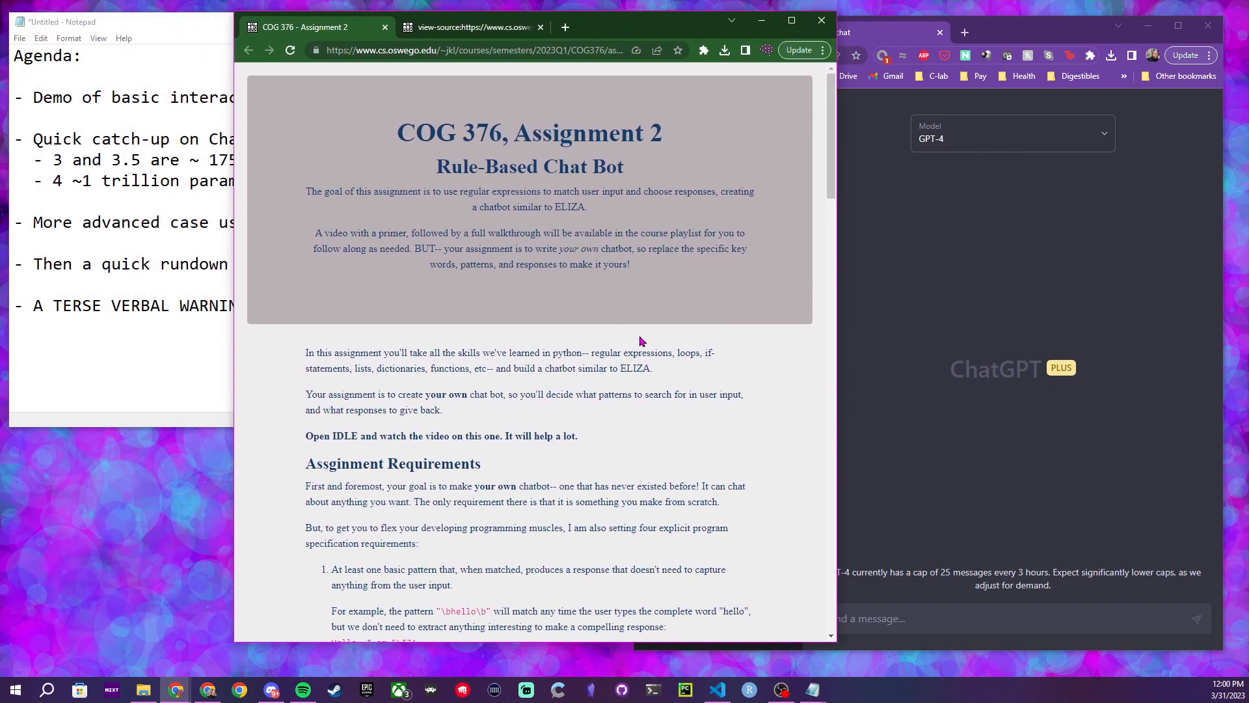
pyautogui.scroll(-15, 639, 338)
pyautogui.scroll(-13, 656, 311)
pyautogui.scroll(7, 644, 371)
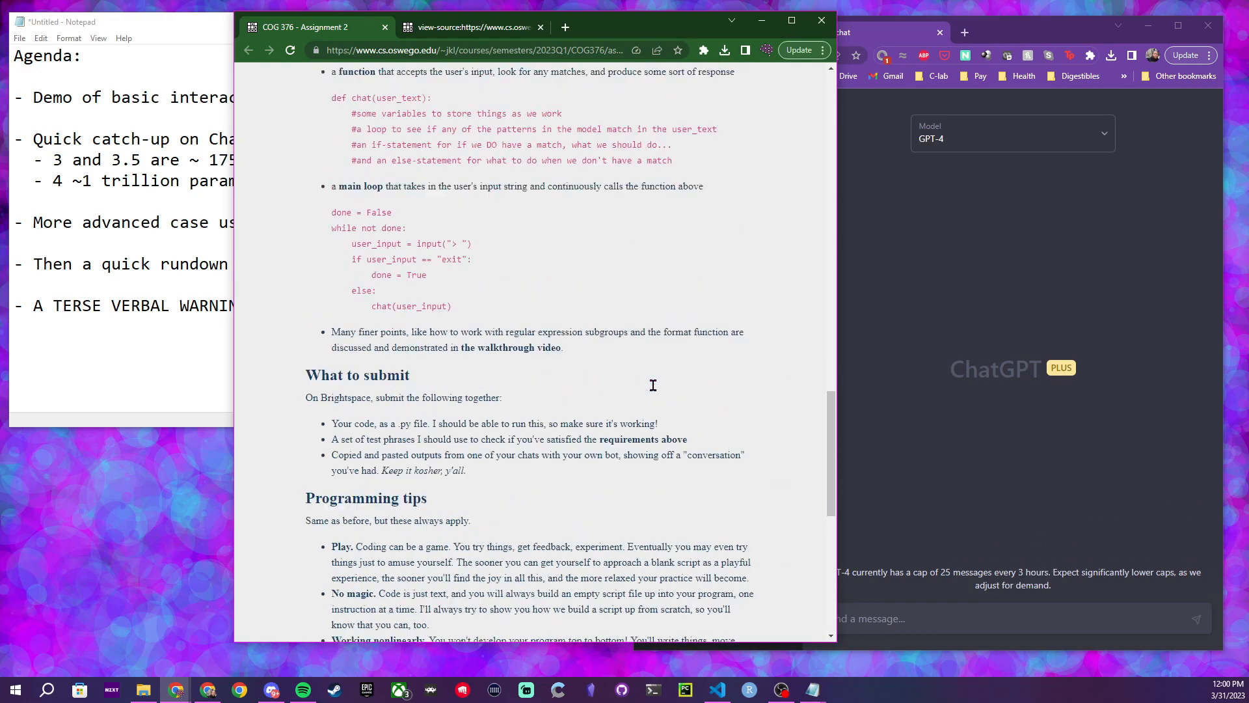
pyautogui.scroll(7, 653, 385)
pyautogui.moveTo(619, 35); pyautogui.dragTo(424, 43)
pyautogui.moveTo(1034, 43); pyautogui.dragTo(1050, 43)
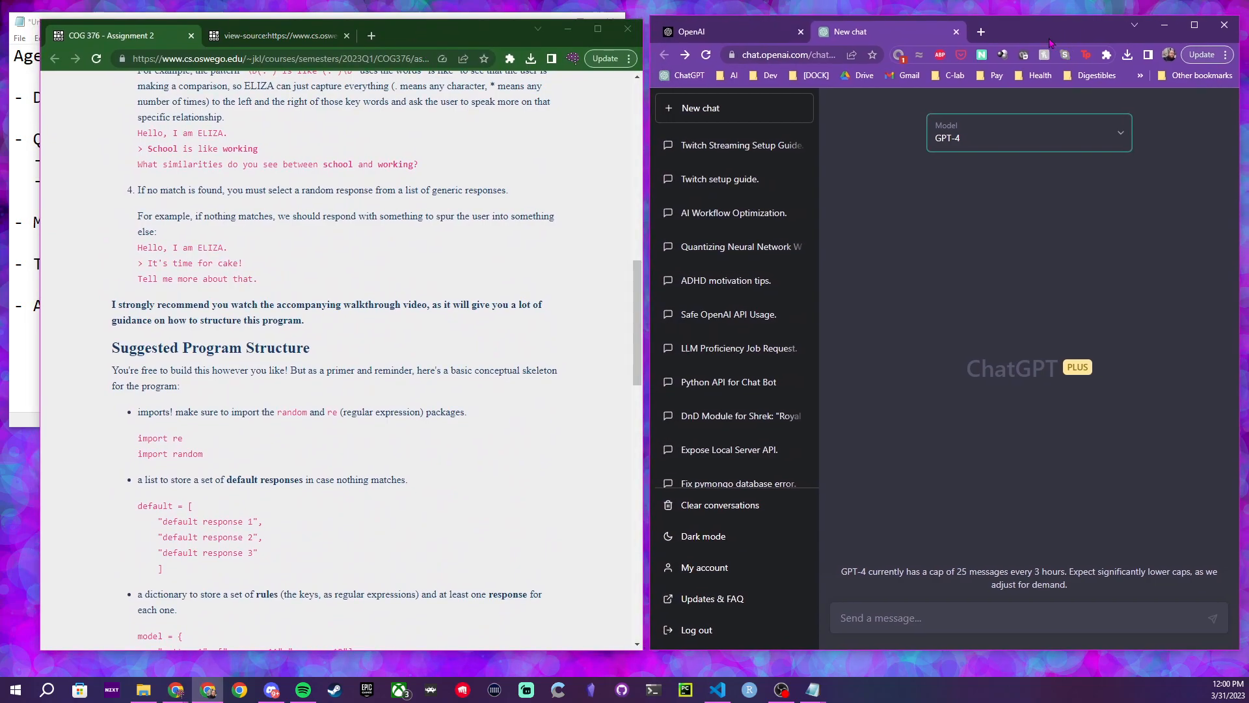
# Load platform.openai.com in place of the OpenAI homepage
pyautogui.click(729, 32)
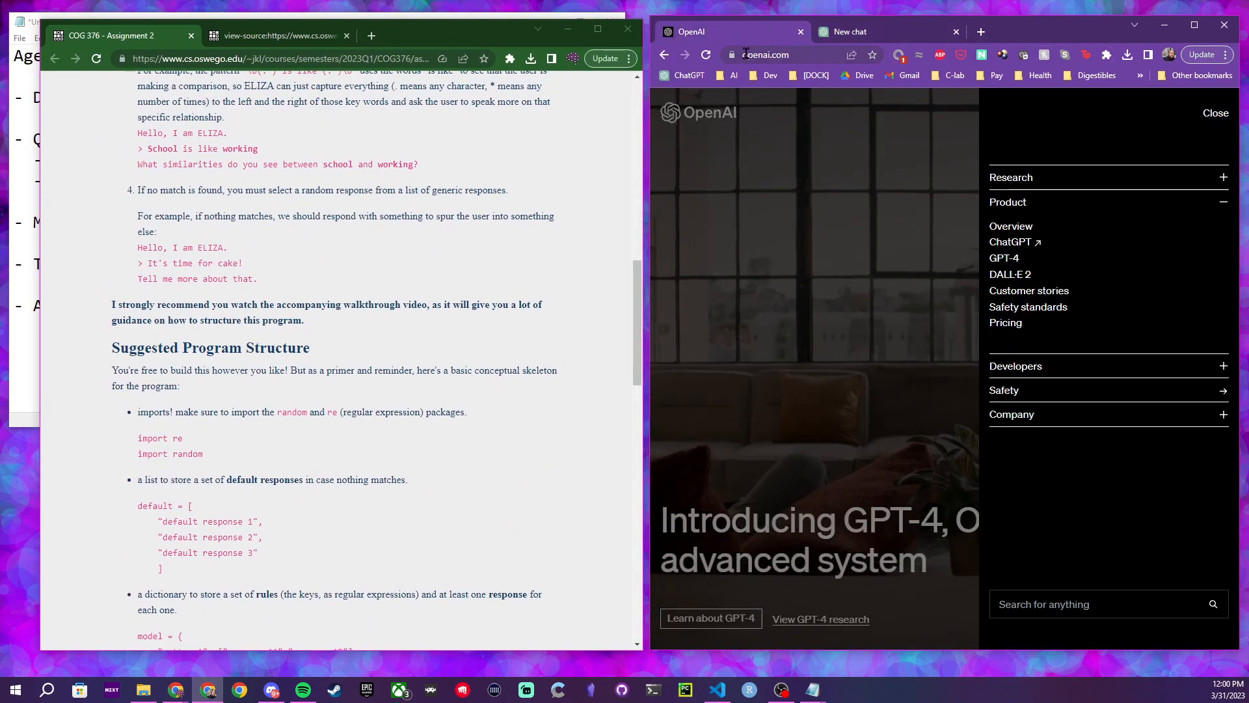
pyautogui.hotkey('ctrl', 'l')
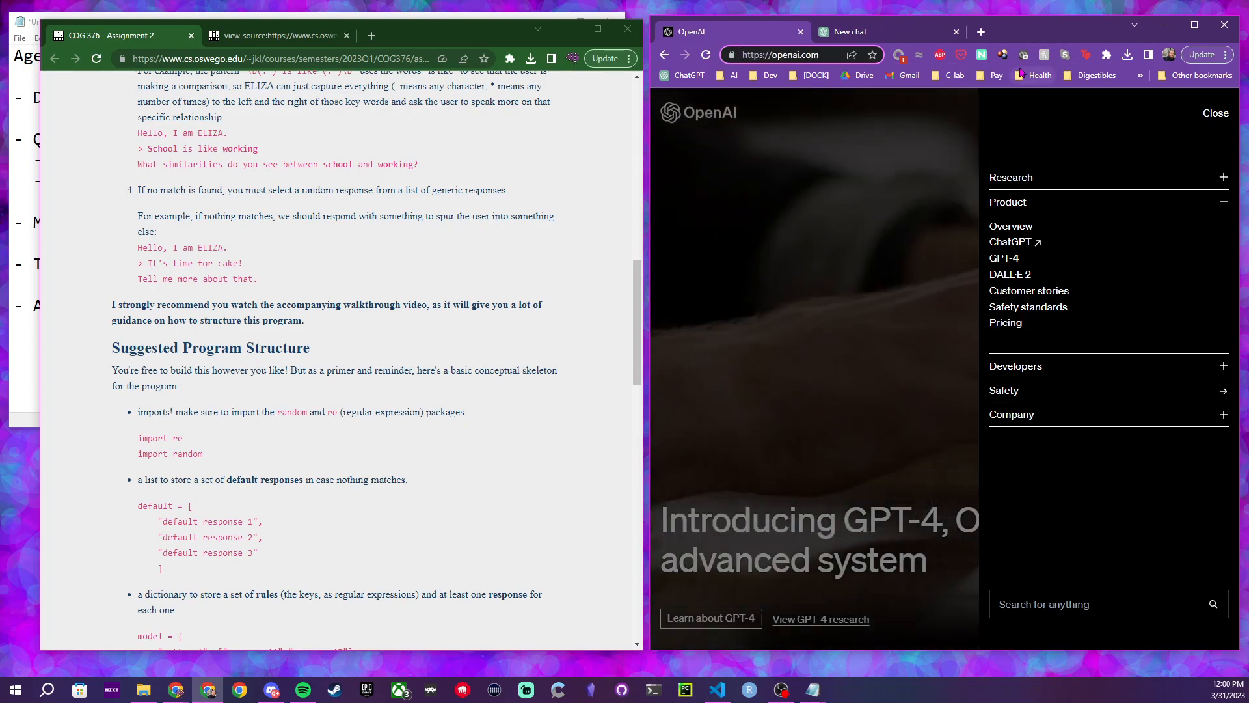
pyautogui.press('Home')
pyautogui.press('Right')
pyautogui.press('Right')
pyautogui.press('Right')
pyautogui.press('Right')
pyautogui.press('Right')
pyautogui.press('Right')
pyautogui.press('Right')
pyautogui.press('Right')
pyautogui.write('platform.')
pyautogui.press('Return')
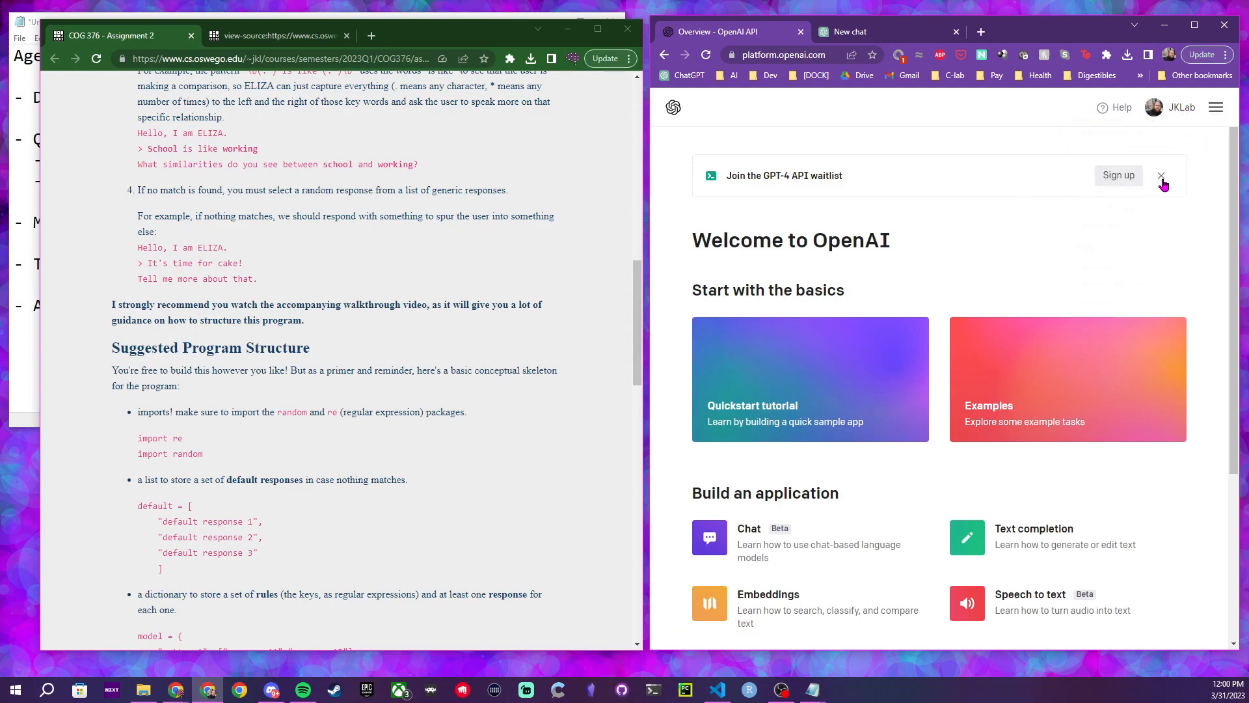
# Widen the OpenAI platform window over the assignment page and open the Playground
pyautogui.click(1216, 107)
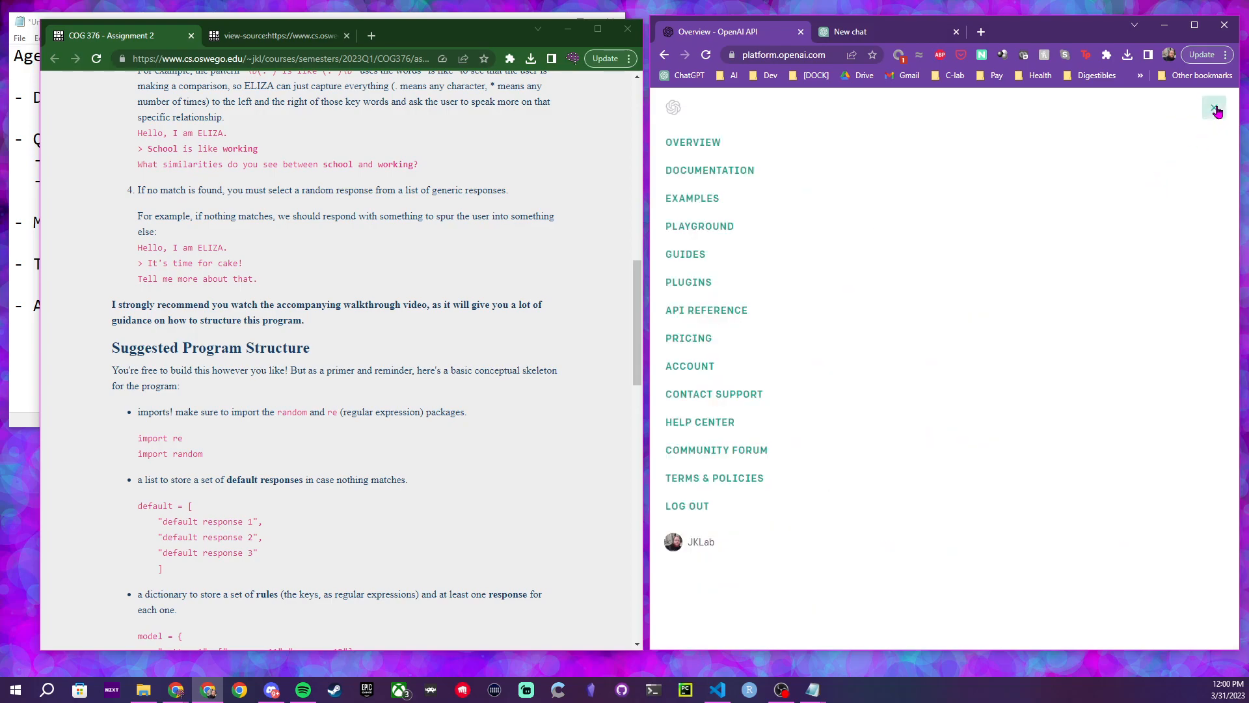
pyautogui.click(1214, 107)
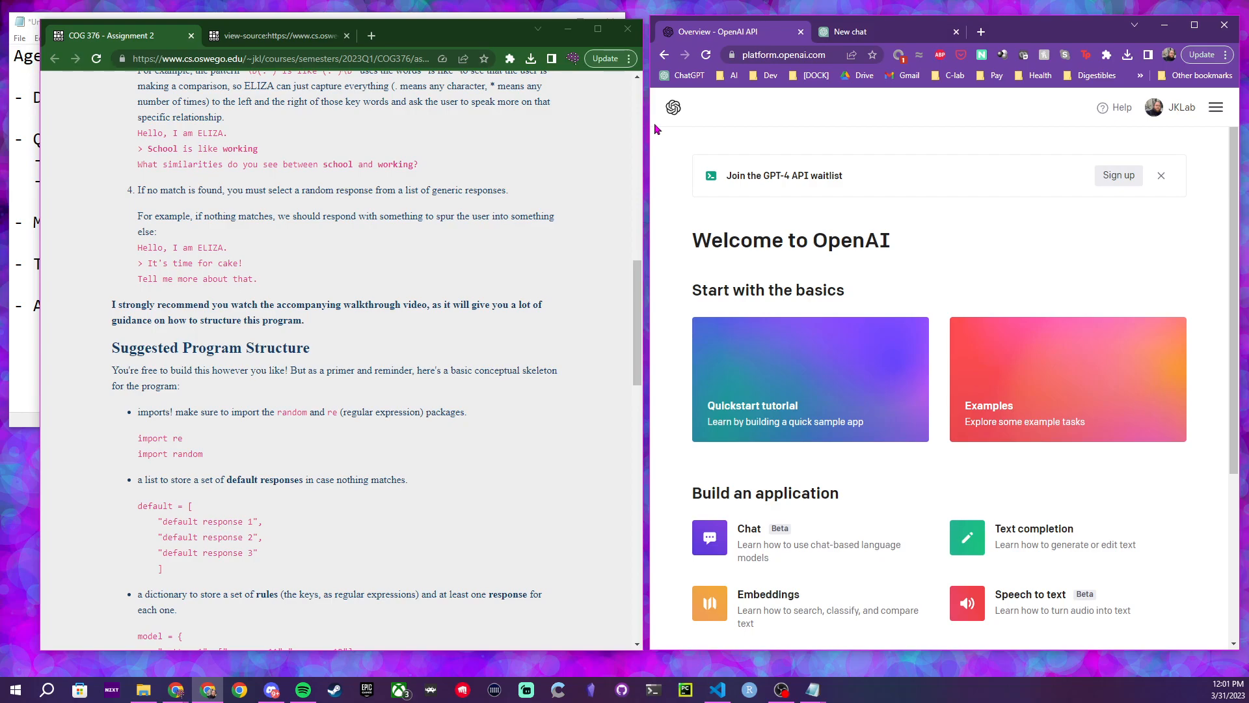
pyautogui.moveTo(650, 148); pyautogui.dragTo(398, 195)
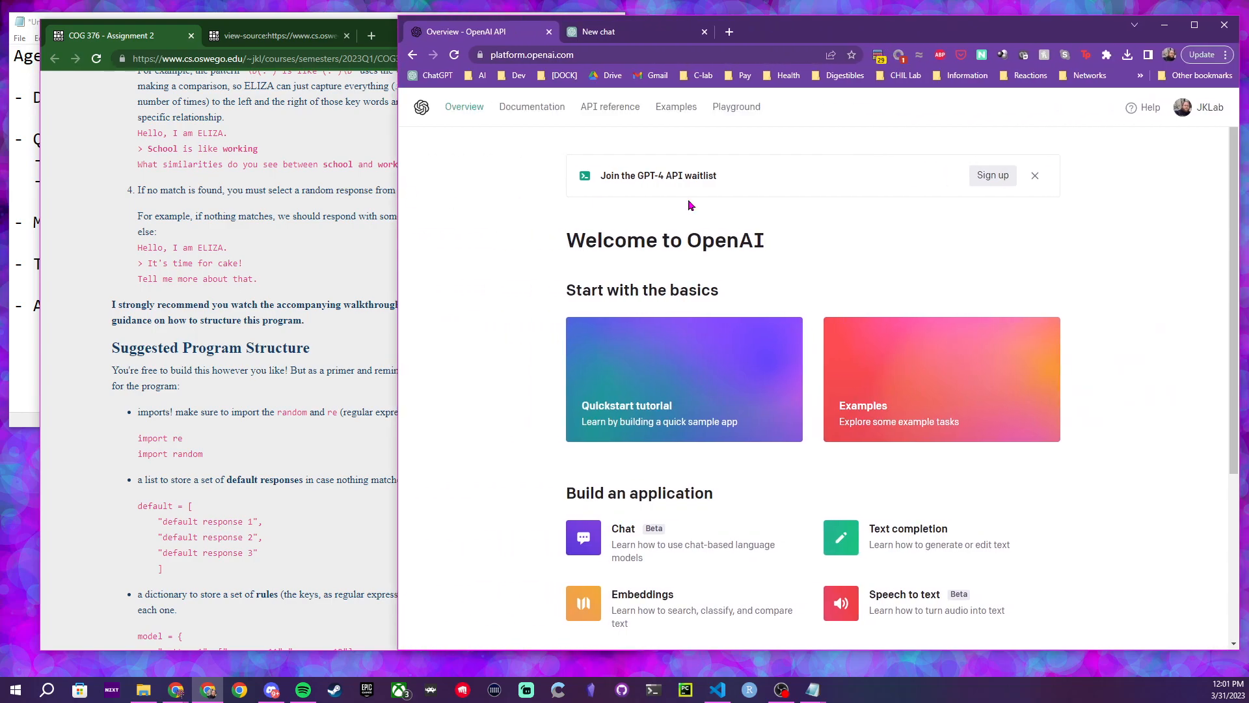
pyautogui.click(740, 109)
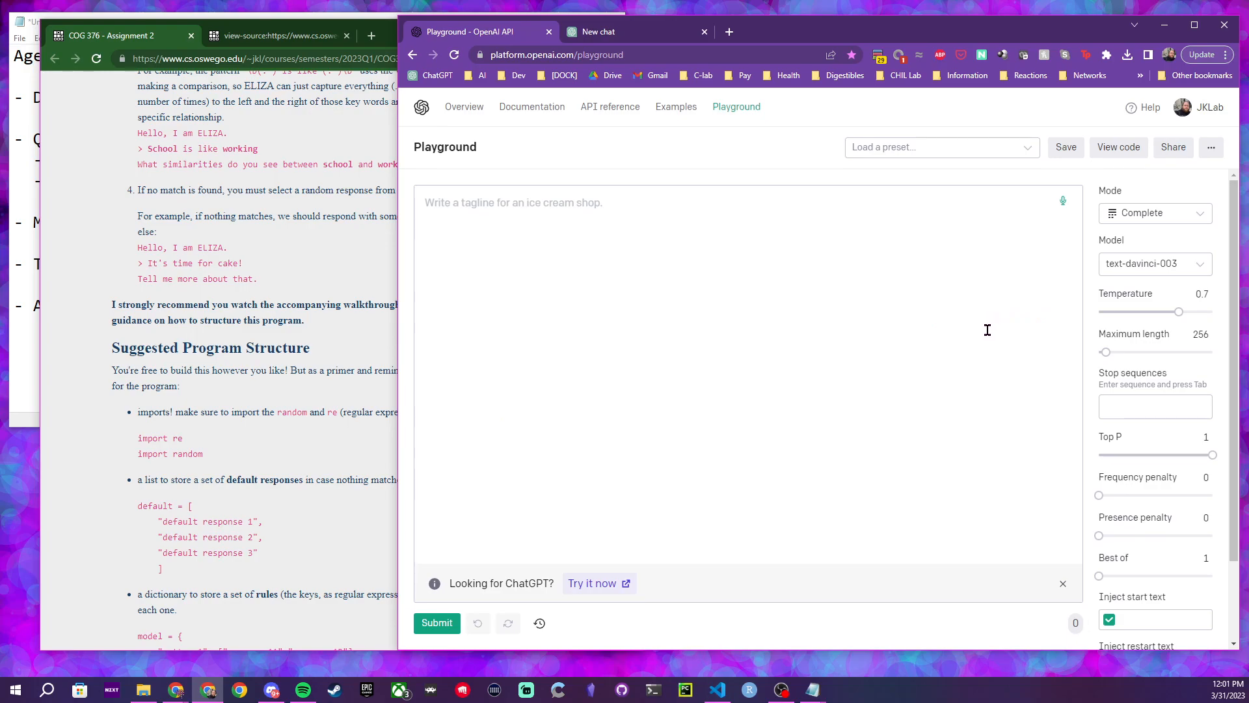
# Set the Playground to Chat mode with the gpt-4 model
pyautogui.click(1200, 266)
pyautogui.click(1201, 268)
pyautogui.click(1191, 214)
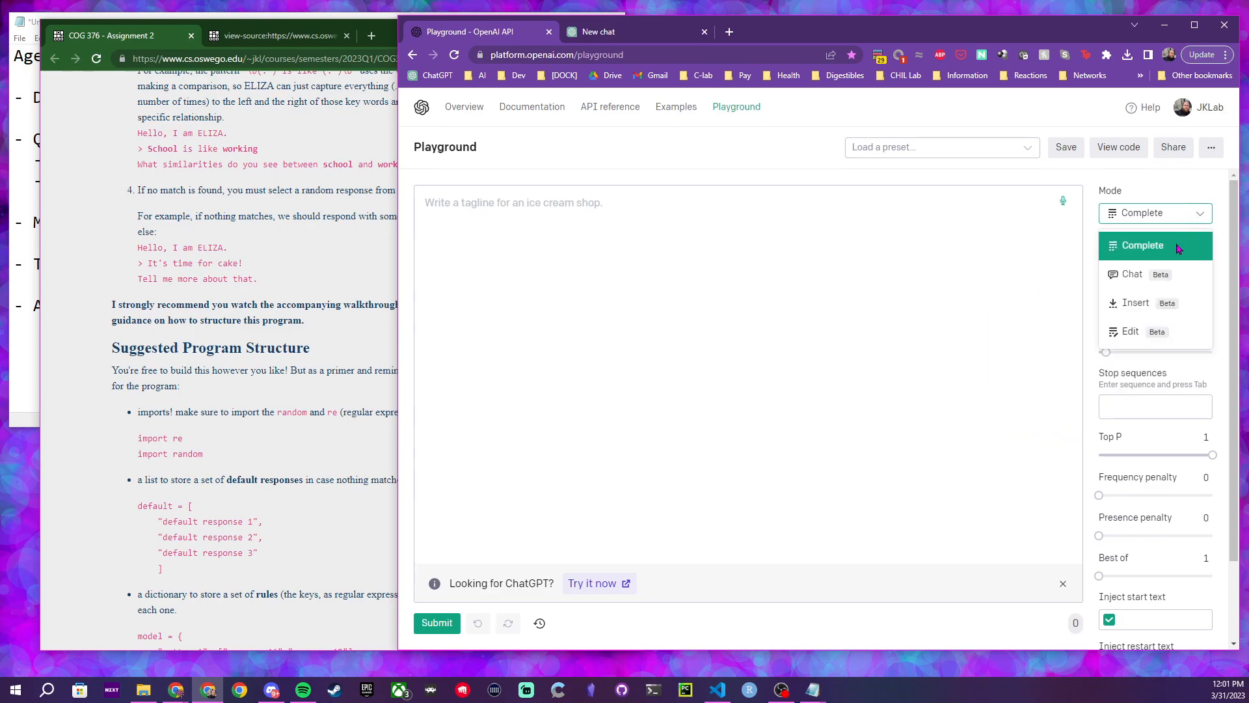
pyautogui.click(1169, 273)
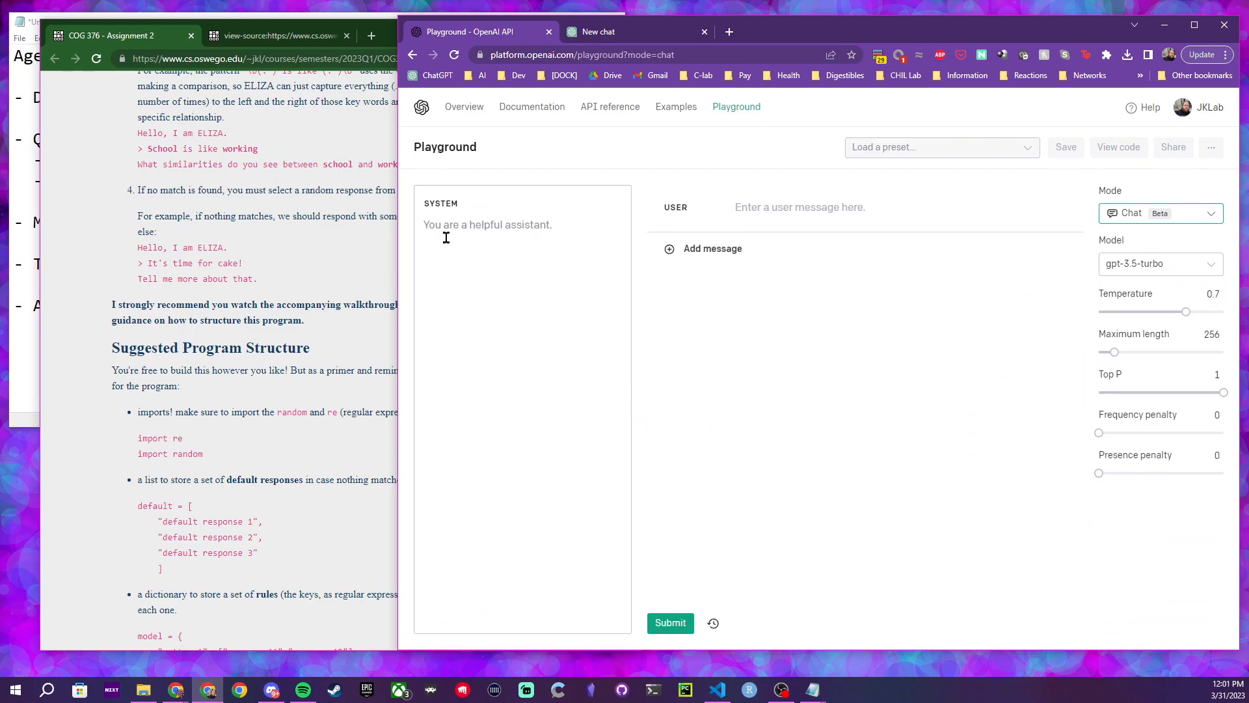
pyautogui.click(592, 231)
pyautogui.click(1210, 265)
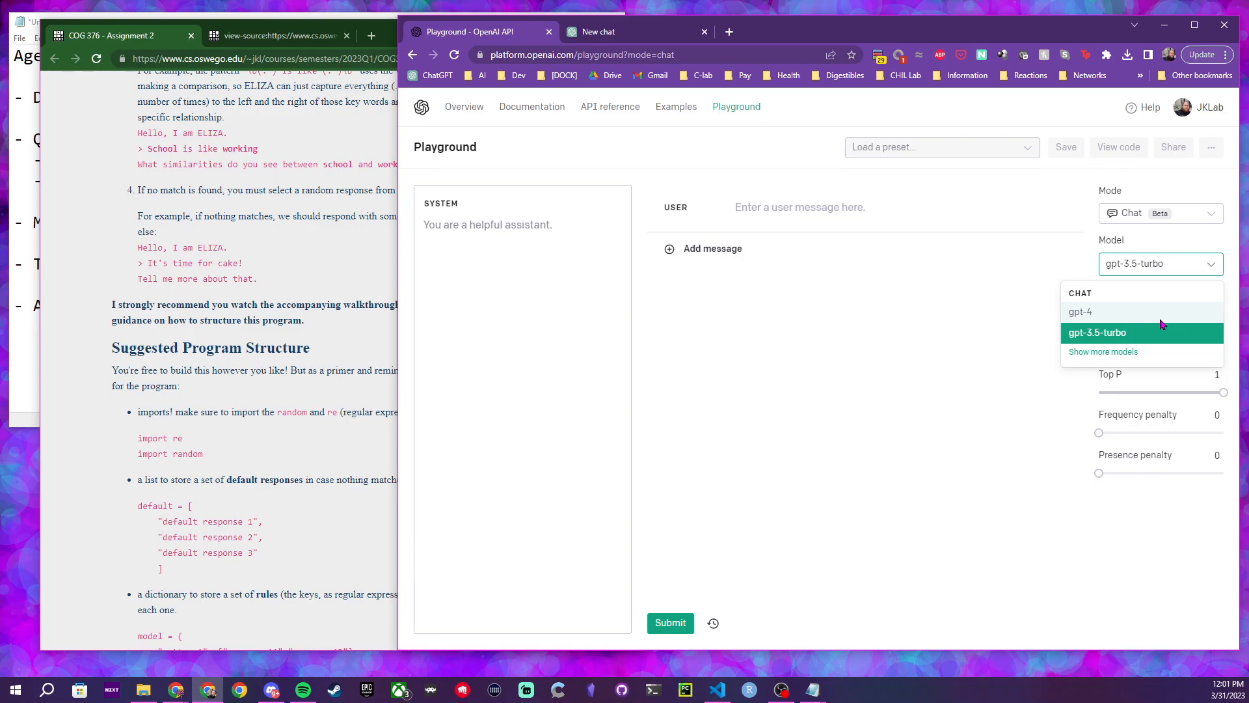
pyautogui.click(1125, 312)
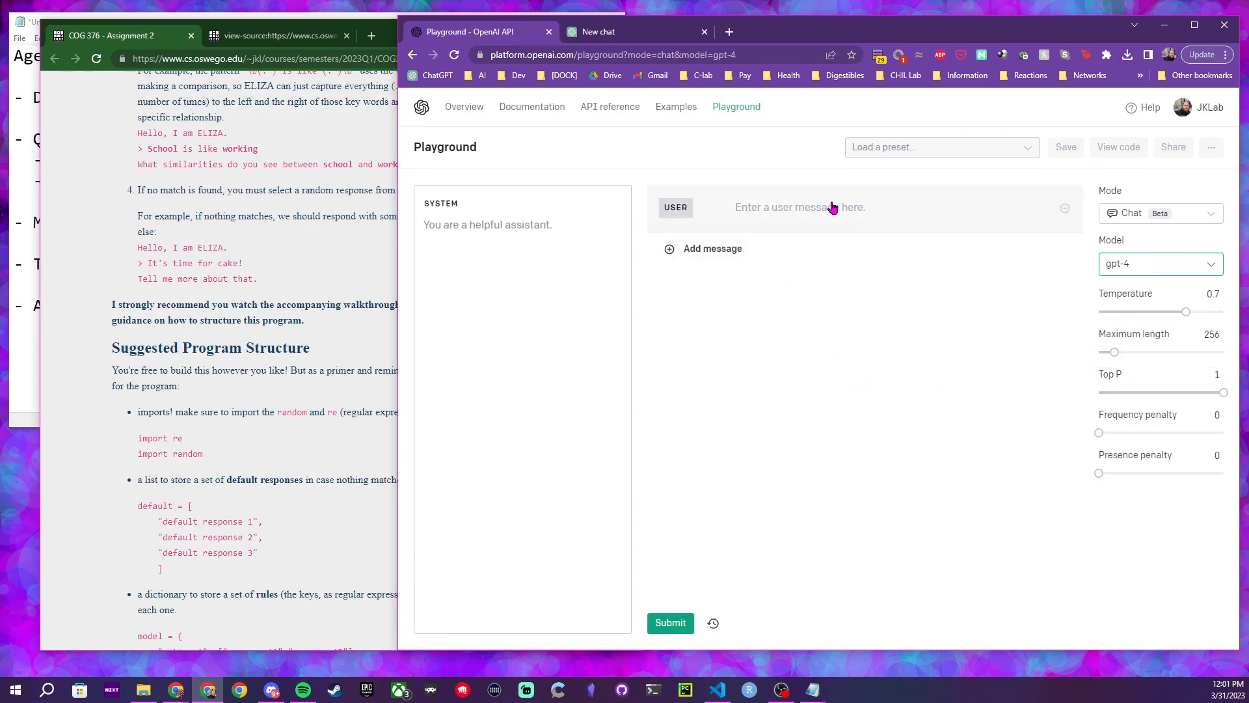
# Glance at the ChatGPT chat for comparison and set the Playground's maximum length to 2048
pyautogui.click(618, 34)
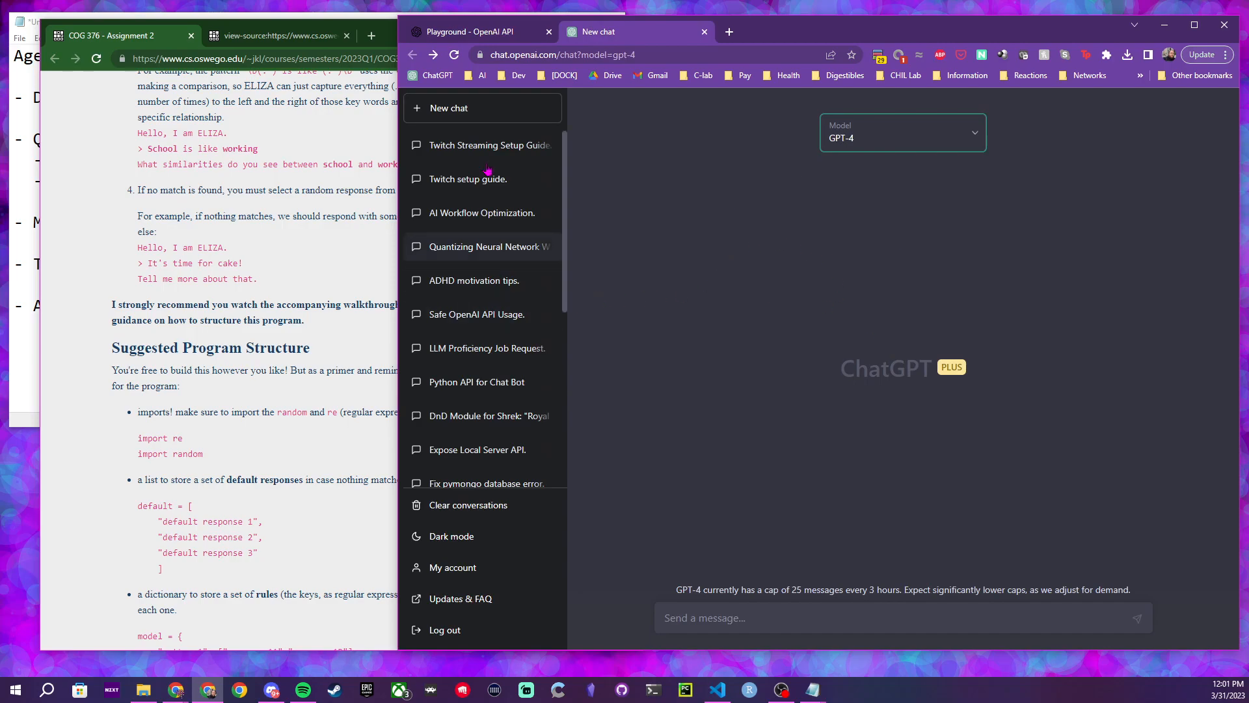
pyautogui.click(482, 32)
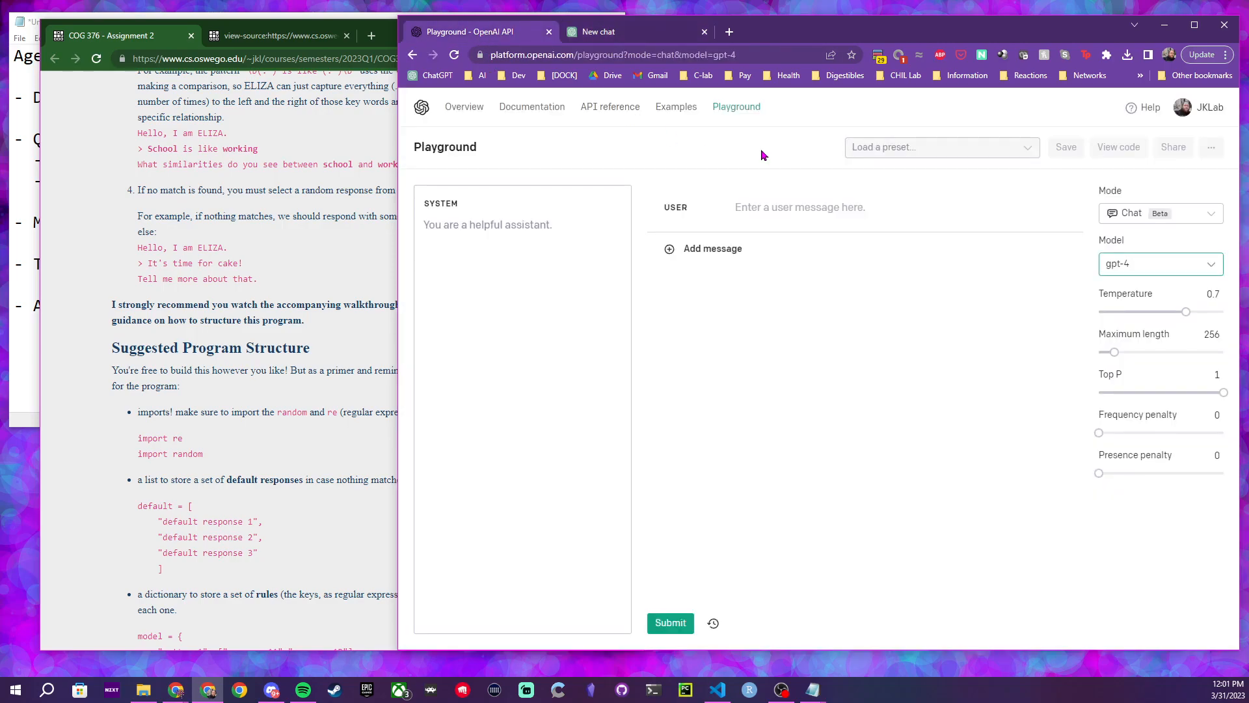
pyautogui.moveTo(1115, 352); pyautogui.dragTo(1241, 348)
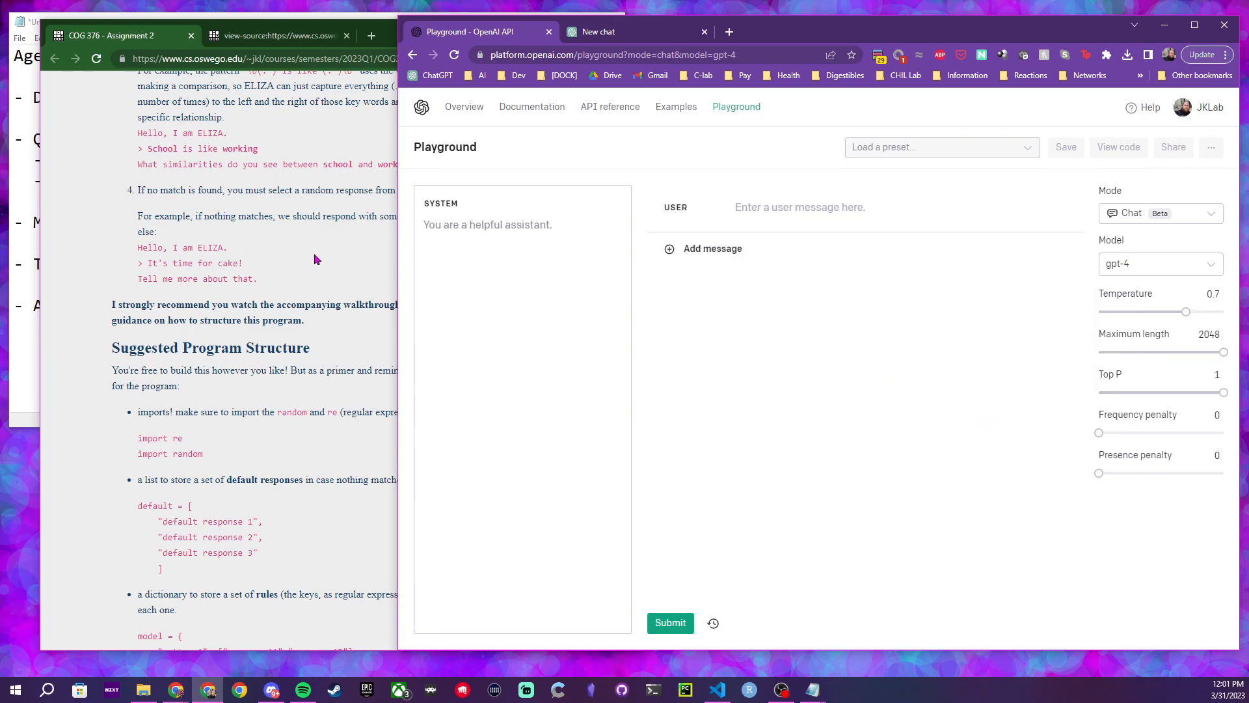
# Start the user message by requesting the third and final assignment of a cognitive science course about computational language models, on learning to use ChatGPT
pyautogui.click(324, 276)
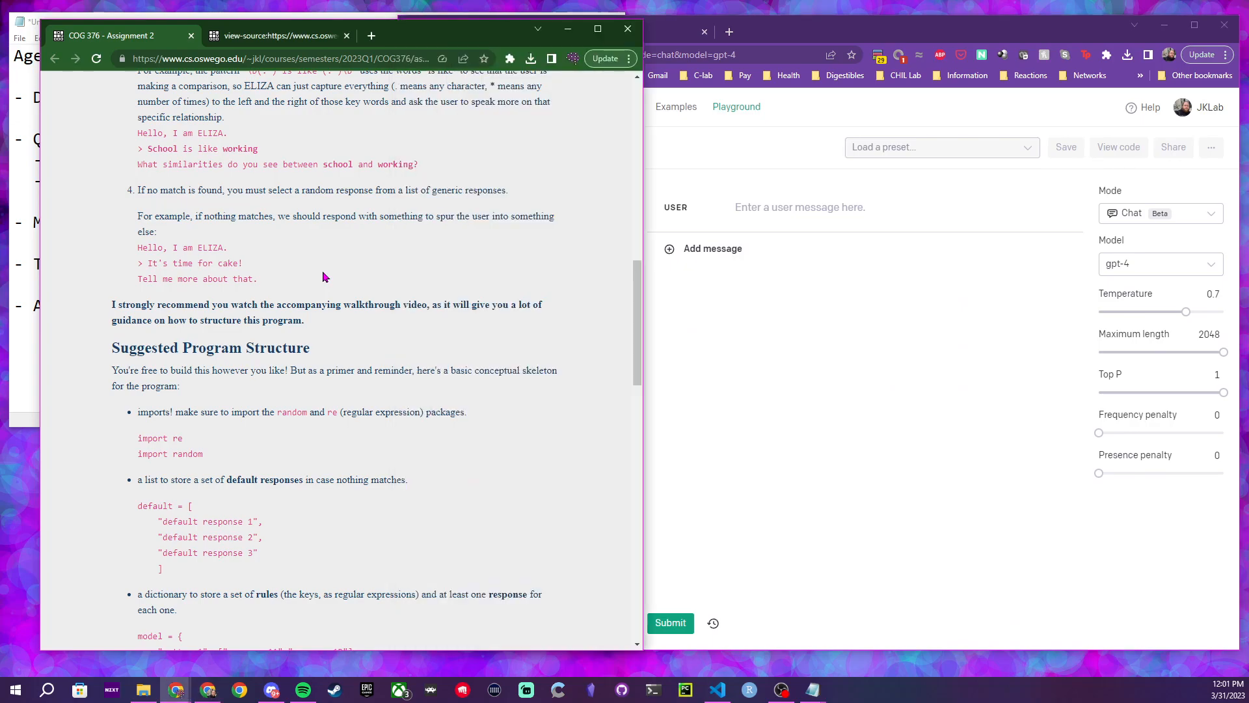
pyautogui.click(782, 240)
pyautogui.click(839, 205)
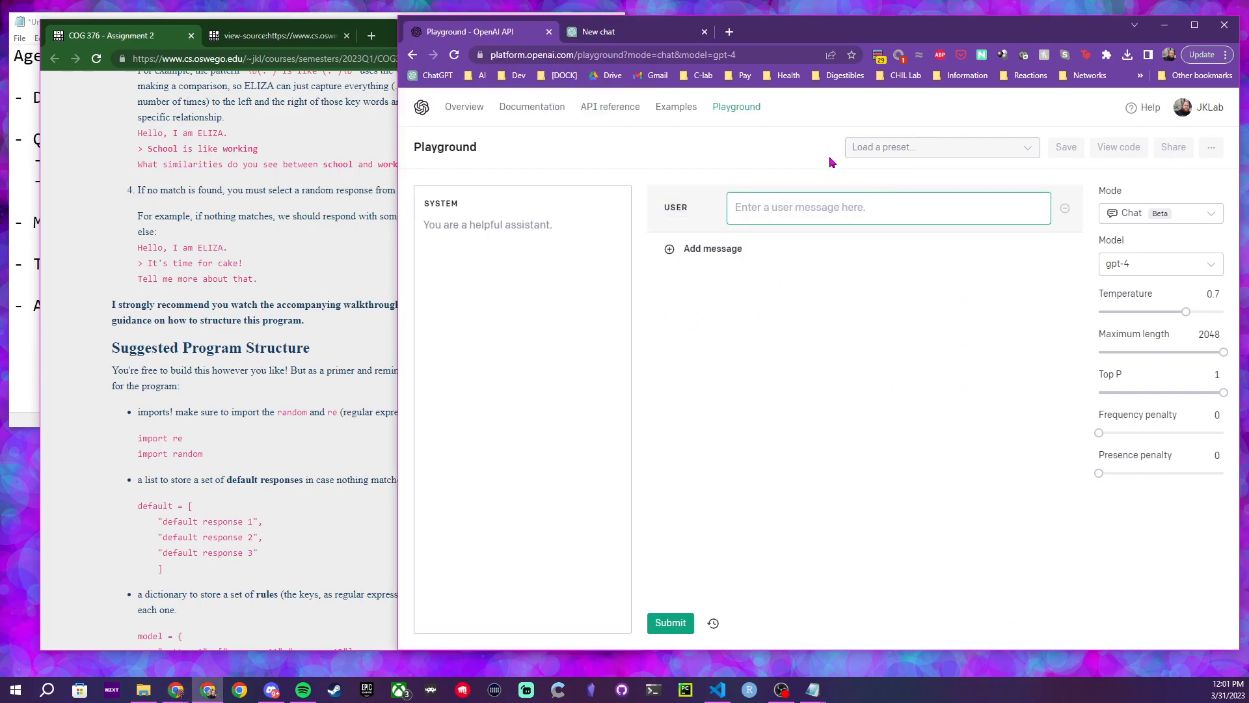
pyautogui.write("Hey! I'd like to write the third and final assignment for a cou")
pyautogui.press('BackSpace')
pyautogui.write('gnitive science course about computational language models. I want the assignment to be about learning to use')
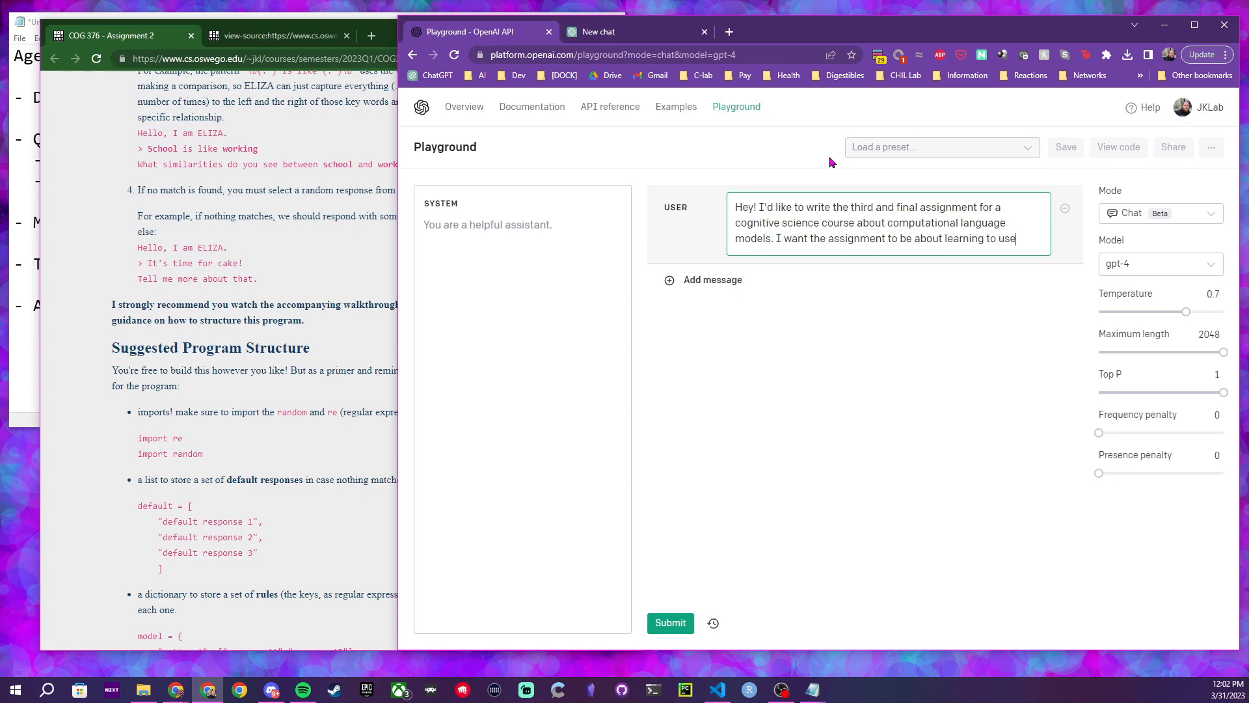
pyautogui.write(' ChatGPT')
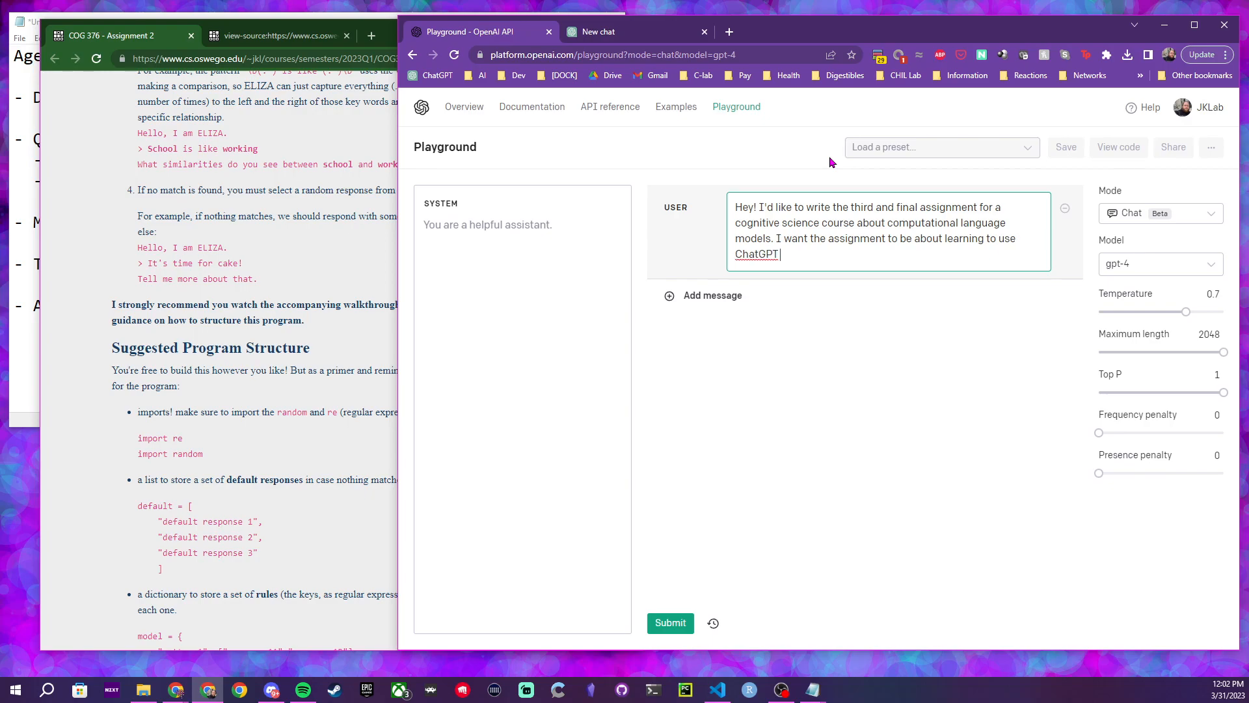
# Continue the sentence about using ChatGPT with "to learn new skills and create new things while interacting with it."
pyautogui.write(' to create')
pyautogui.press('BackSpace')
pyautogui.press('BackSpace')
pyautogui.press('BackSpace')
pyautogui.press('BackSpace')
pyautogui.press('BackSpace')
pyautogui.press('BackSpace')
pyautogui.press('BackSpace')
pyautogui.write('learn new skills and create new things ')
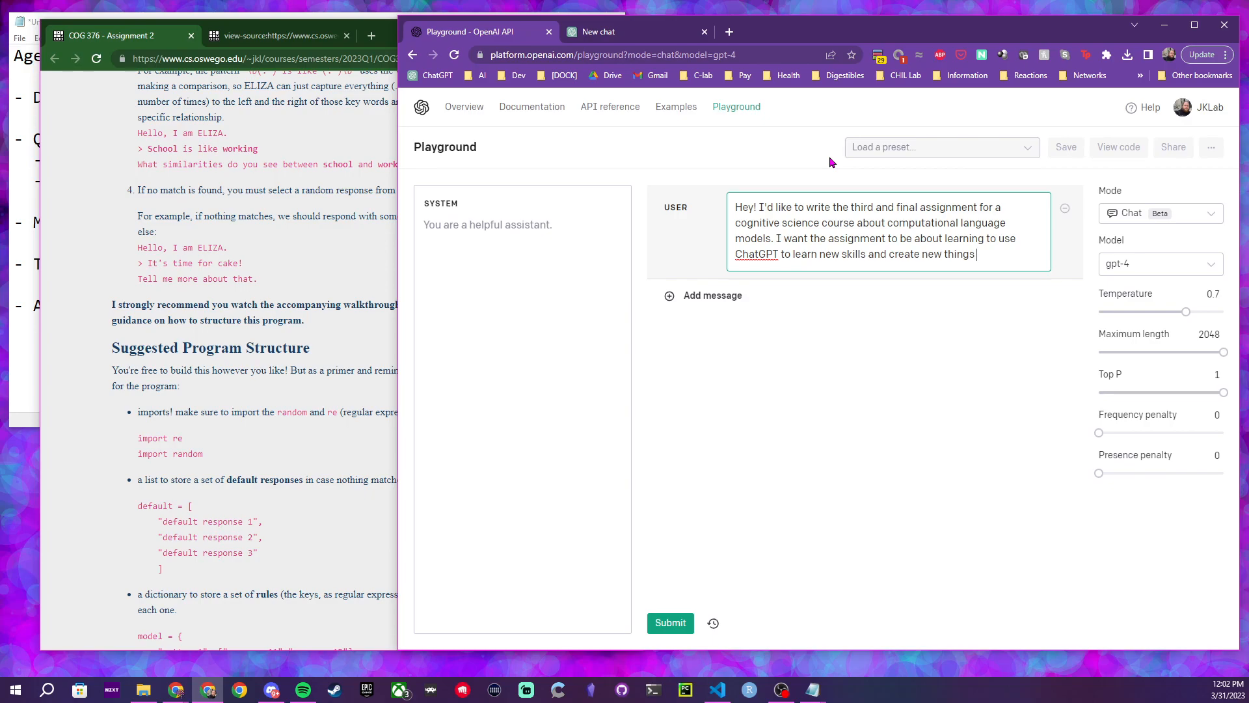
pyautogui.write('while interact')
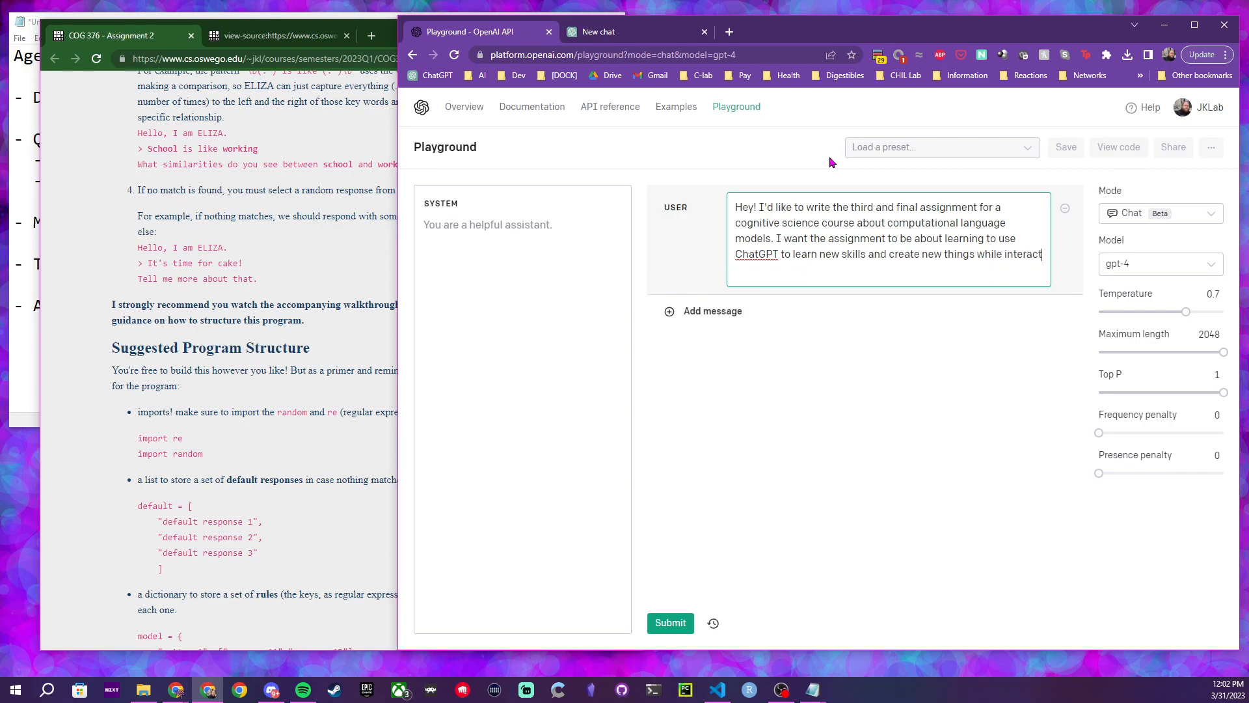
pyautogui.write('ing with it. This as')
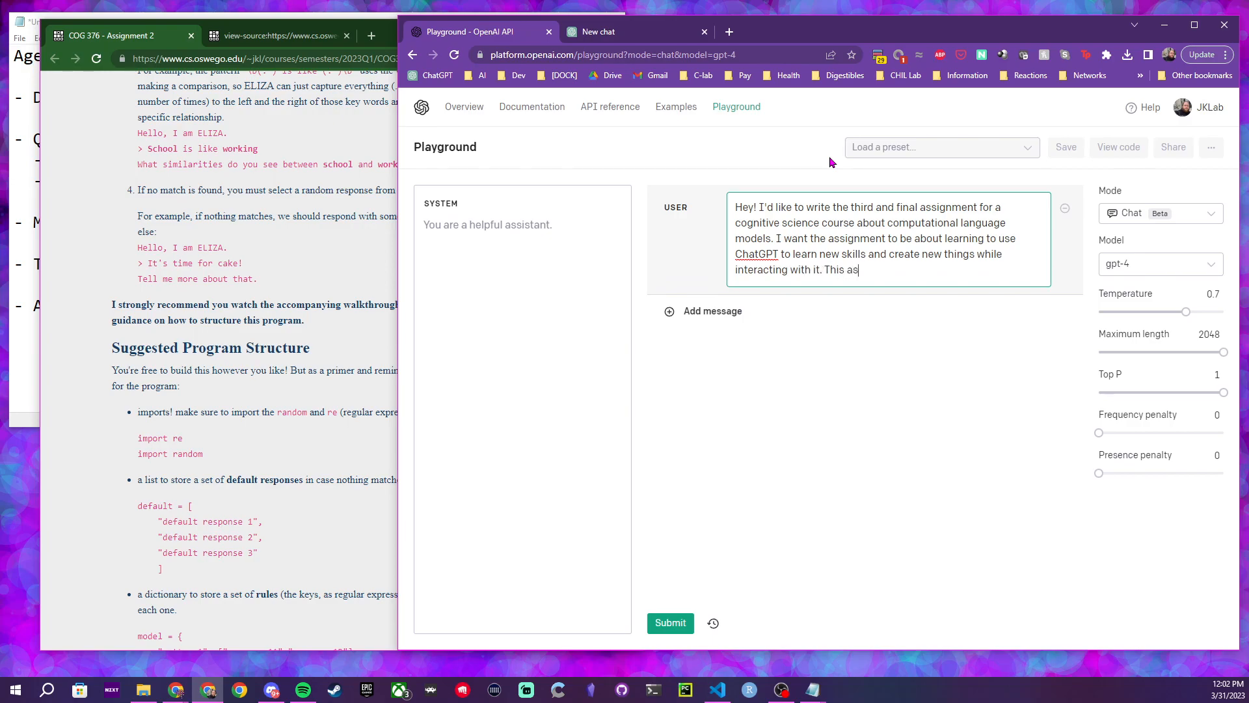
# Add that the assignment should be more open-ended than the example attached below and involve no coding, only learning to interact with the bot
pyautogui.write('signment should be more open-ended t')
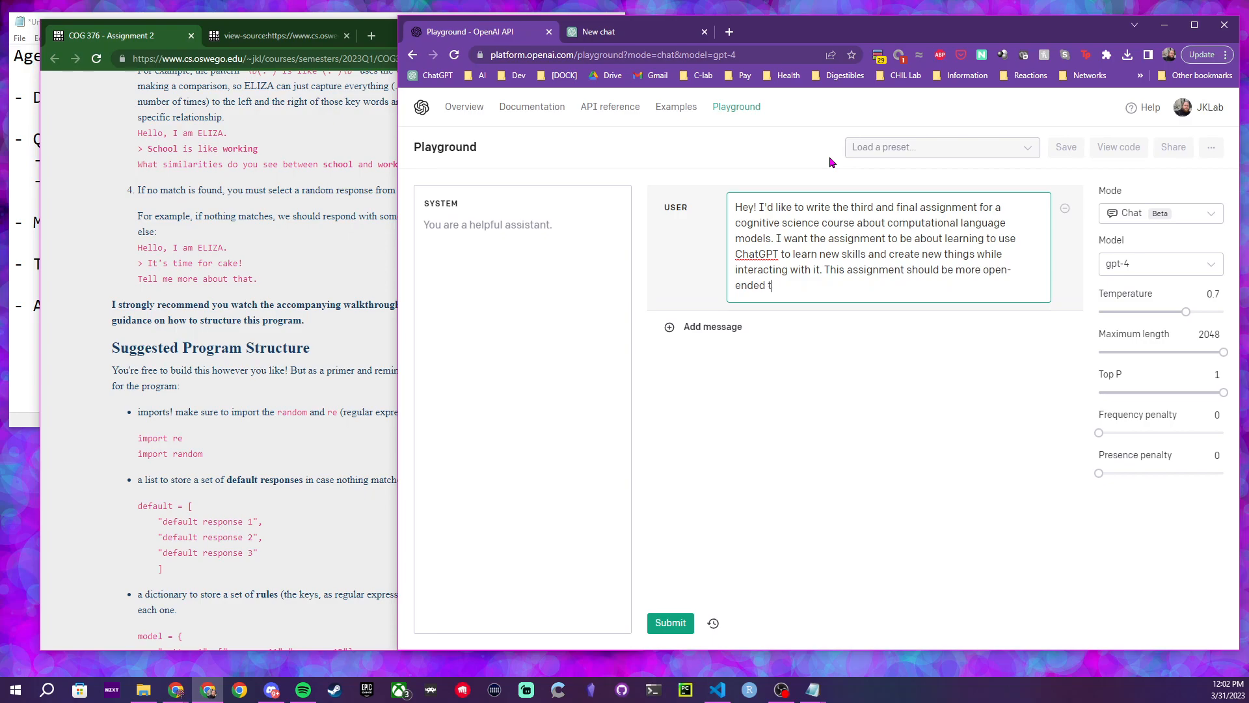
pyautogui.write('han the example I am attaching below, an')
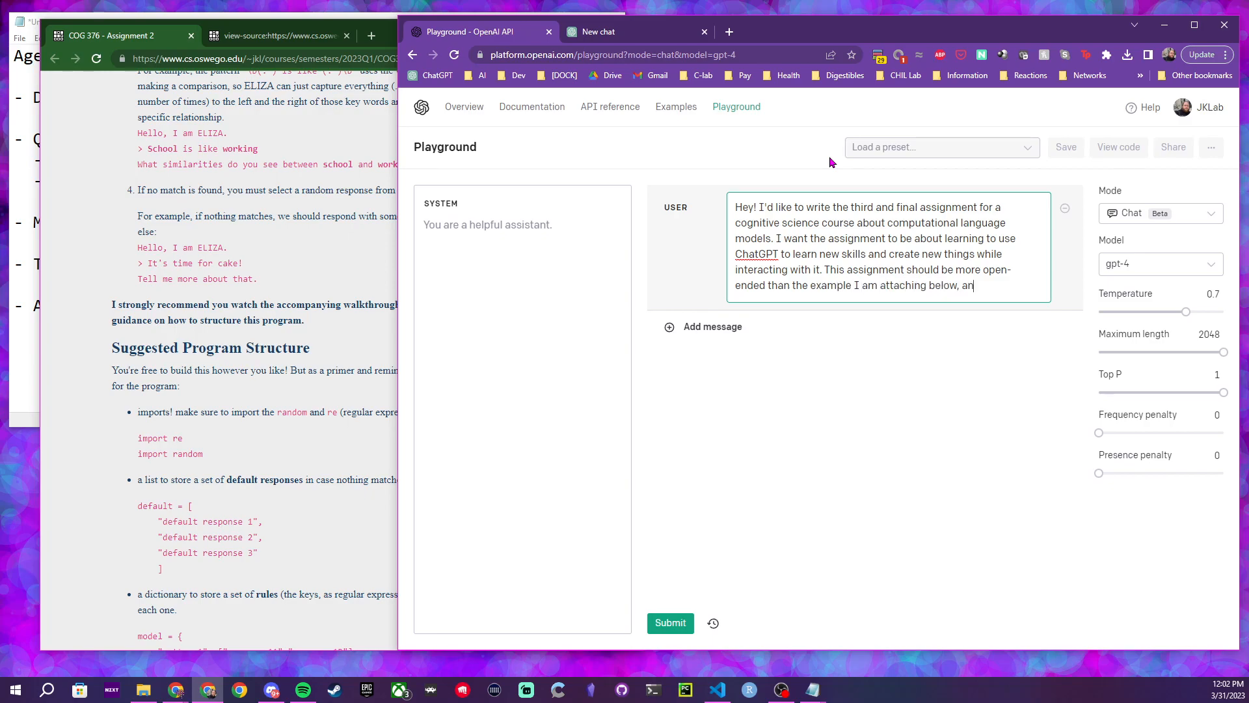
pyautogui.write('d it should involve no c')
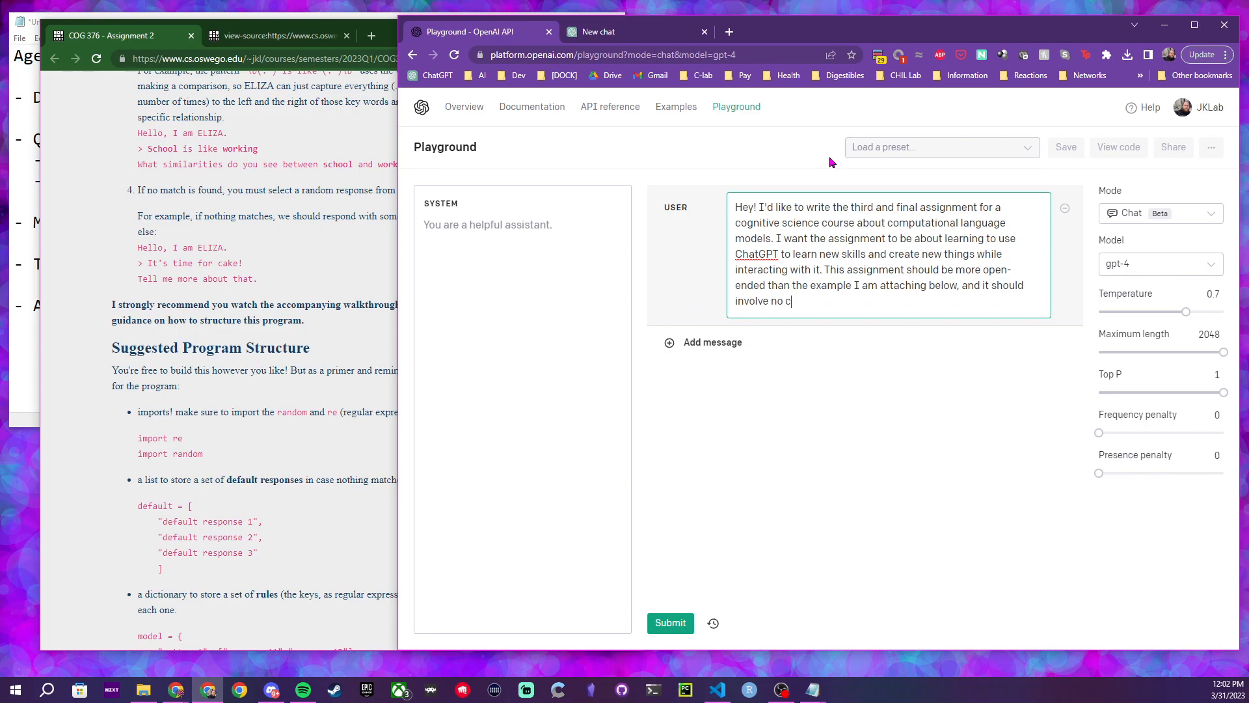
pyautogui.write('oding, only learning to interact with t')
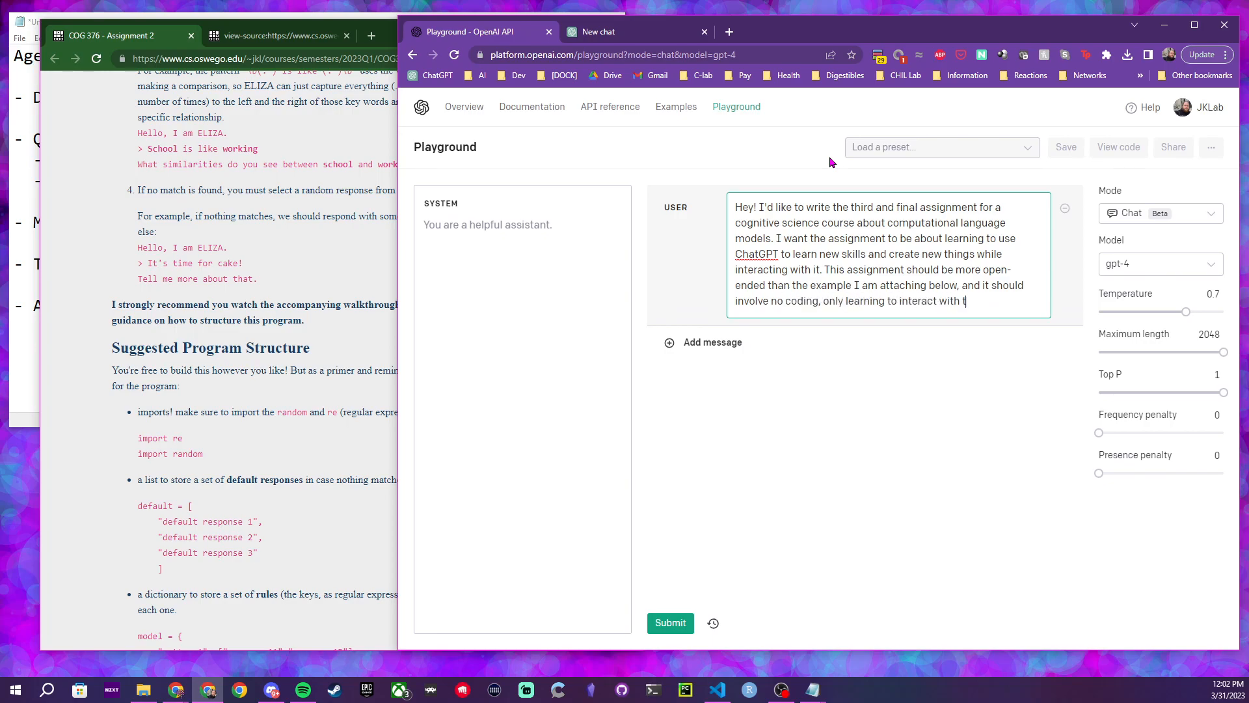
pyautogui.write('he bot.')
# Add a paragraph asking to use the example below and match its style and voice as closely as possible, followed by a dashed separator line
pyautogui.press('Return')
pyautogui.press('Return')
pyautogui.write('Use')
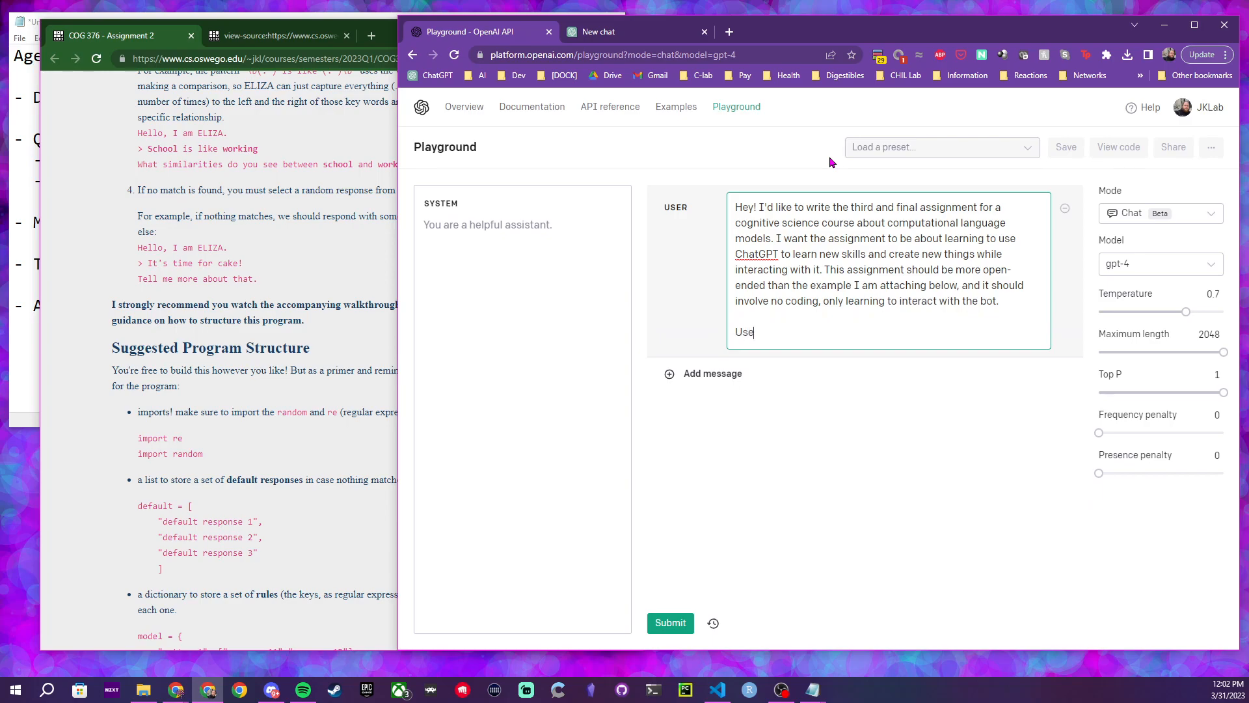
pyautogui.write(' this example below, and try to match m')
pyautogui.press('BackSpace')
pyautogui.write('the style')
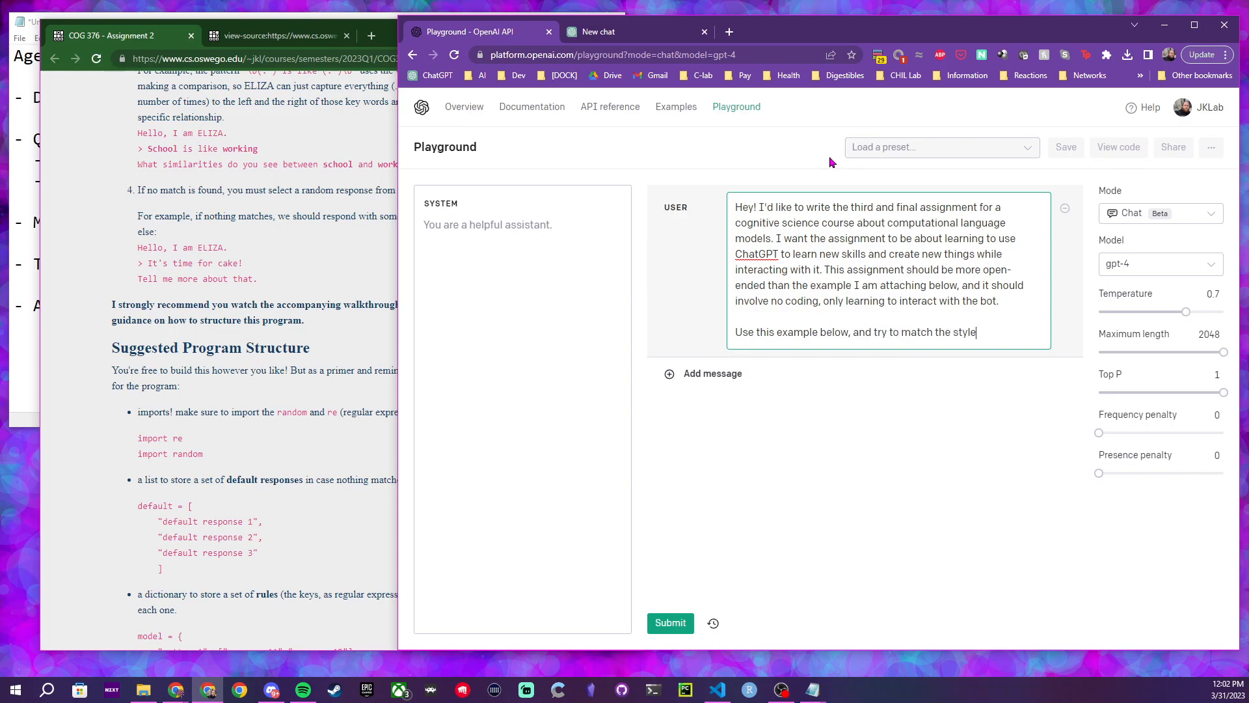
pyautogui.write(' and voice as closely as you can.')
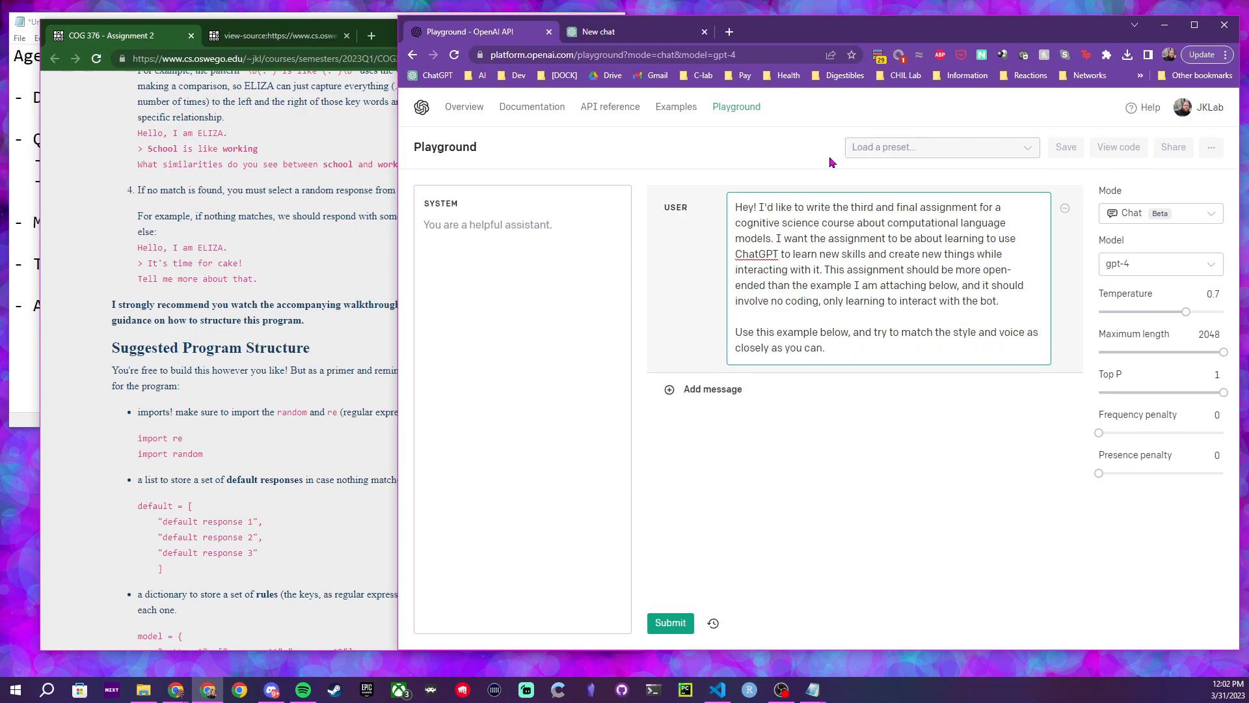
pyautogui.press('Return')
pyautogui.press('Return')
pyautogui.write('---------')
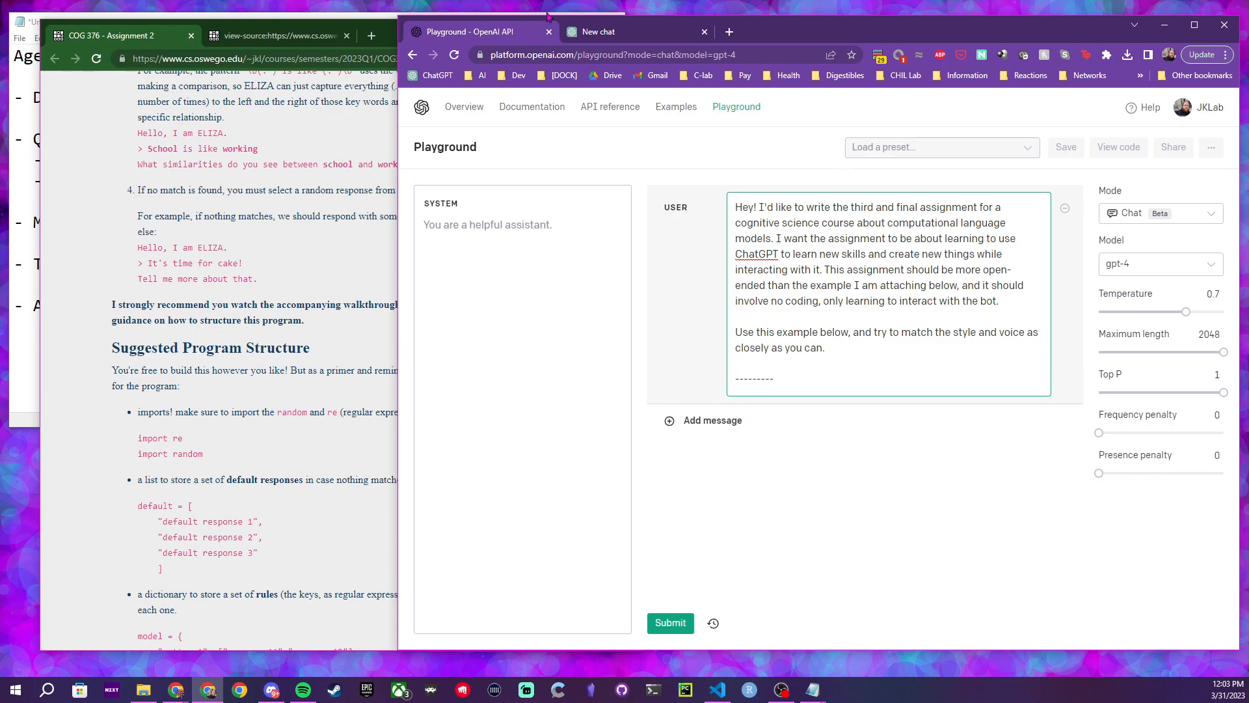
# Switch to the Assignment 2 page source and copy its entire HTML
pyautogui.hotkey('alt', 'Tab')
pyautogui.hotkey('ctrl', 'a')
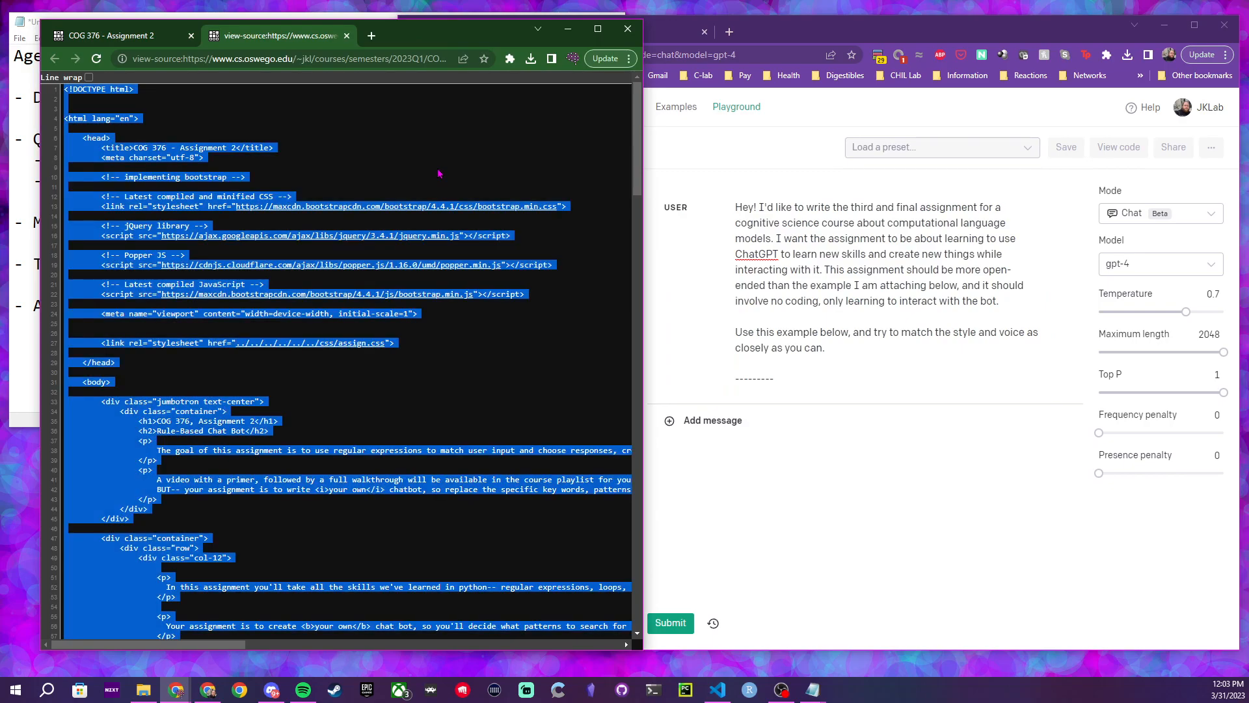
pyautogui.click(433, 168)
# Examine the Assignment 2 HTML source from its head section through the requirements and programming tips to the closing body tag
pyautogui.scroll(-8, 432, 168)
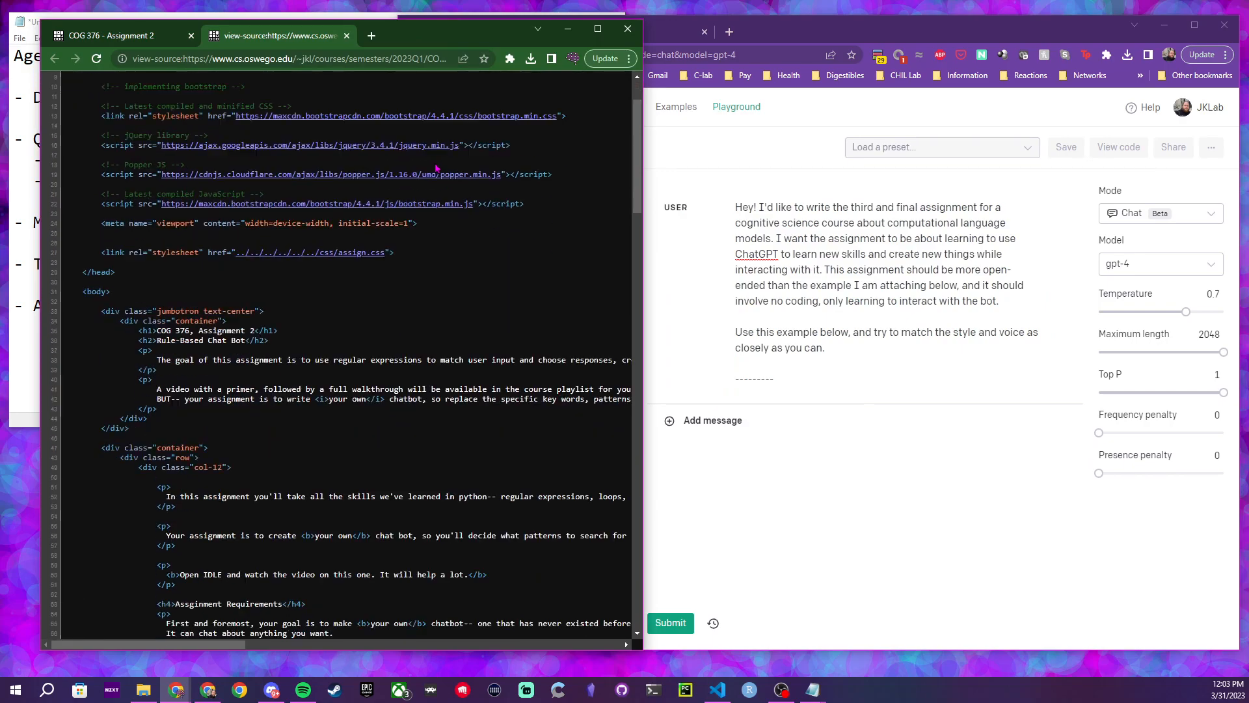
pyautogui.scroll(8, 556, 380)
pyautogui.moveTo(116, 362); pyautogui.dragTo(64, 108)
pyautogui.scroll(-3, 432, 236)
pyautogui.click(438, 218)
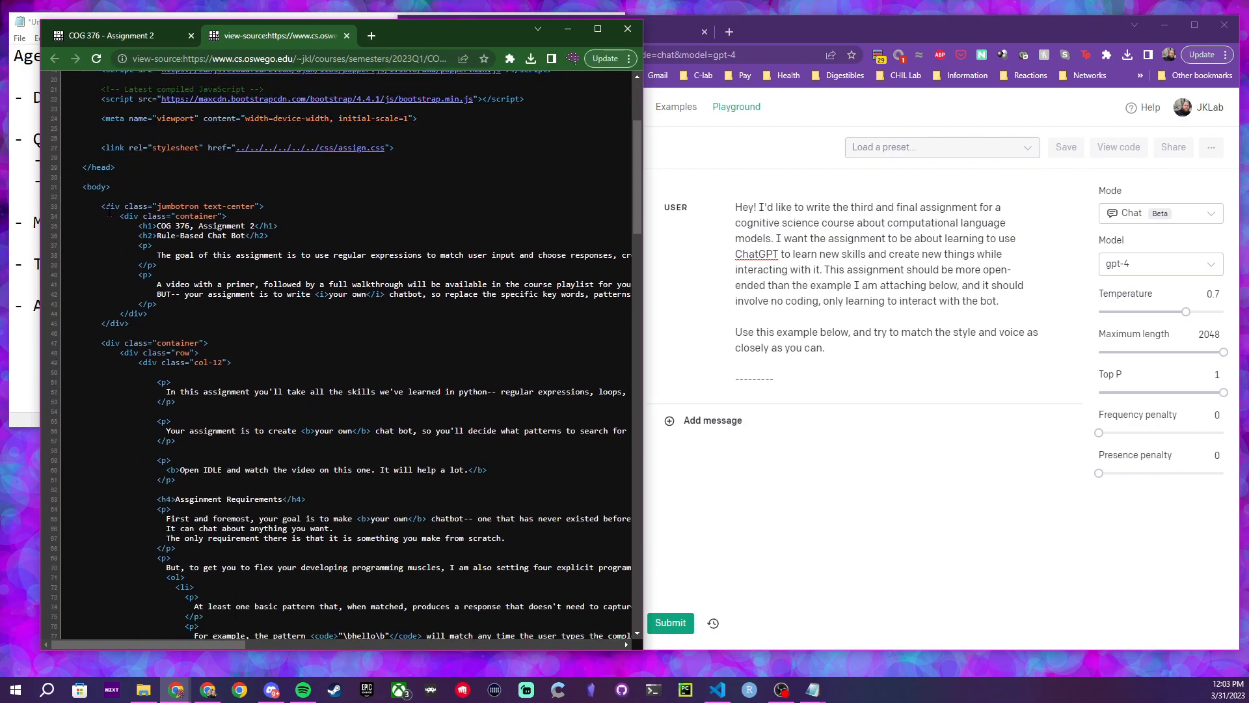
pyautogui.moveTo(97, 204); pyautogui.dragTo(251, 314)
pyautogui.scroll(-3, 251, 315)
pyautogui.moveTo(144, 196); pyautogui.dragTo(420, 599)
pyautogui.scroll(-18, 421, 486)
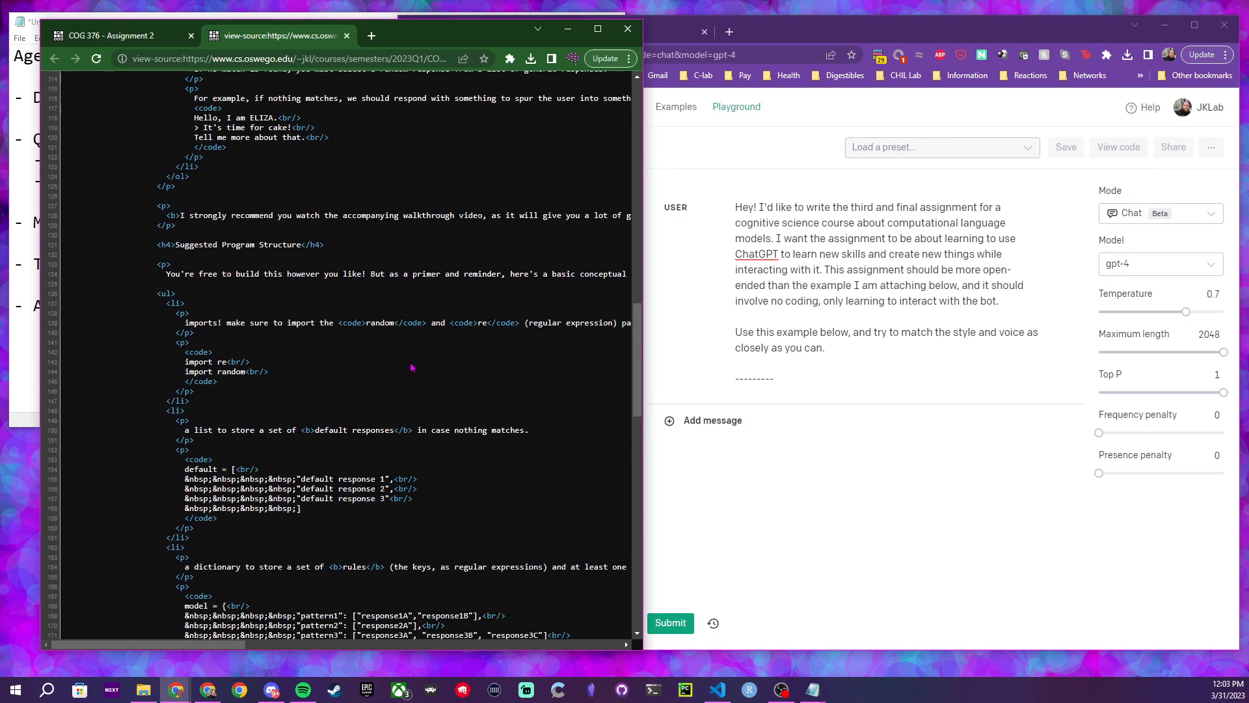
pyautogui.scroll(-10, 404, 350)
pyautogui.moveTo(260, 253); pyautogui.dragTo(345, 430)
pyautogui.click(355, 431)
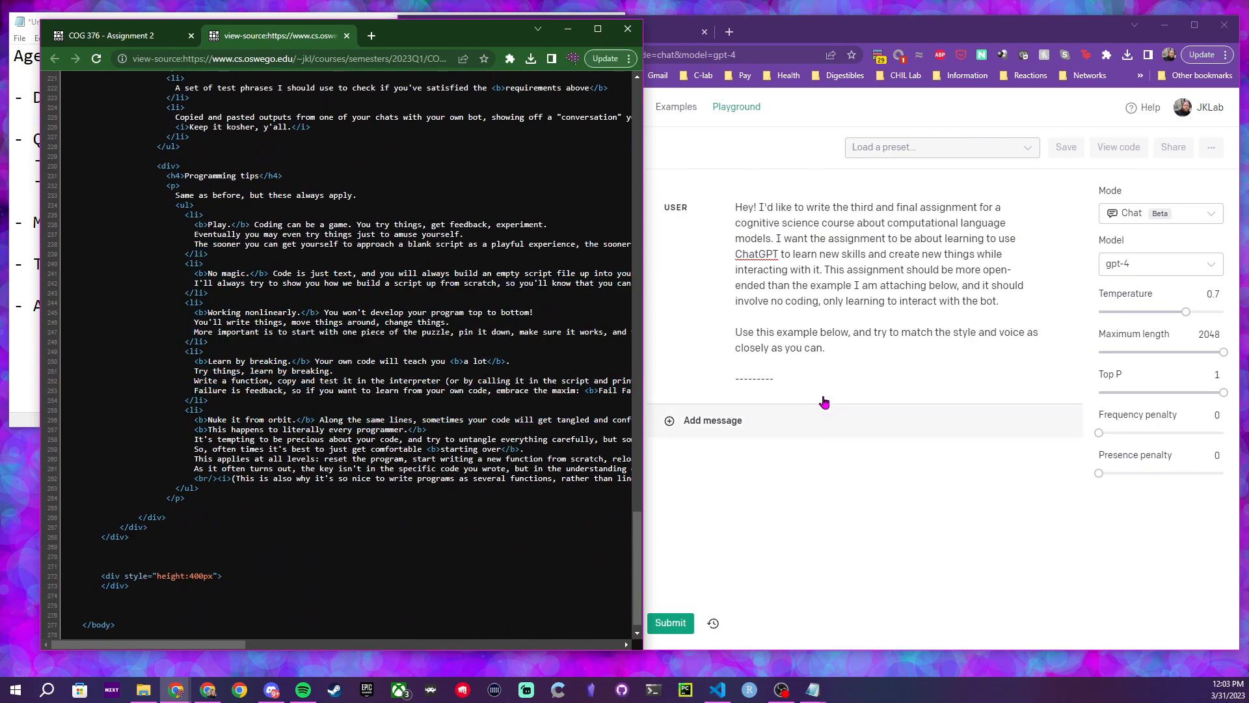
# Paste the copied Assignment 2 HTML into the Playground user message below the dashed separator, after a blank line
pyautogui.click(833, 389)
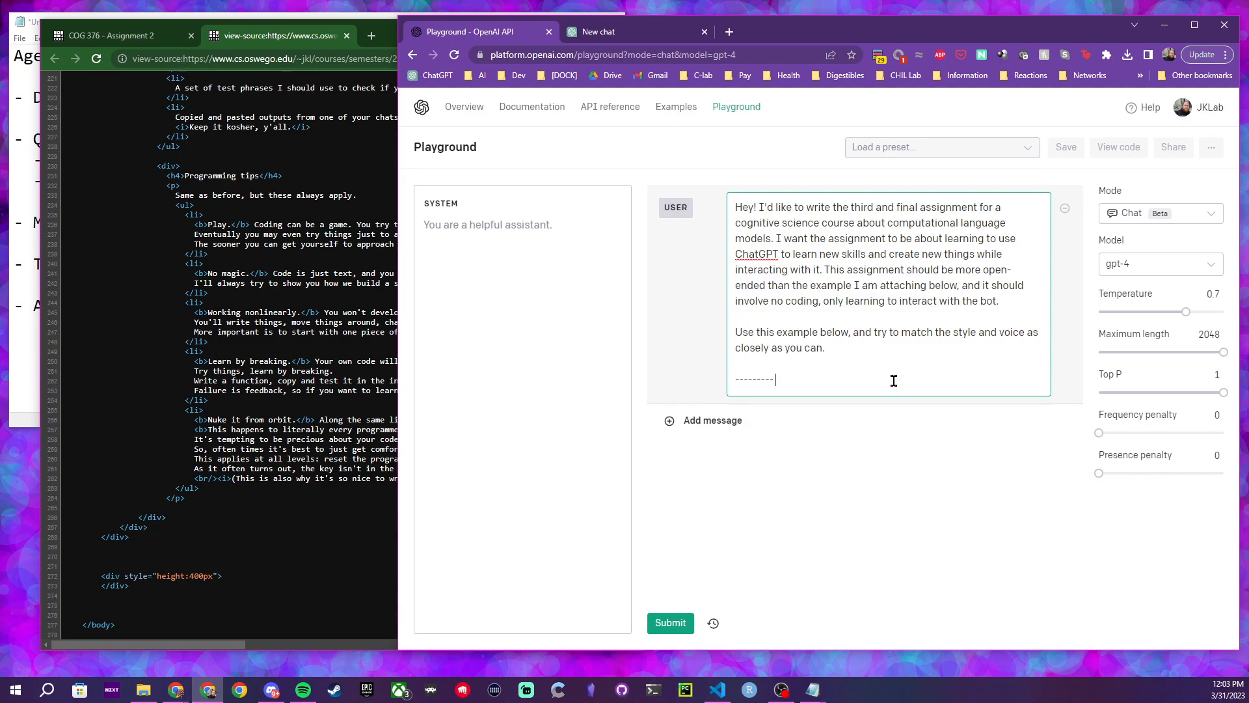
pyautogui.press('Return')
pyautogui.press('Return')
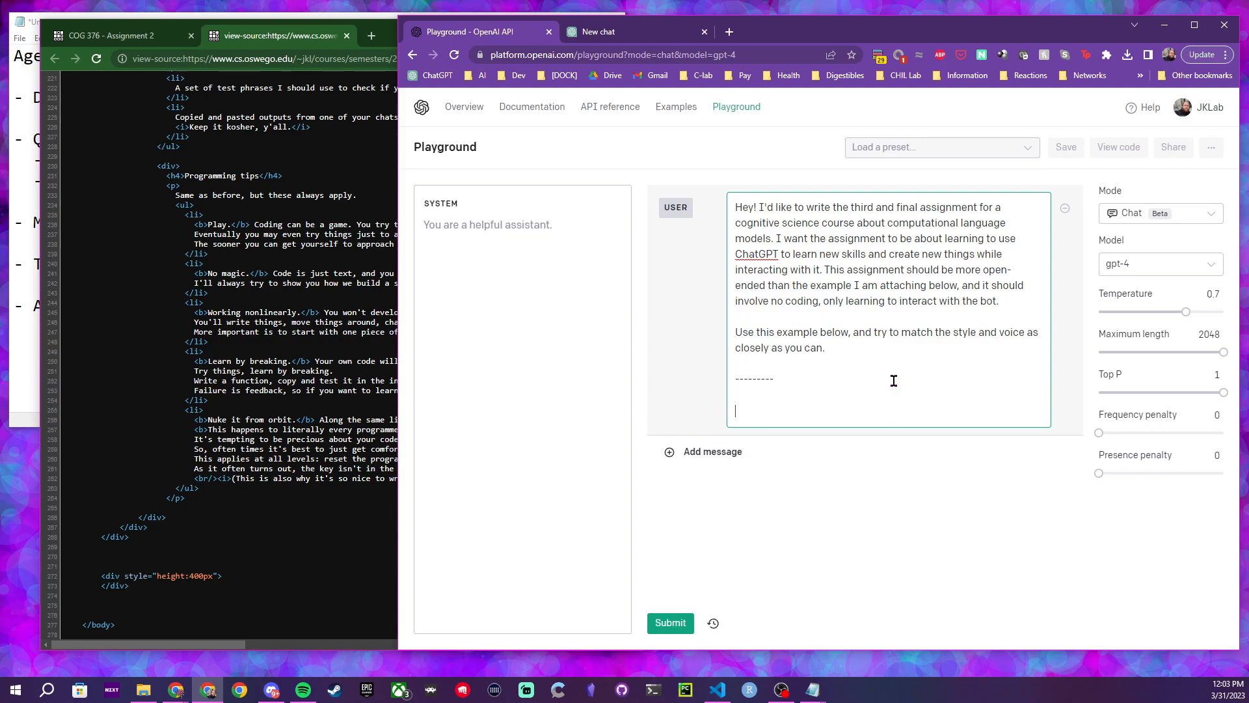
pyautogui.hotkey('ctrl', 'v')
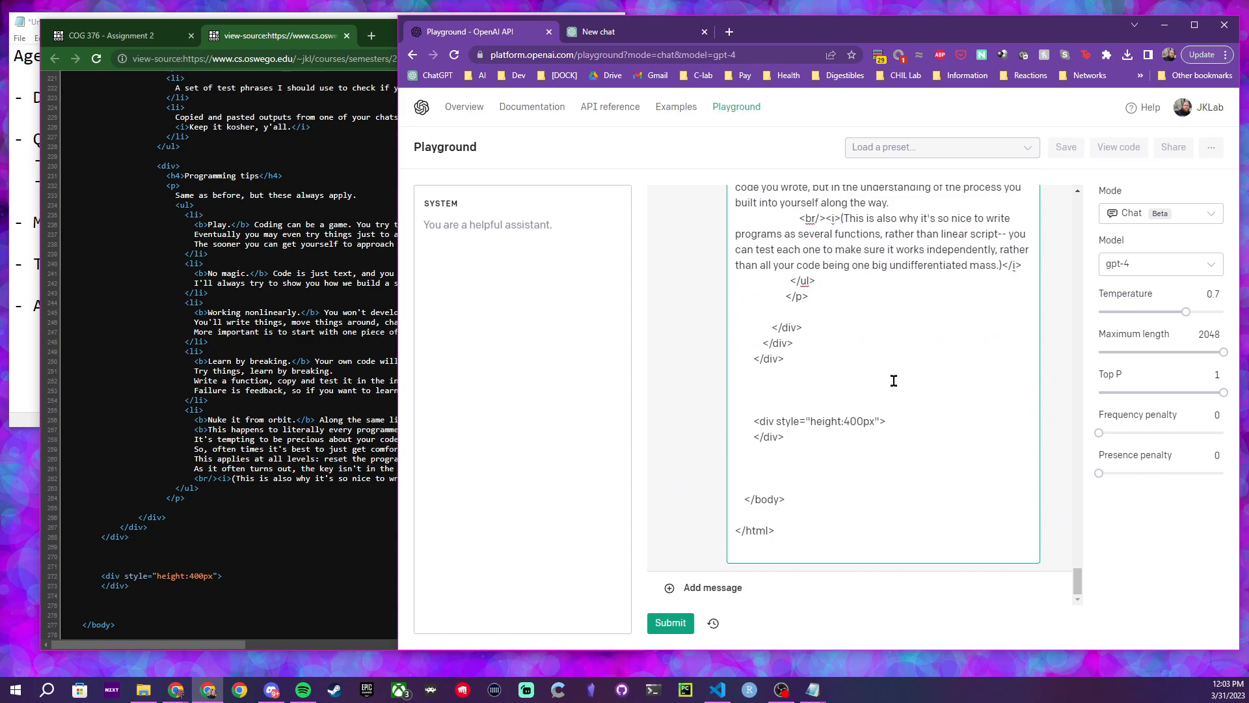
# Check the full prompt with its pasted HTML example and submit it to gpt-4
pyautogui.scroll(20, 893, 380)
pyautogui.scroll(20, 894, 380)
pyautogui.scroll(10, 941, 386)
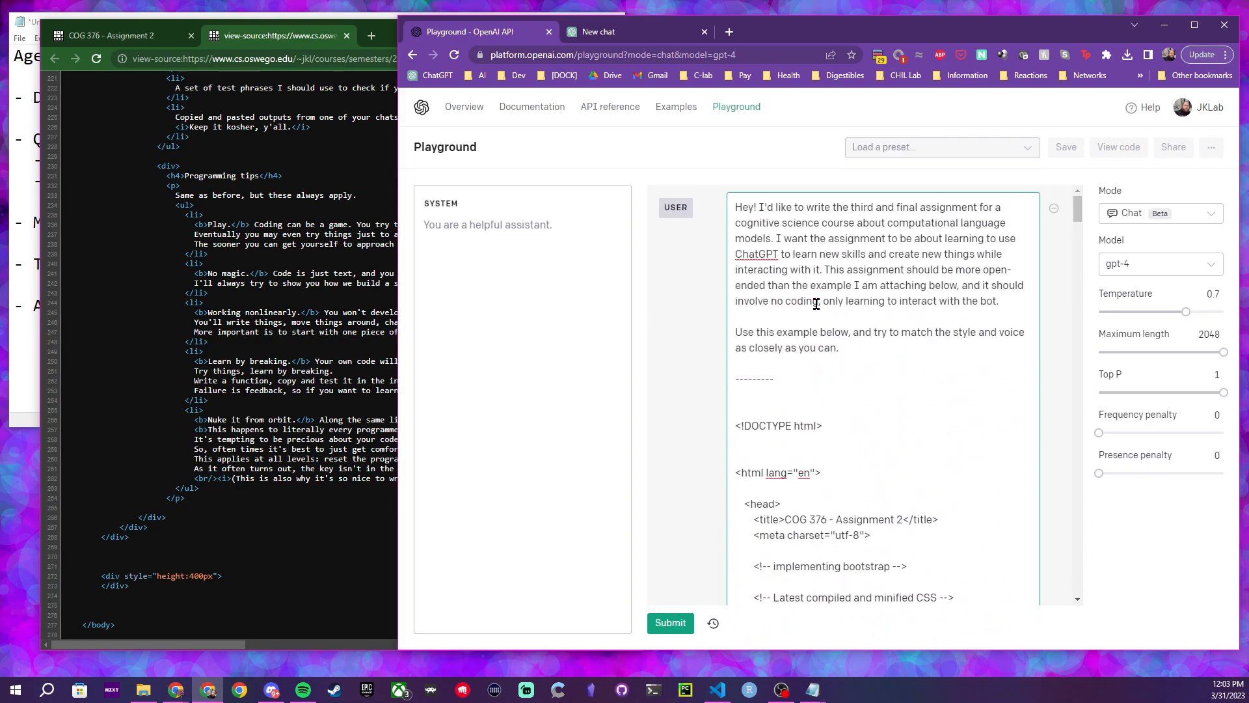
pyautogui.click(849, 351)
pyautogui.scroll(-20, 918, 359)
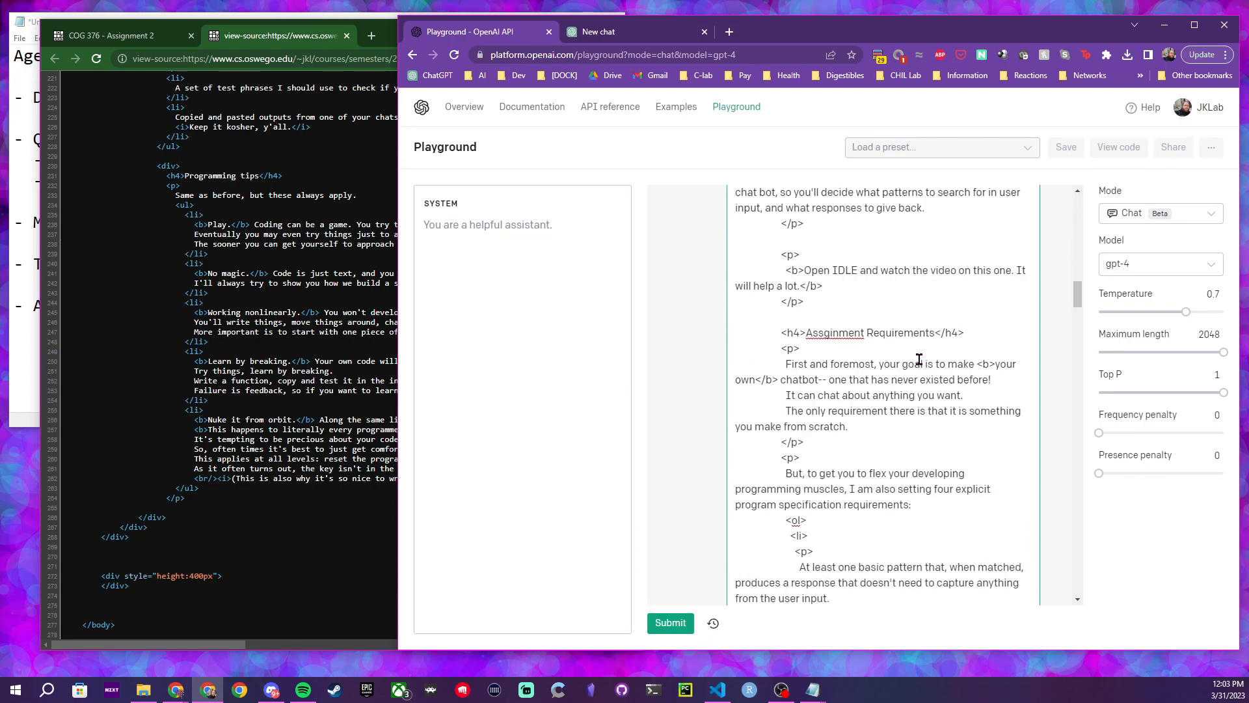
pyautogui.scroll(-20, 920, 359)
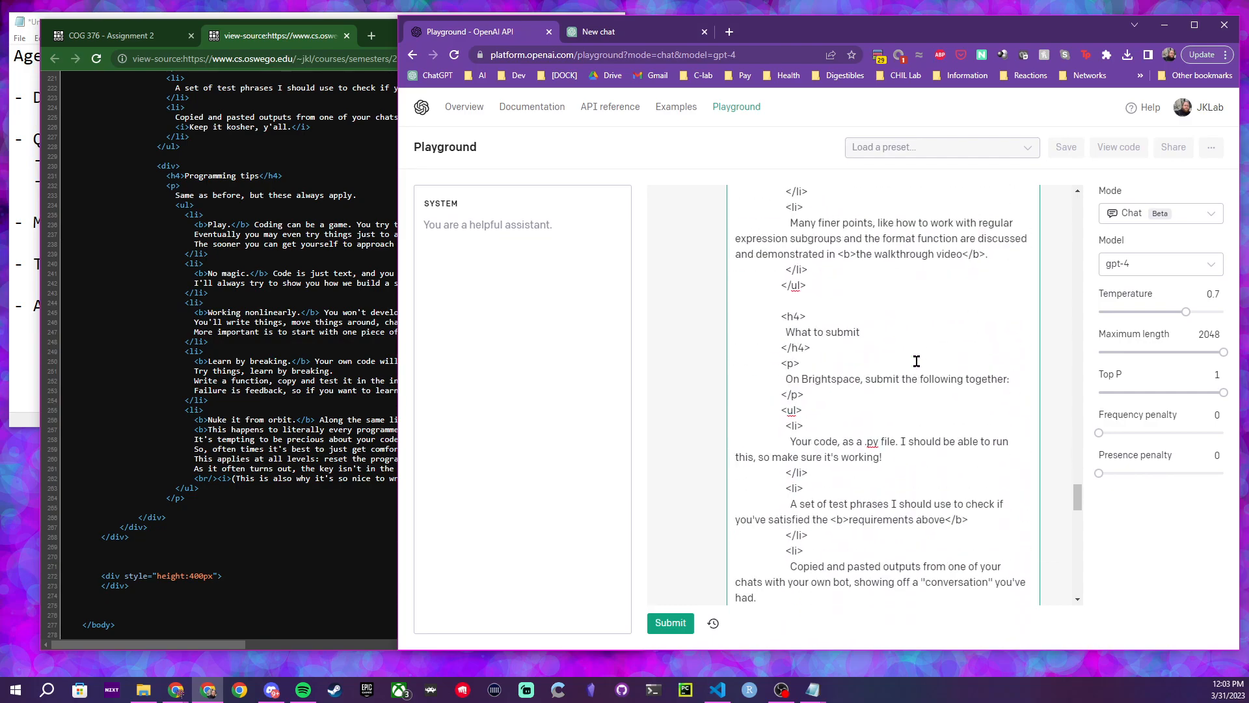
pyautogui.scroll(20, 918, 369)
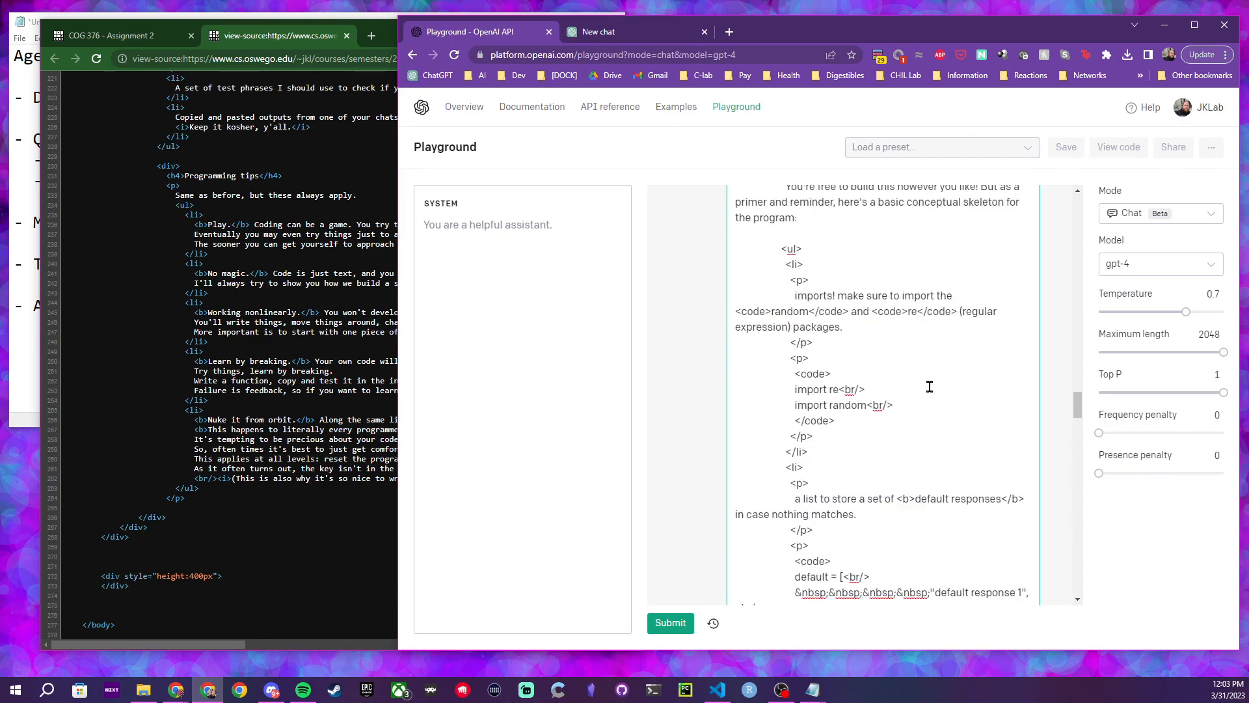
pyautogui.scroll(-20, 895, 331)
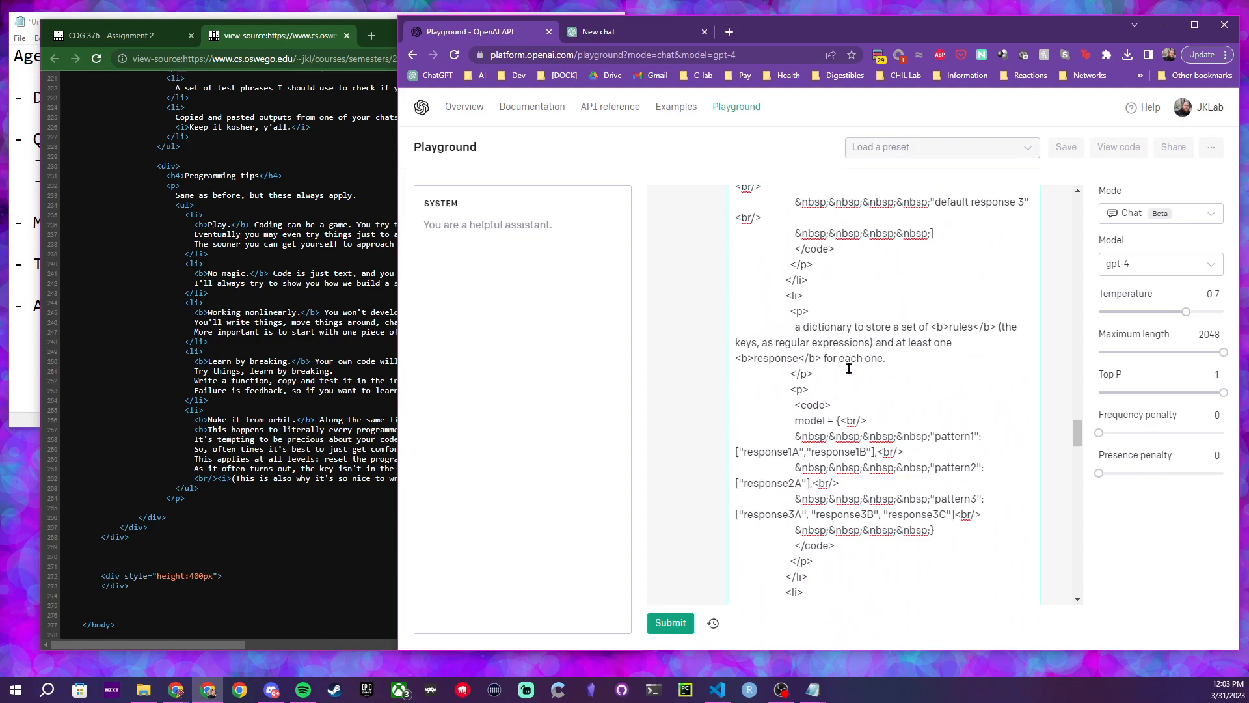
pyautogui.scroll(-10, 846, 429)
pyautogui.click(669, 622)
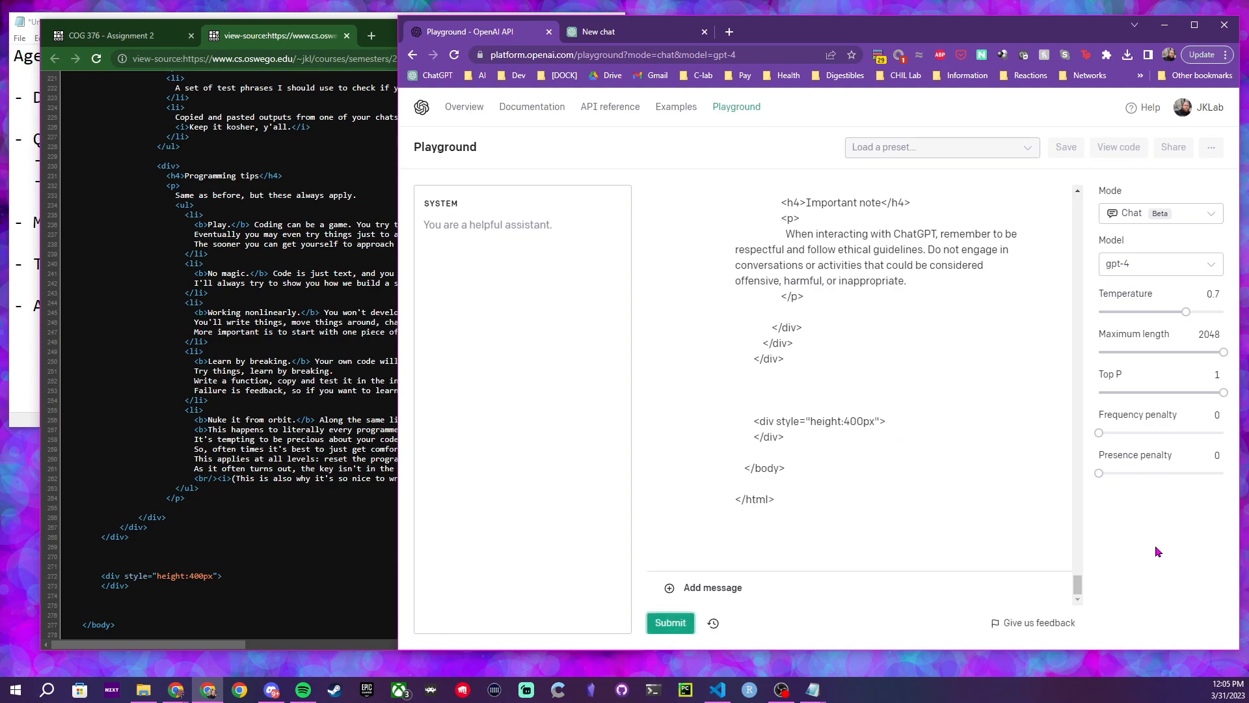
# Copy the assistant's entire generated Assignment 3 HTML, starting from the DOCTYPE declaration
pyautogui.click(859, 499)
pyautogui.hotkey('ctrl', 'a')
pyautogui.scroll(15, 793, 565)
pyautogui.scroll(-3, 800, 586)
pyautogui.scroll(10, 779, 306)
pyautogui.scroll(-7, 835, 325)
pyautogui.scroll(-12, 835, 326)
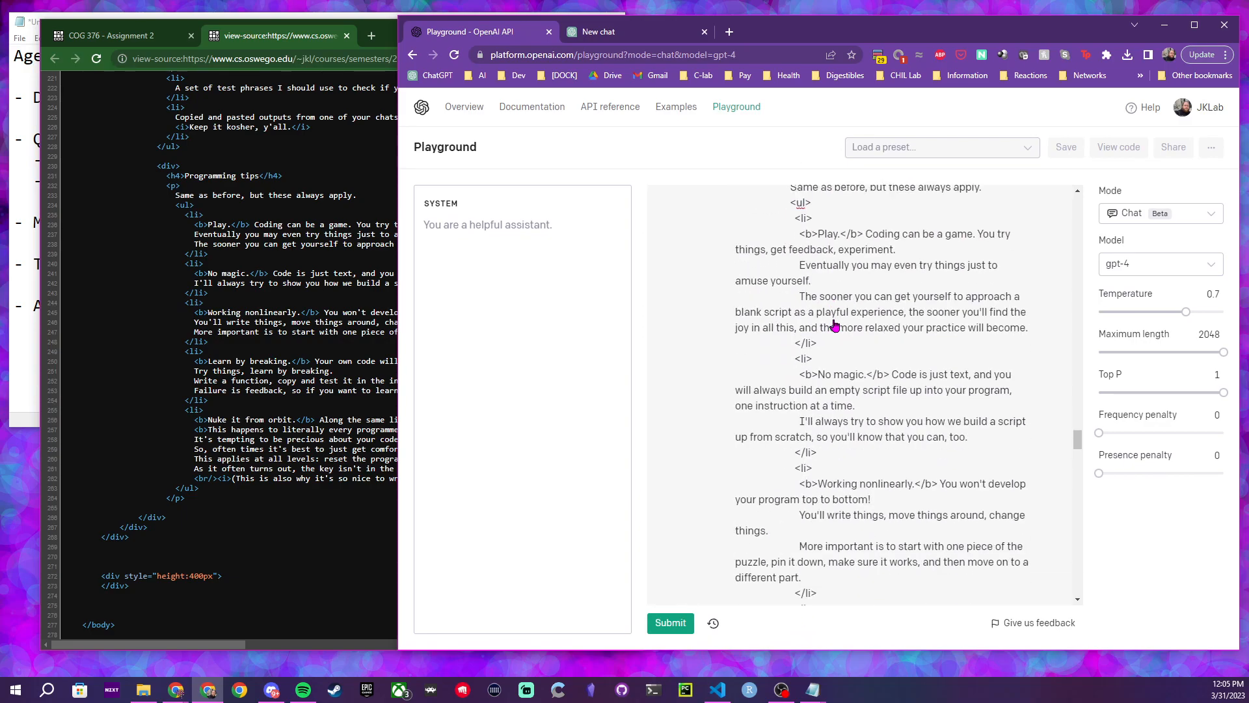
pyautogui.keyDown('shift'); pyautogui.click(737, 316); pyautogui.keyUp('shift')
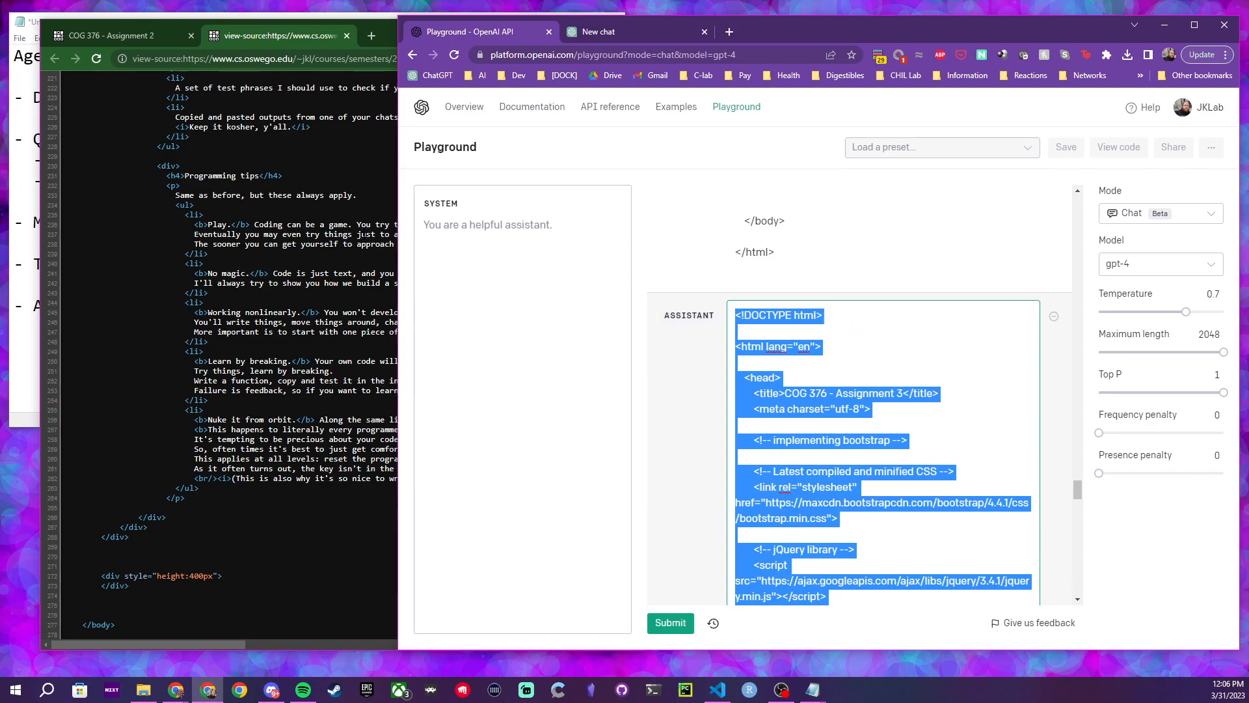
# Switch to Visual Studio Code and create a file named gpt4_assignment_output.html in the github folder
pyautogui.moveTo(818, 39); pyautogui.dragTo(785, 49)
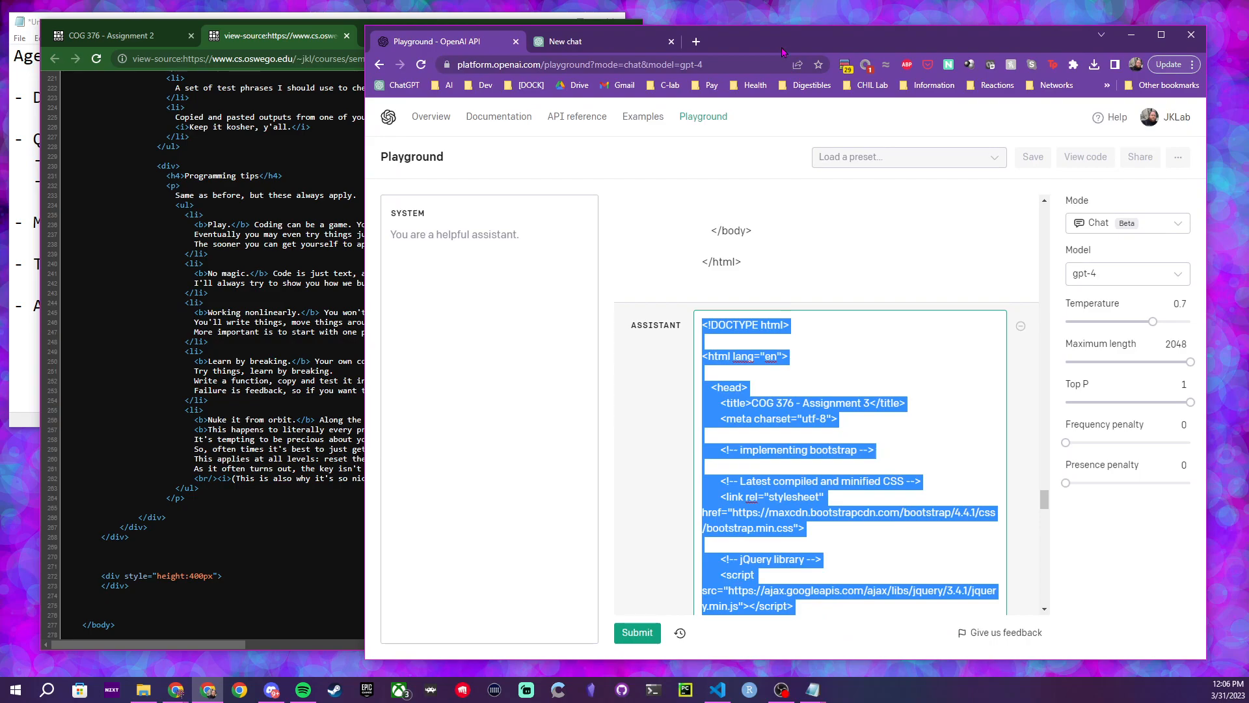
pyautogui.hotkey('alt', 'Tab')
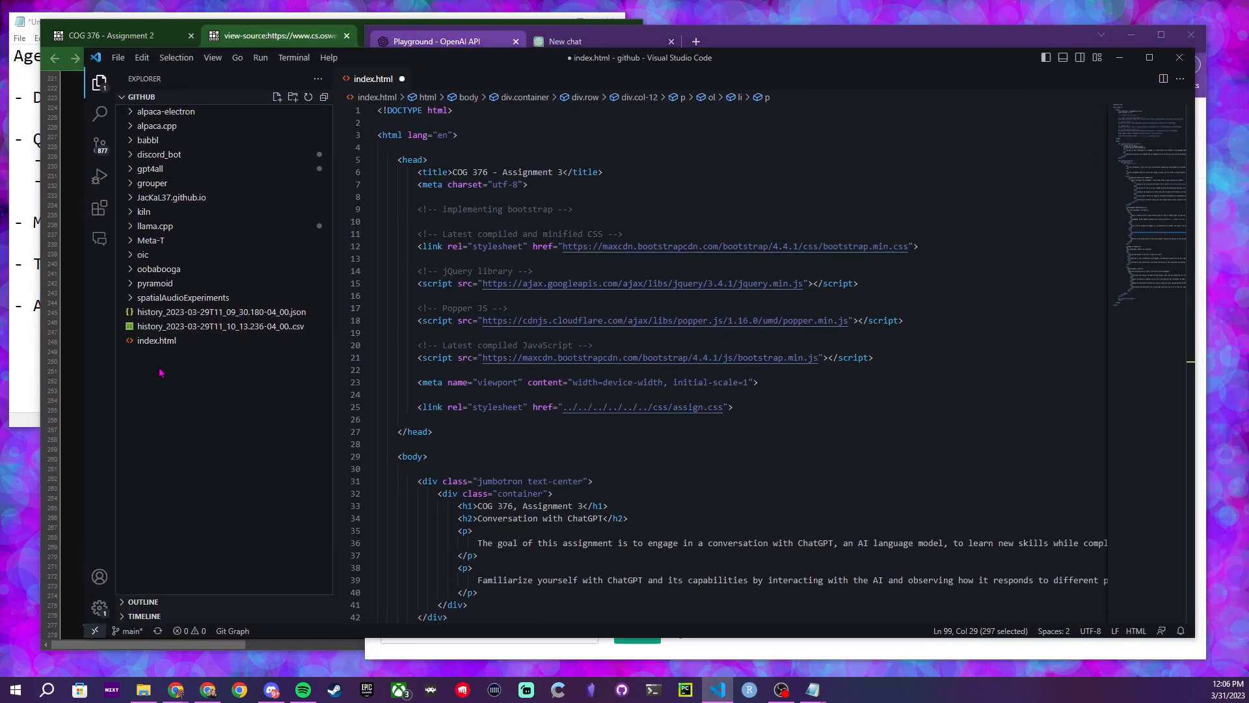
pyautogui.rightClick(160, 368)
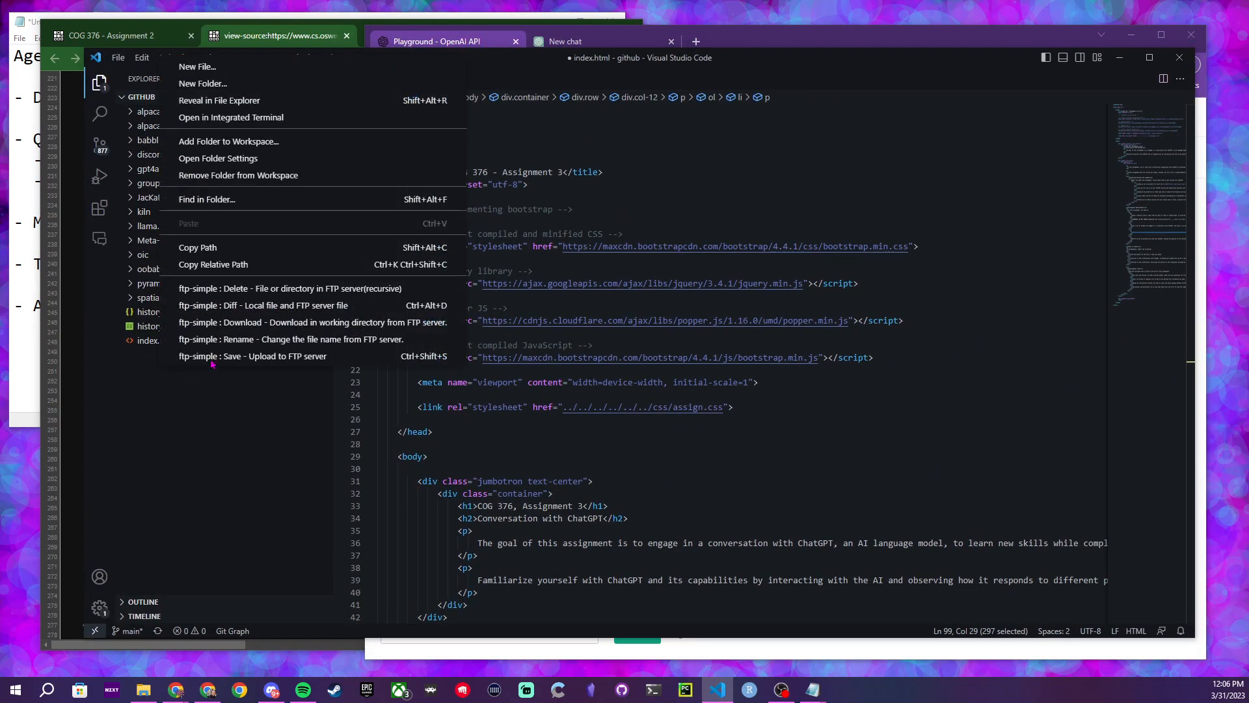
pyautogui.click(262, 62)
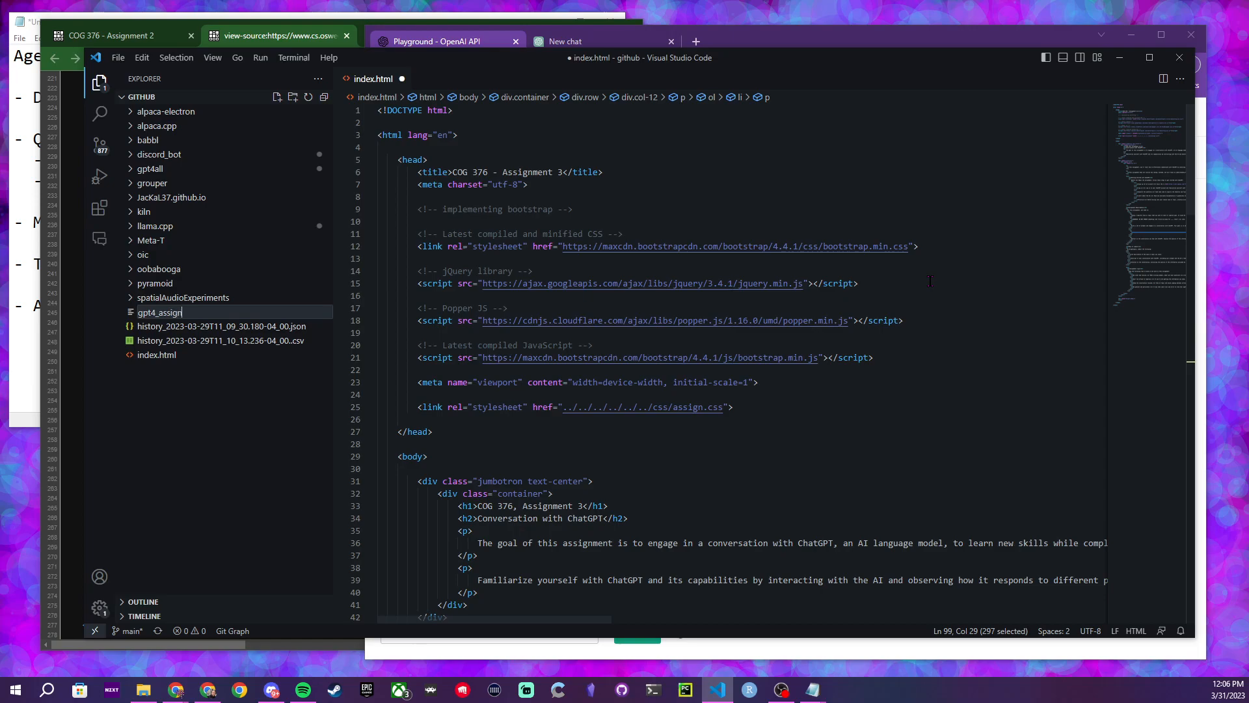
pyautogui.write('gpt4_assignment_outtput.html')
pyautogui.press('Return')
# Save the copied Assignment 3 HTML in gpt4_assignment_output.html and open the file in Chrome
pyautogui.hotkey('ctrl', 'v')
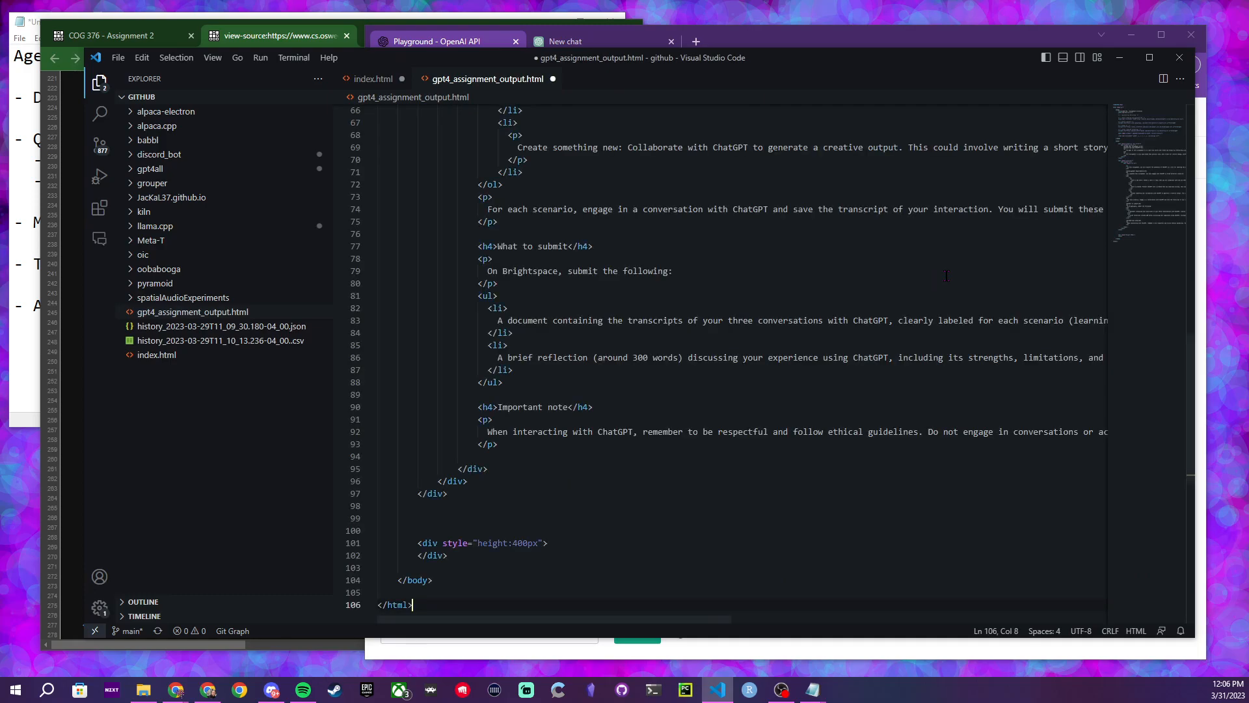
pyautogui.hotkey('ctrl', 's')
pyautogui.moveTo(763, 62); pyautogui.dragTo(799, 69)
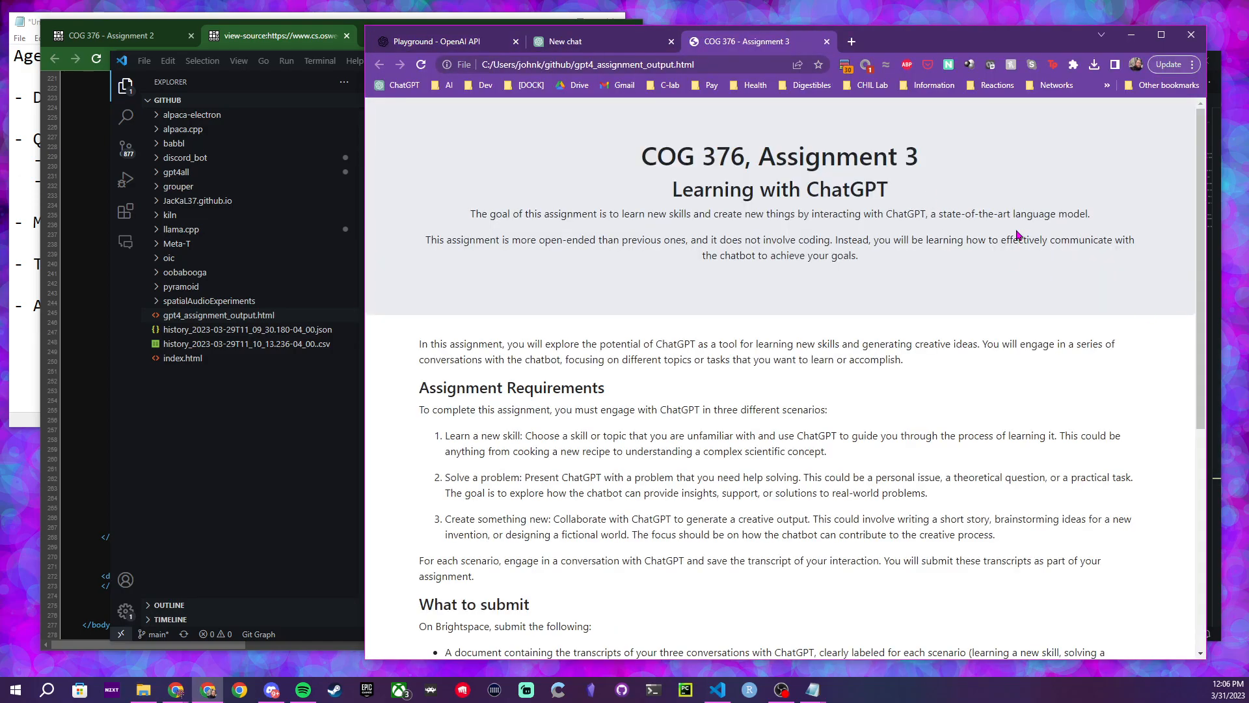
pyautogui.moveTo(945, 39); pyautogui.dragTo(923, 29)
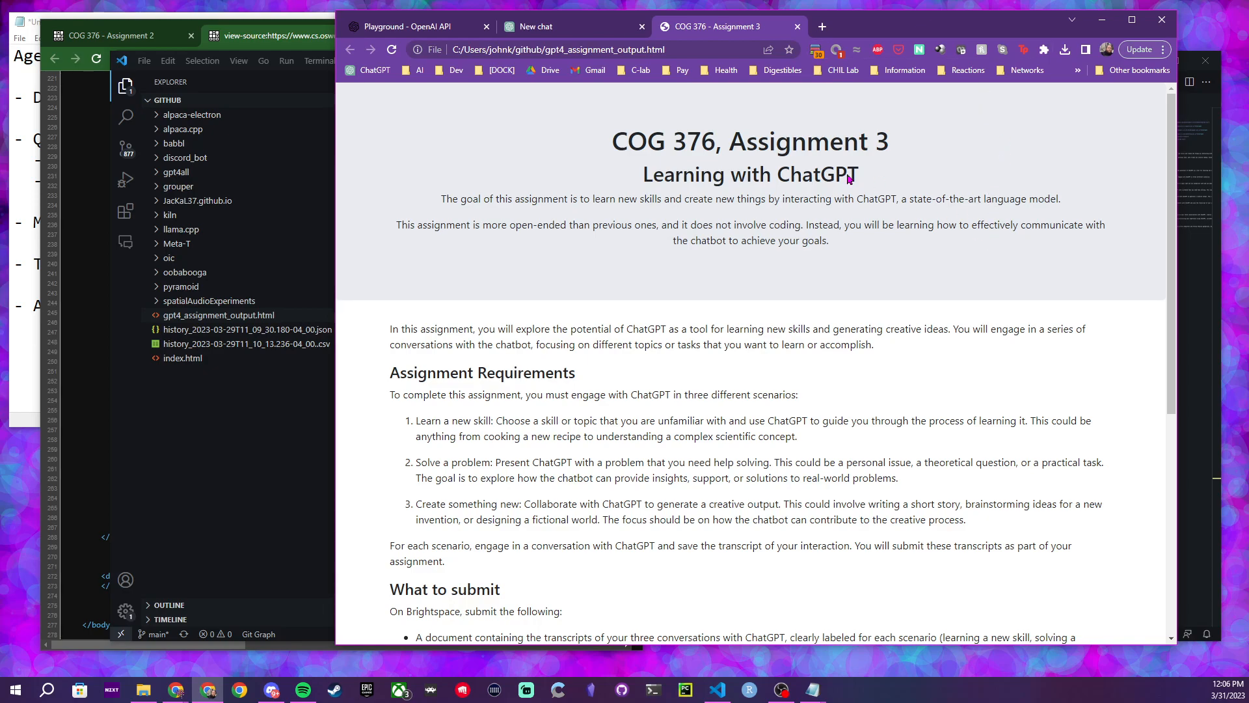
# Read the generated Assignment 3 page's title, goal statement and introductory paragraph about communicating with the chatbot
pyautogui.moveTo(657, 141); pyautogui.dragTo(929, 146)
pyautogui.click(921, 146)
pyautogui.moveTo(692, 199); pyautogui.dragTo(1072, 202)
pyautogui.moveTo(823, 222); pyautogui.dragTo(819, 222)
pyautogui.moveTo(400, 227); pyautogui.dragTo(861, 238)
pyautogui.moveTo(825, 236); pyautogui.dragTo(837, 242)
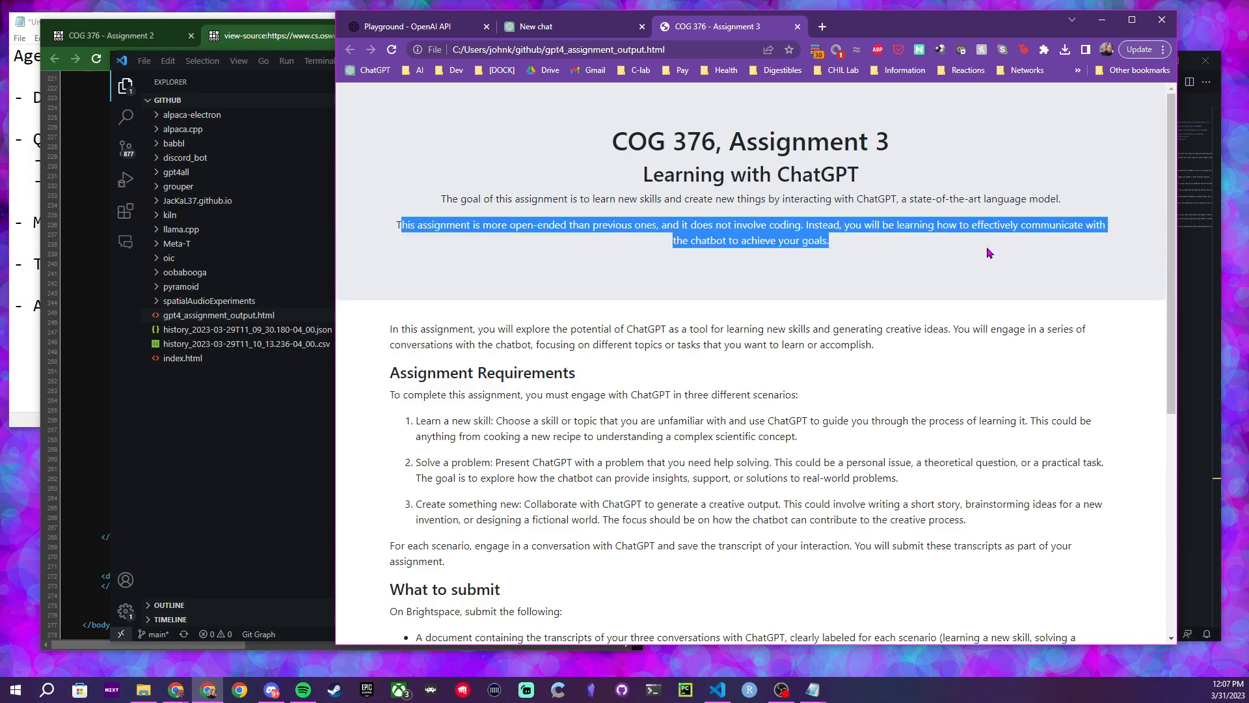
pyautogui.click(854, 242)
pyautogui.scroll(-1, 865, 254)
pyautogui.scroll(1, 878, 268)
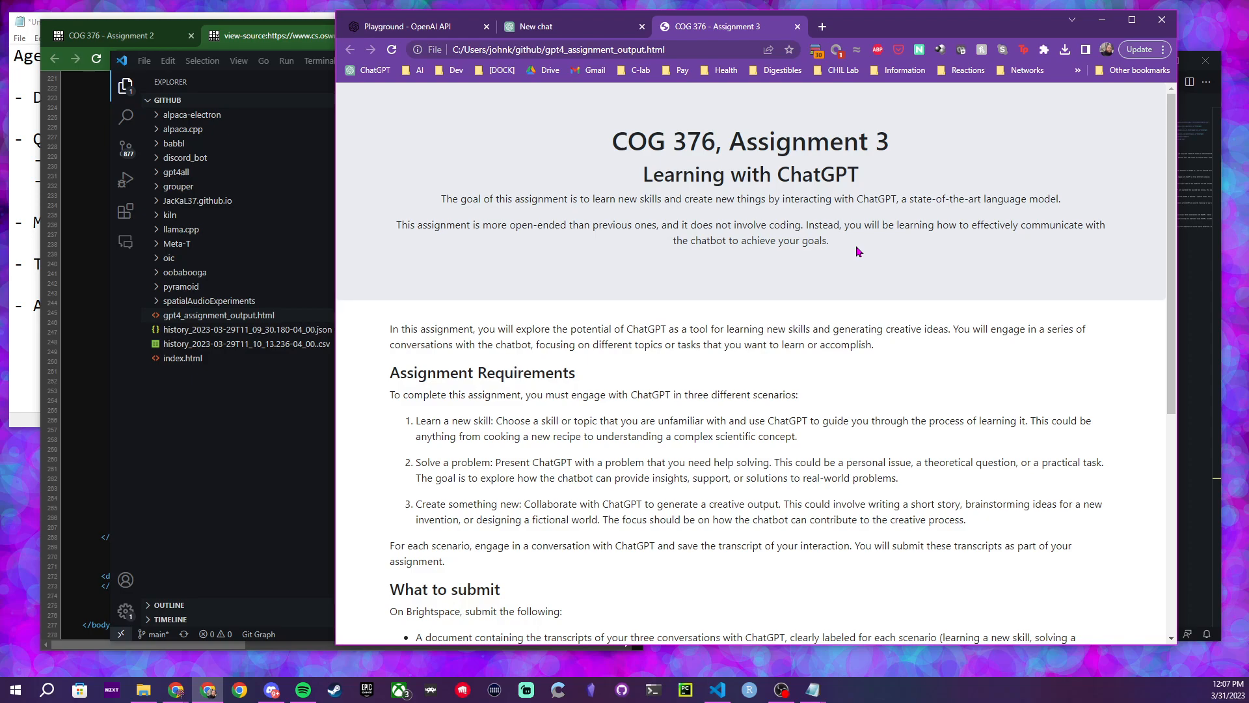
# Return to the Playground conversation and look back through the Assignment 2 HTML supplied in the prompt
pyautogui.click(413, 26)
pyautogui.scroll(10, 759, 419)
pyautogui.scroll(15, 780, 414)
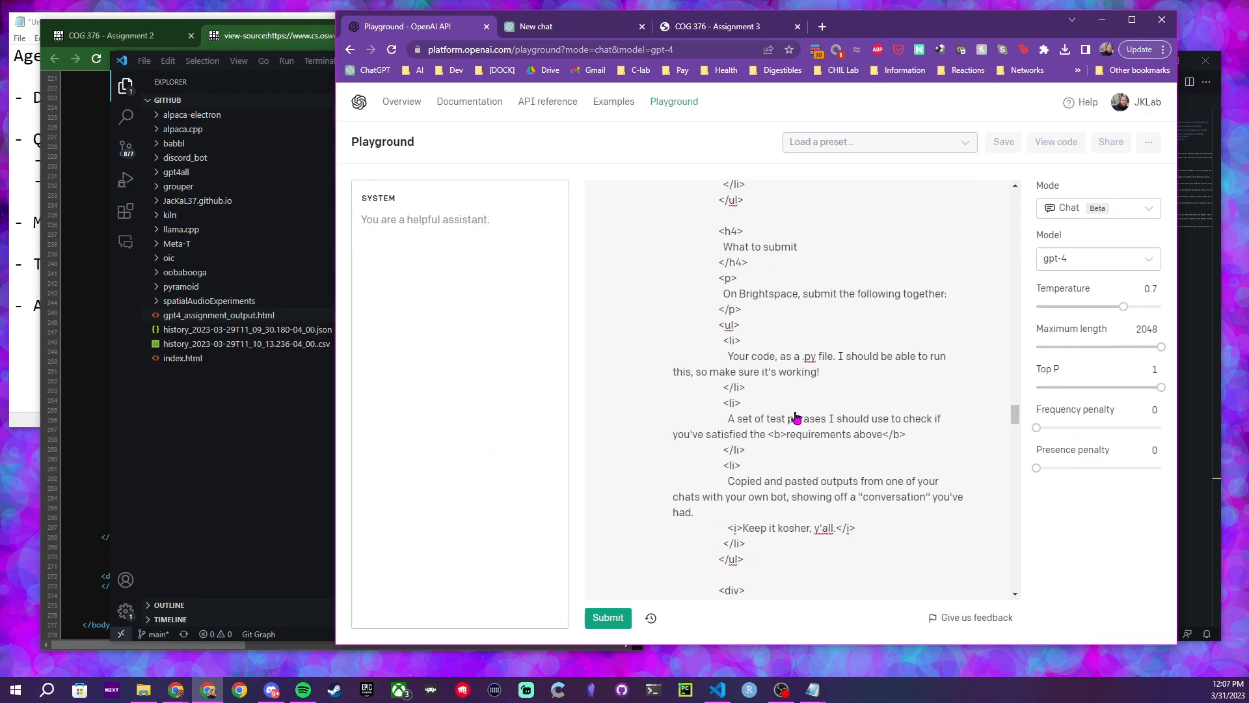
pyautogui.scroll(15, 779, 410)
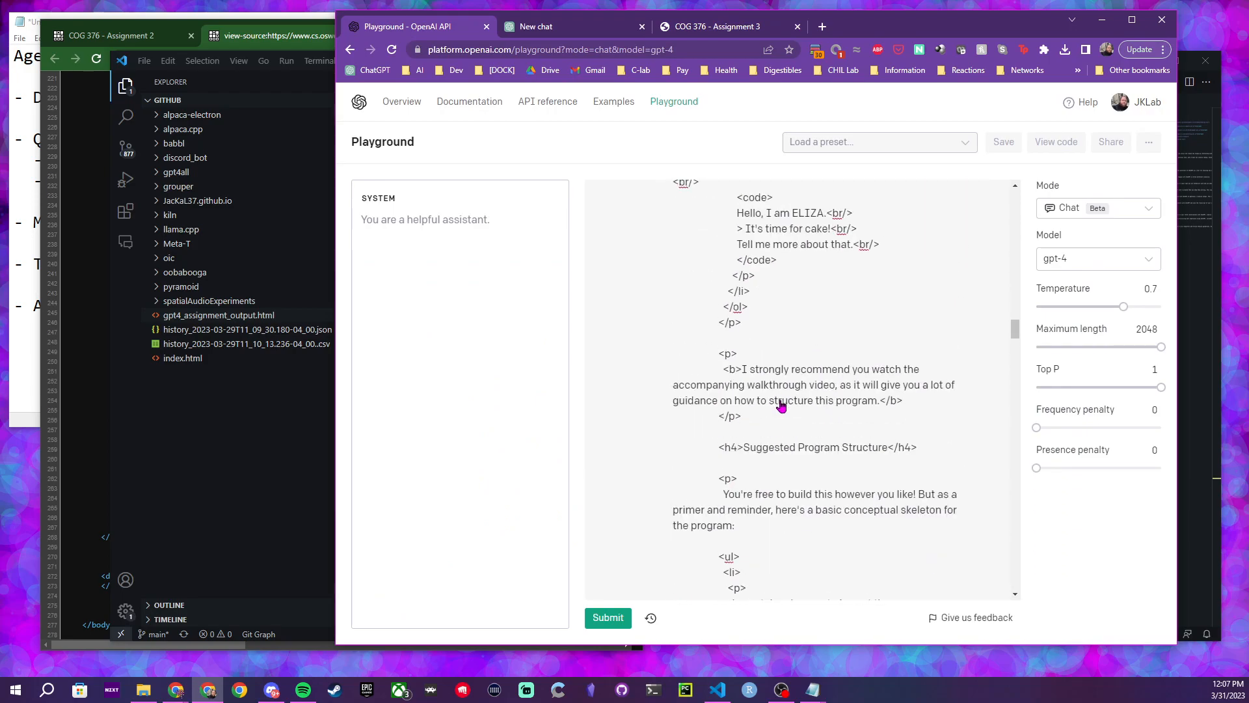
pyautogui.scroll(15, 759, 427)
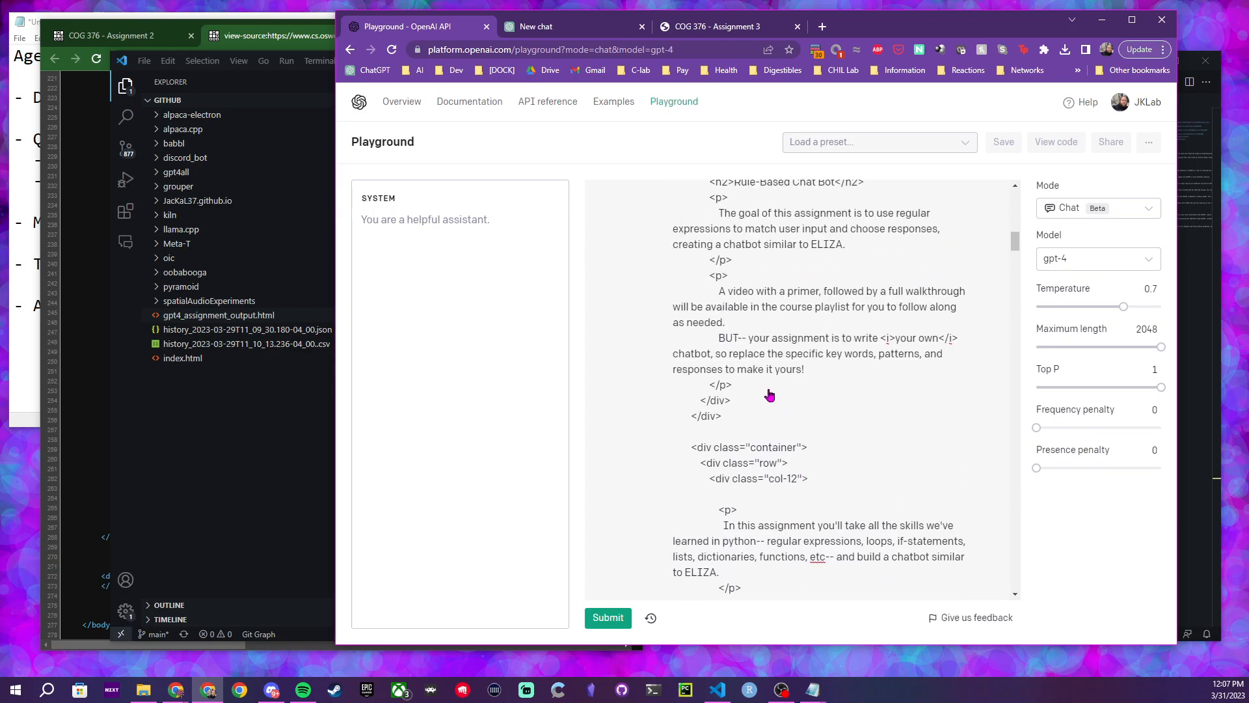
pyautogui.scroll(-3, 794, 454)
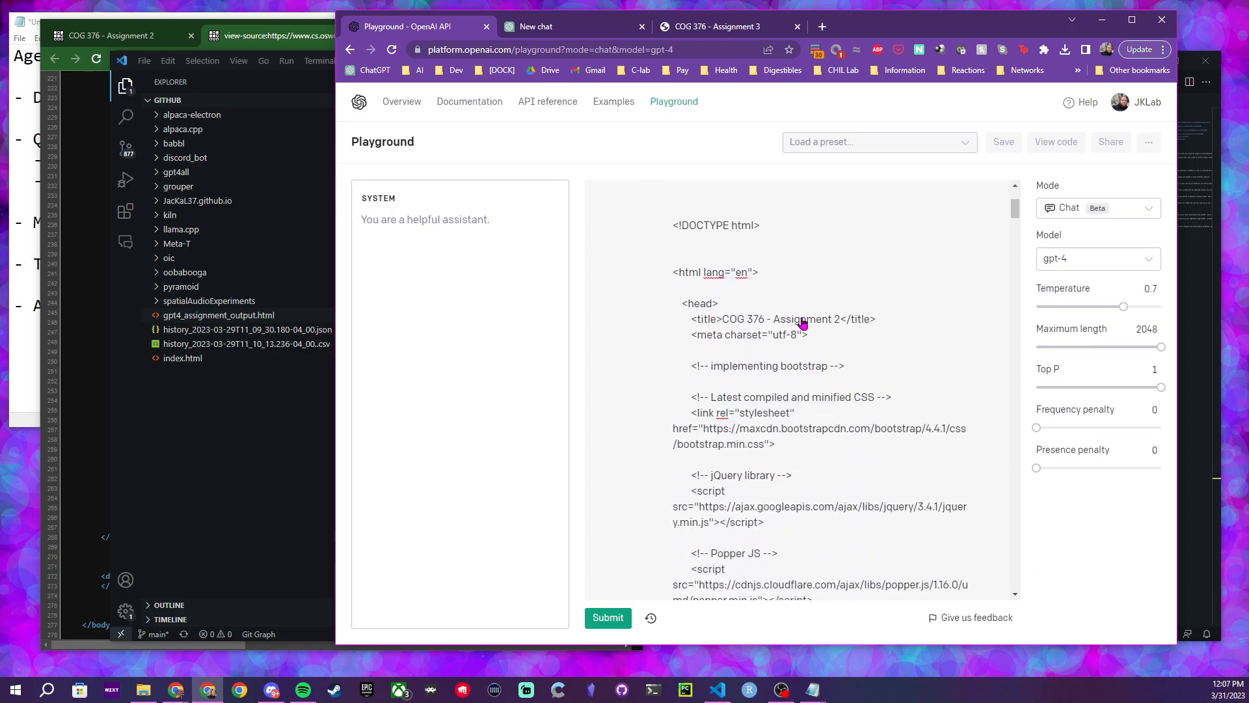
# Go back to the Assignment 3 page and read the skill-learning and problem-solving scenarios in the assignment requirements
pyautogui.click(707, 32)
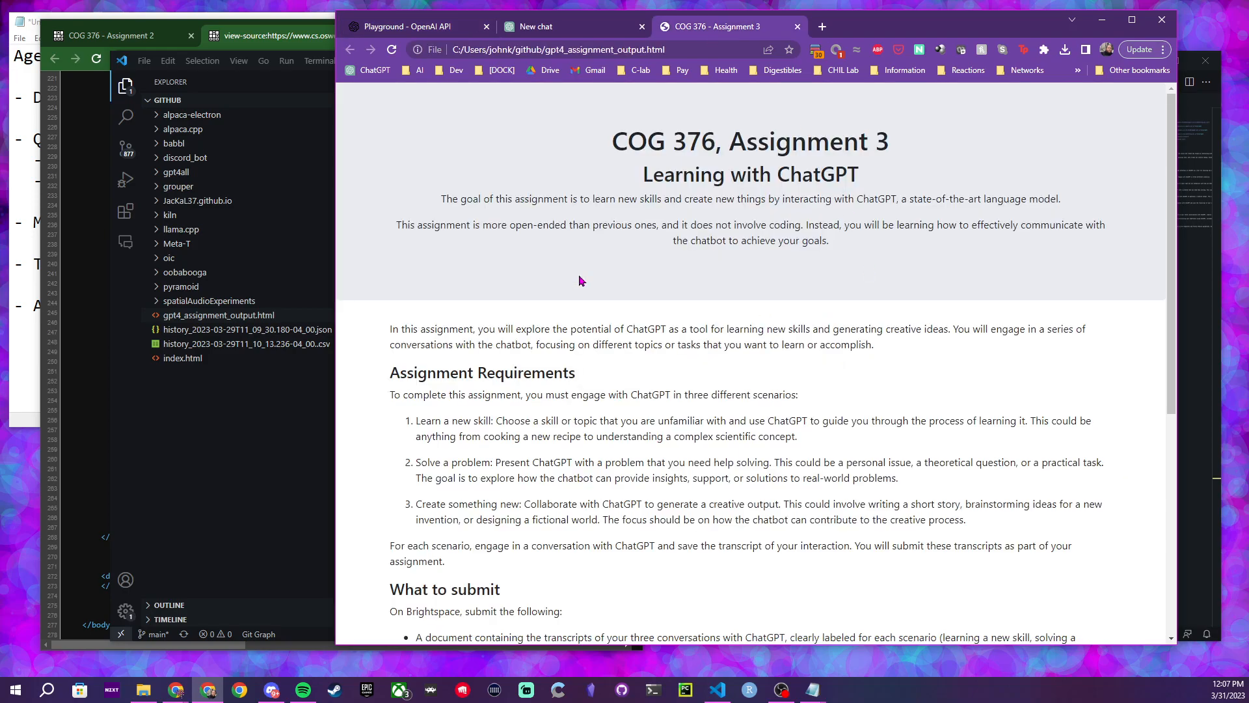
pyautogui.scroll(-3, 463, 195)
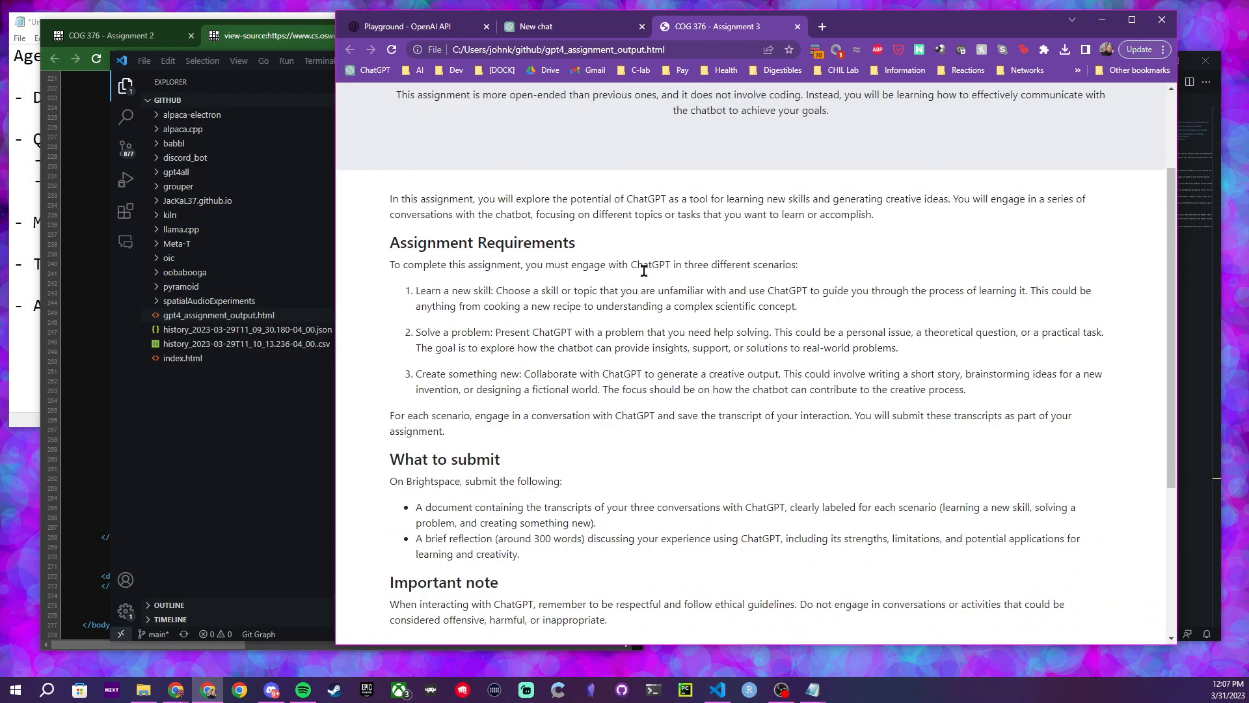
pyautogui.scroll(-1, 460, 259)
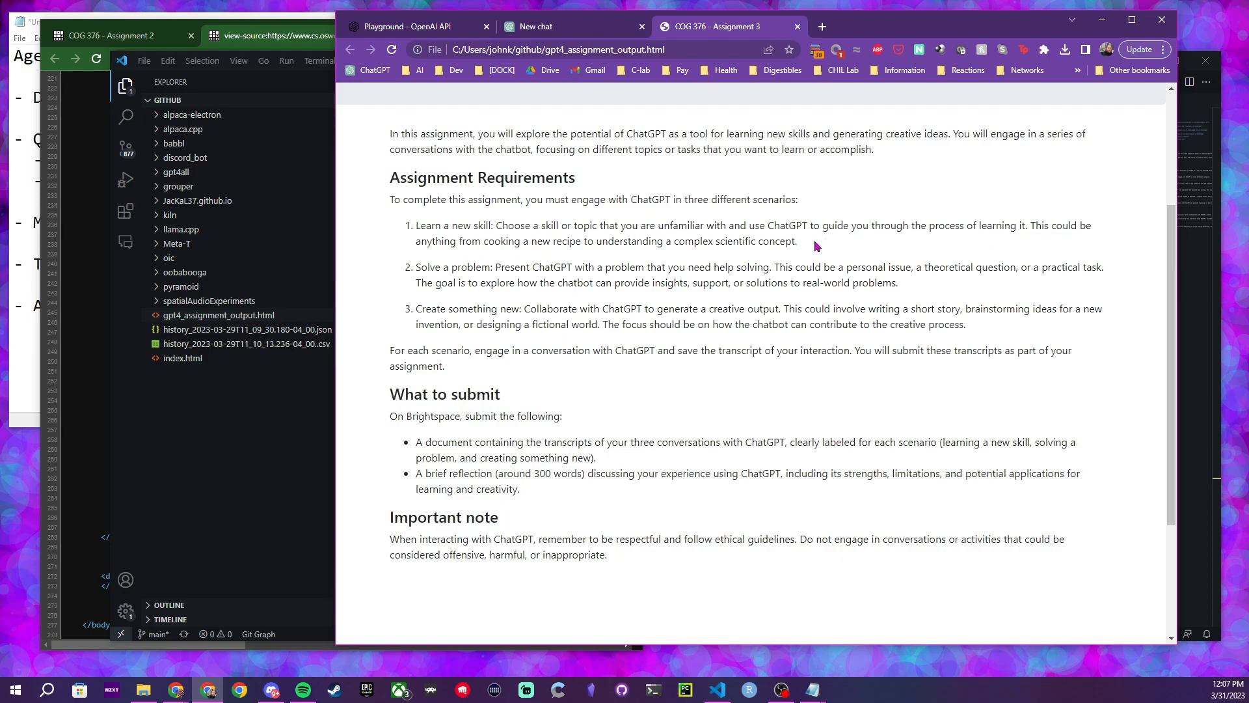
pyautogui.moveTo(820, 242); pyautogui.dragTo(1030, 225)
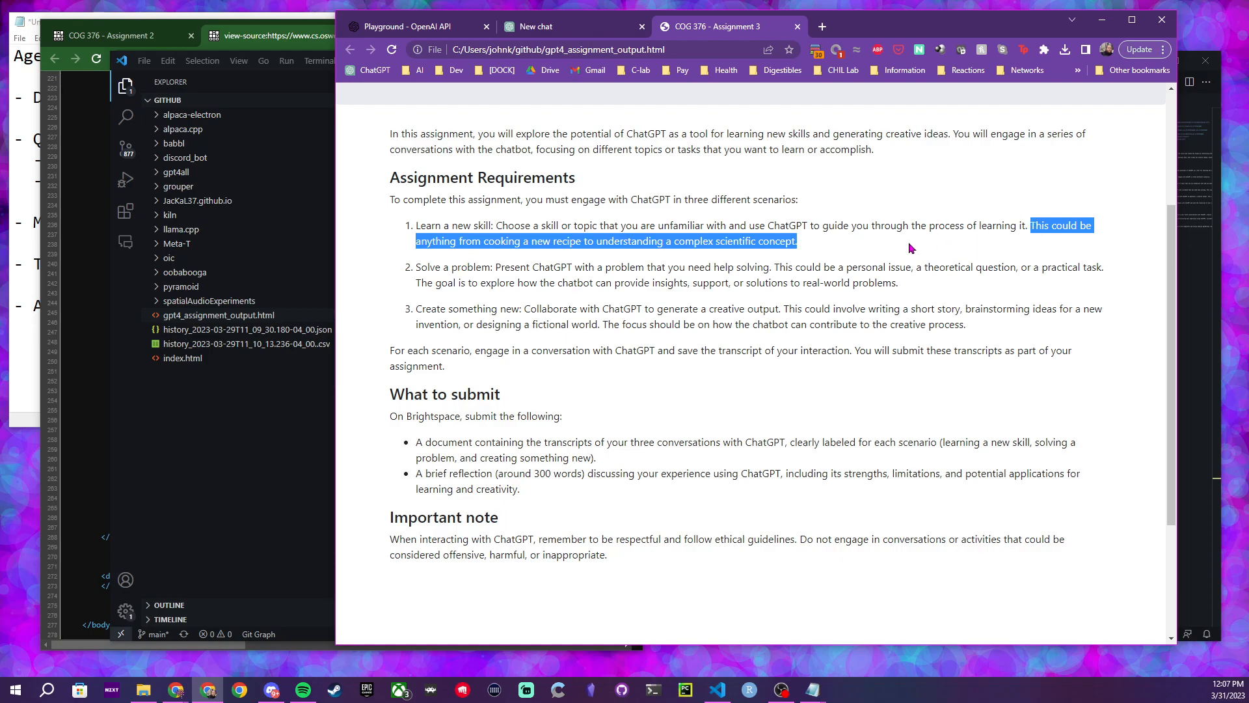
pyautogui.scroll(-2, 911, 248)
pyautogui.scroll(2, 912, 248)
pyautogui.moveTo(415, 267); pyautogui.dragTo(954, 279)
pyautogui.scroll(1, 647, 427)
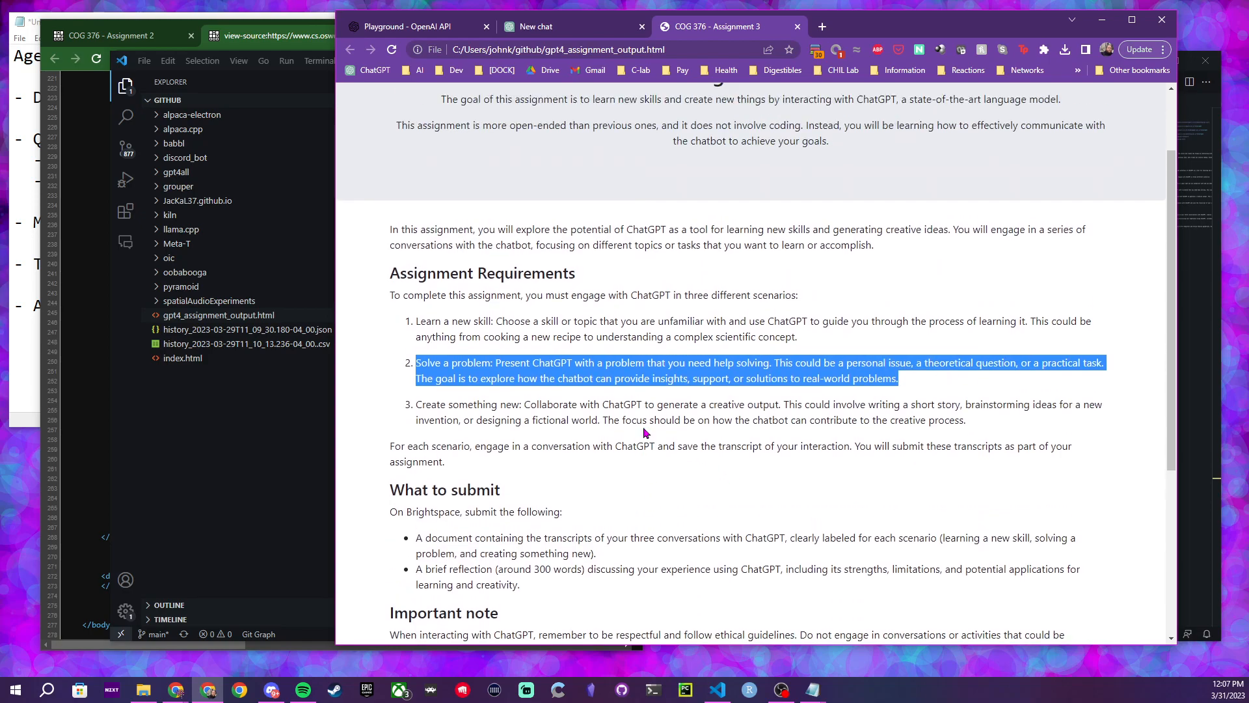
# Skim the whole Assignment 3 page, from its heading down through the submission instructions and important note
pyautogui.scroll(-3, 641, 423)
pyautogui.scroll(6, 654, 447)
pyautogui.scroll(-6, 694, 404)
pyautogui.scroll(6, 730, 404)
pyautogui.scroll(-1, 681, 503)
pyautogui.scroll(1, 680, 502)
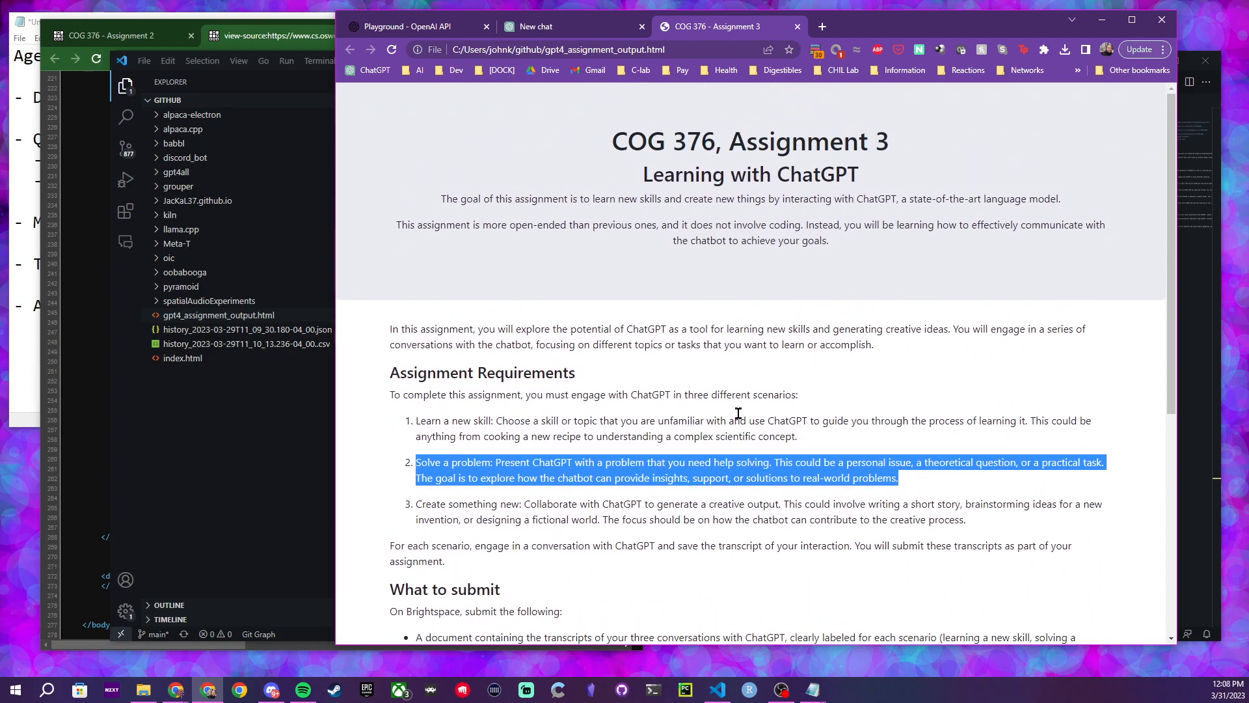
# Close the Assignment 2 source view and open the local index.html Assignment 3 page in the same browser window as Assignment 2
pyautogui.moveTo(863, 27); pyautogui.dragTo(884, 46)
pyautogui.click(256, 37)
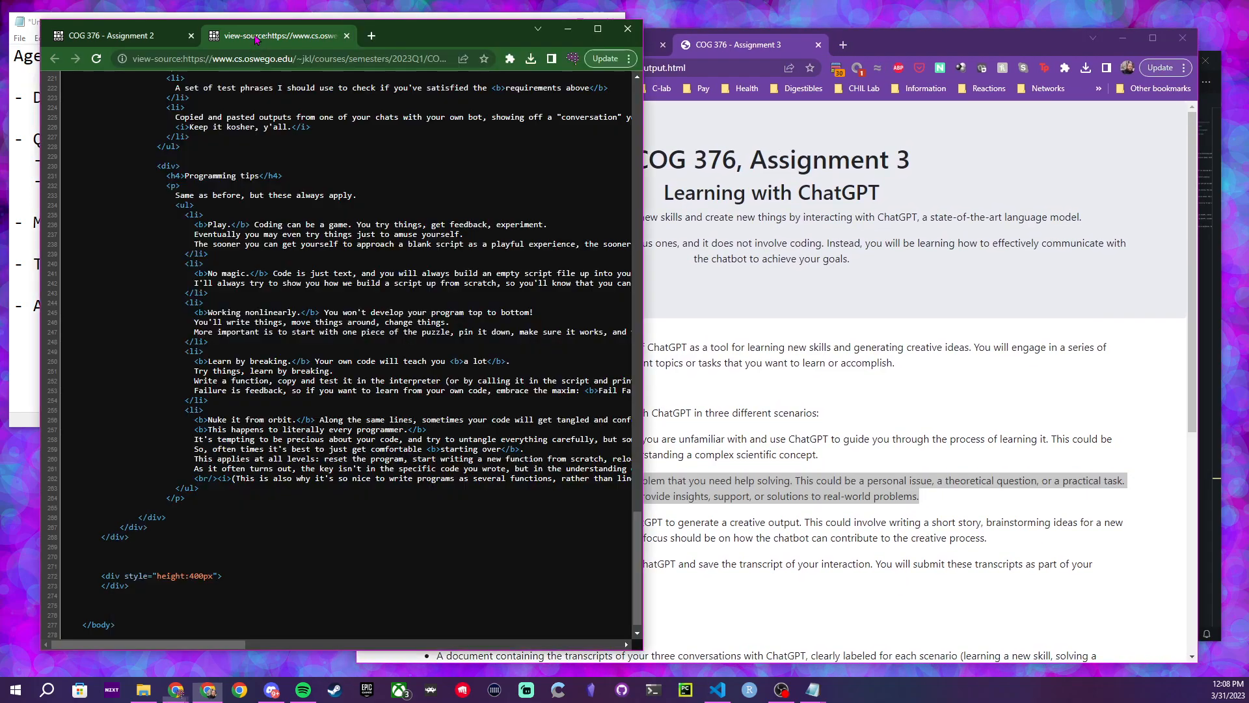
pyautogui.click(346, 35)
pyautogui.scroll(8, 402, 262)
pyautogui.scroll(4, 402, 262)
pyautogui.moveTo(456, 699); pyautogui.dragTo(257, 38)
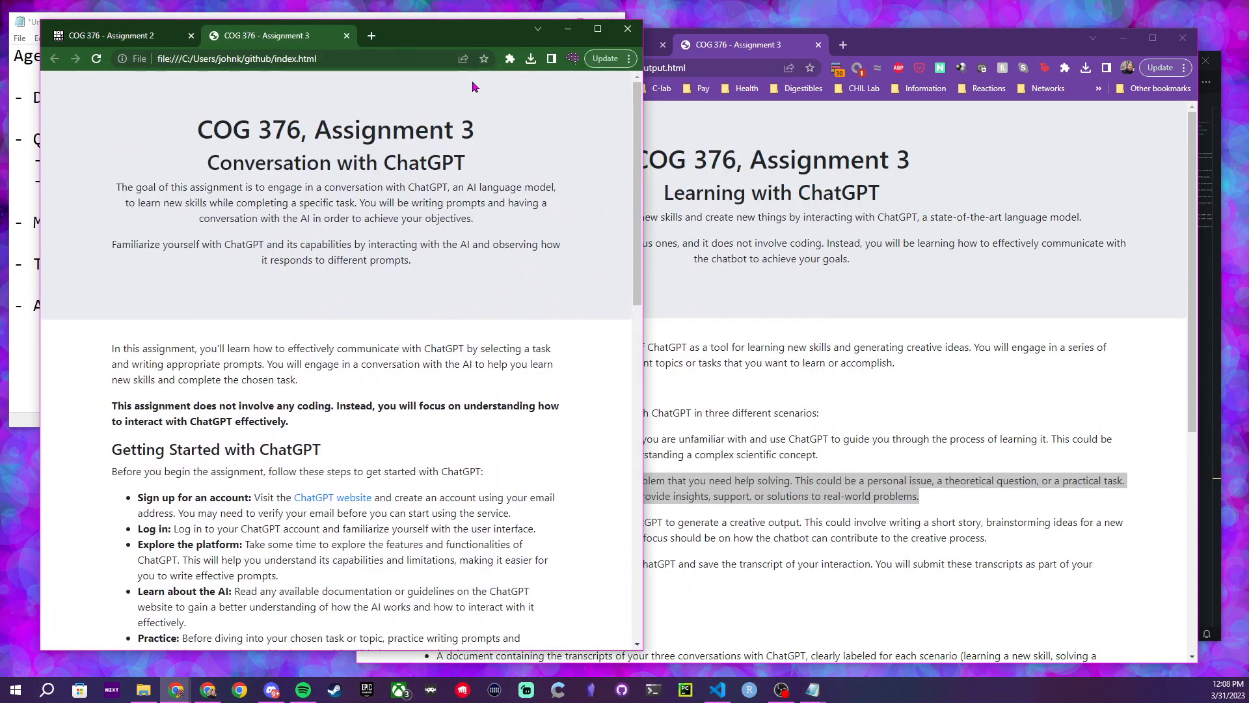
# Close the gpt4_assignment_output.html page, move its browser window off screen, and place the index.html window in front of the code editor
pyautogui.click(819, 44)
pyautogui.moveTo(856, 53); pyautogui.dragTo(1248, 55)
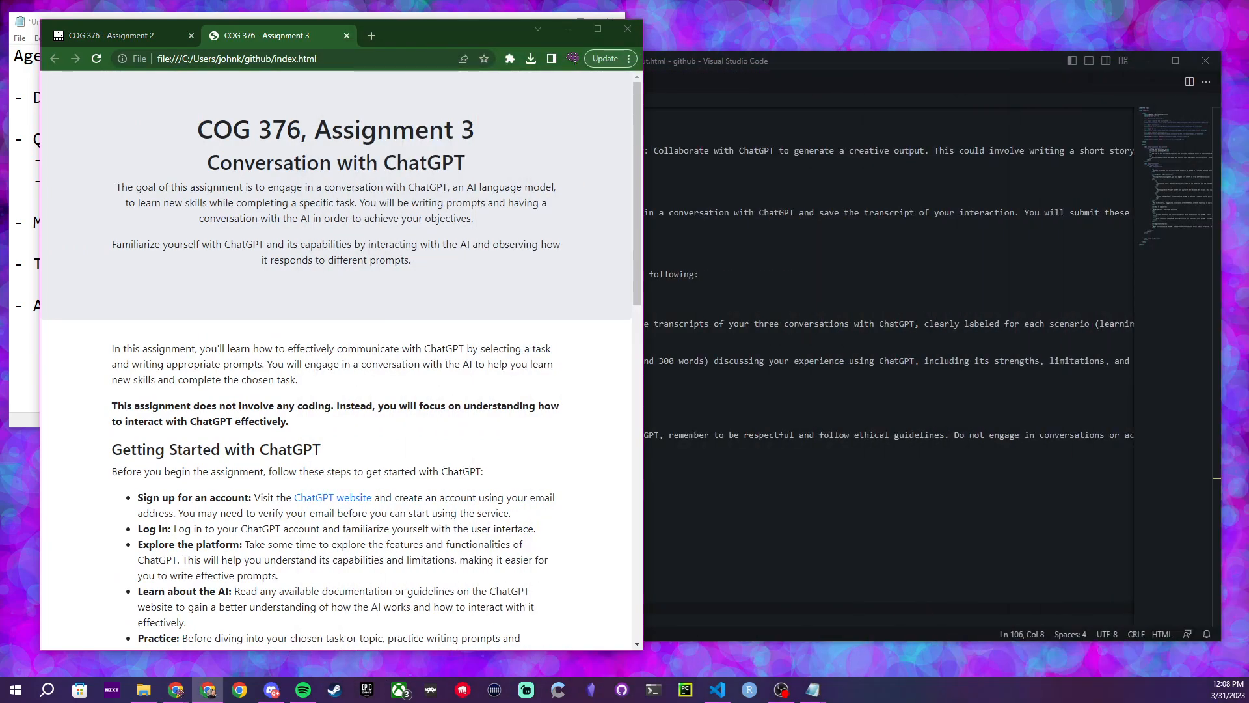
pyautogui.click(885, 70)
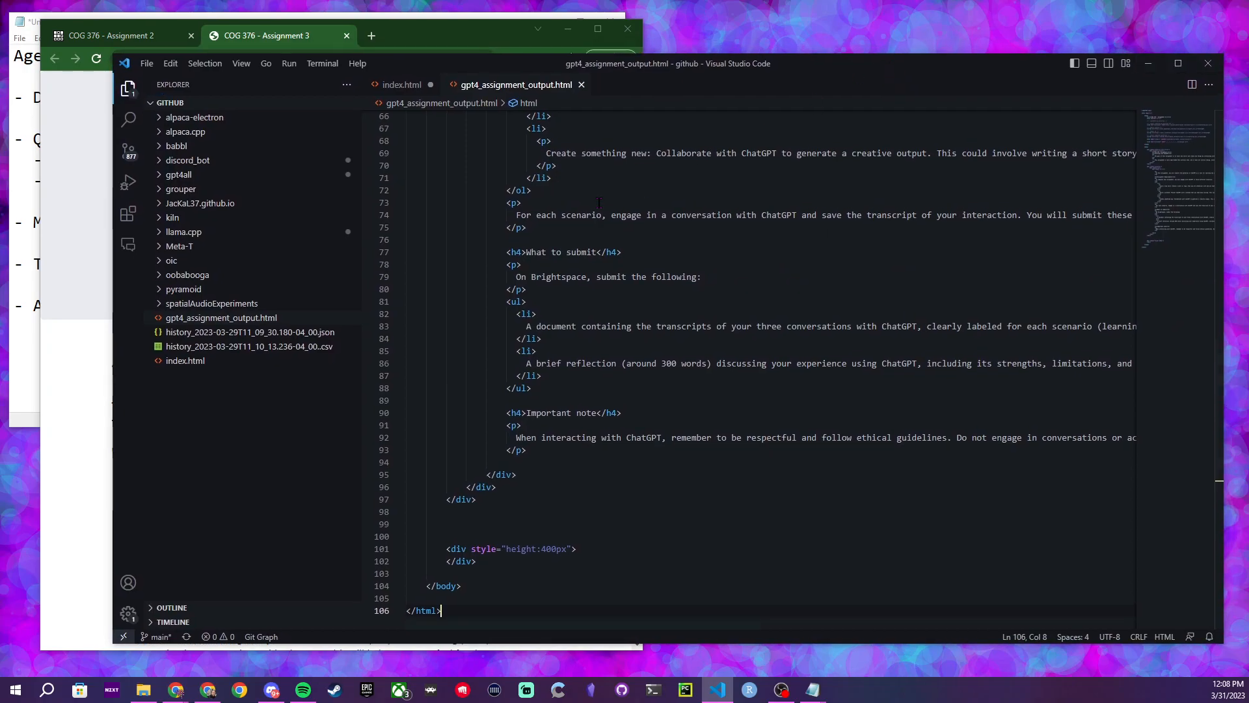
pyautogui.moveTo(465, 43); pyautogui.dragTo(963, 32)
pyautogui.scroll(-3, 924, 208)
pyautogui.scroll(2, 933, 218)
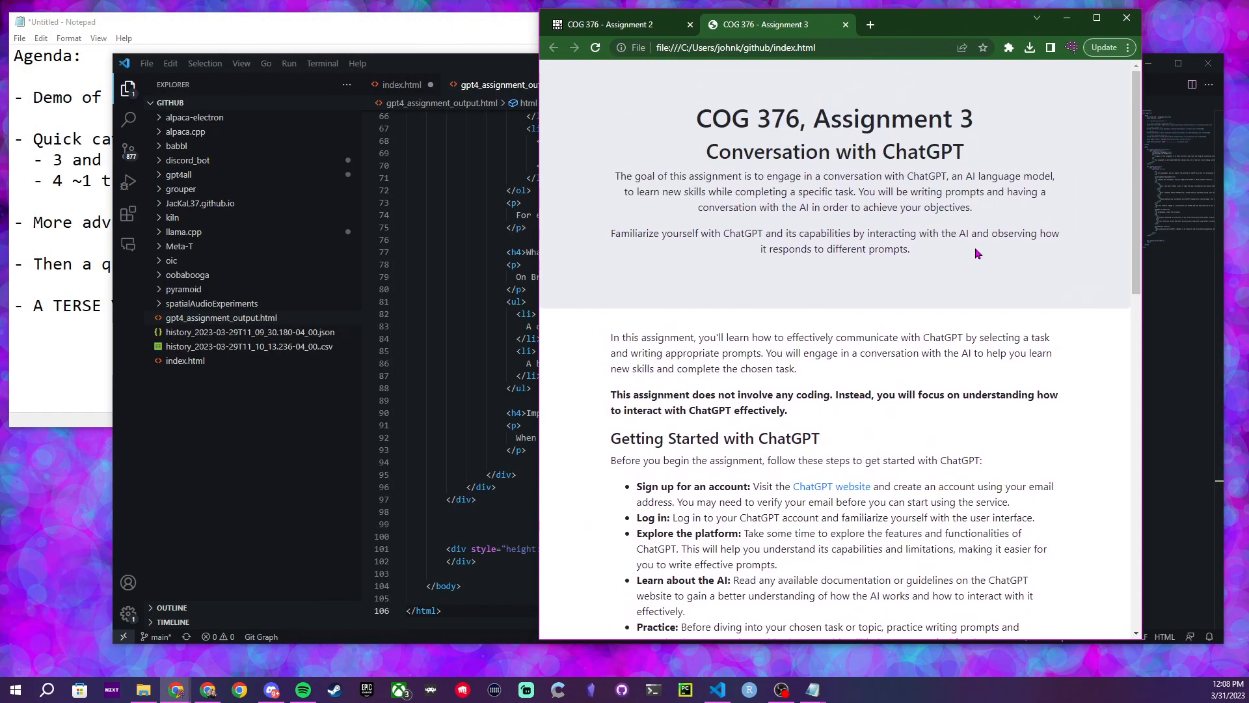
# Check the agenda item about the GPT-4 assignment page in Notepad and return to the Assignment 3 page
pyautogui.click(267, 24)
pyautogui.click(576, 223)
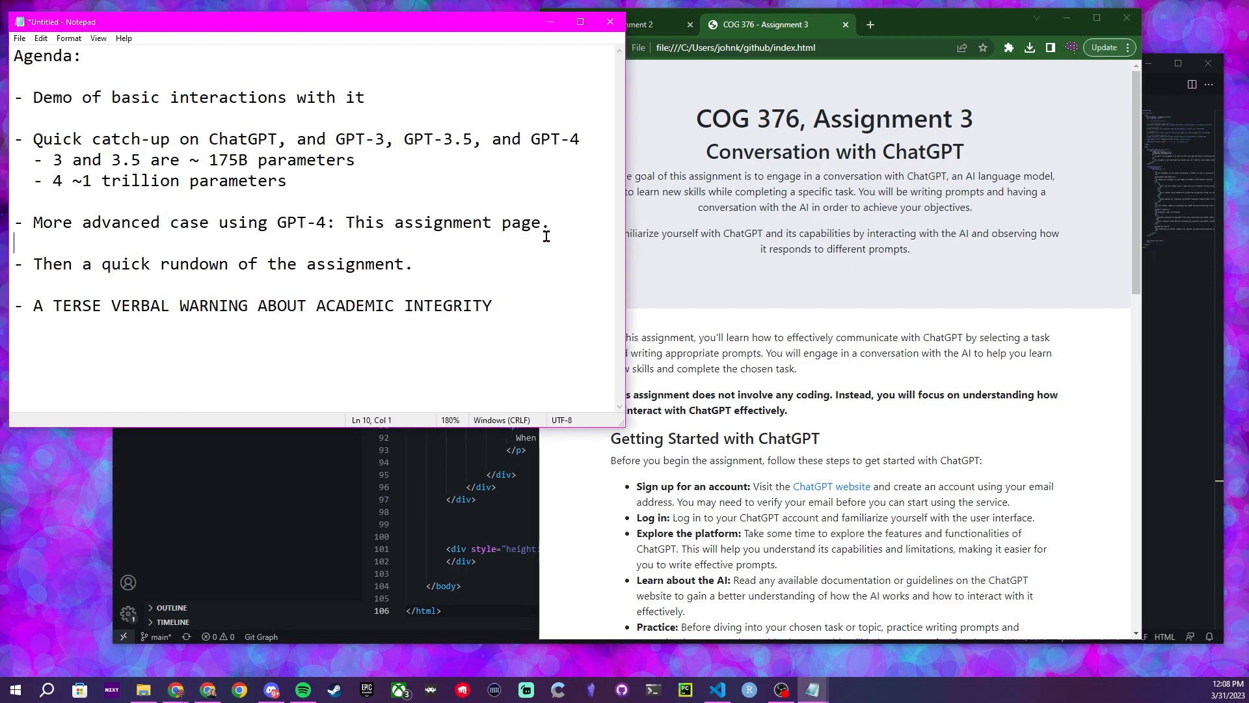
pyautogui.click(1054, 225)
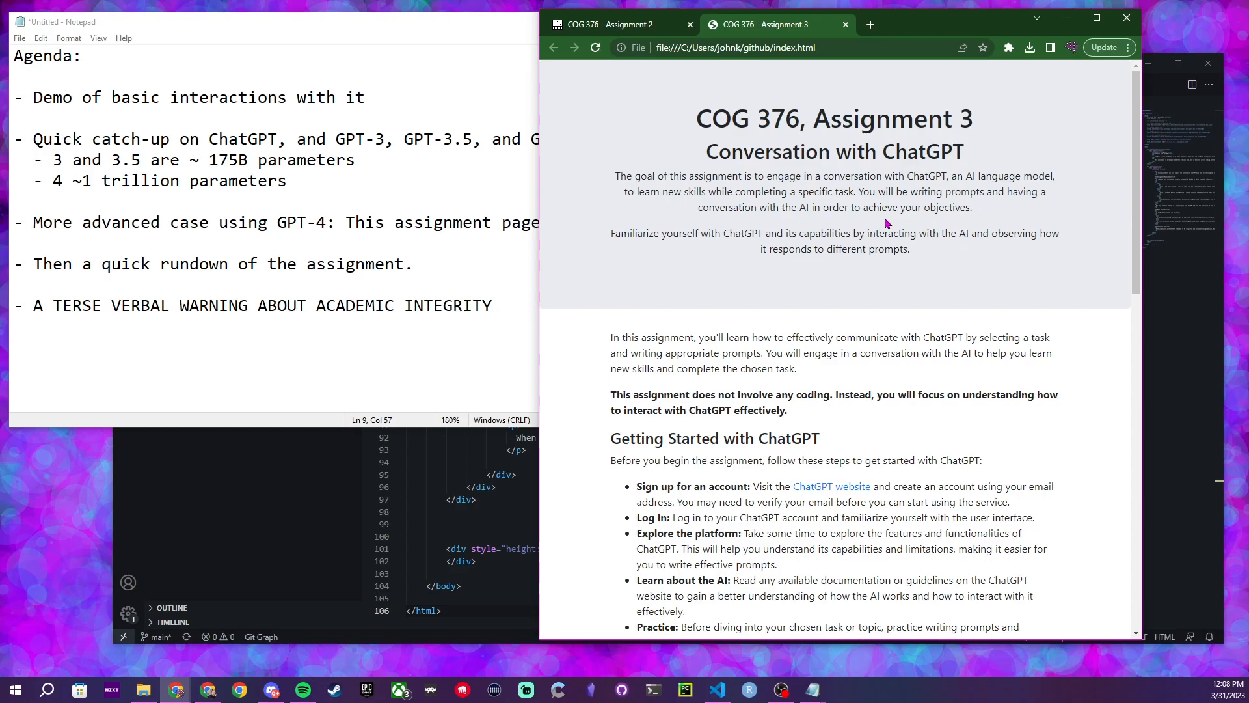
# Read the Assignment 3 subtitle "Conversation with ChatGPT" and the sentence about becoming familiar with ChatGPT's capabilities
pyautogui.moveTo(712, 155); pyautogui.dragTo(1002, 162)
pyautogui.click(1013, 163)
pyautogui.scroll(-1, 728, 224)
pyautogui.scroll(-1, 729, 224)
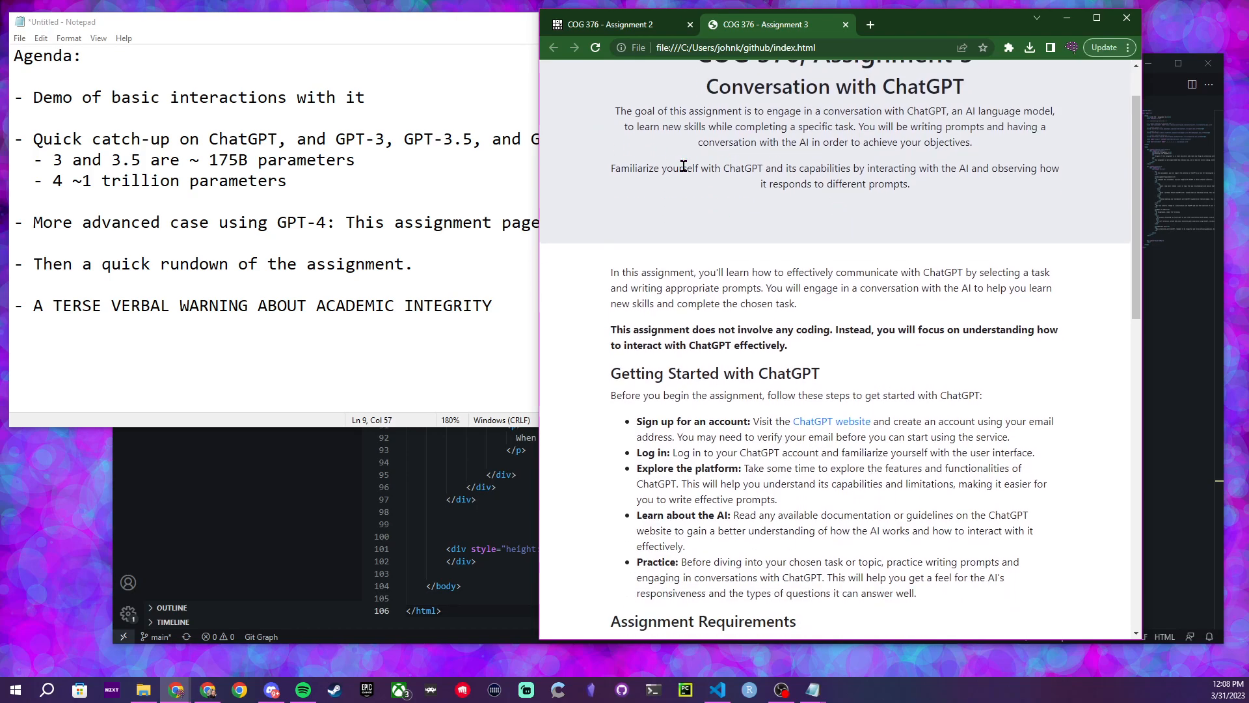
pyautogui.moveTo(682, 167); pyautogui.dragTo(839, 166)
pyautogui.click(655, 170)
pyautogui.scroll(2, 822, 166)
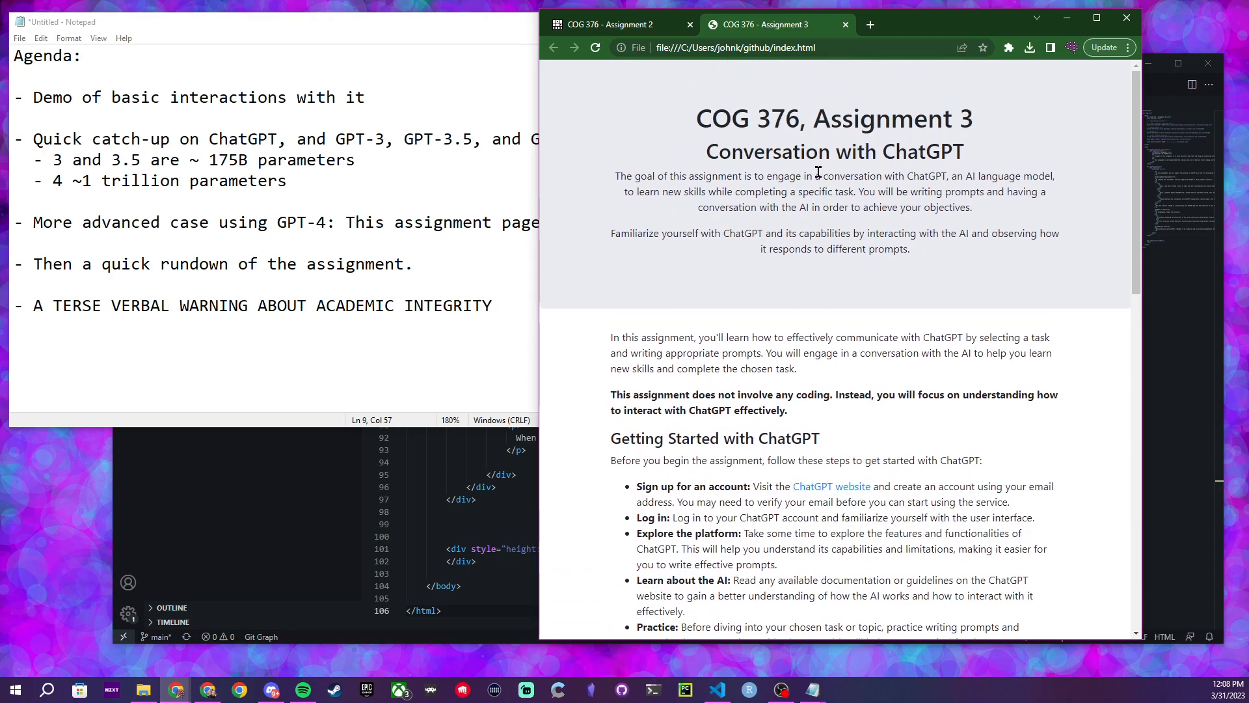
# Read the bold statement that the assignment does not involve any coding, continuing down to the getting-started section
pyautogui.scroll(-2, 832, 308)
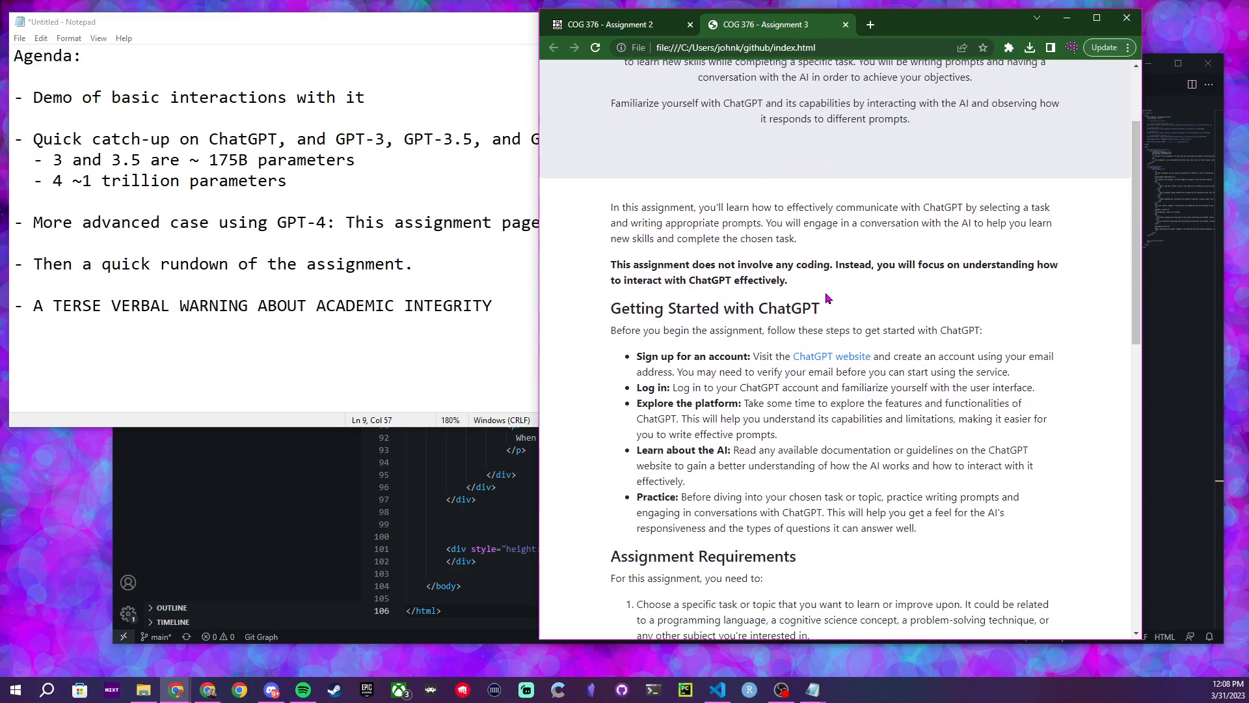
pyautogui.moveTo(610, 265); pyautogui.dragTo(878, 293)
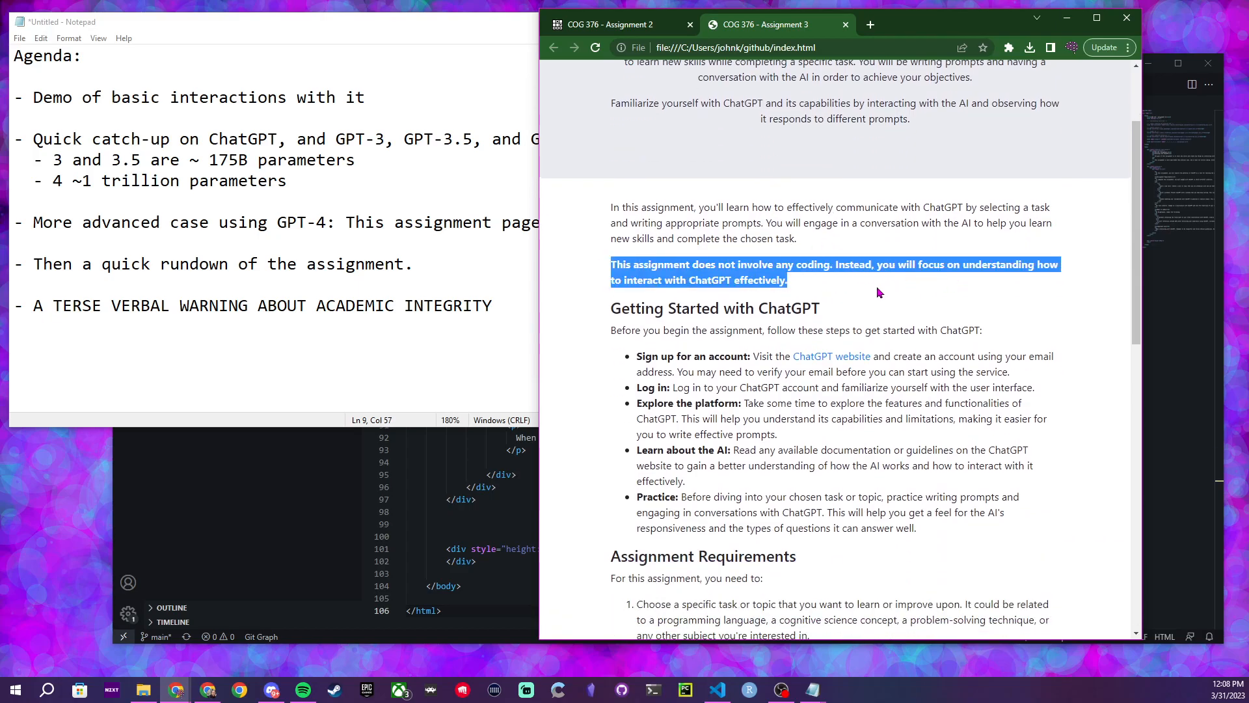
pyautogui.click(853, 282)
pyautogui.scroll(-1, 911, 281)
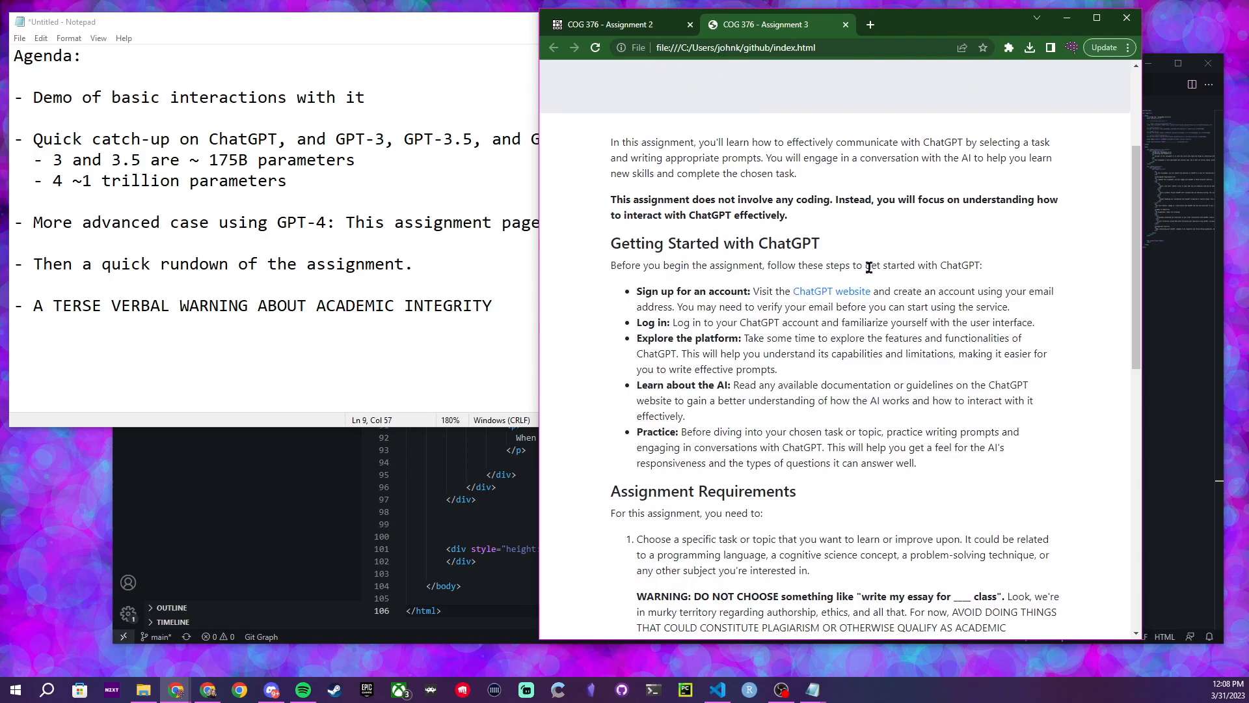
pyautogui.scroll(-1, 1039, 275)
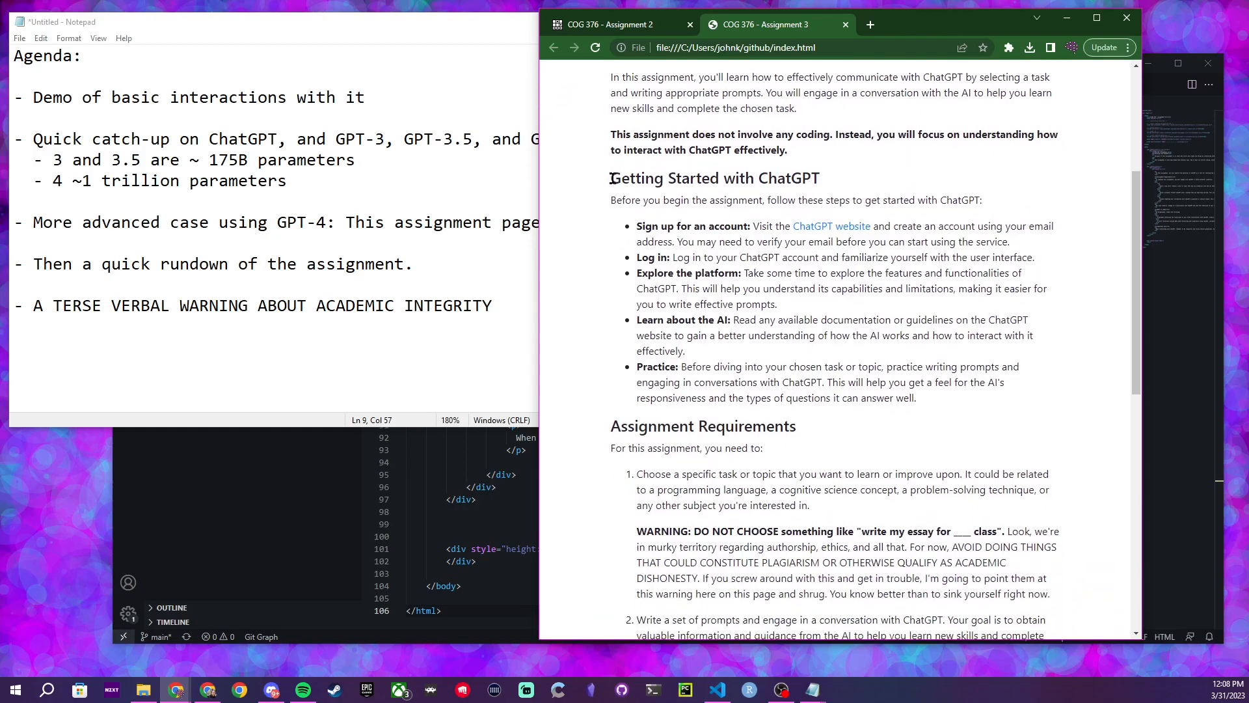
# Read the "Getting Started with ChatGPT" sign-up instruction, follow its ChatGPT website link, and return to the assignment page
pyautogui.moveTo(612, 176); pyautogui.dragTo(919, 187)
pyautogui.click(919, 187)
pyautogui.moveTo(638, 228); pyautogui.dragTo(736, 227)
pyautogui.click(816, 227)
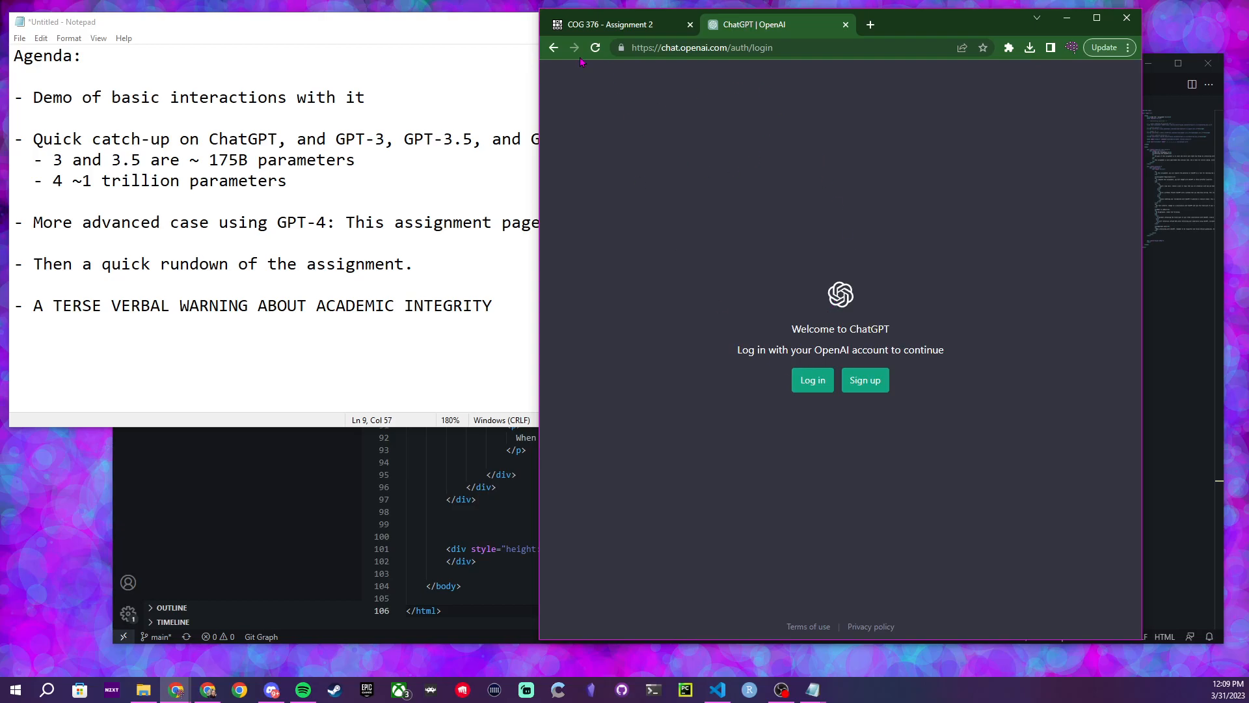
pyautogui.click(554, 48)
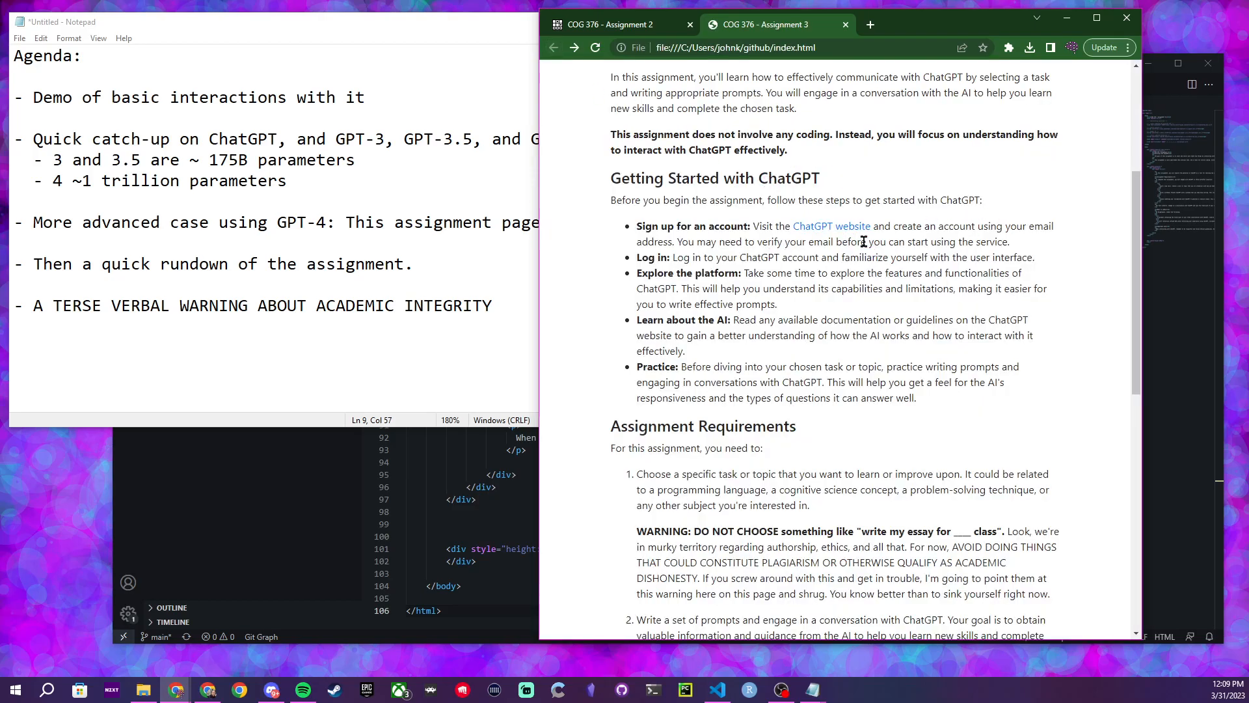
# Read the academic dishonesty warning under the first assignment requirement, including its closing sentence
pyautogui.scroll(-1, 722, 319)
pyautogui.scroll(-1, 731, 324)
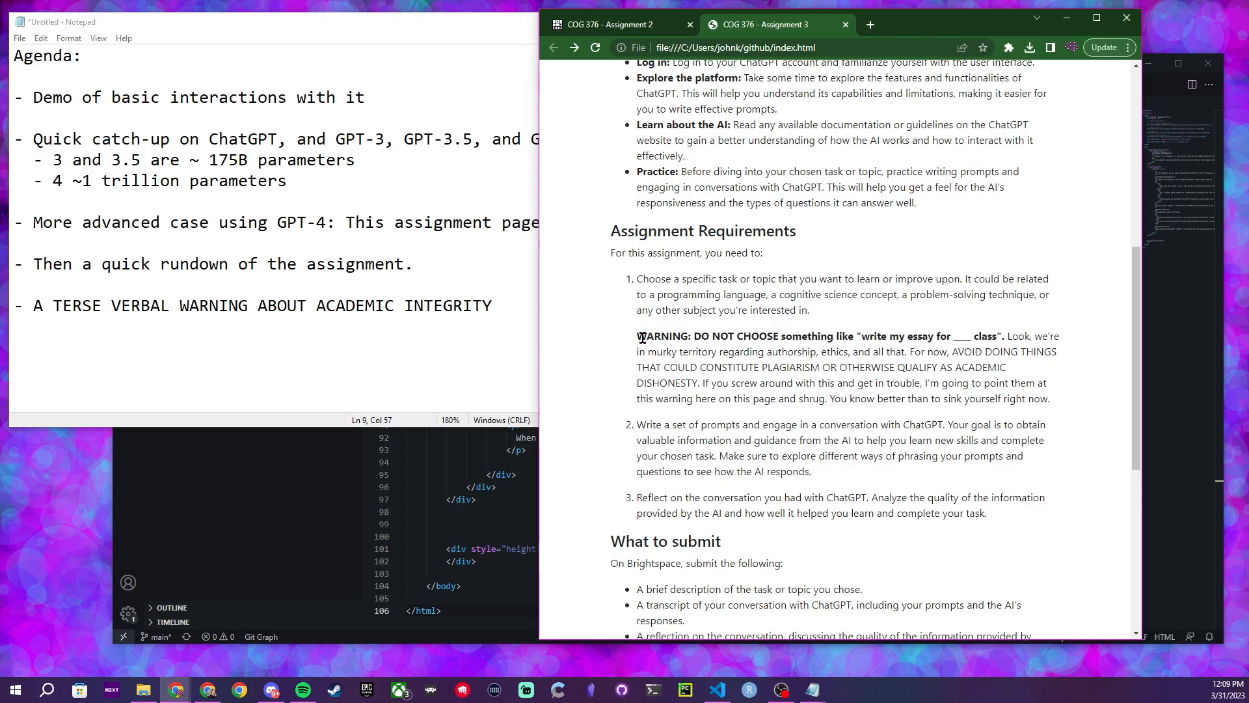
pyautogui.moveTo(638, 341); pyautogui.dragTo(1073, 411)
pyautogui.click(1074, 411)
pyautogui.moveTo(834, 401); pyautogui.dragTo(1109, 409)
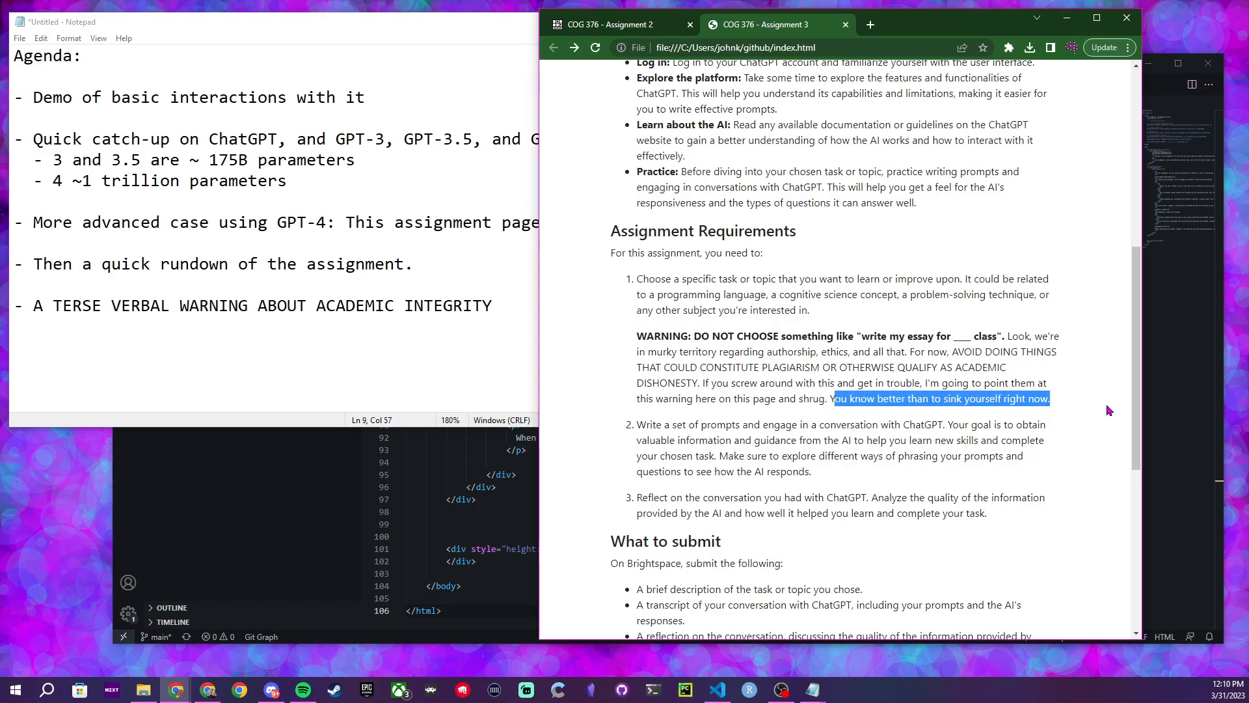
pyautogui.click(1071, 395)
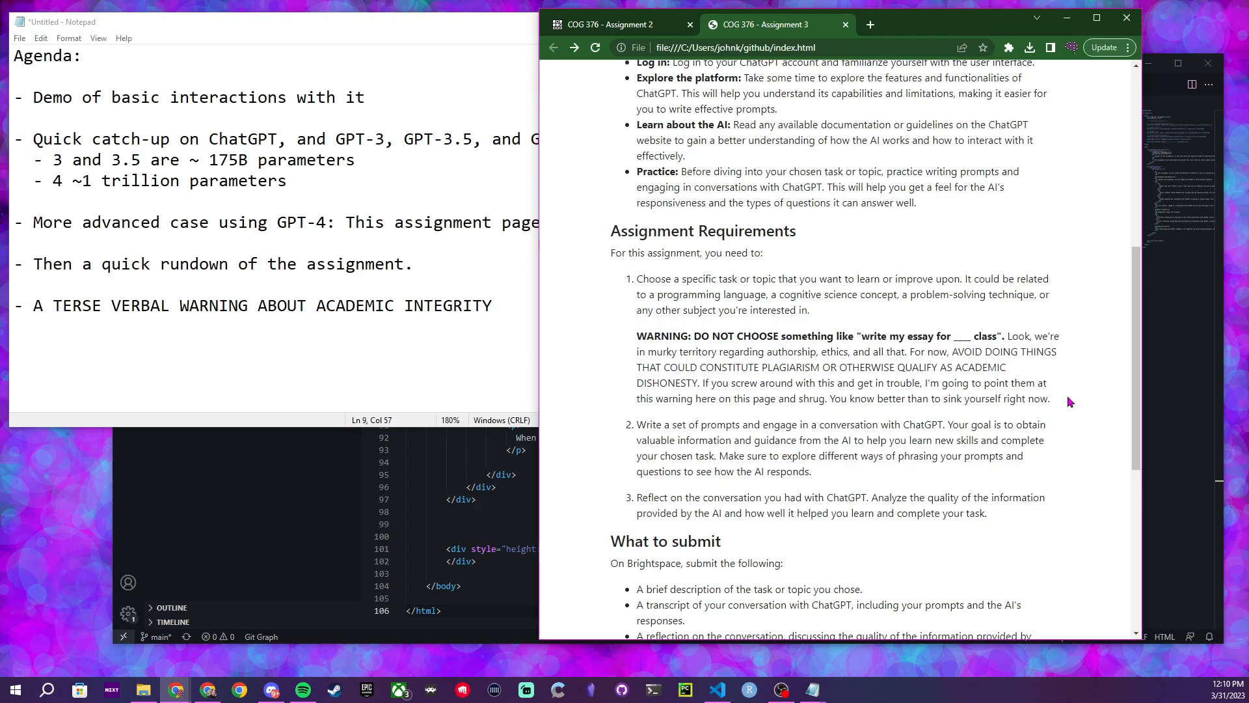
pyautogui.moveTo(1063, 403); pyautogui.dragTo(636, 339)
pyautogui.click(783, 373)
pyautogui.scroll(-1, 798, 381)
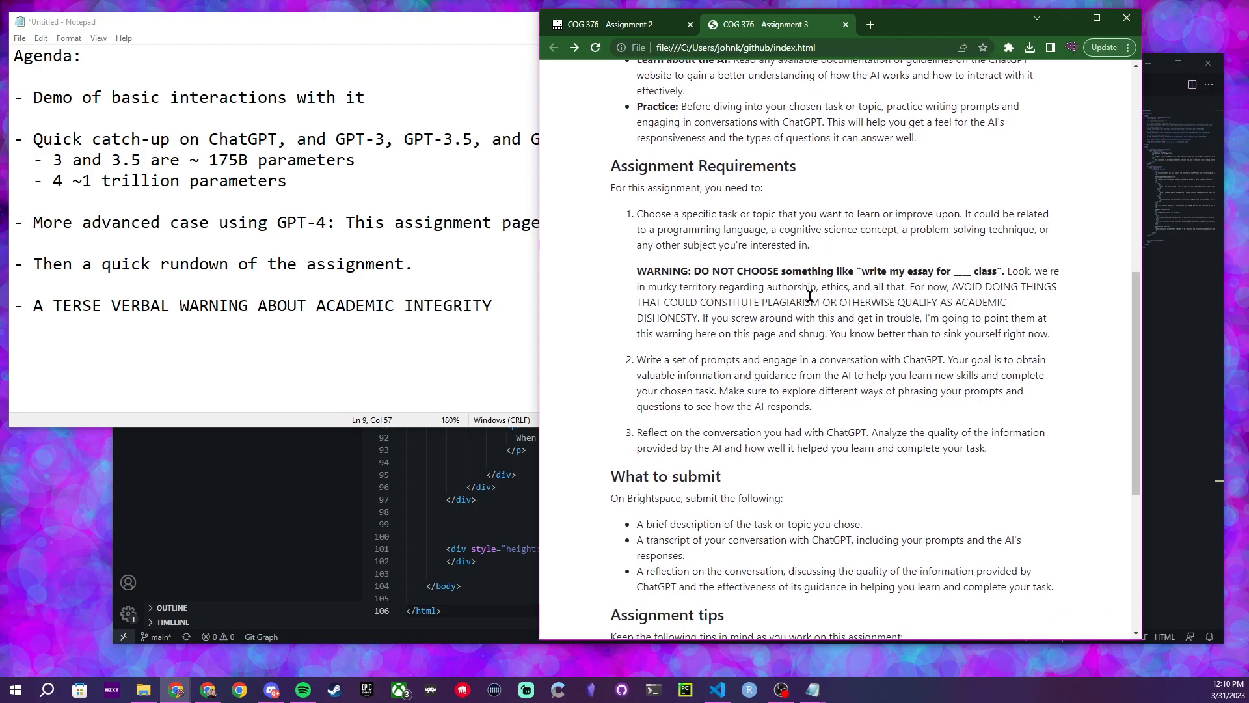
pyautogui.moveTo(1050, 333); pyautogui.dragTo(610, 265)
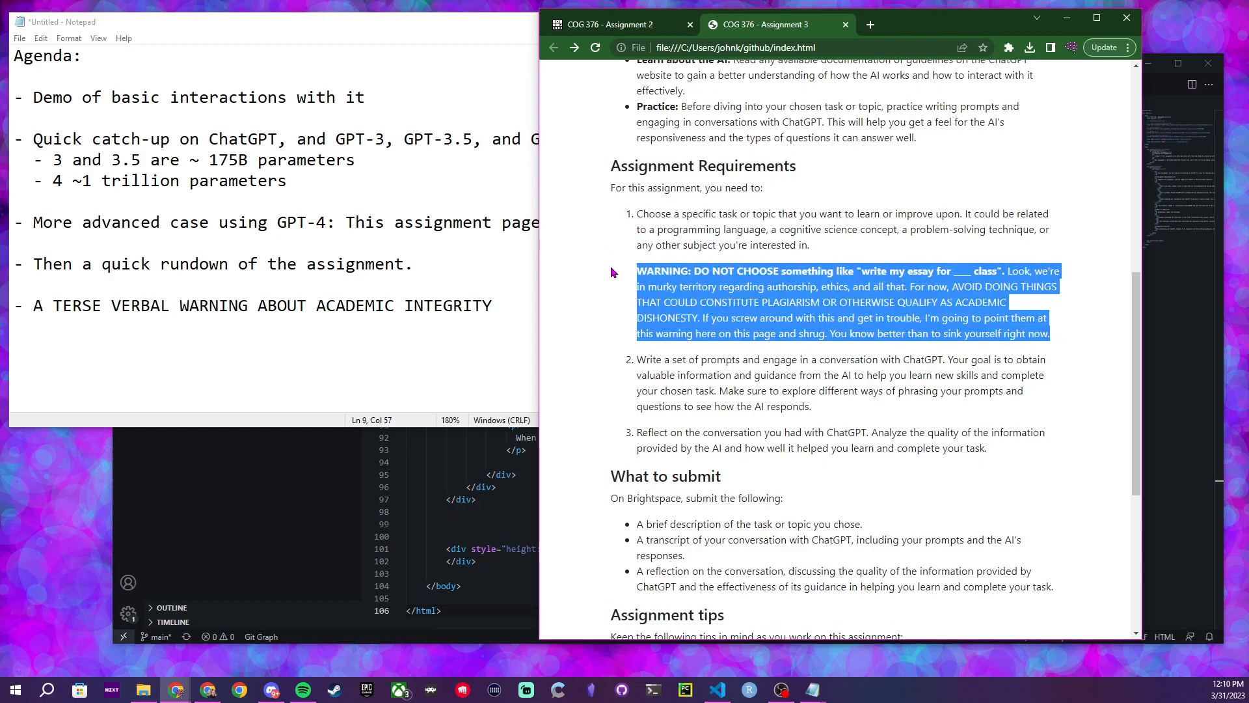
pyautogui.click(760, 303)
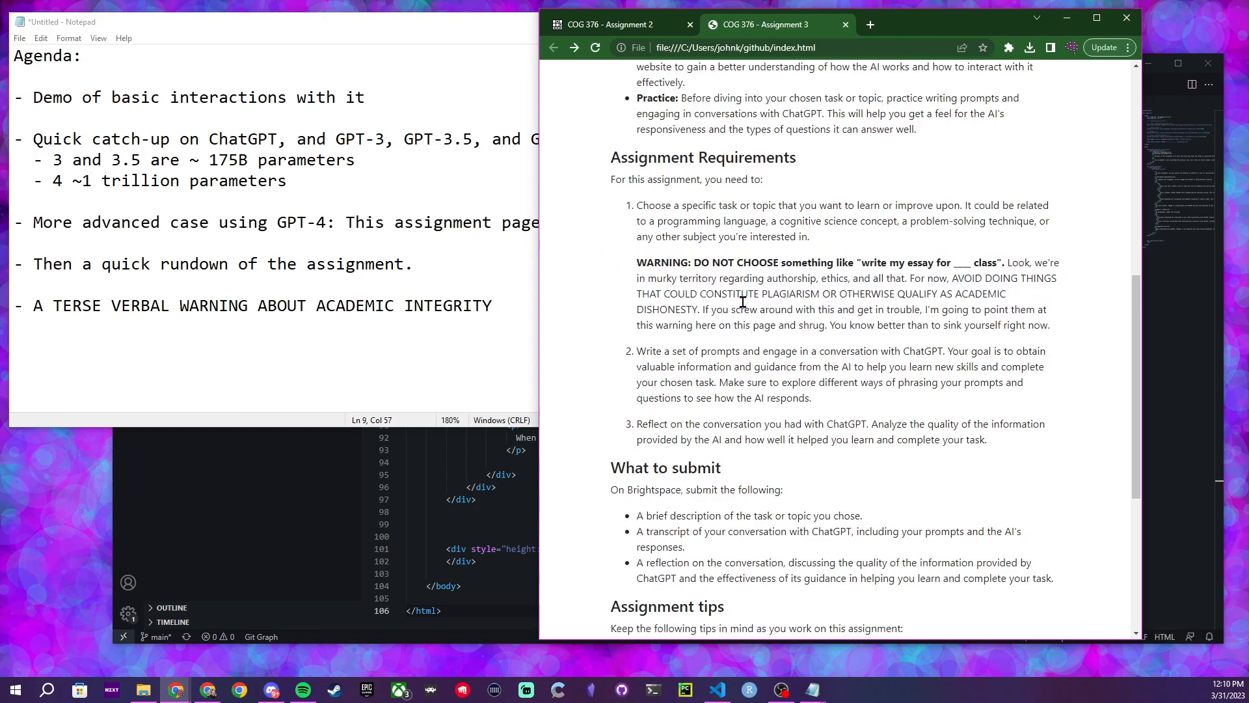
# Read the second and third assignment requirements on writing prompts for ChatGPT and reflecting on how well it helped
pyautogui.scroll(-1, 760, 303)
pyautogui.moveTo(638, 294); pyautogui.dragTo(924, 292)
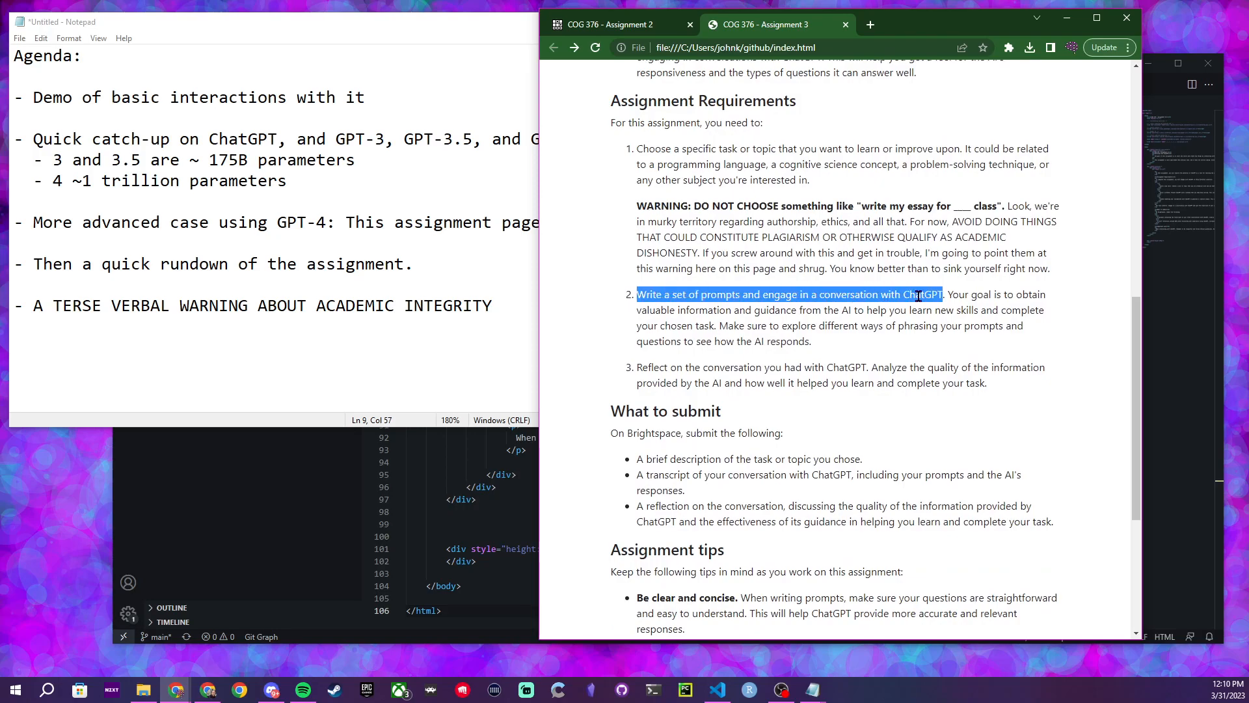
pyautogui.click(933, 333)
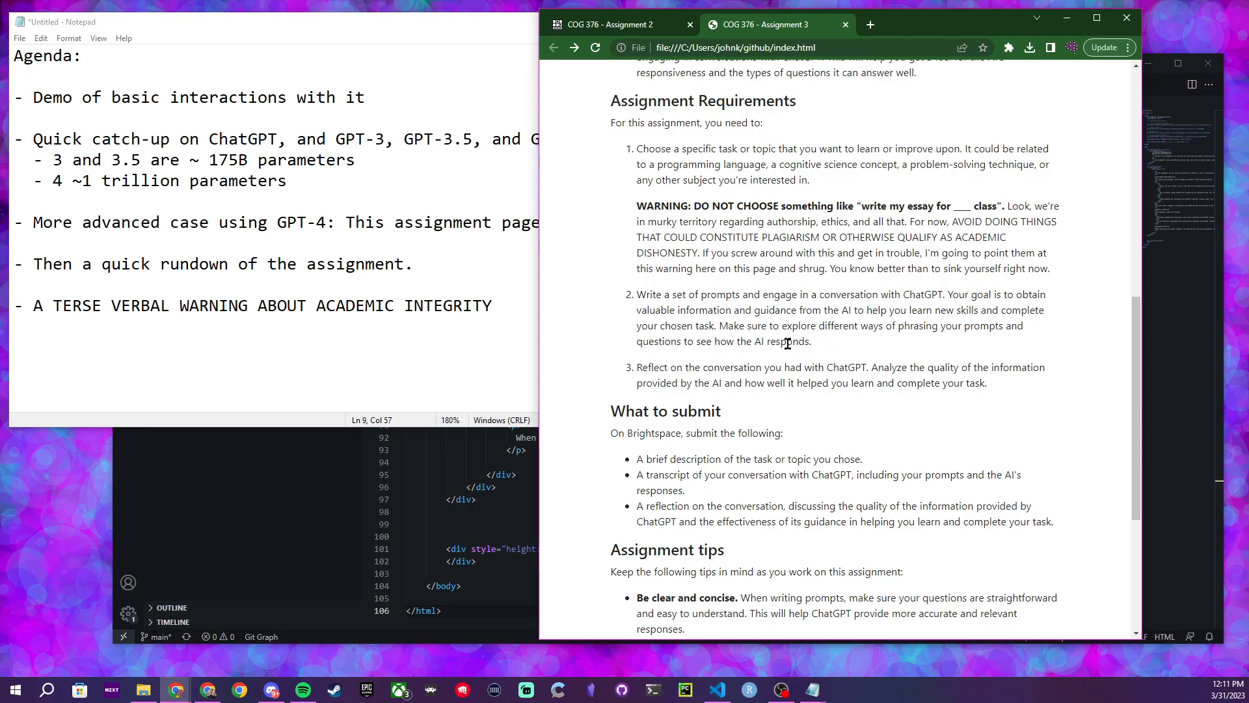
pyautogui.moveTo(639, 368); pyautogui.dragTo(1030, 366)
pyautogui.click(860, 367)
pyautogui.click(860, 369)
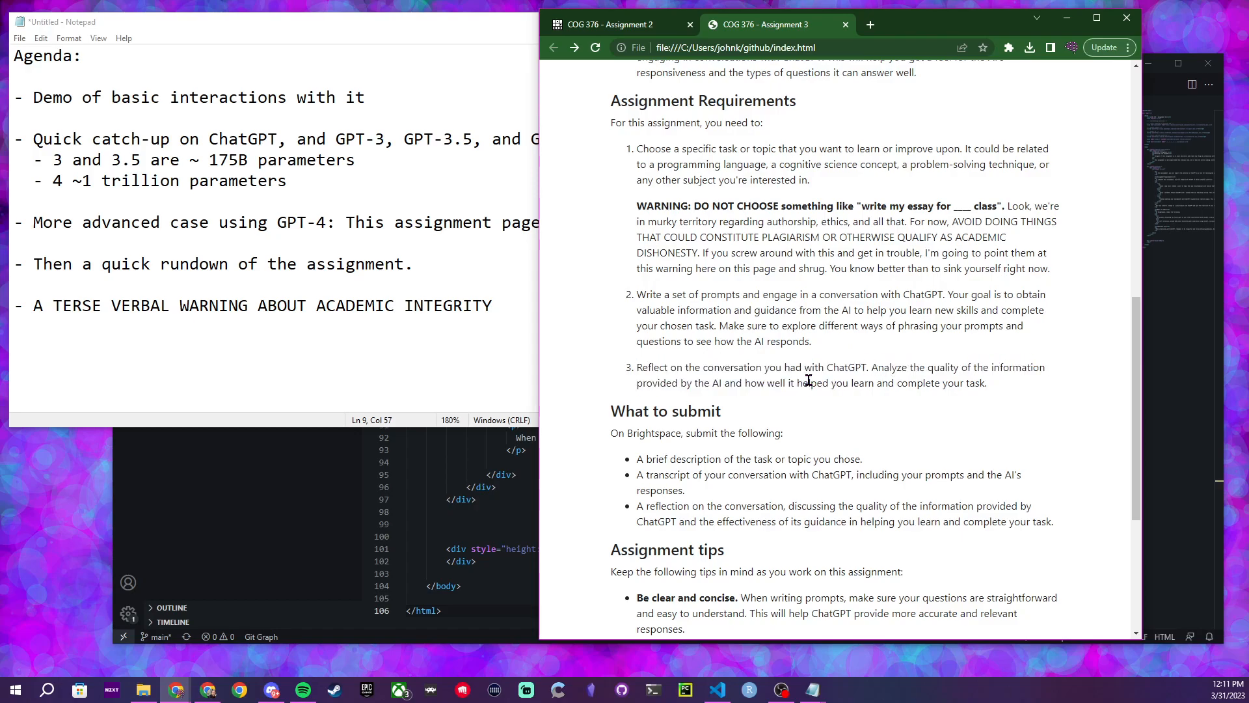
pyautogui.doubleClick(719, 383)
pyautogui.click(858, 410)
pyautogui.moveTo(745, 384); pyautogui.dragTo(989, 382)
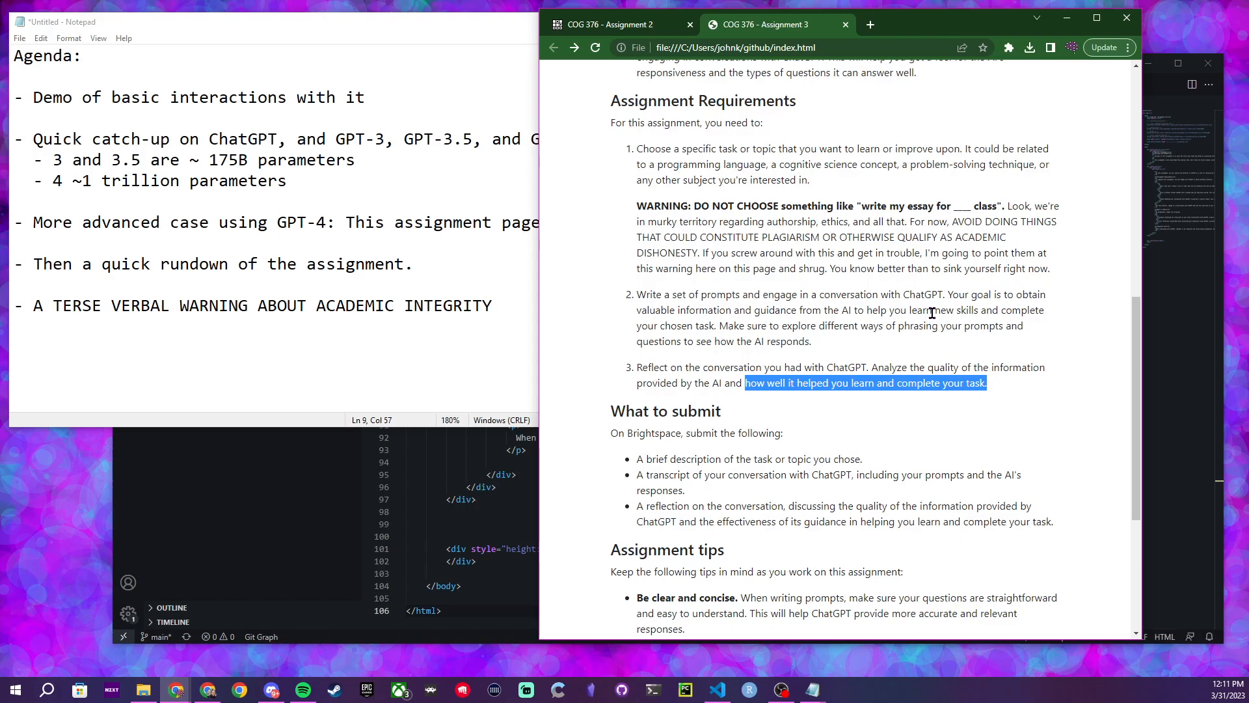
# Review the description, transcript and reflection required under "What to submit", and continue to the assignment tips
pyautogui.scroll(-1, 954, 297)
pyautogui.scroll(-1, 957, 295)
pyautogui.click(954, 328)
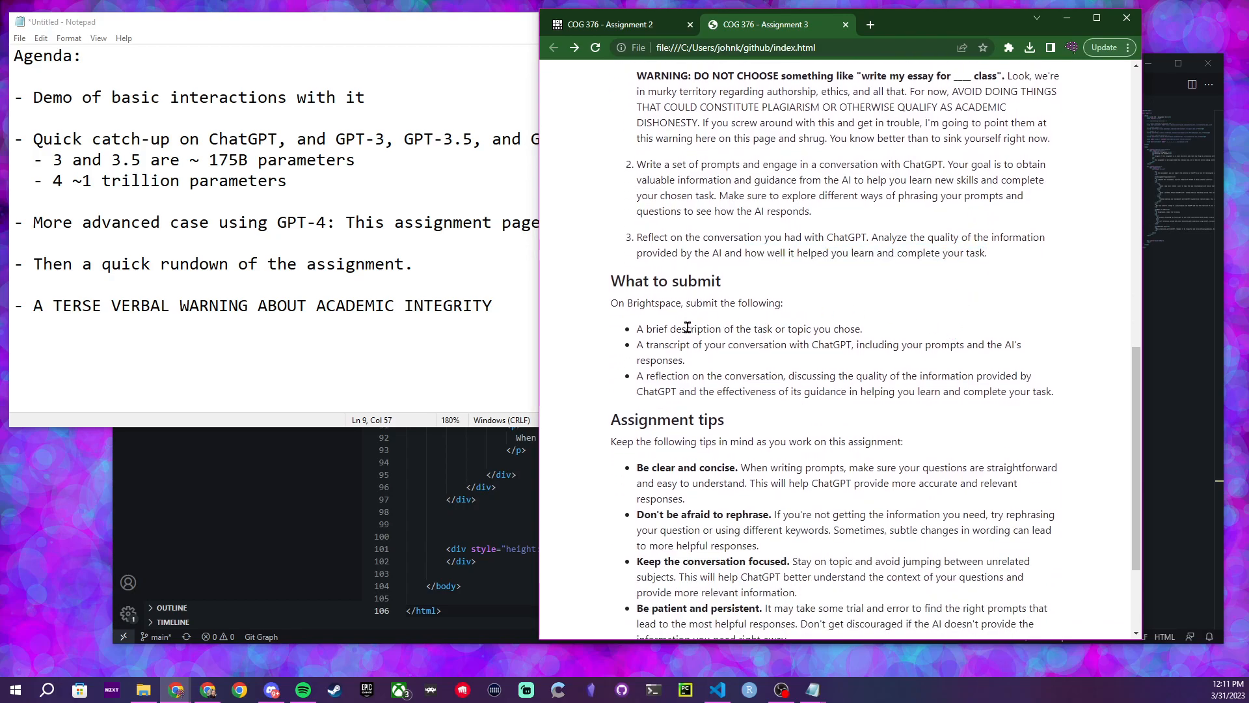
pyautogui.moveTo(646, 329); pyautogui.dragTo(898, 333)
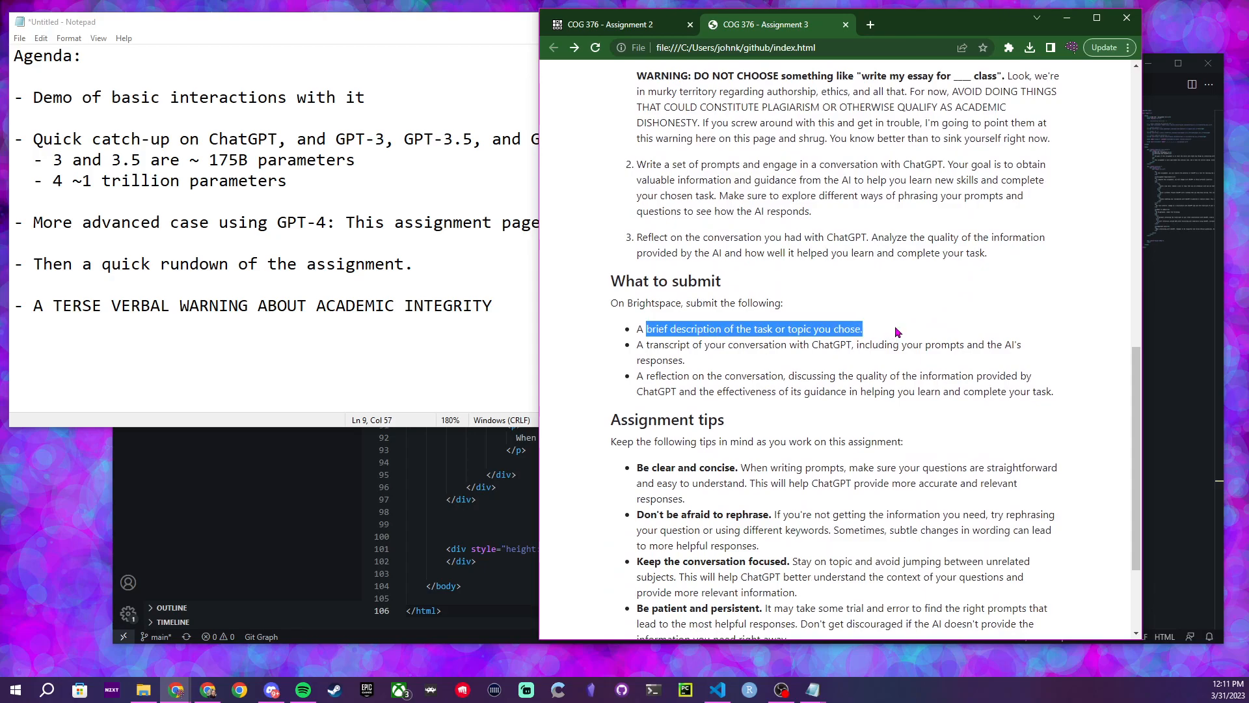
pyautogui.click(898, 332)
pyautogui.moveTo(645, 343); pyautogui.dragTo(732, 365)
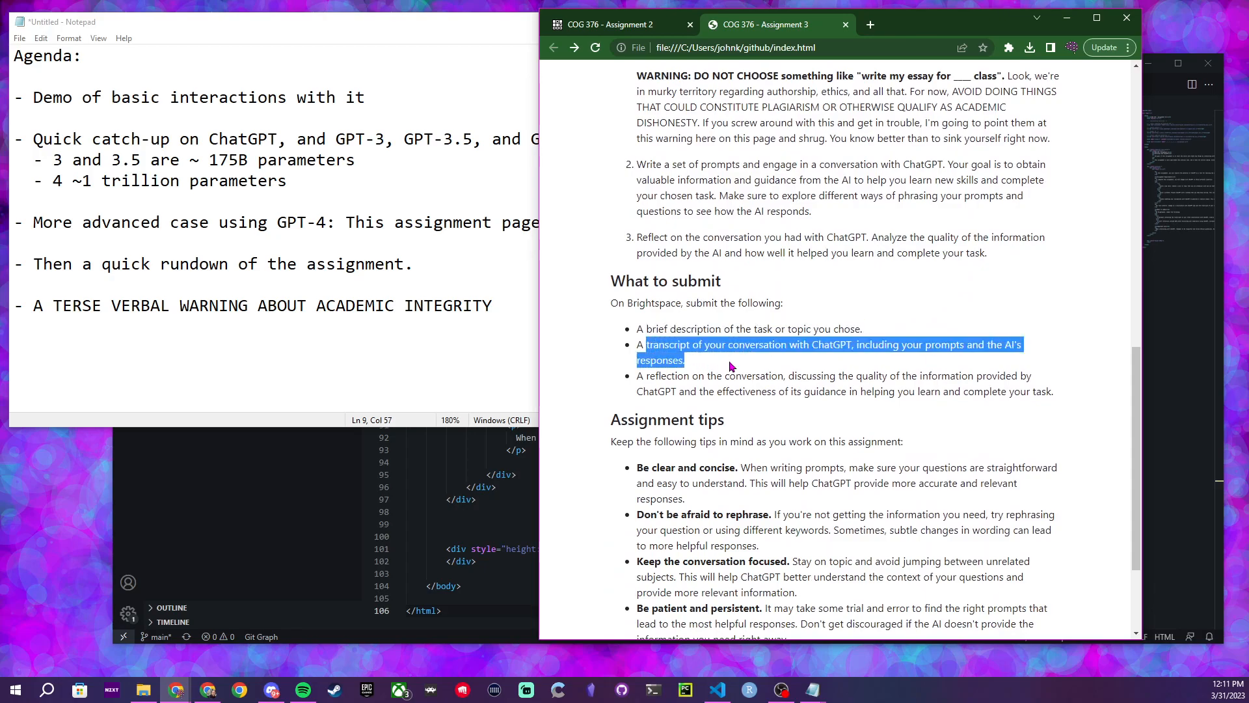
pyautogui.click(731, 366)
pyautogui.moveTo(646, 375); pyautogui.dragTo(1057, 390)
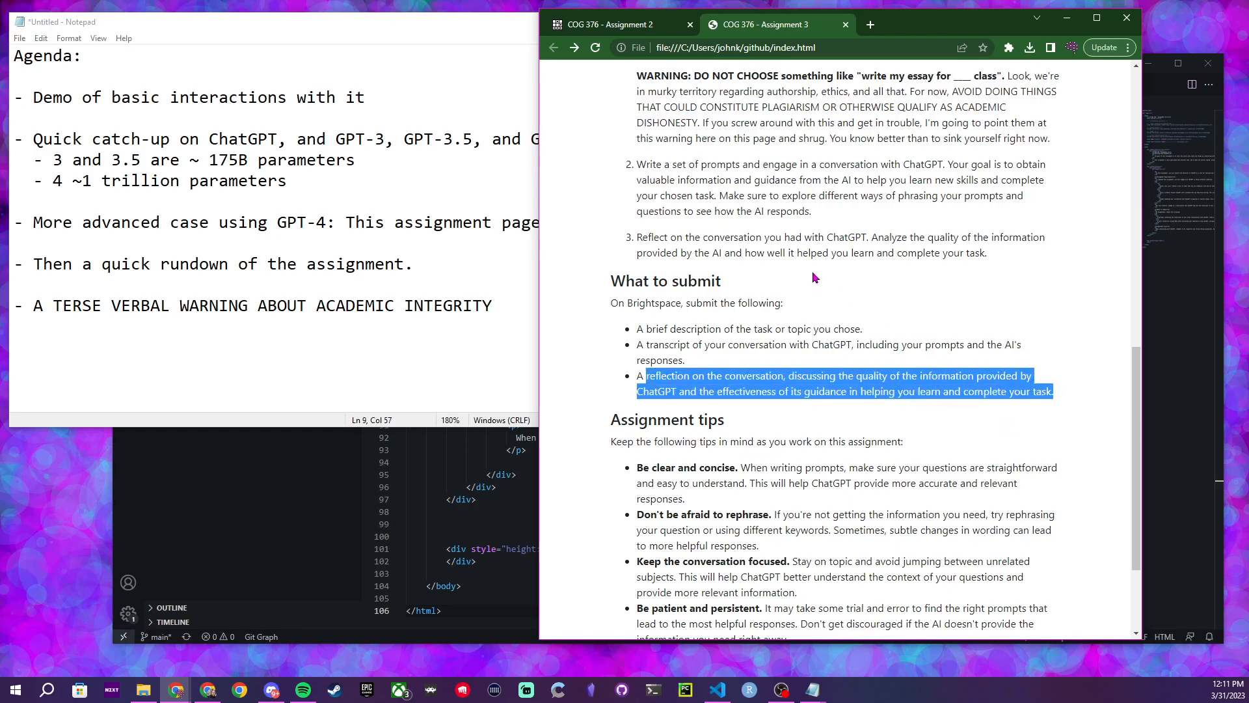
pyautogui.scroll(-2, 812, 245)
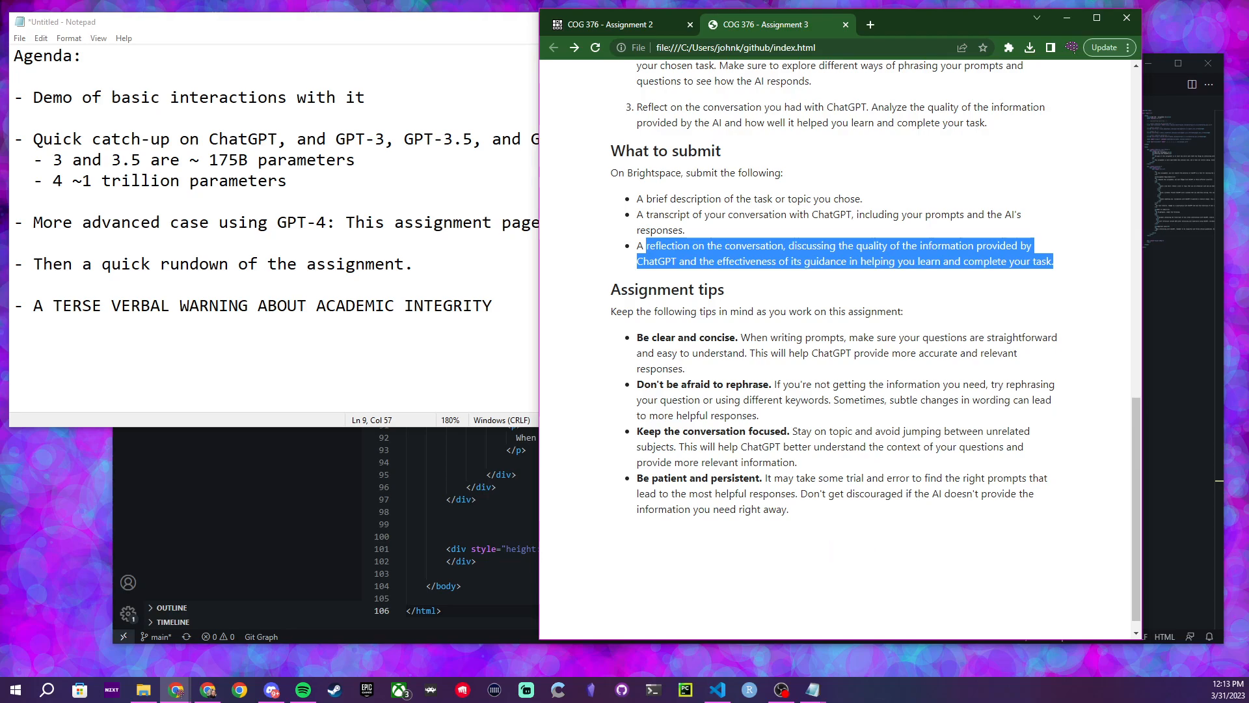
# Bring back the ChatGPT browser window, log in with the Google account, and dismiss the introductory research preview and feedback notices
pyautogui.moveTo(1248, 37); pyautogui.dragTo(1031, 39)
pyautogui.click(684, 150)
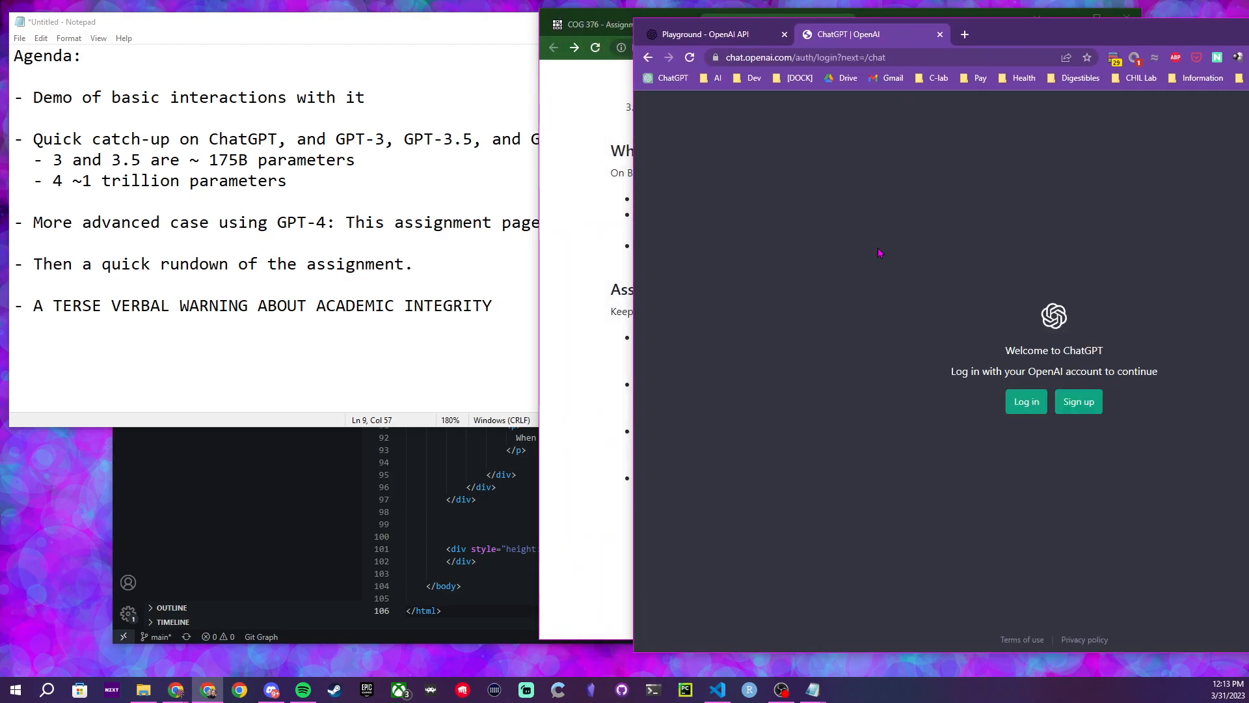
pyautogui.click(1026, 400)
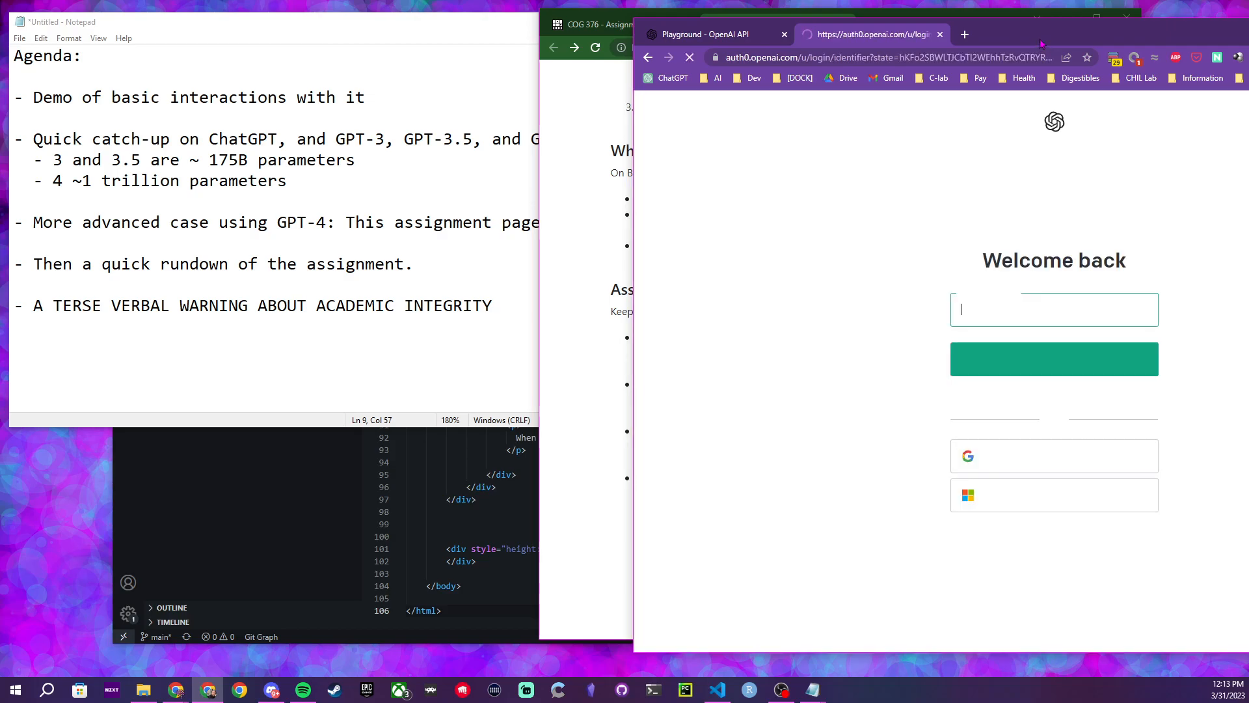
pyautogui.click(1014, 450)
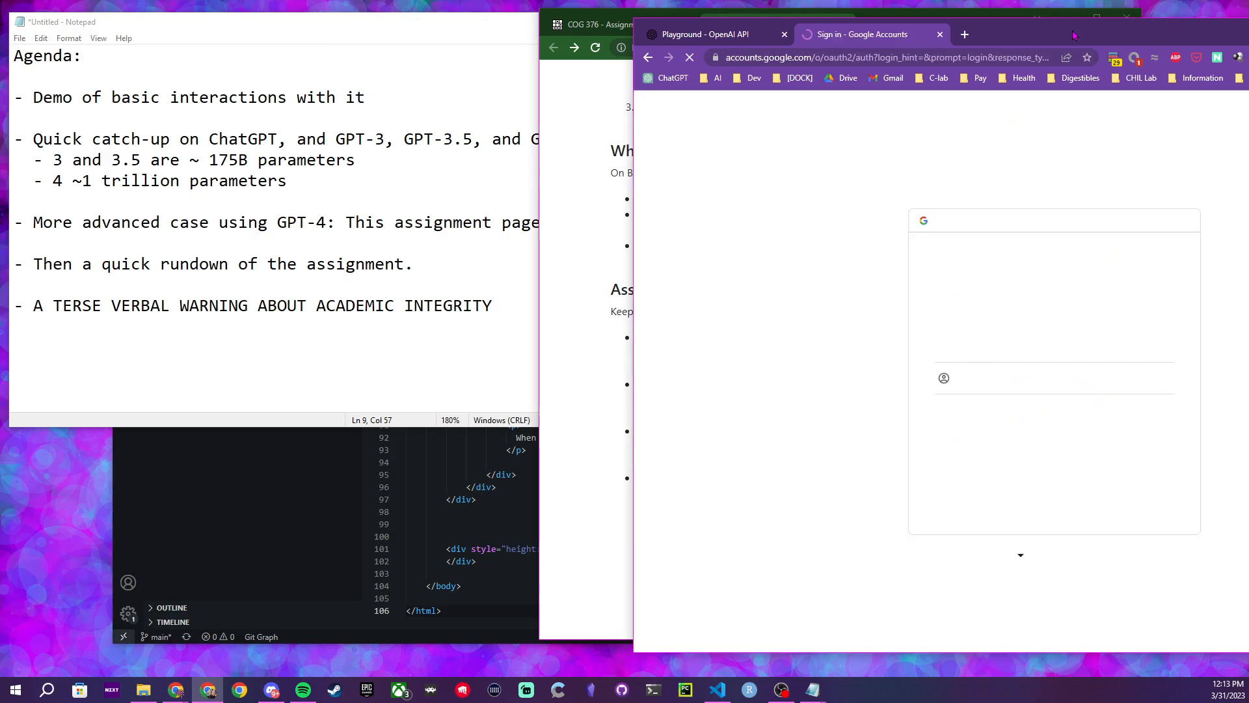
pyautogui.click(996, 342)
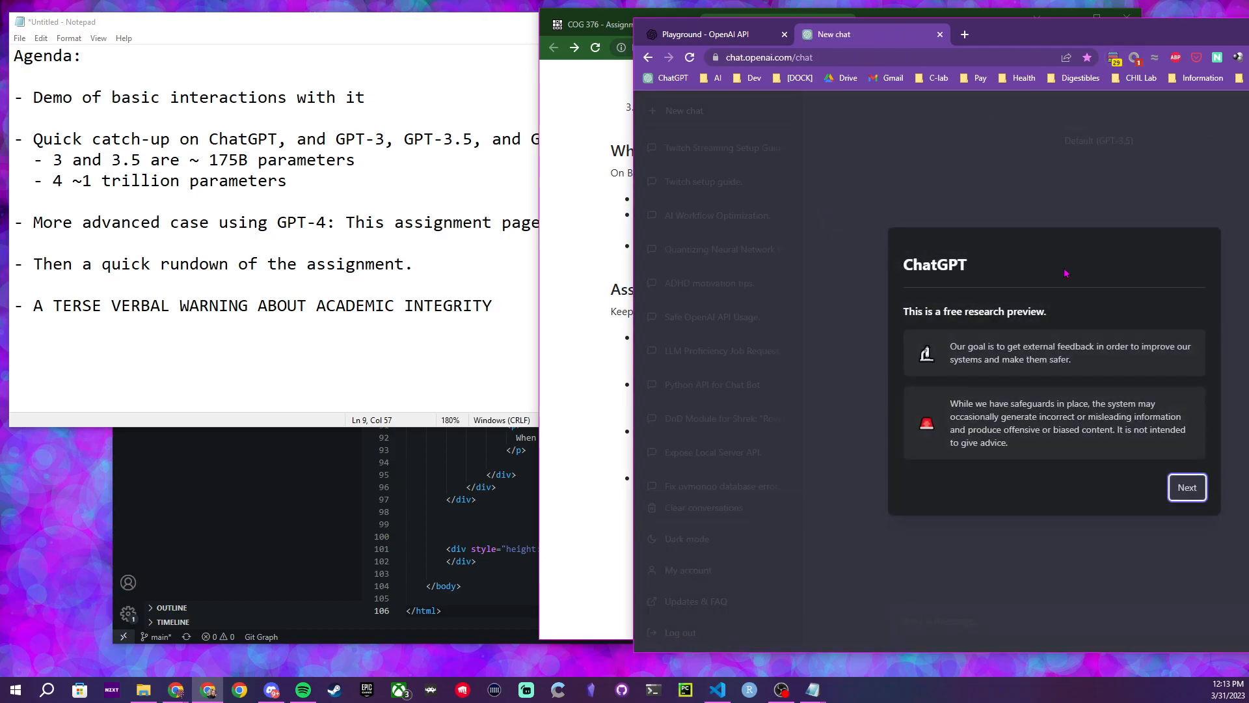
pyautogui.click(1187, 488)
pyautogui.click(1185, 475)
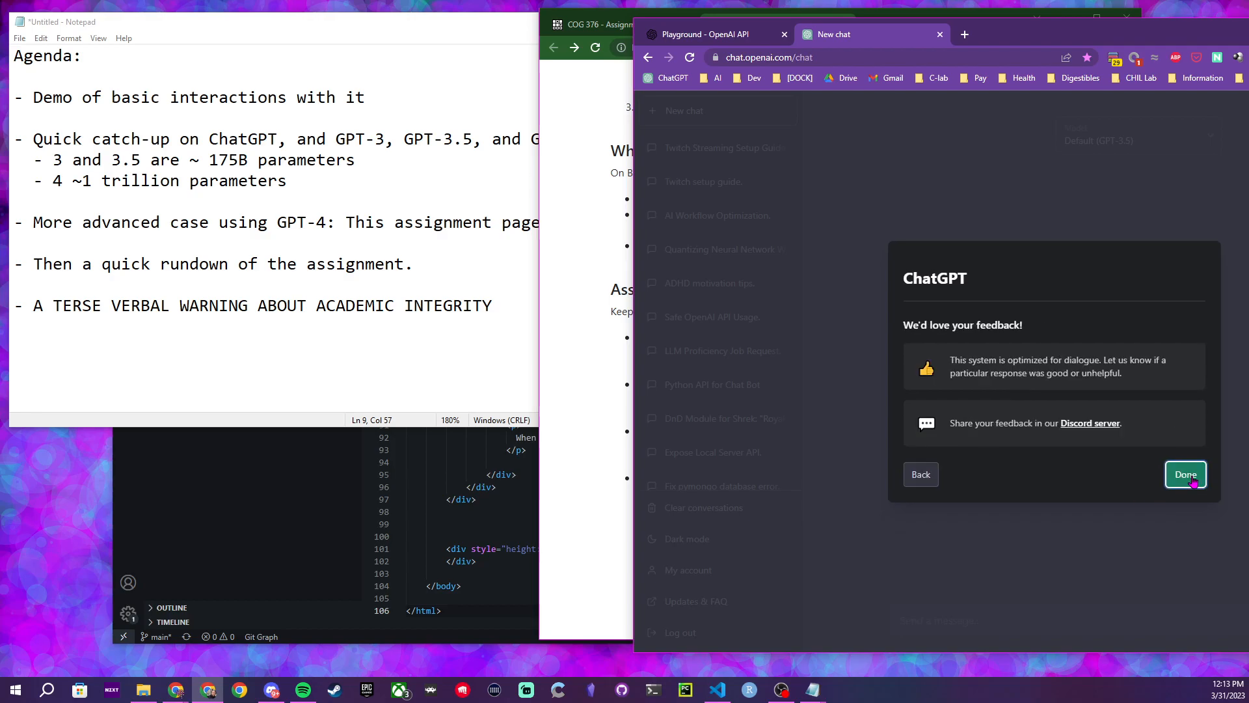
# Close the feedback notice, open the Twitch Streaming Setup Guide conversation at its first prompt, and move the browser window fully into view
pyautogui.click(1184, 475)
pyautogui.click(713, 153)
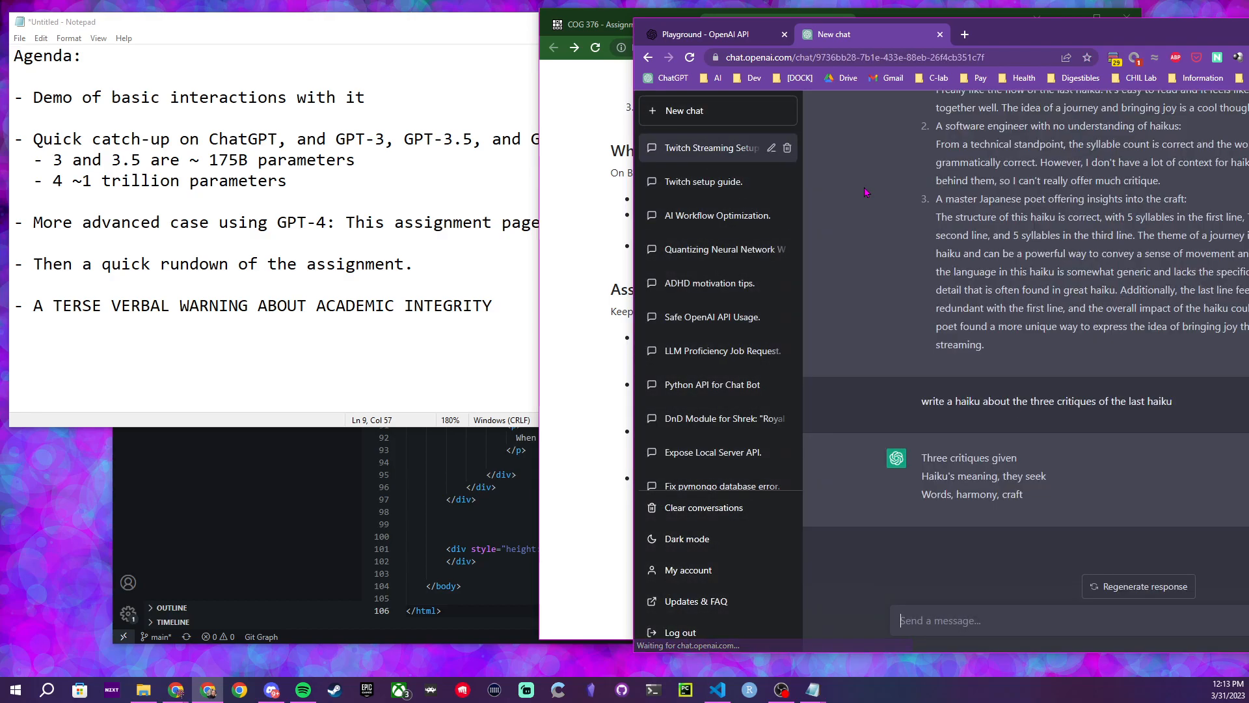
pyautogui.scroll(20, 952, 291)
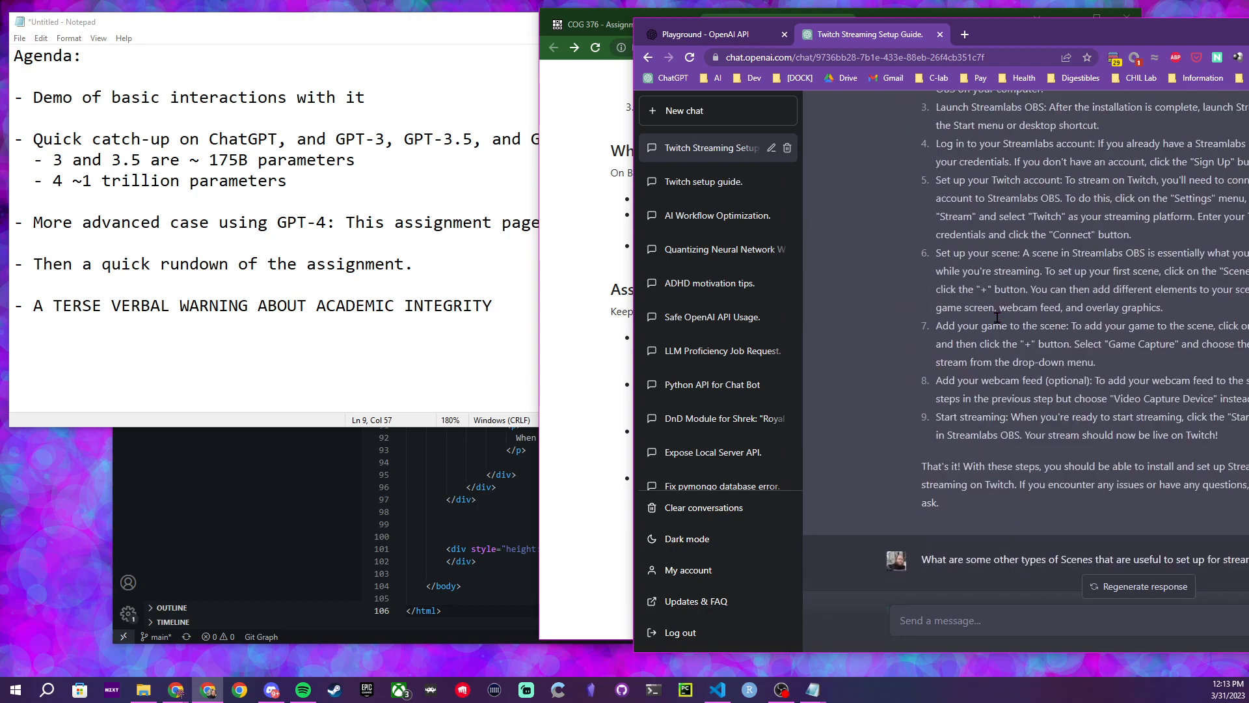
pyautogui.scroll(10, 1000, 319)
pyautogui.moveTo(948, 144); pyautogui.dragTo(1015, 408)
pyautogui.click(998, 358)
pyautogui.moveTo(1010, 33); pyautogui.dragTo(713, 30)
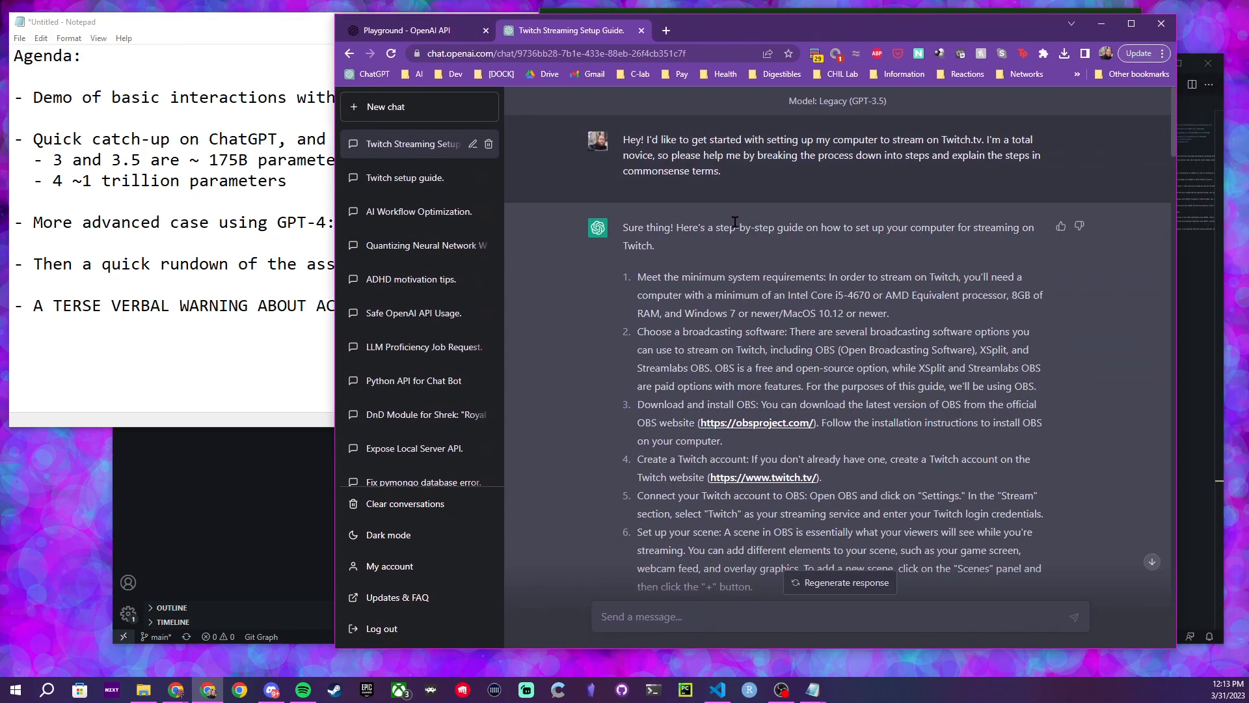
# Skim the Twitch conversation from the opening prompt through the scene suggestions and haikus, highlighting the first haiku reply
pyautogui.moveTo(625, 137); pyautogui.dragTo(658, 306)
pyautogui.click(849, 314)
pyautogui.scroll(-7, 854, 307)
pyautogui.scroll(-20, 855, 307)
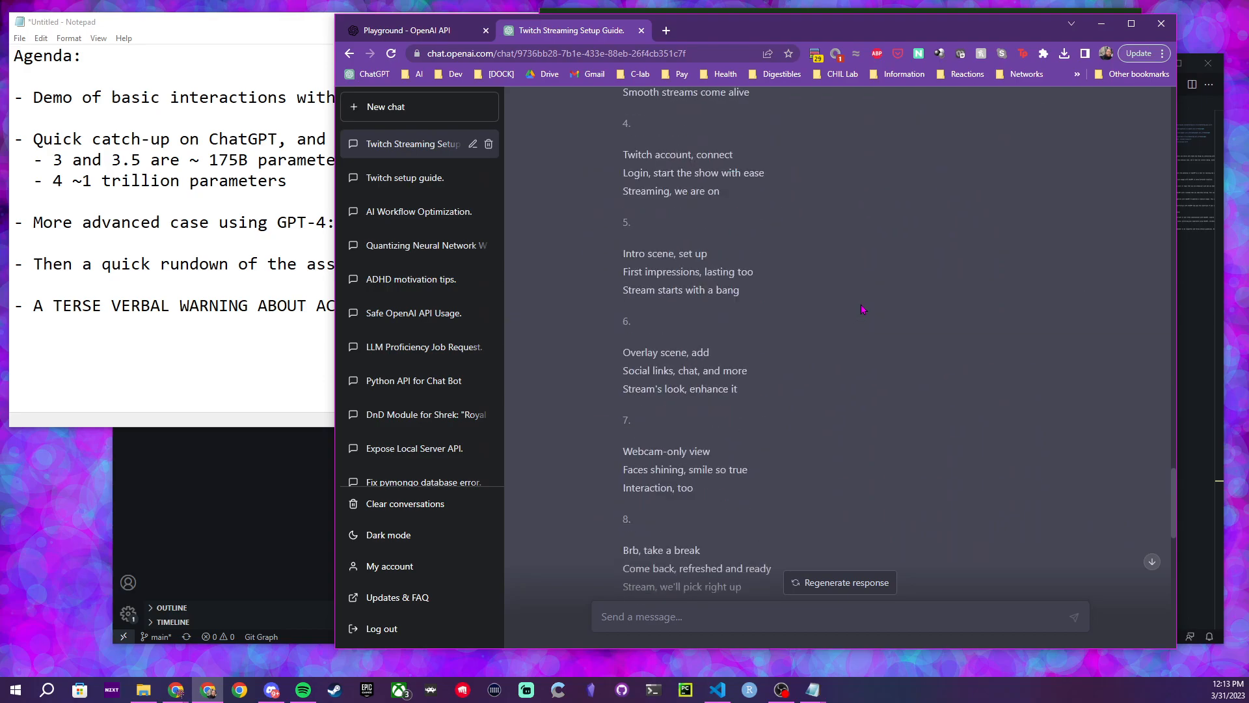
pyautogui.scroll(-4, 863, 310)
pyautogui.scroll(10, 825, 272)
pyautogui.click(824, 271)
pyautogui.scroll(-1, 825, 272)
pyautogui.scroll(2, 824, 272)
pyautogui.scroll(15, 824, 272)
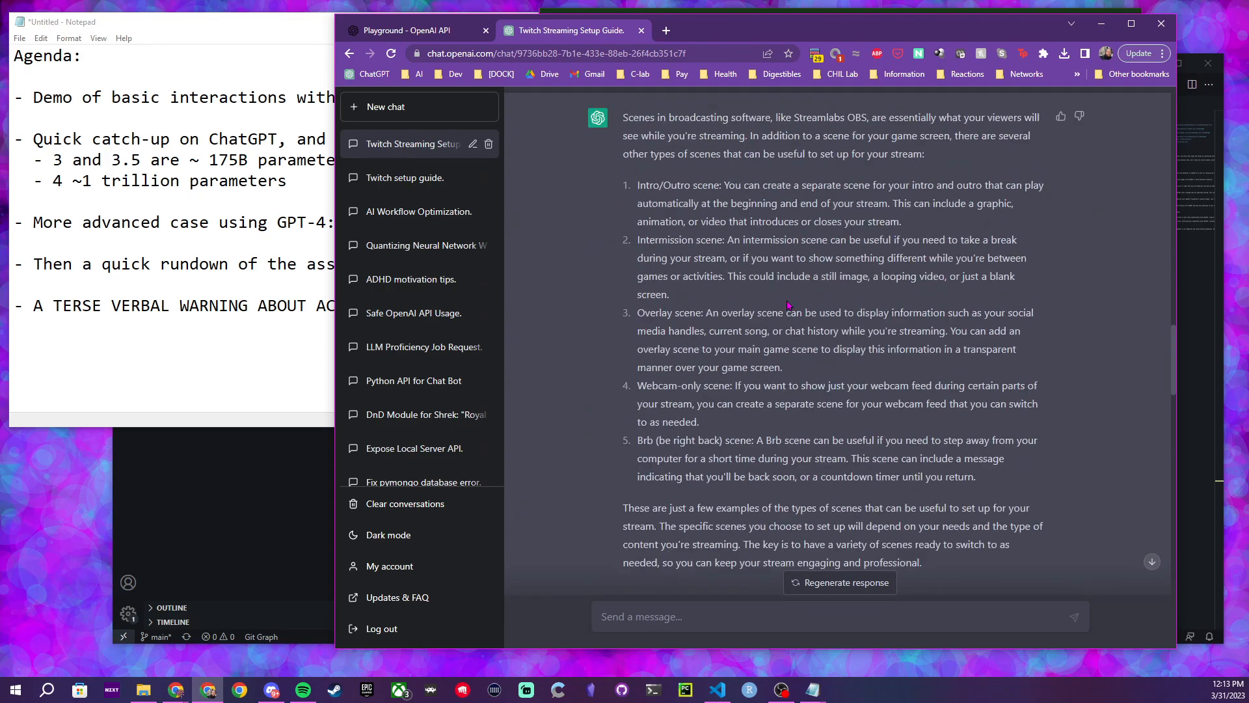
pyautogui.scroll(-8, 661, 443)
pyautogui.tripleClick(661, 443)
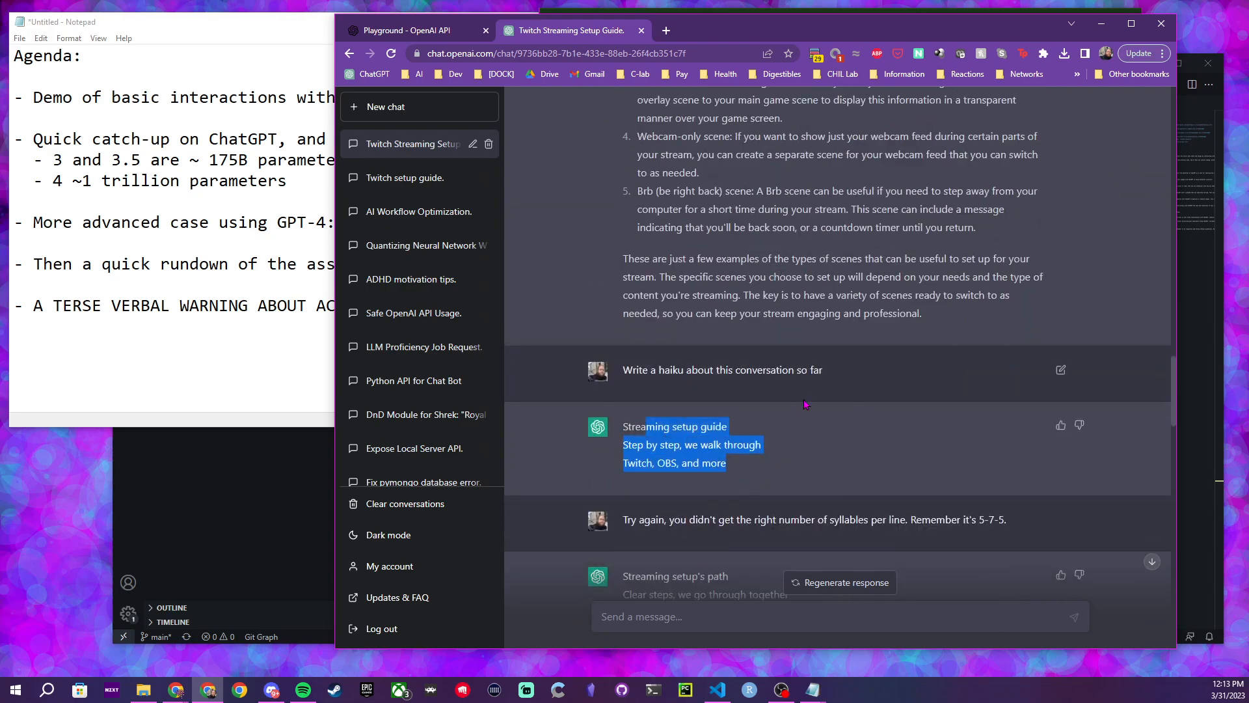
# Return to the start of the Twitch conversation and highlight the text from the opening prompt onward
pyautogui.scroll(15, 784, 316)
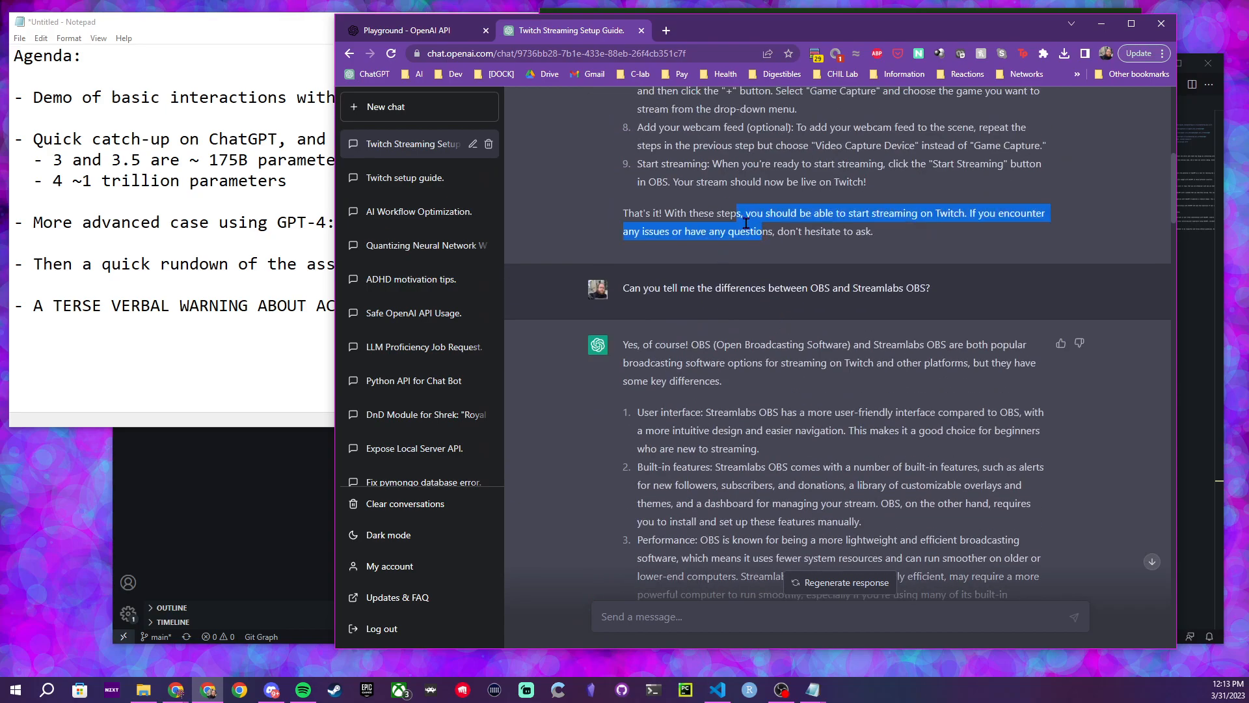
pyautogui.scroll(8, 784, 317)
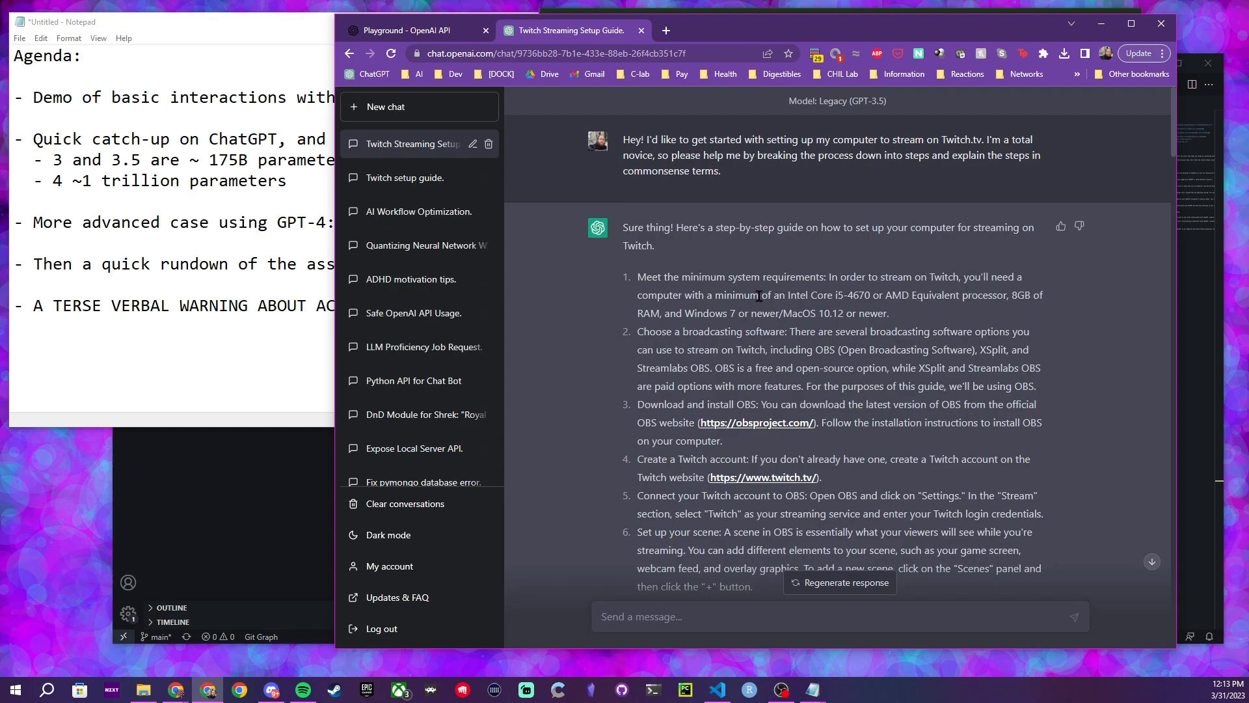
pyautogui.moveTo(625, 139); pyautogui.dragTo(805, 651)
pyautogui.click(732, 291)
# Move the ChatGPT window aside and read the "Keep the conversation focused" tip on the Assignment 3 page
pyautogui.moveTo(708, 29); pyautogui.dragTo(1248, 81)
pyautogui.click(872, 255)
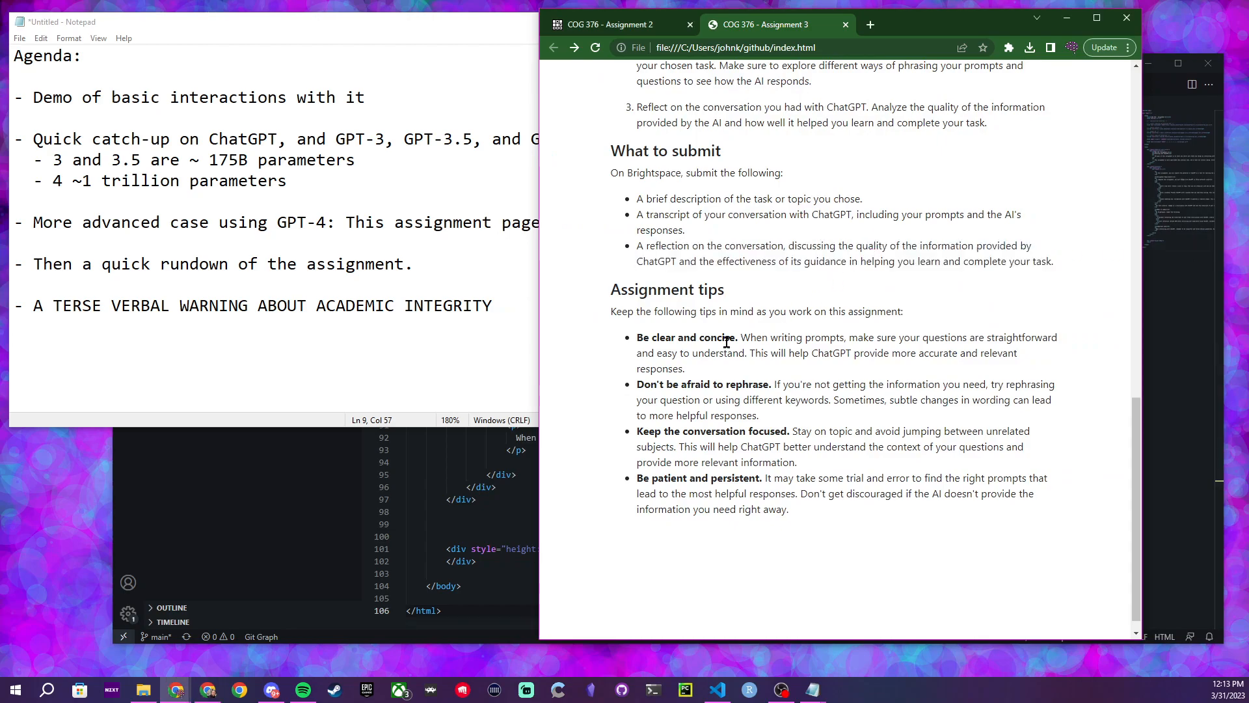
pyautogui.doubleClick(641, 433)
pyautogui.click(842, 423)
# Highlight GPT-4 in the catch-up item of the Notepad agenda
pyautogui.click(278, 161)
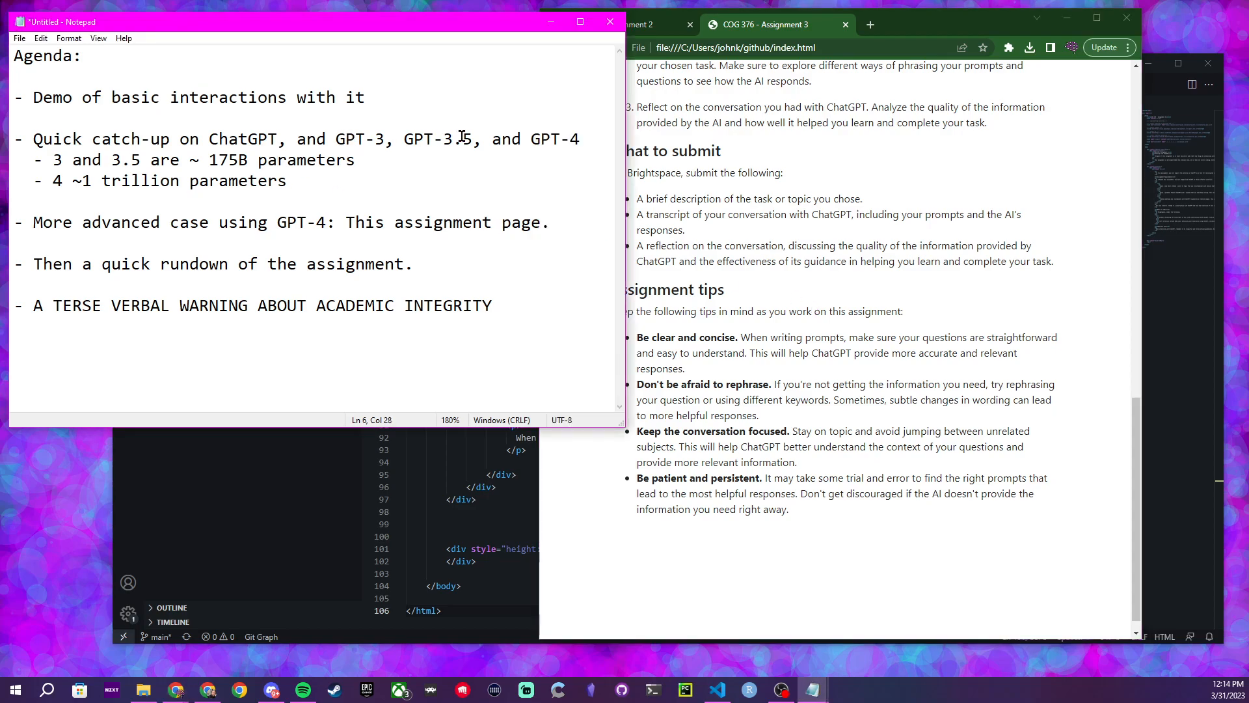
pyautogui.moveTo(405, 139); pyautogui.dragTo(580, 139)
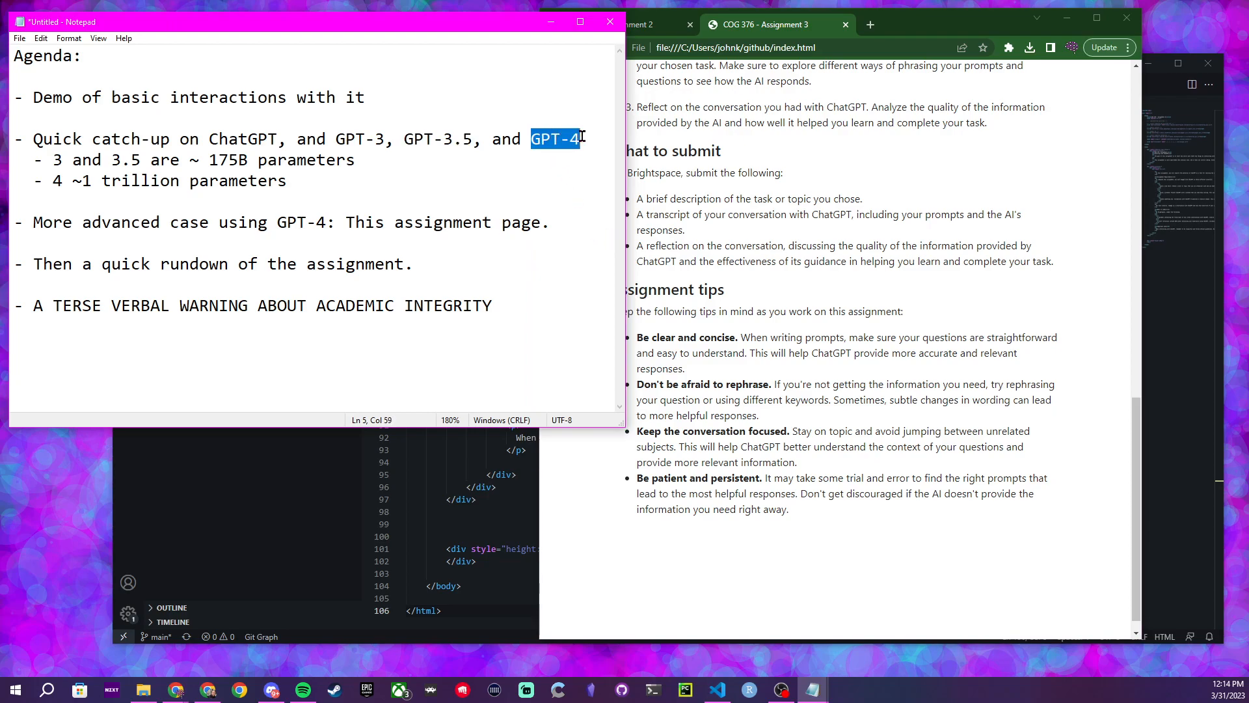
pyautogui.click(842, 275)
pyautogui.click(419, 166)
# Bring the Assignment 3 page forward and skim it from the title to the assignment tips
pyautogui.click(972, 228)
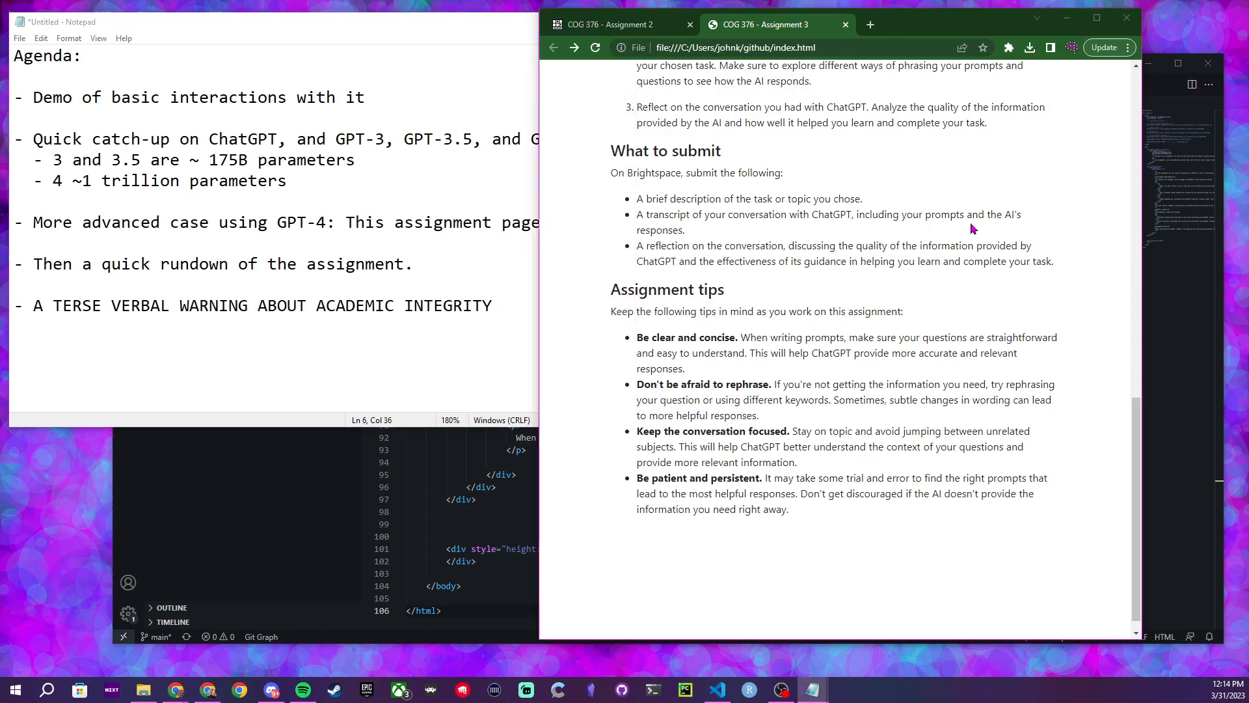
pyautogui.scroll(15, 931, 266)
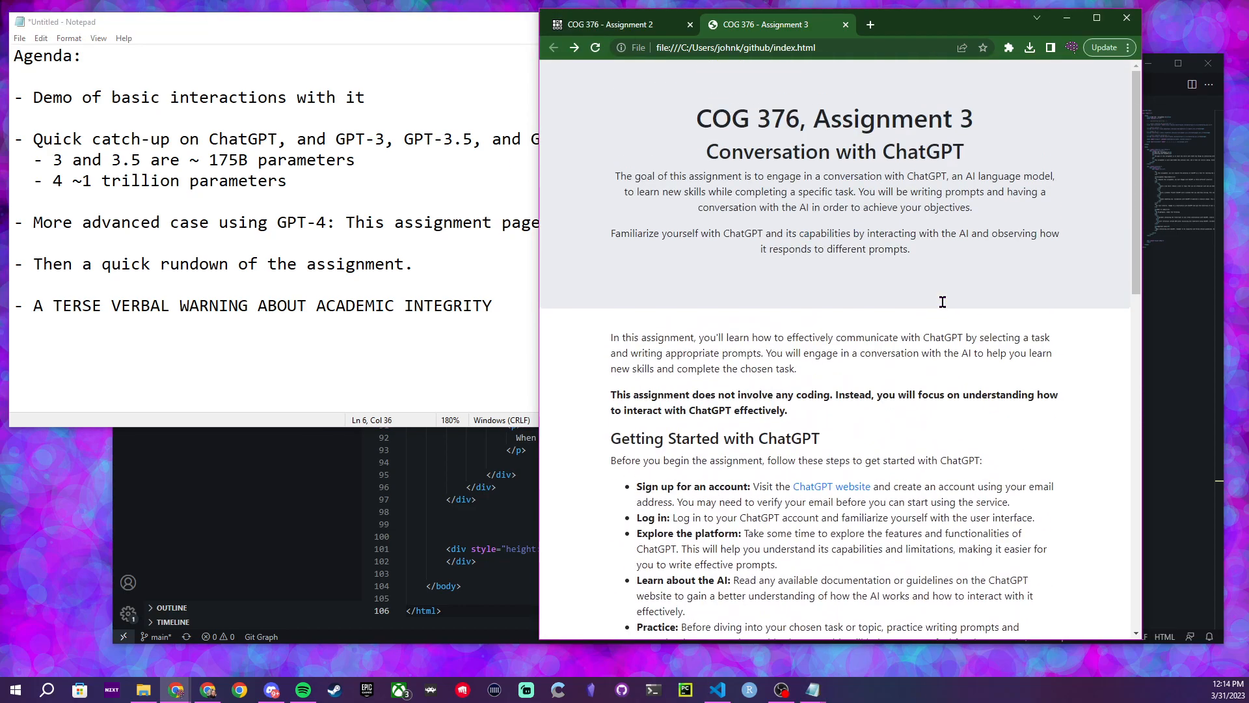
pyautogui.scroll(-15, 946, 303)
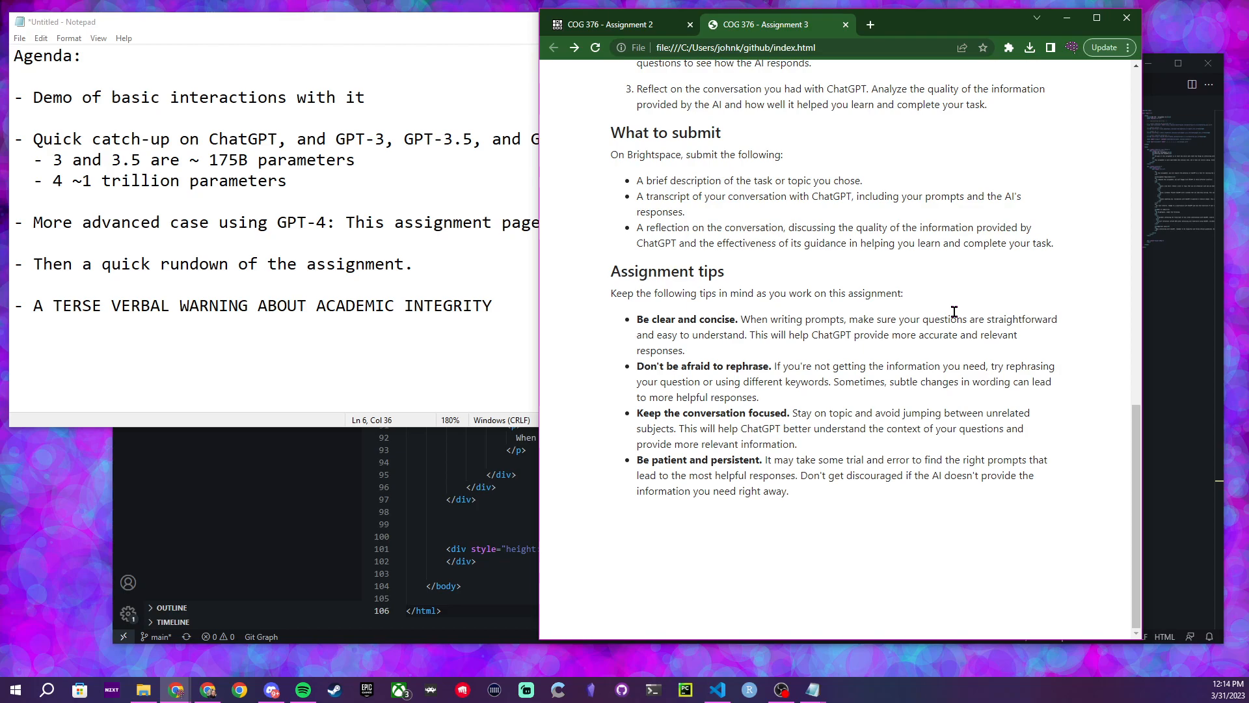
# Highlight the academic integrity warning in the Notepad agenda and place the Assignment 3 browser window beside it
pyautogui.click(505, 314)
pyautogui.moveTo(506, 314); pyautogui.dragTo(12, 309)
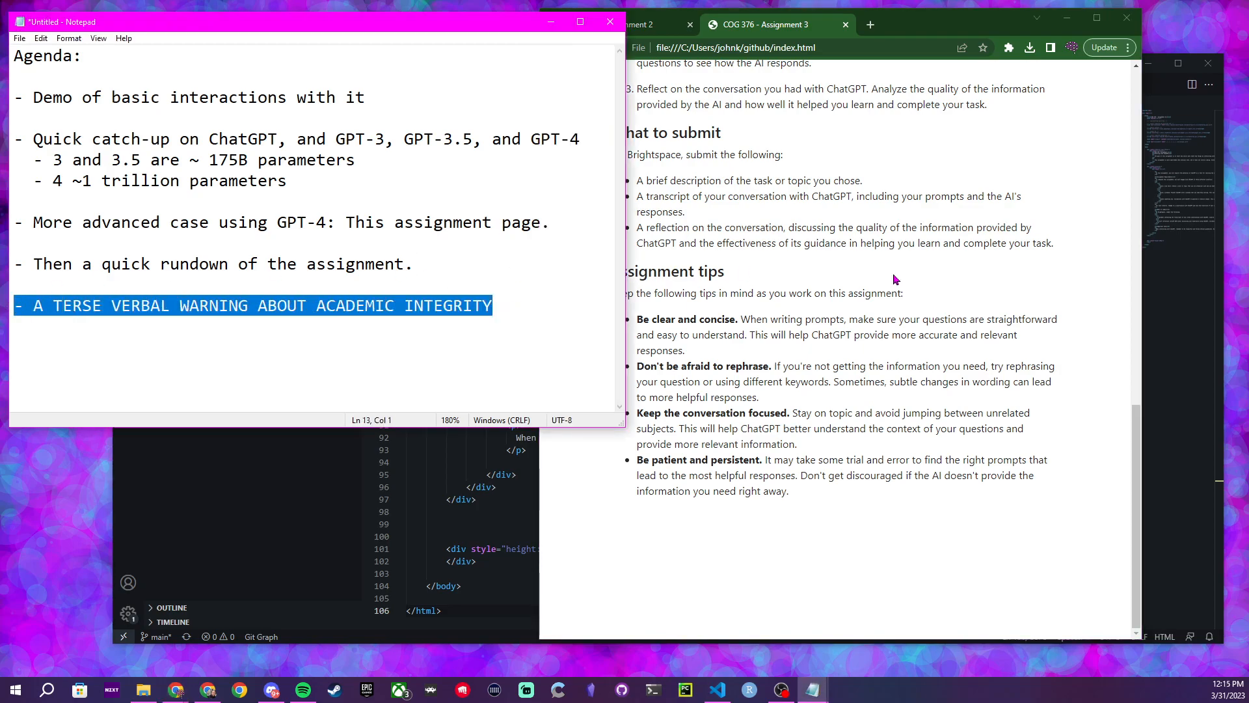
pyautogui.click(920, 518)
pyautogui.moveTo(939, 26); pyautogui.dragTo(1037, 30)
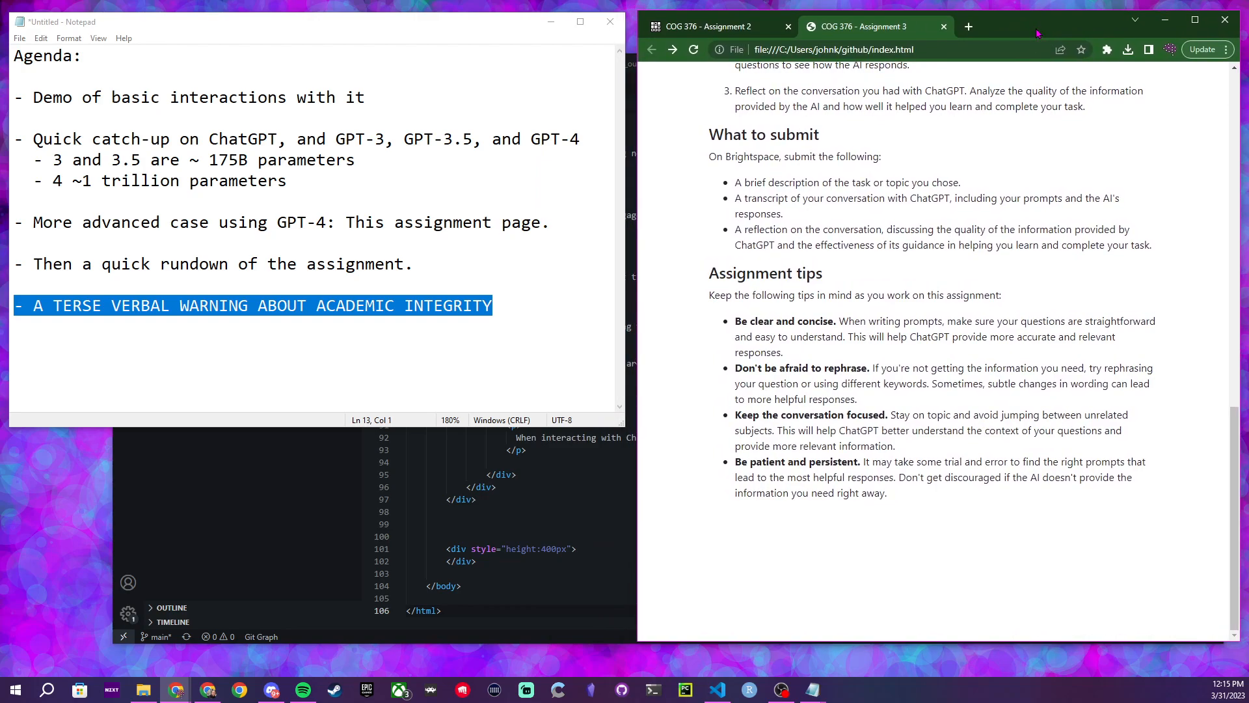
pyautogui.doubleClick(1038, 34)
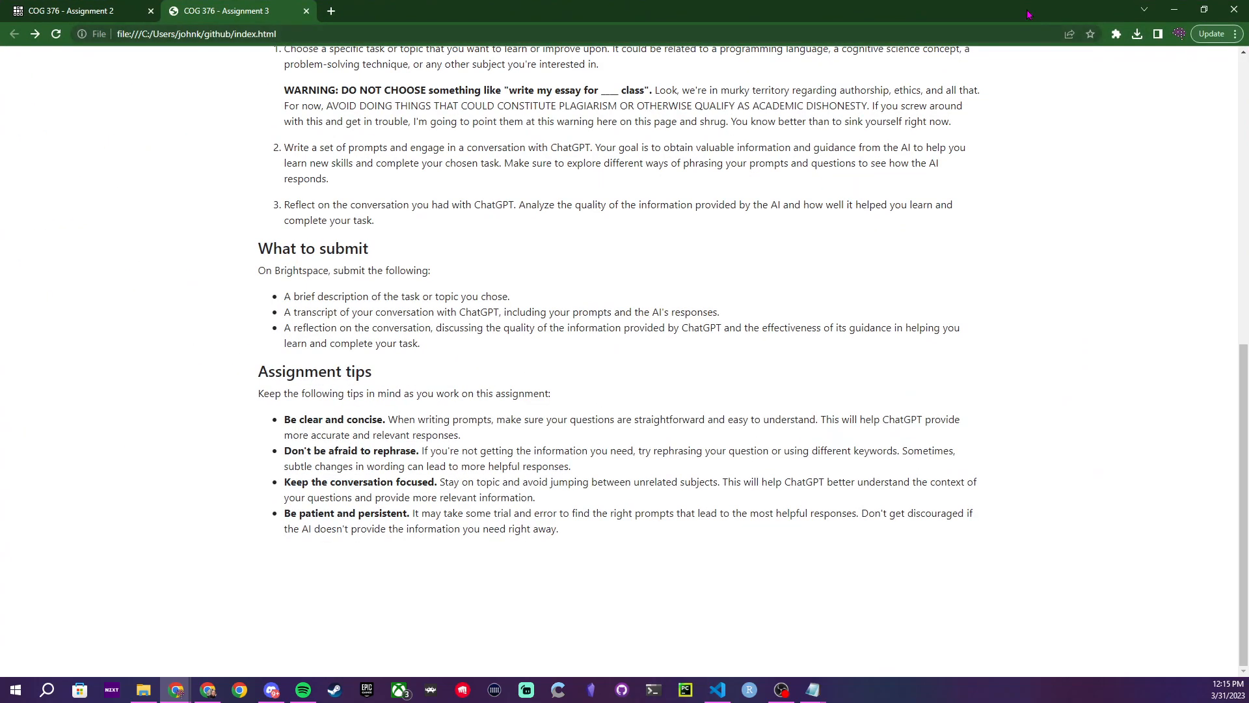
pyautogui.doubleClick(1038, 26)
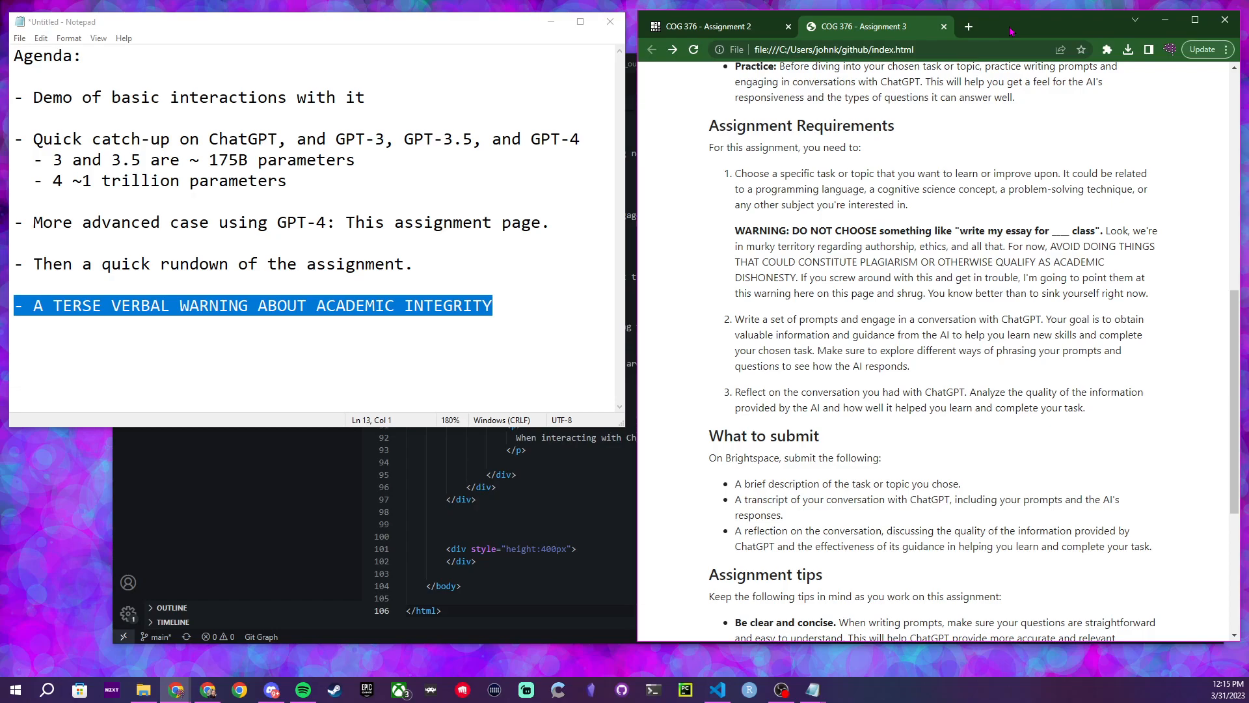
# Look through the Assignment 3 page and highlight the "DO NOT CHOOSE" plagiarism warning under the first requirement
pyautogui.scroll(-4, 1018, 488)
pyautogui.scroll(12, 1018, 494)
pyautogui.scroll(-10, 1018, 501)
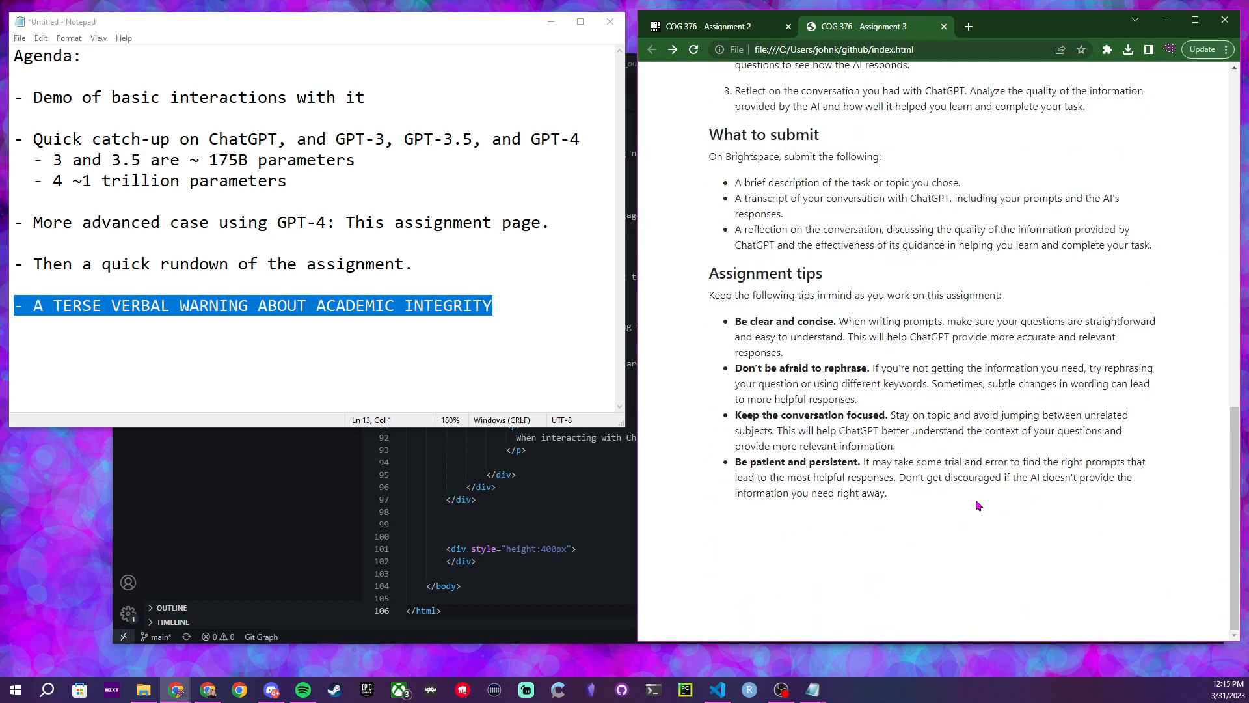
pyautogui.scroll(1, 974, 499)
pyautogui.scroll(-1, 969, 499)
pyautogui.scroll(12, 953, 497)
pyautogui.scroll(-5, 967, 490)
pyautogui.scroll(7, 967, 489)
pyautogui.scroll(-10, 898, 507)
pyautogui.moveTo(734, 203); pyautogui.dragTo(1171, 280)
# Review the getting started instructions and return to the introduction of the Assignment 3 page
pyautogui.scroll(5, 970, 306)
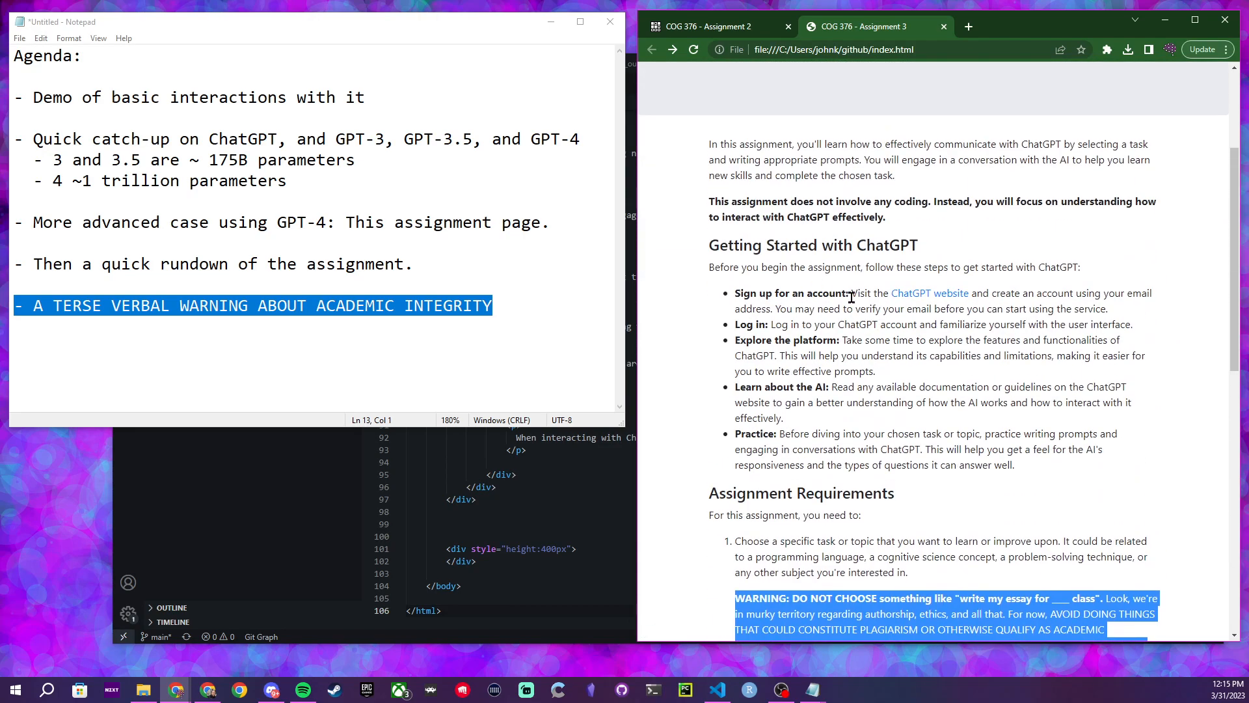
pyautogui.scroll(3, 958, 304)
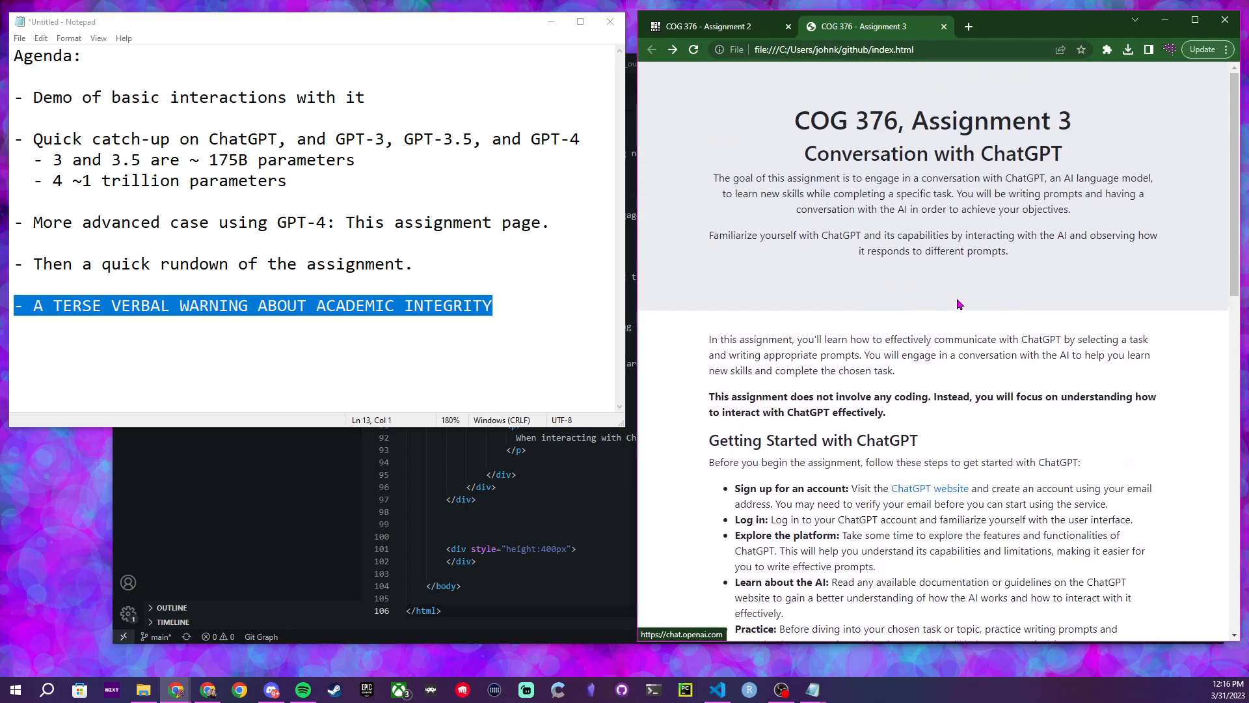
pyautogui.scroll(-4, 918, 195)
pyautogui.scroll(4, 913, 234)
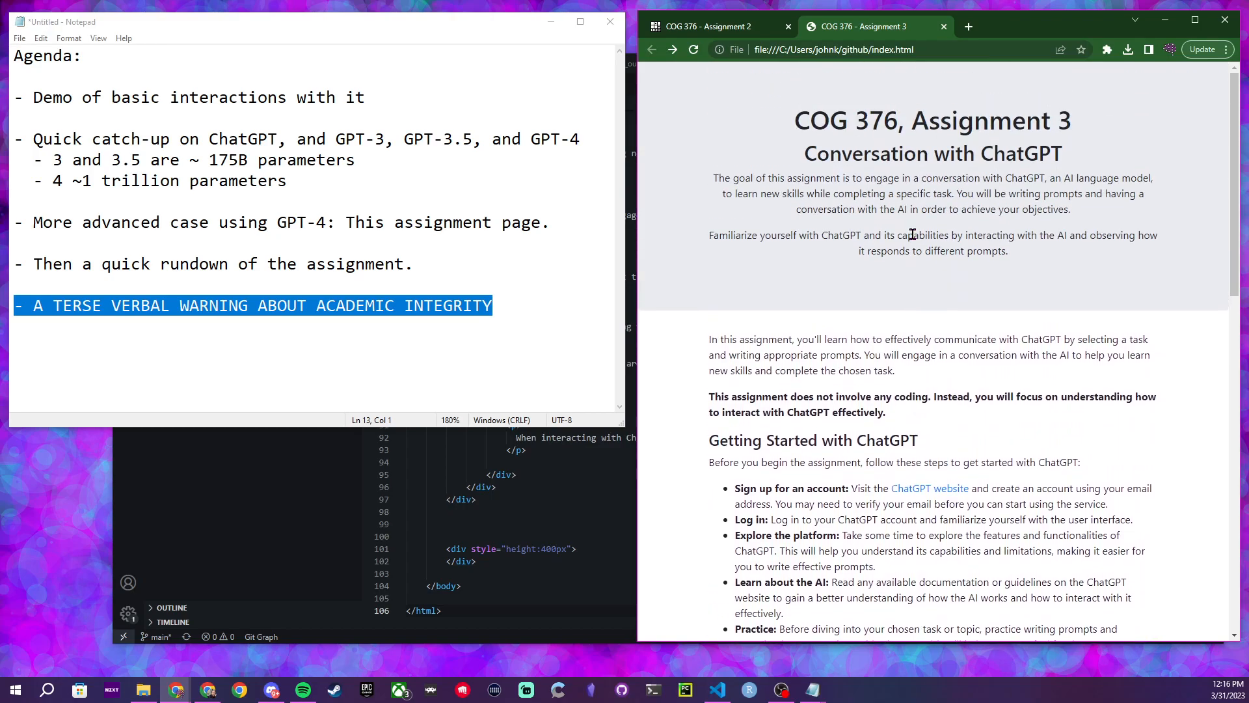
# Open the Assignment 2 page and examine its introduction, requirements, code outline and submission list for comparison
pyautogui.moveTo(1005, 29); pyautogui.dragTo(1001, 30)
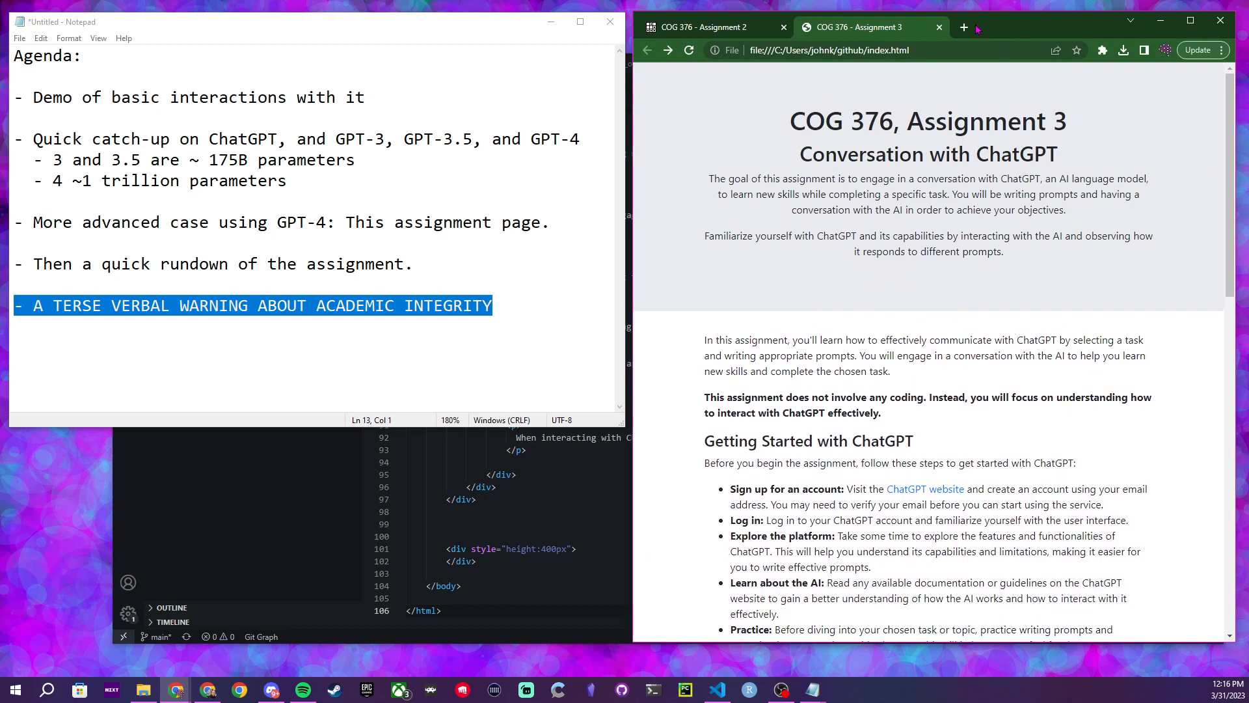
pyautogui.moveTo(978, 28); pyautogui.dragTo(980, 26)
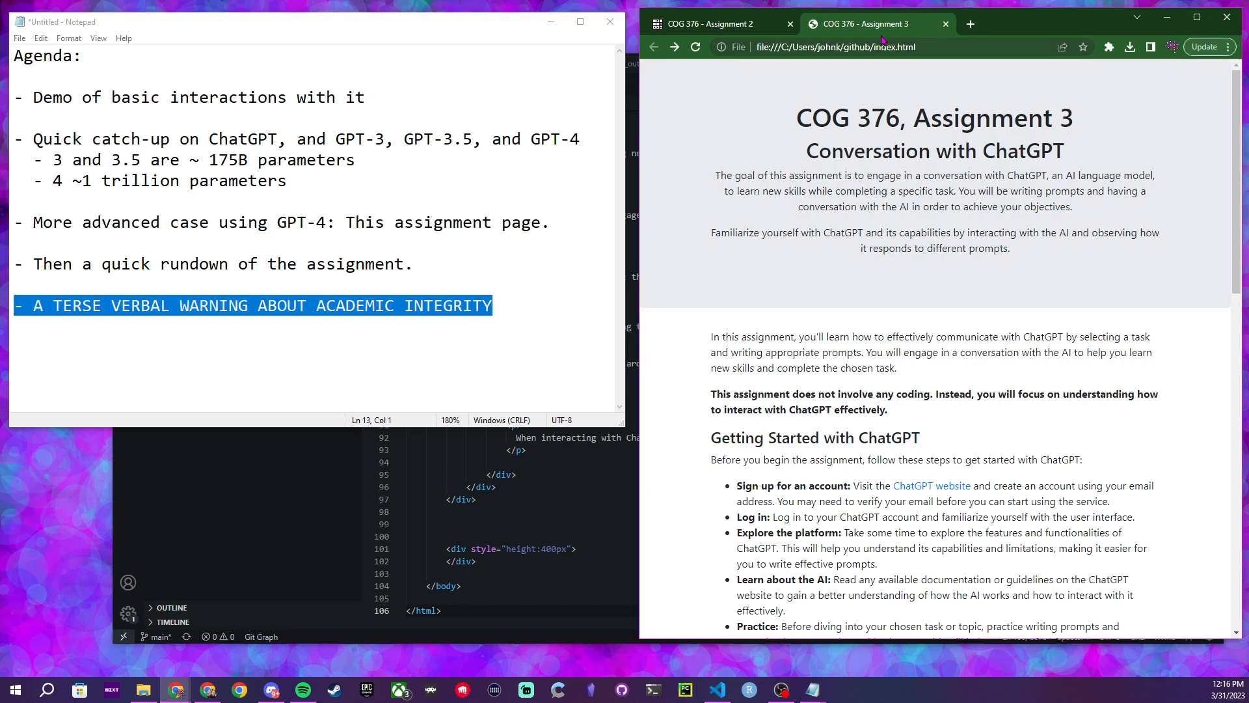
pyautogui.click(716, 25)
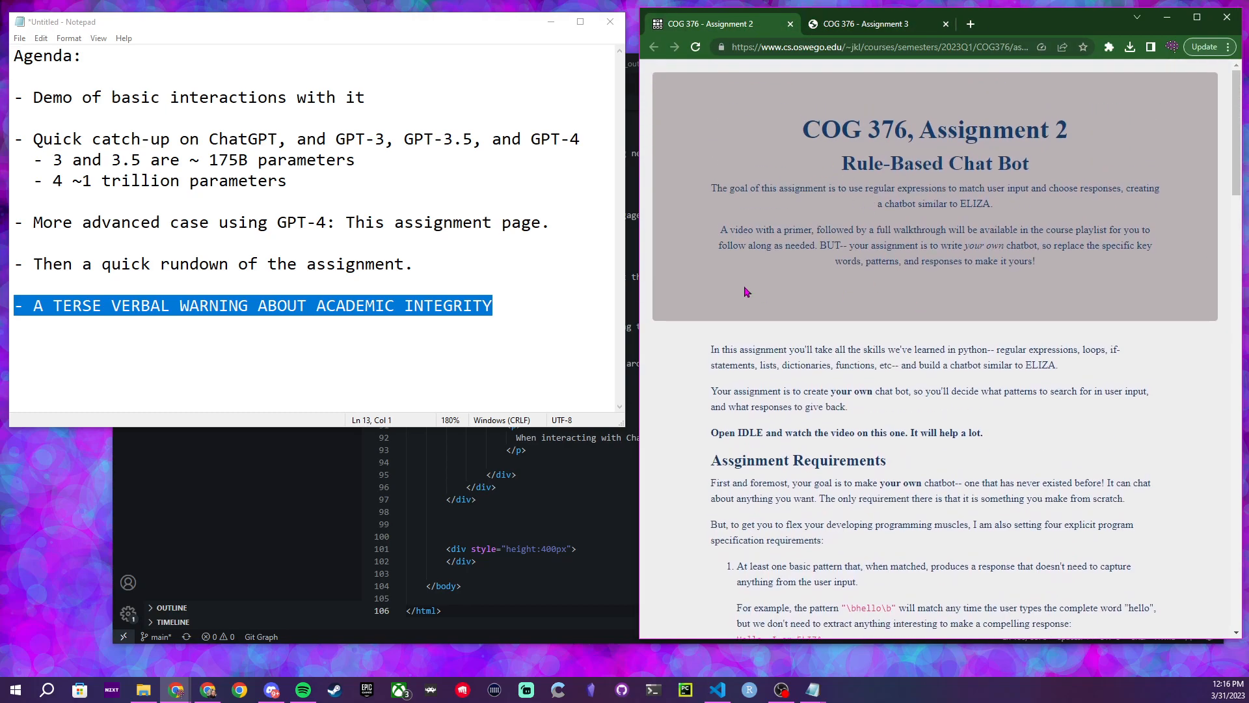
pyautogui.moveTo(794, 125); pyautogui.dragTo(1065, 284)
pyautogui.scroll(-3, 943, 260)
pyautogui.moveTo(722, 154); pyautogui.dragTo(929, 263)
pyautogui.scroll(-2, 910, 274)
pyautogui.click(769, 189)
pyautogui.scroll(-20, 769, 192)
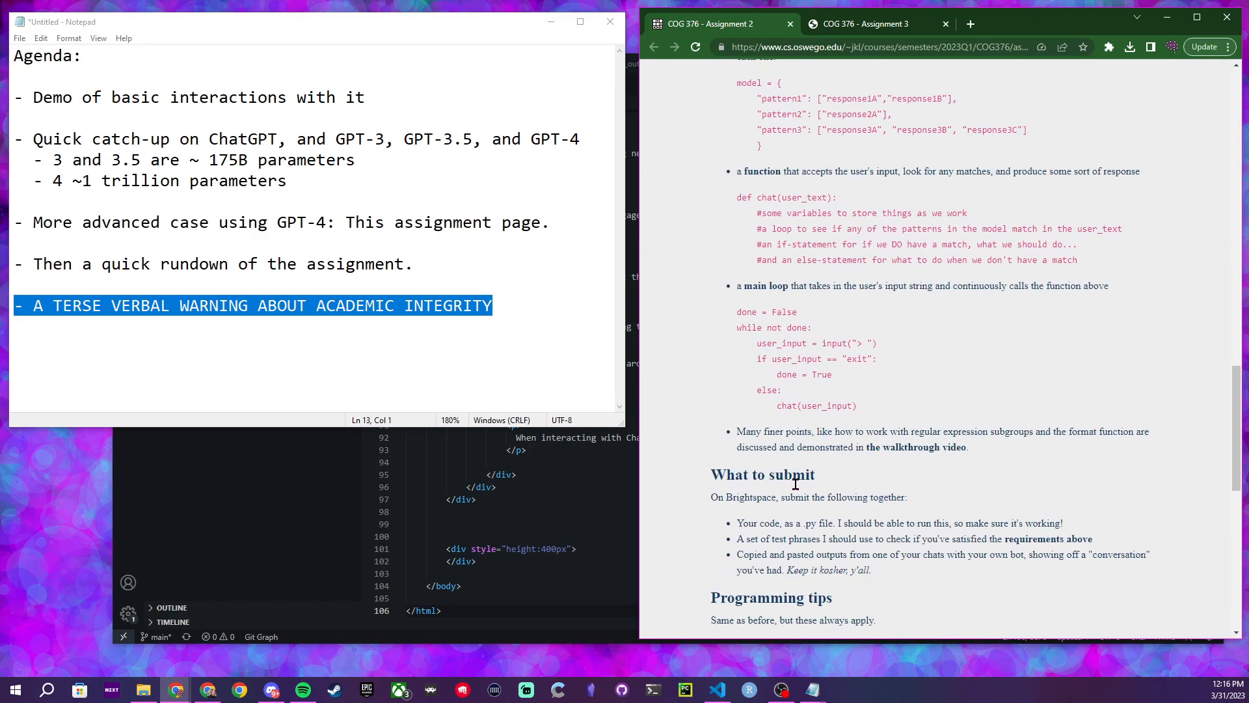
pyautogui.scroll(10, 845, 195)
# Return to the Assignment 3 page and highlight the "Be clear and concise" and "Be patient and persistent" tips
pyautogui.click(858, 25)
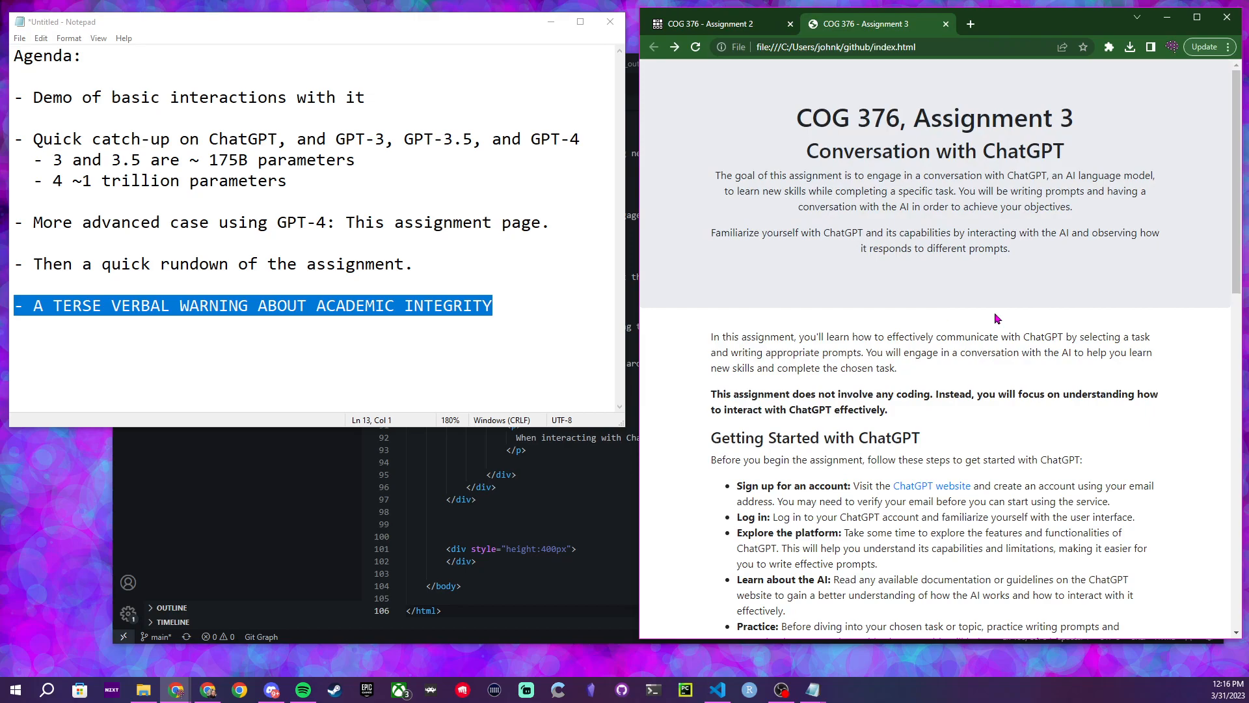
pyautogui.scroll(-15, 994, 318)
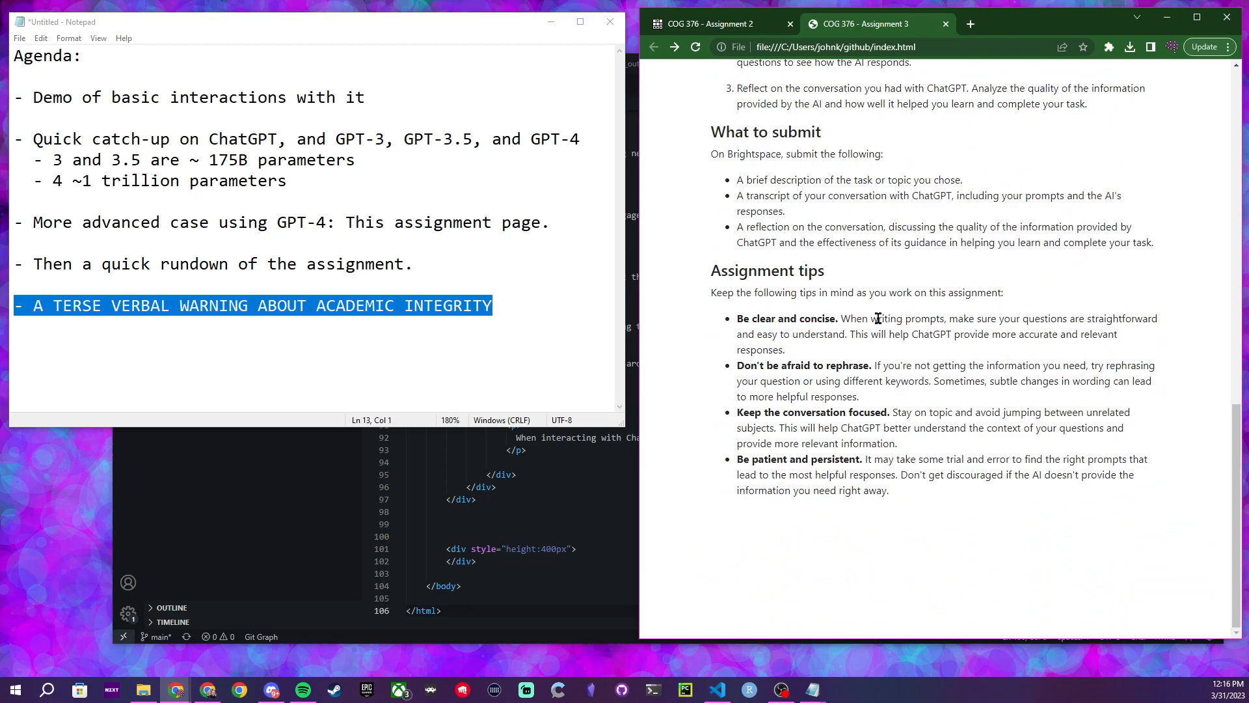
pyautogui.moveTo(841, 318); pyautogui.dragTo(880, 354)
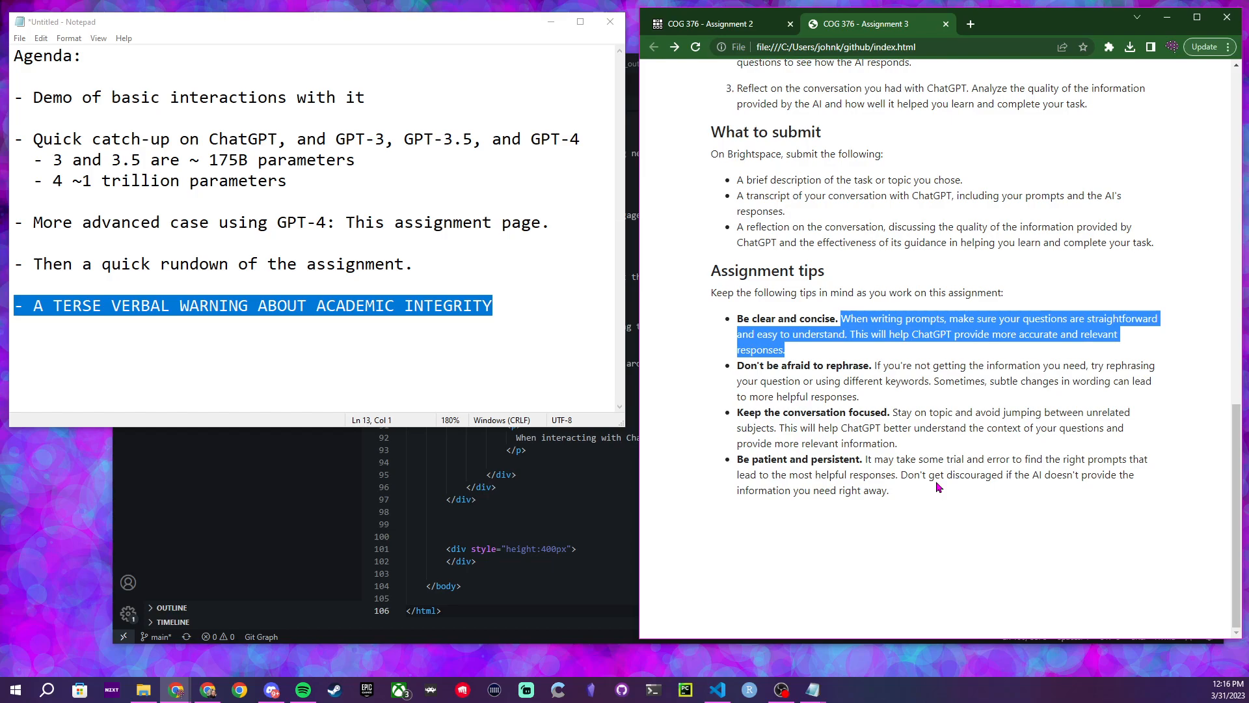
pyautogui.moveTo(933, 487); pyautogui.dragTo(864, 463)
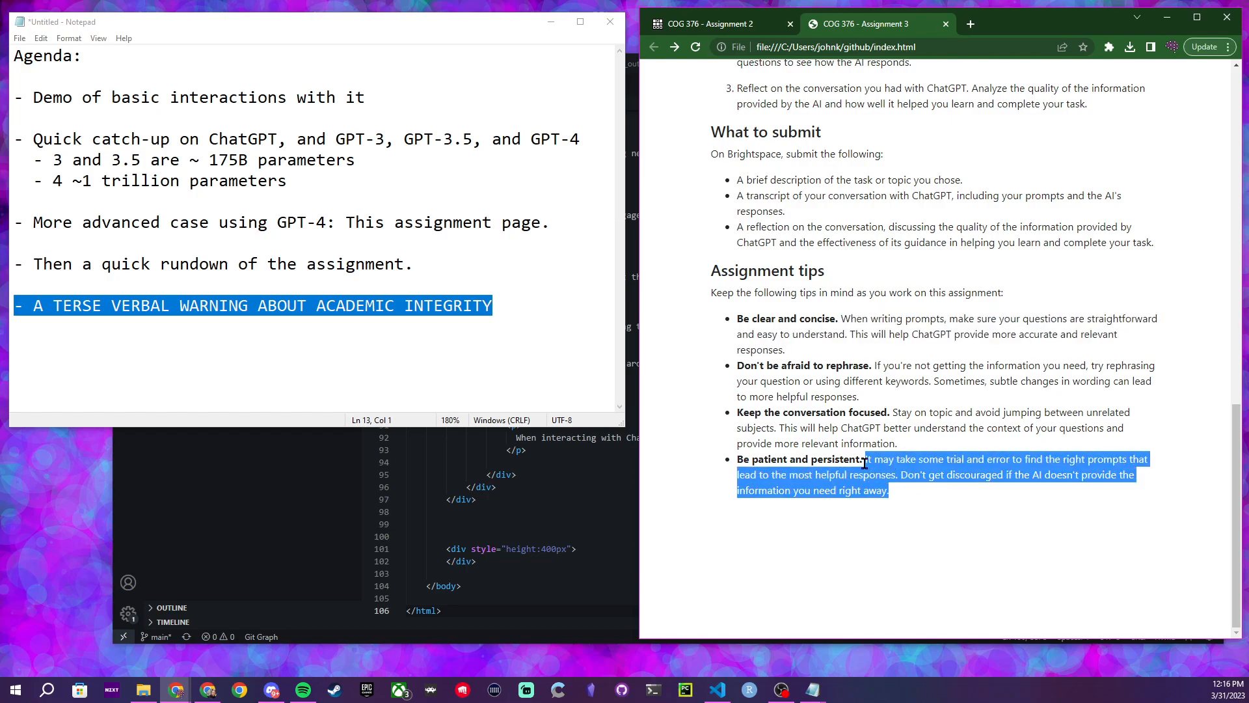
pyautogui.click(967, 502)
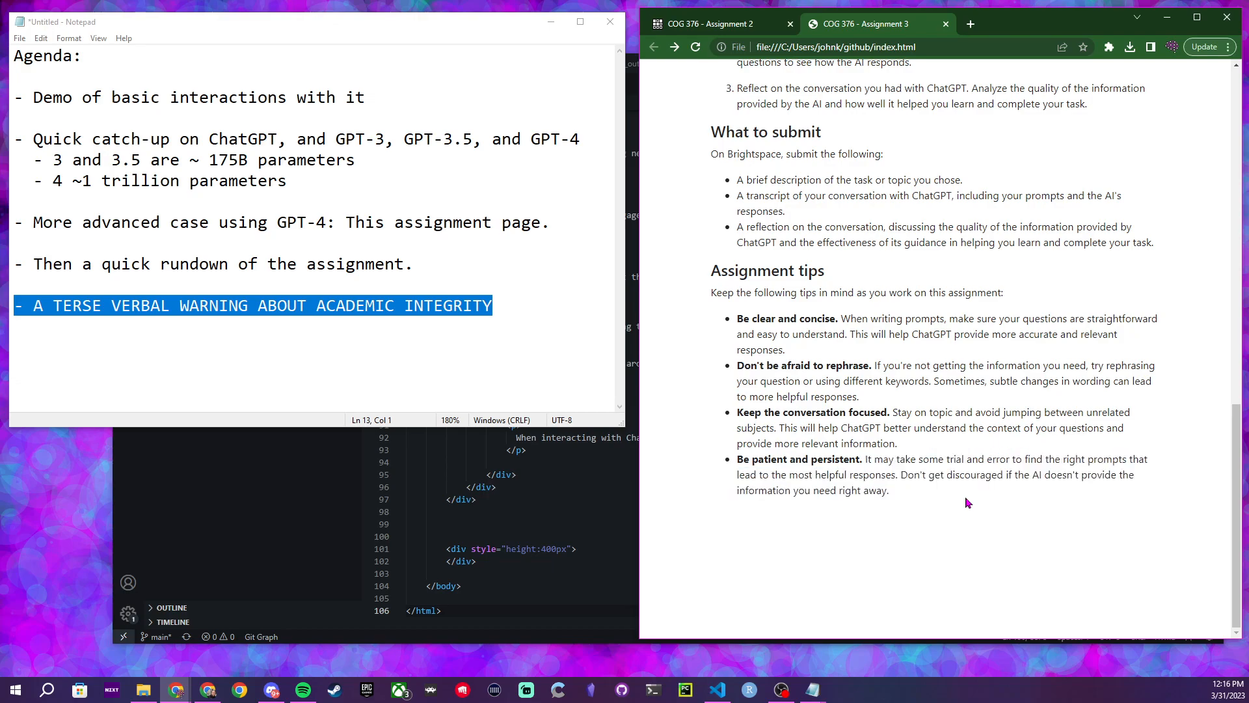
# Skim the whole Assignment 3 page once more, ending at the assignment tips
pyautogui.scroll(15, 968, 502)
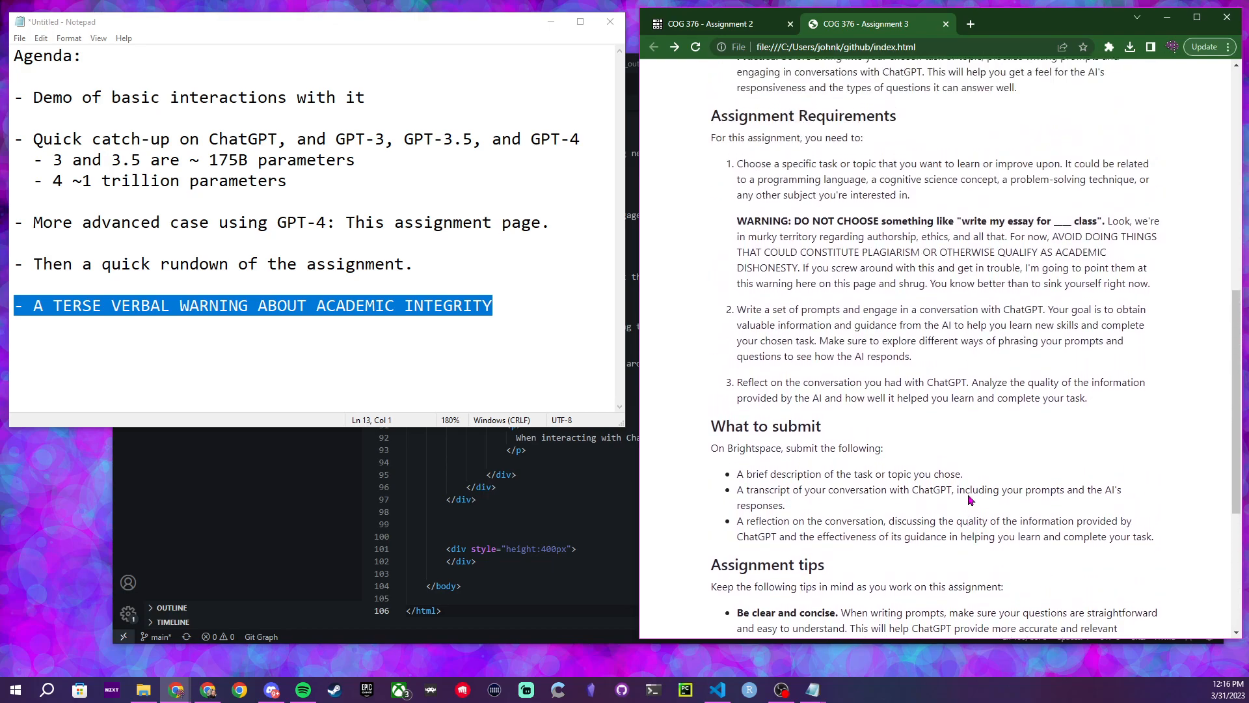
pyautogui.scroll(-15, 996, 486)
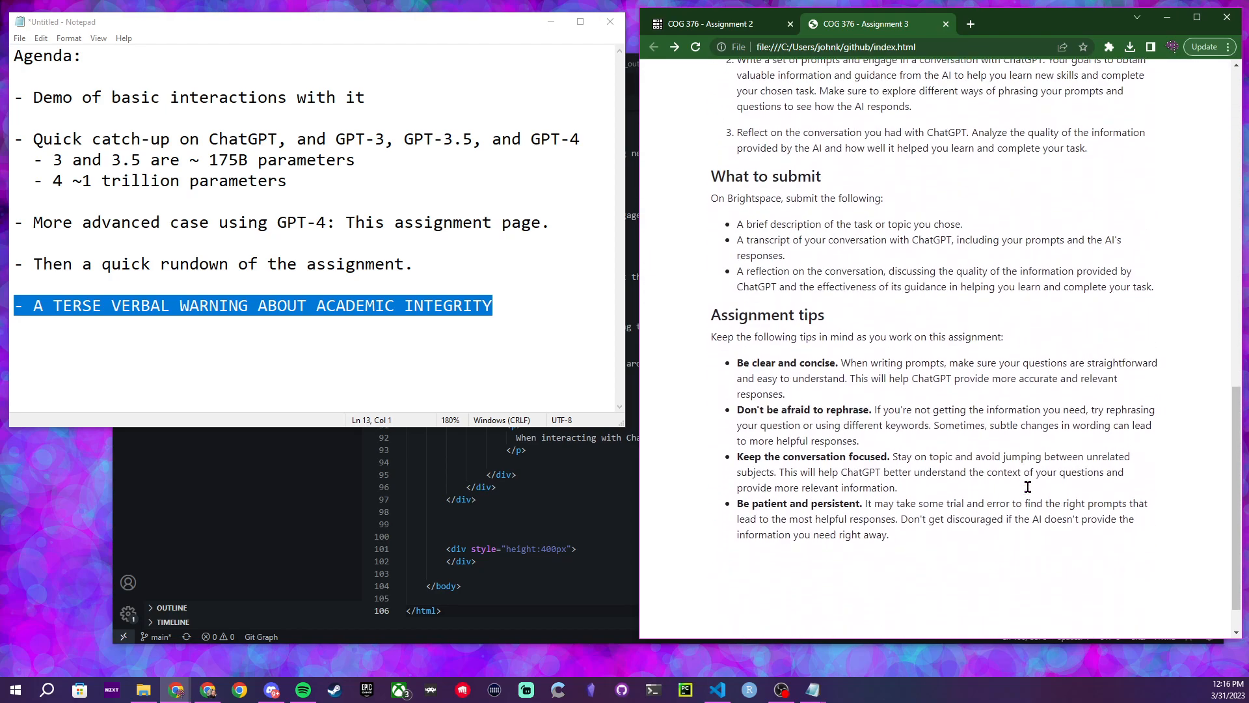
pyautogui.moveTo(640, 259); pyautogui.dragTo(642, 252)
pyautogui.scroll(15, 812, 244)
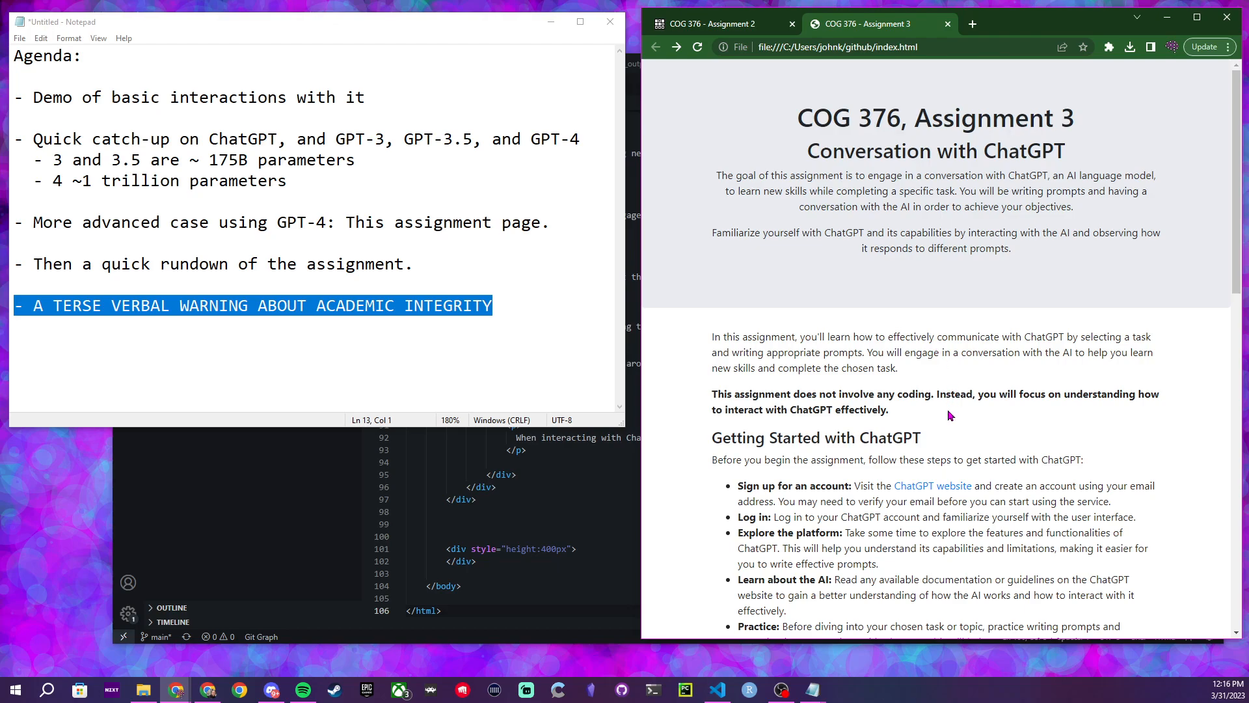
pyautogui.scroll(-15, 950, 415)
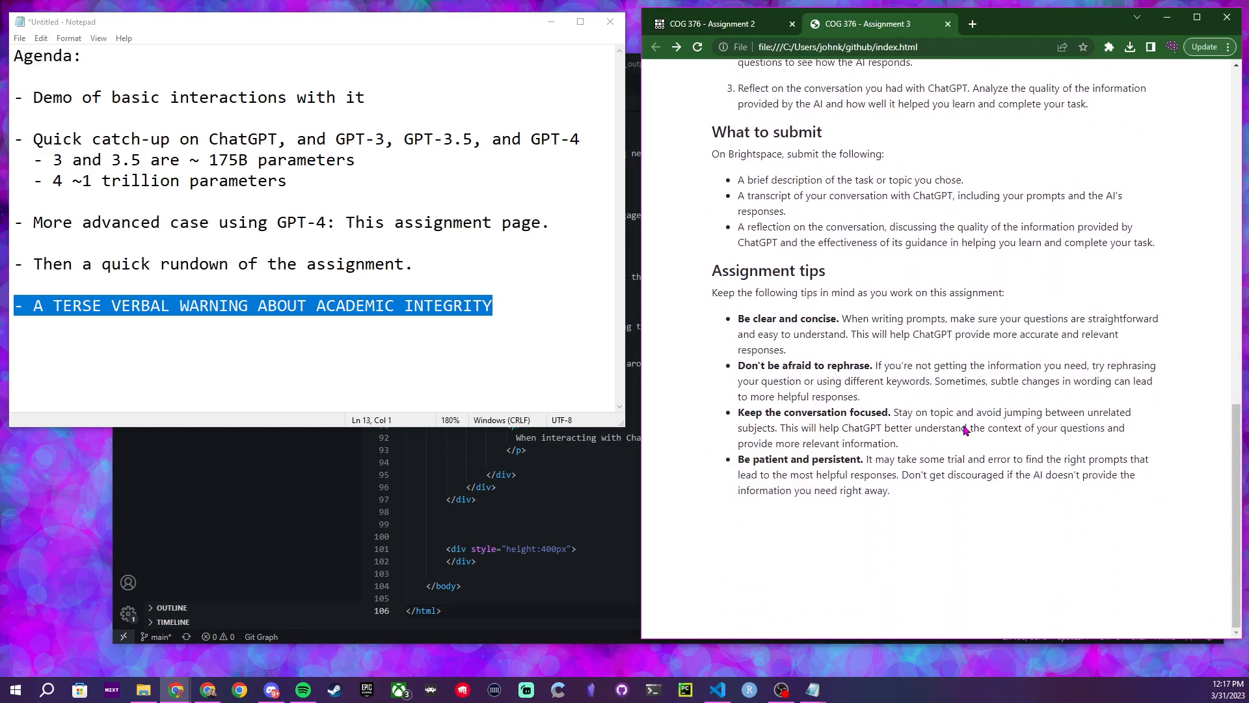
# Revisit the Assignment 3 requirements and switch to the ChatGPT window, showing the start of the Twitch streaming conversation
pyautogui.scroll(15, 984, 499)
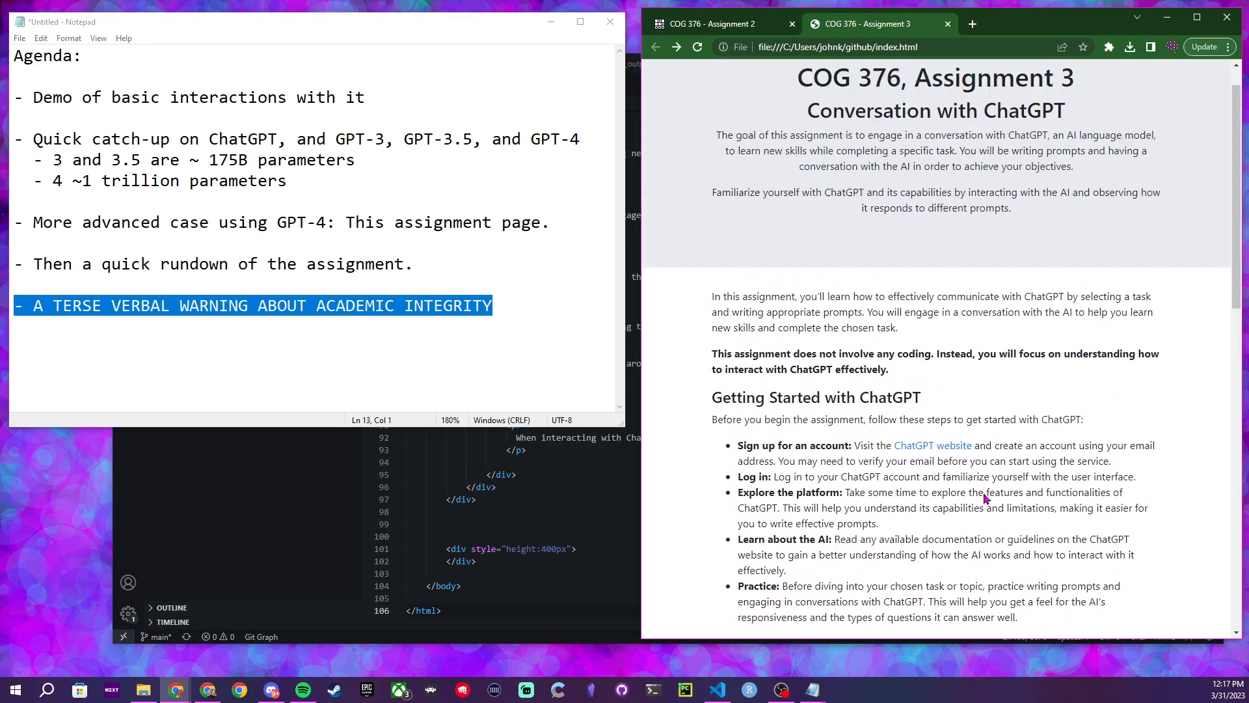
pyautogui.scroll(-4, 1037, 452)
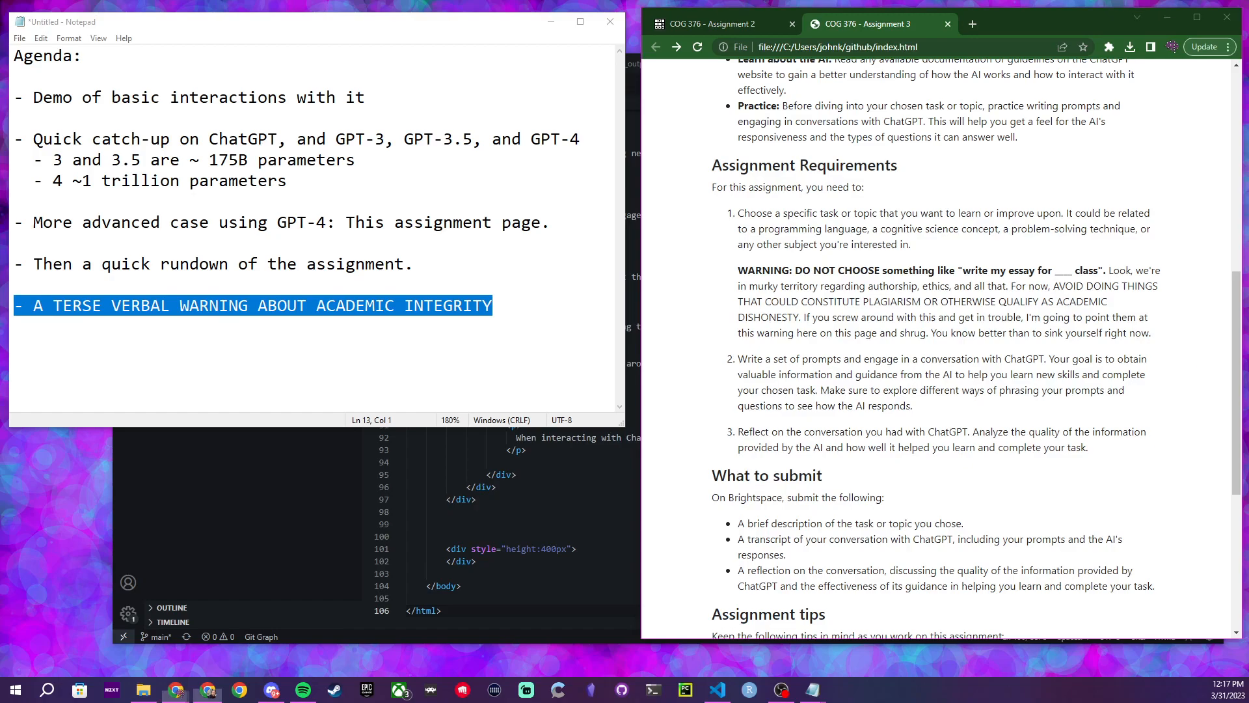
pyautogui.click(209, 690)
pyautogui.moveTo(754, 62); pyautogui.dragTo(691, 48)
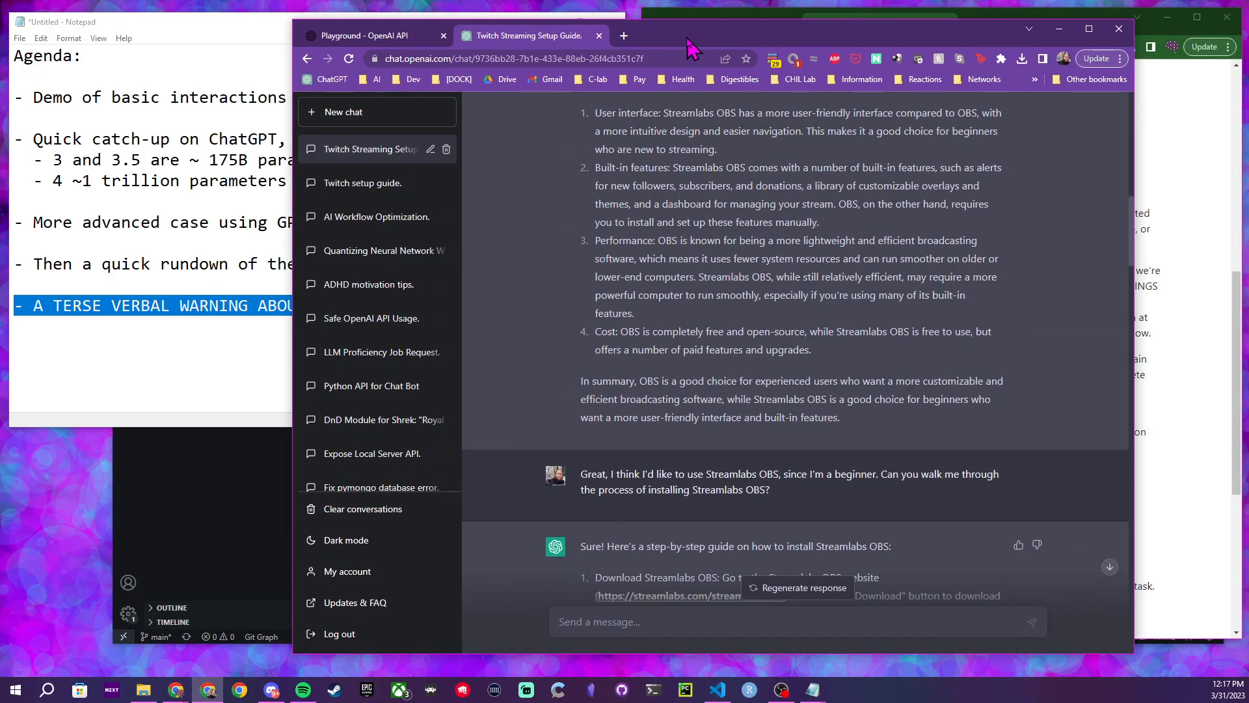
pyautogui.scroll(20, 742, 310)
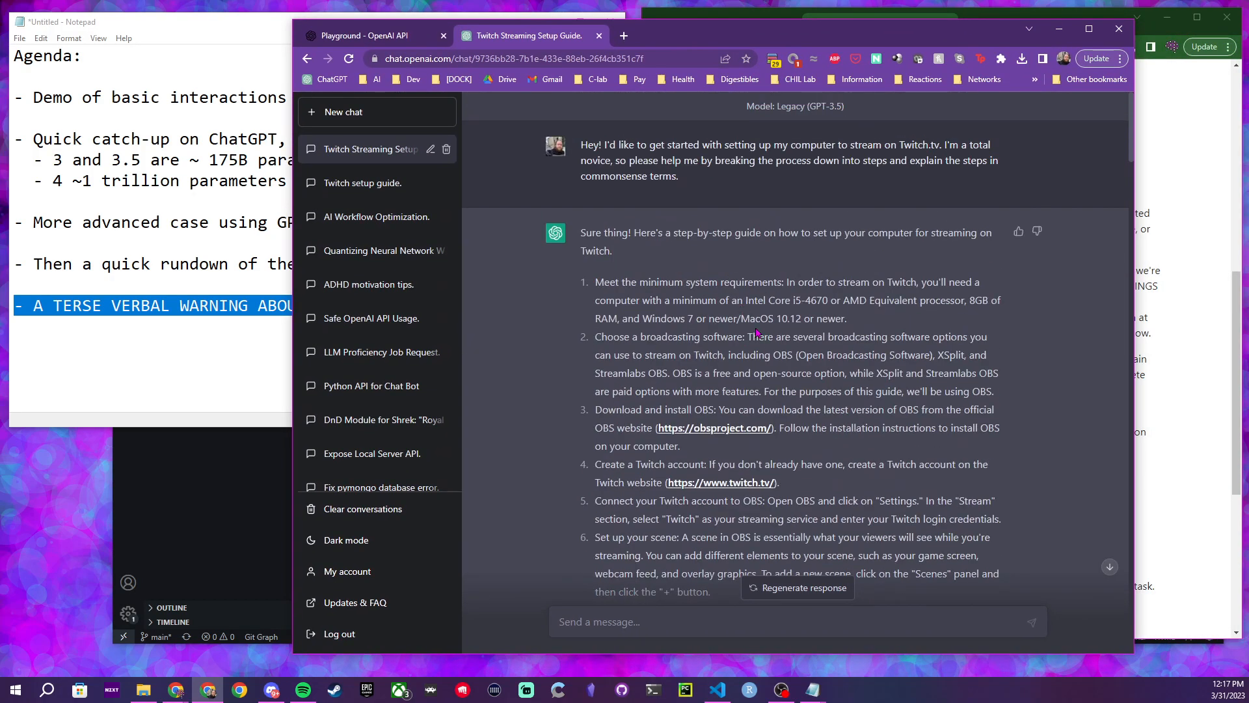
pyautogui.moveTo(810, 36); pyautogui.dragTo(916, 50)
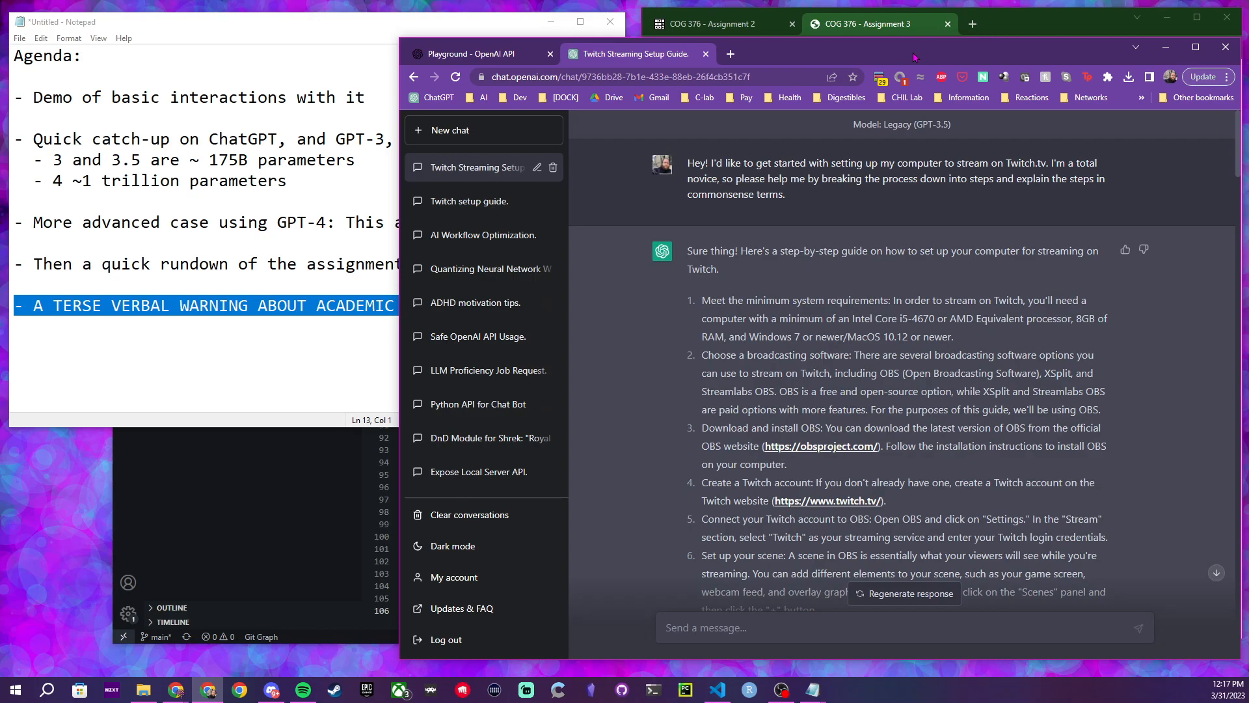
# Start a new GPT-4 chat and write a prompt about running a language model using pytorch on the GPU, admitting little knowledge of the process
pyautogui.click(446, 134)
pyautogui.click(905, 159)
pyautogui.click(928, 258)
pyautogui.click(766, 631)
pyautogui.write('Hey! I want to run a language model using pytorch on my ')
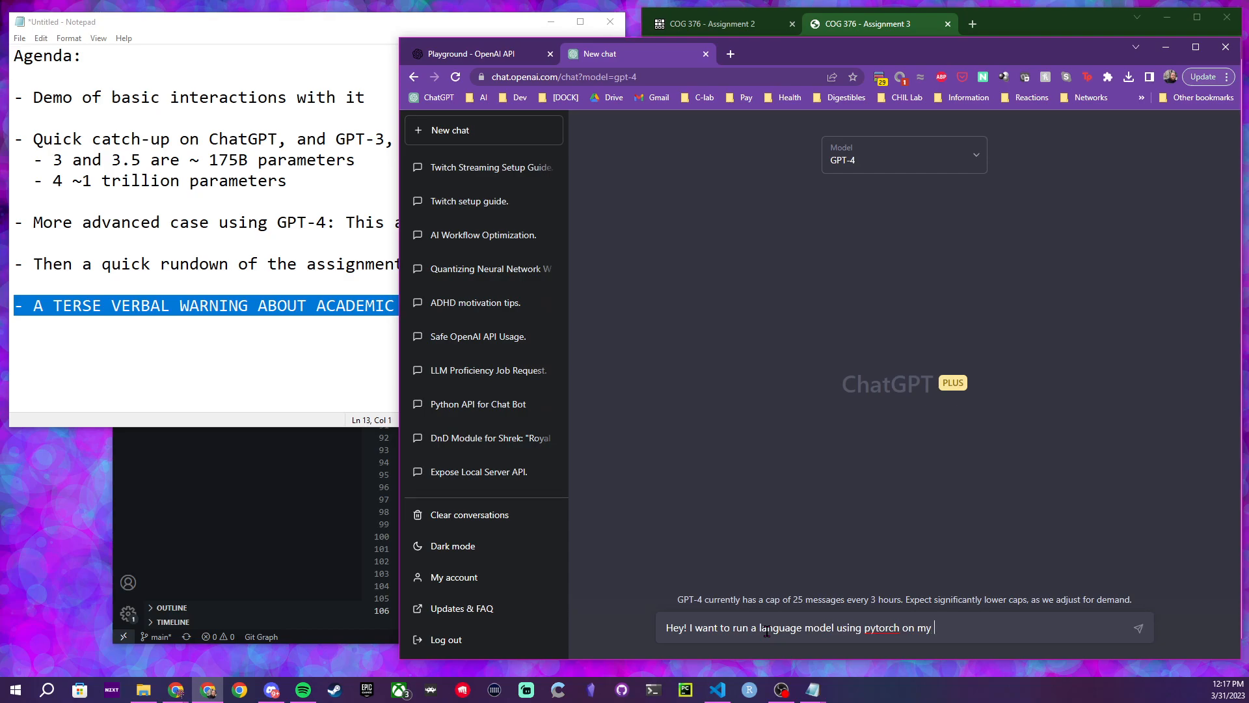
pyautogui.write("GPU, if possible. I don't know a whole lot ablout")
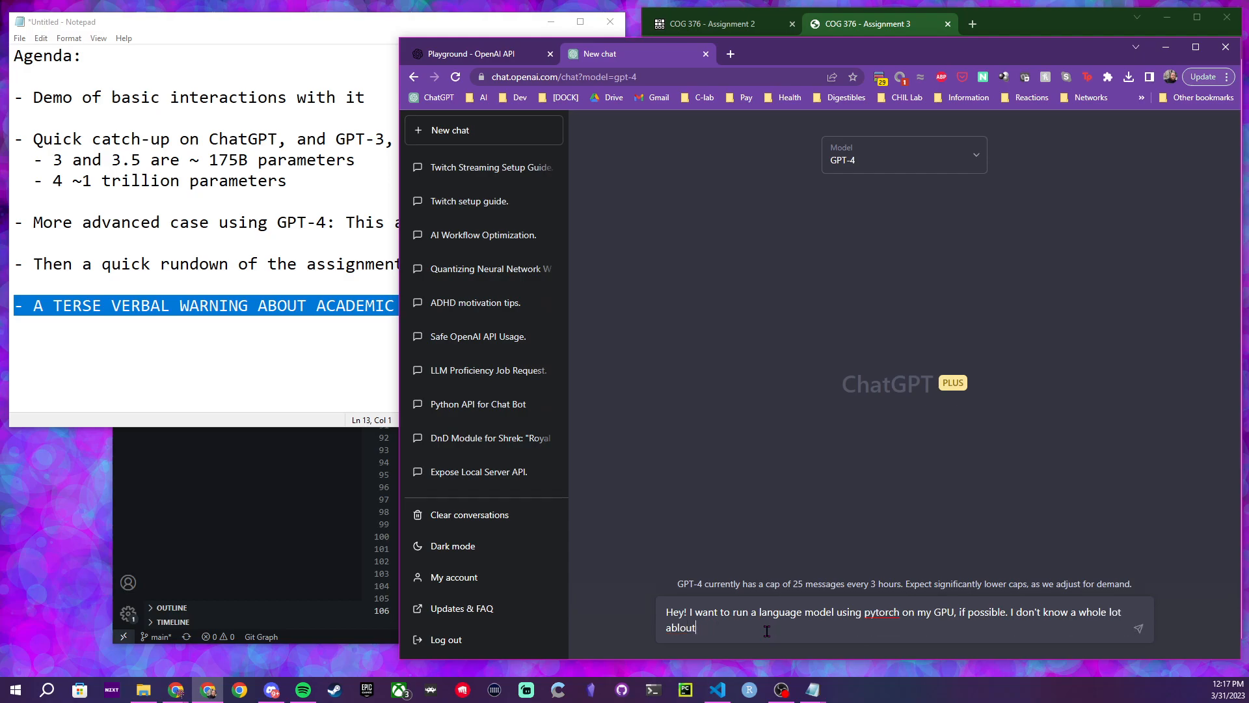
pyautogui.write(' thatthat prochee')
pyautogui.write('s')
pyautogui.write('so please ')
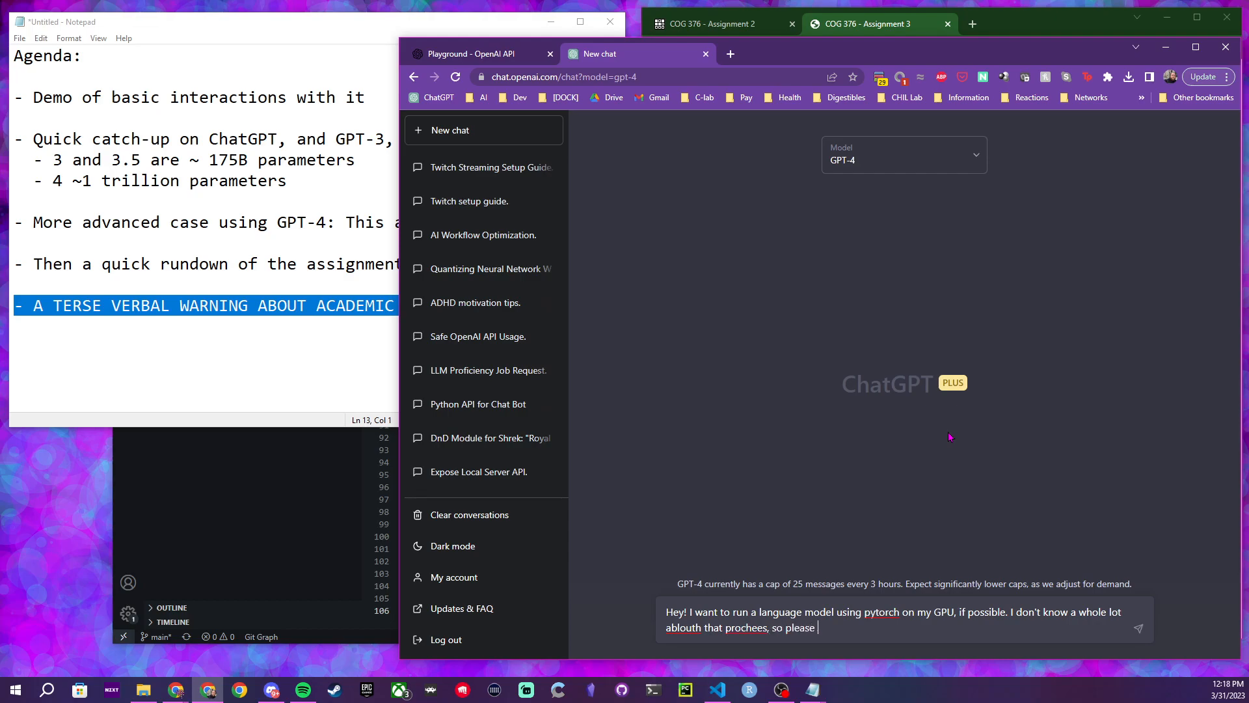
# Finish the prompt by requesting code snippets and examples, ending with "explain each one as you go.", and send it
pyautogui.write('explain a')
pyautogui.press('BackSpace')
pyautogui.press('BackSpace')
pyautogui.press('BackSpace')
pyautogui.press('BackSpace')
pyautogui.press('BackSpace')
pyautogui.press('BackSpace')
pyautogui.press('BackSpace')
pyautogui.write('include code snipe')
pyautogui.press('BackSpace')
pyautogui.write('snipeets and exmaples, and ')
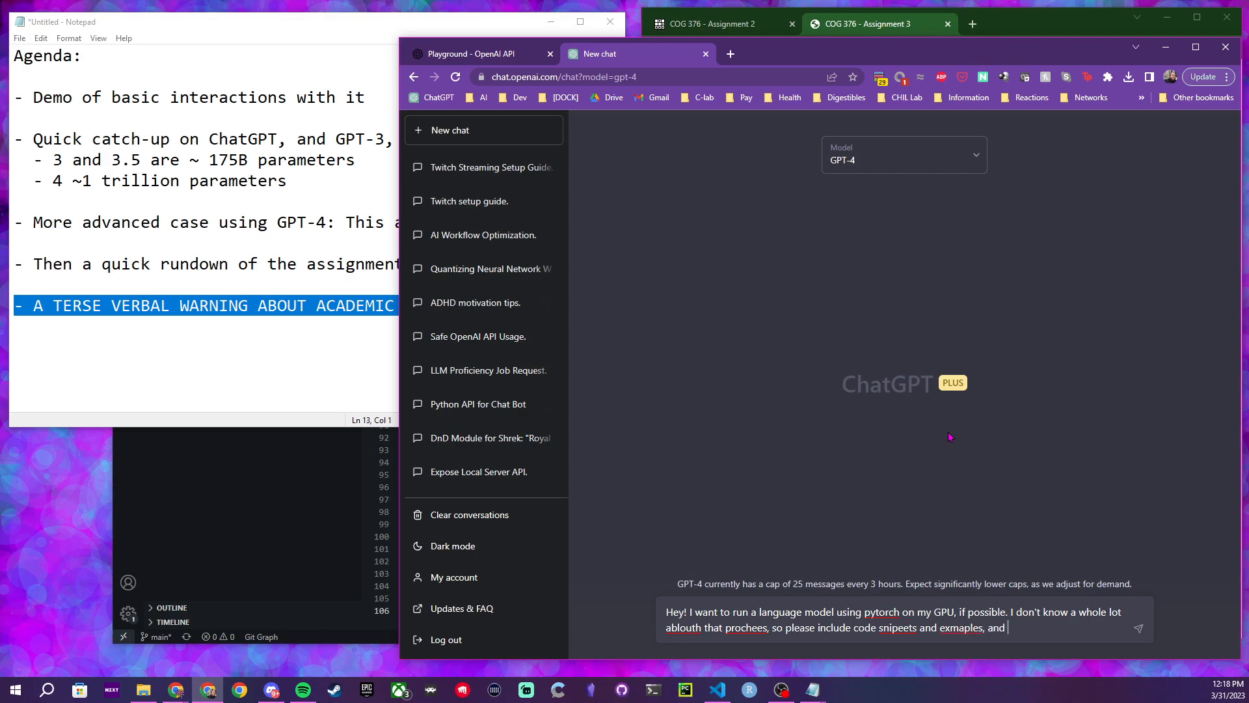
pyautogui.write('explain the')
pyautogui.press('BackSpace')
pyautogui.press('BackSpace')
pyautogui.press('BackSpace')
pyautogui.write('each one as you go.')
pyautogui.press('Return')
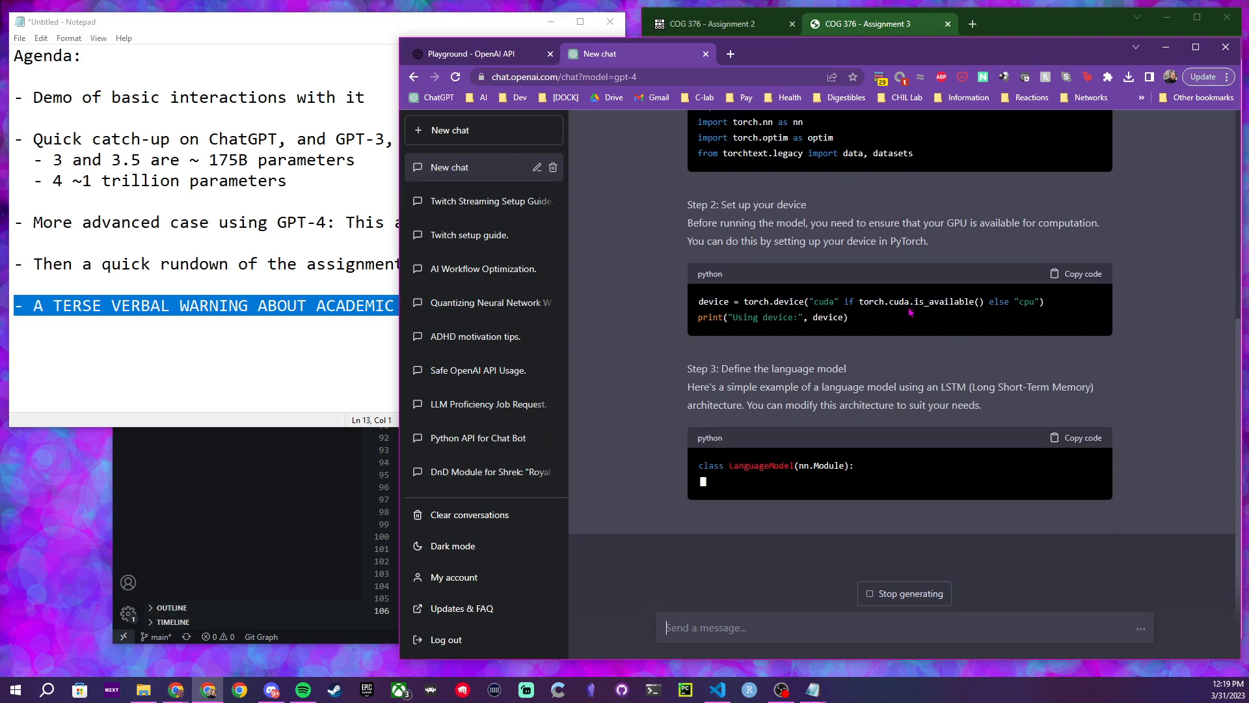
# Copy the device = torch.device("cuda" if torch.cuda.is_available() else "cpu") line from Step 2 and stop generating the response
pyautogui.moveTo(700, 286); pyautogui.dragTo(1046, 286)
pyautogui.hotkey('ctrl', 'c')
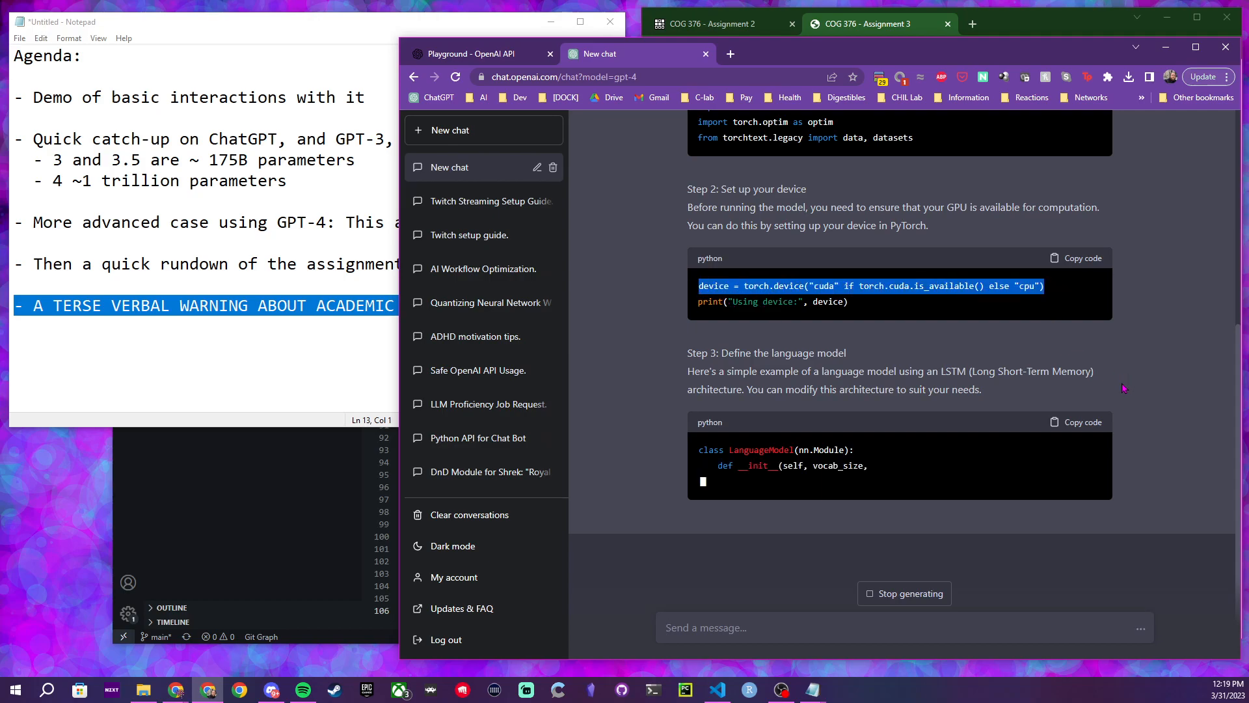
pyautogui.click(872, 600)
pyautogui.click(818, 624)
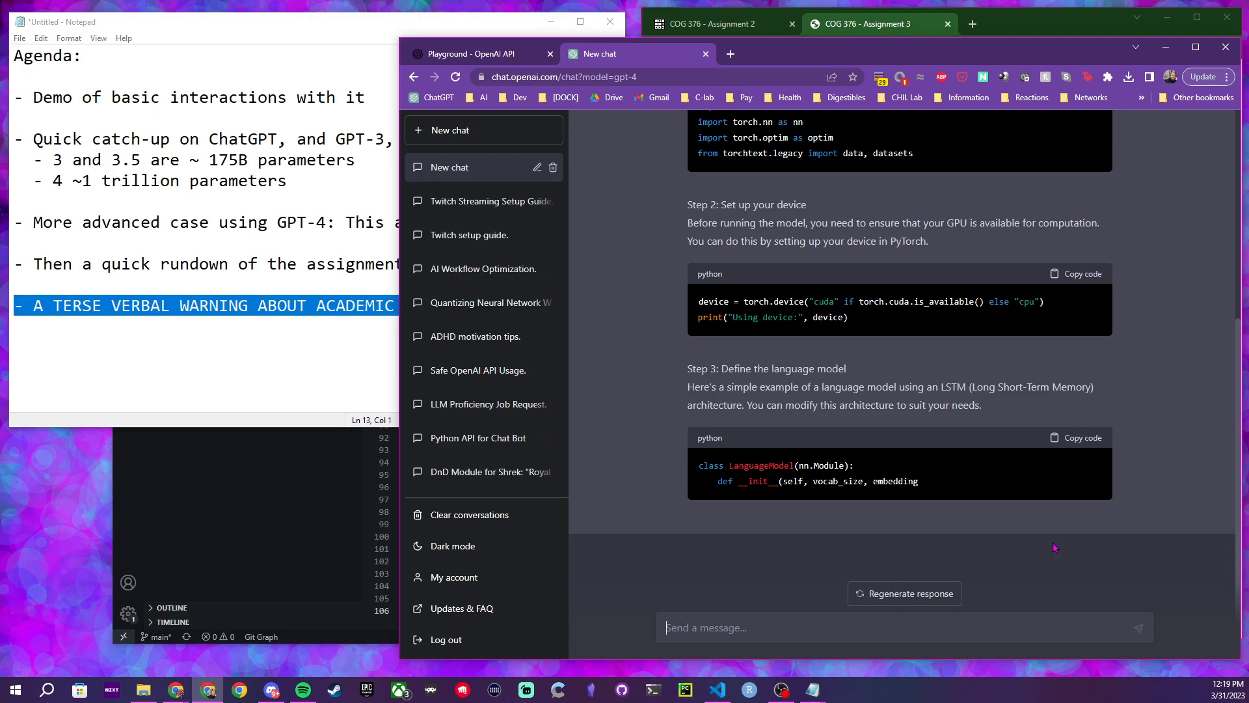
# Write a follow-up asking for a detailed explanation of a line not fully understood, ending with "but I'd like to understand more."
pyautogui.write('Hey! I don')
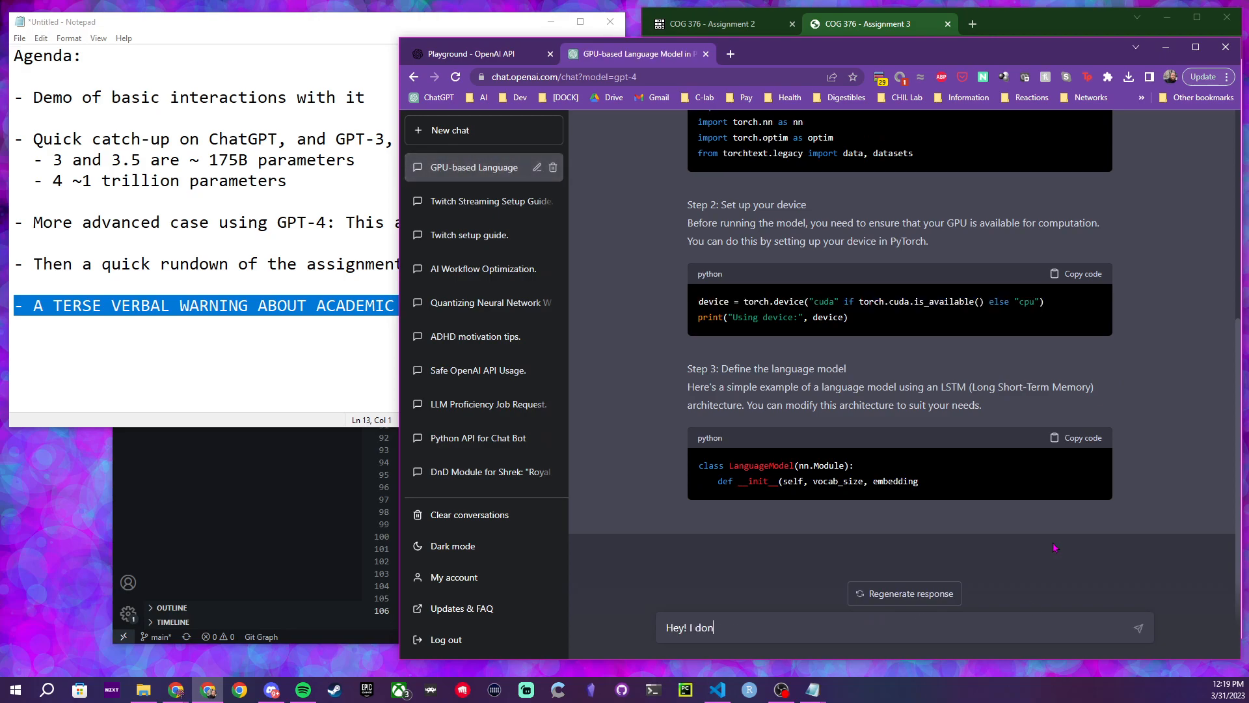
pyautogui.write("'t fully unde")
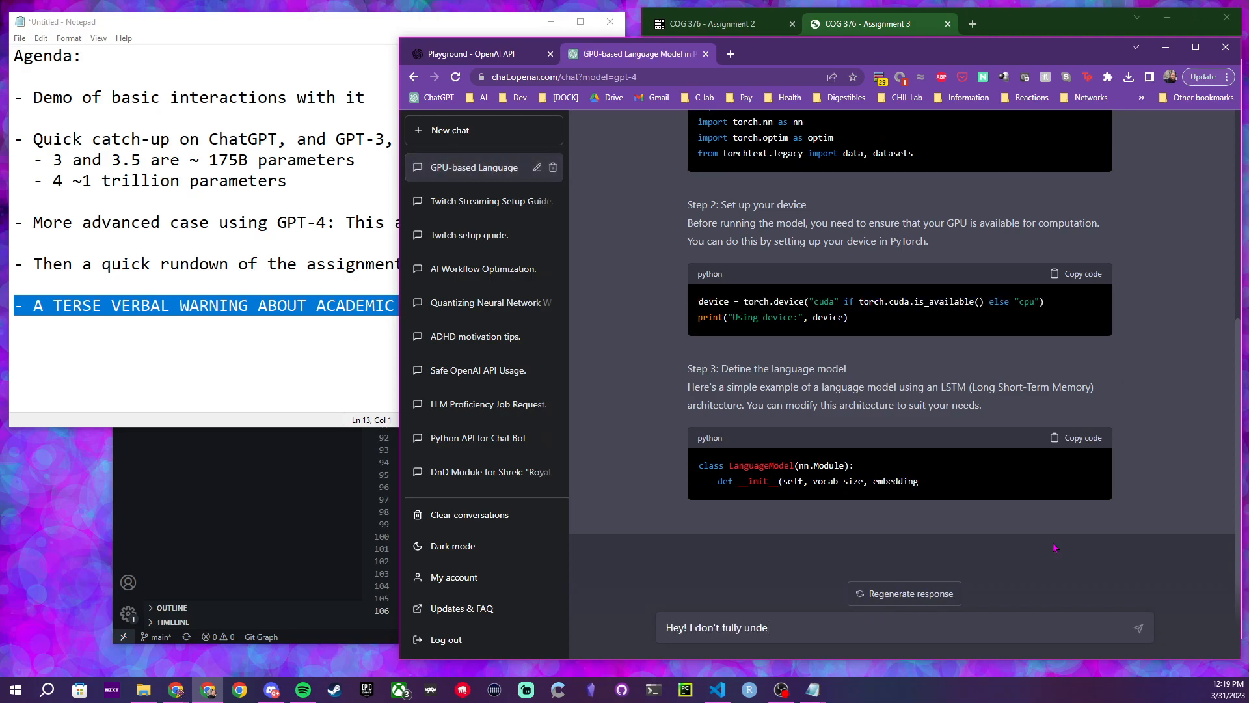
pyautogui.write('rstand this line-- can you explai')
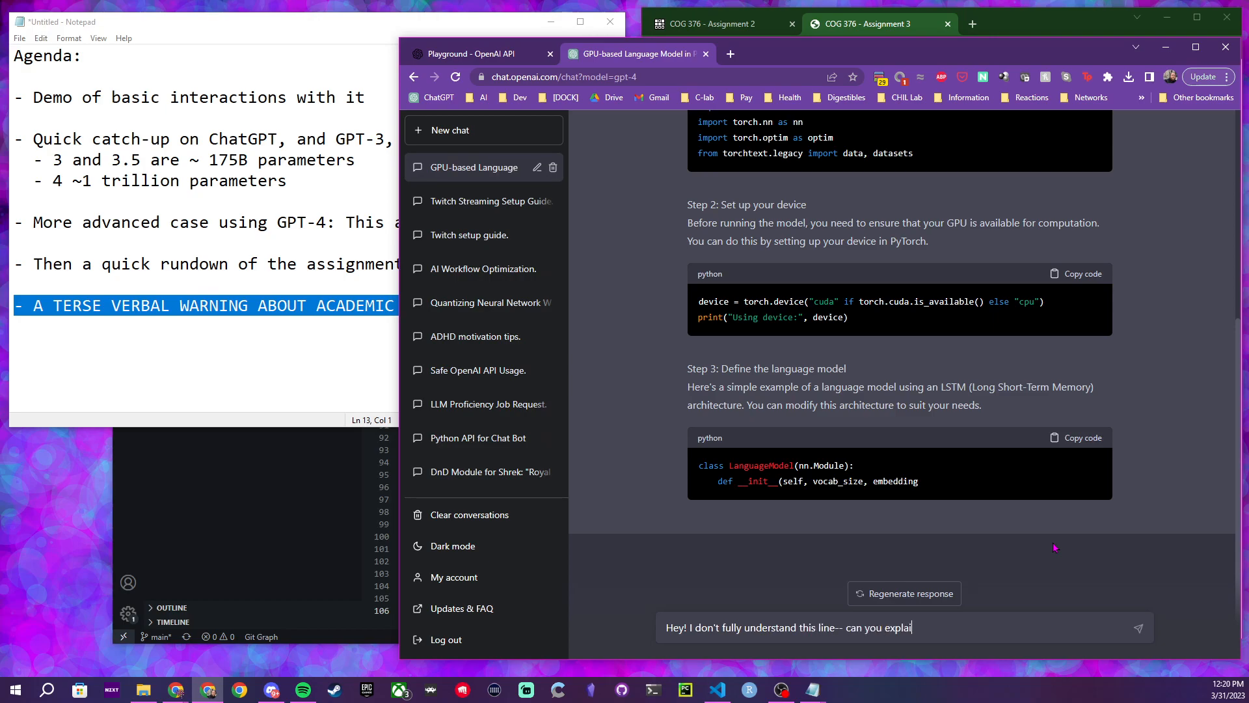
pyautogui.write('n it to me in detail')
pyautogui.write('? Remember, I di')
pyautogui.write("n't real")
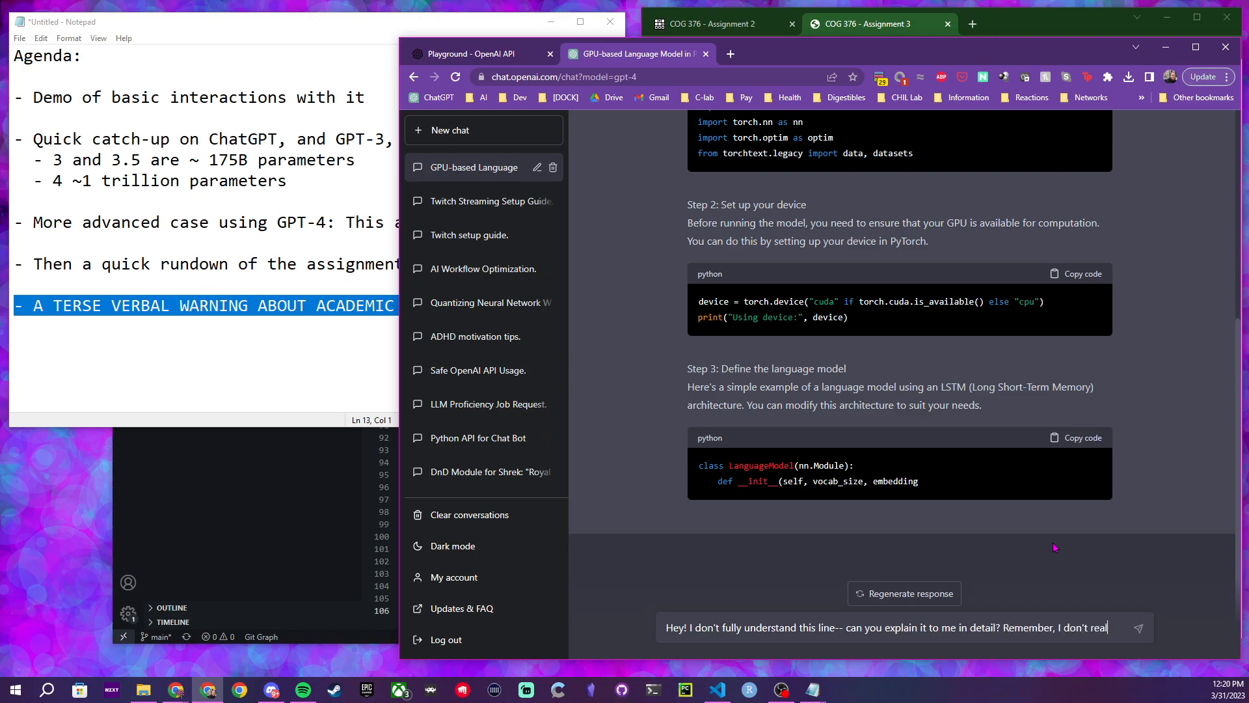
pyautogui.write("ly know what I'm doing, b")
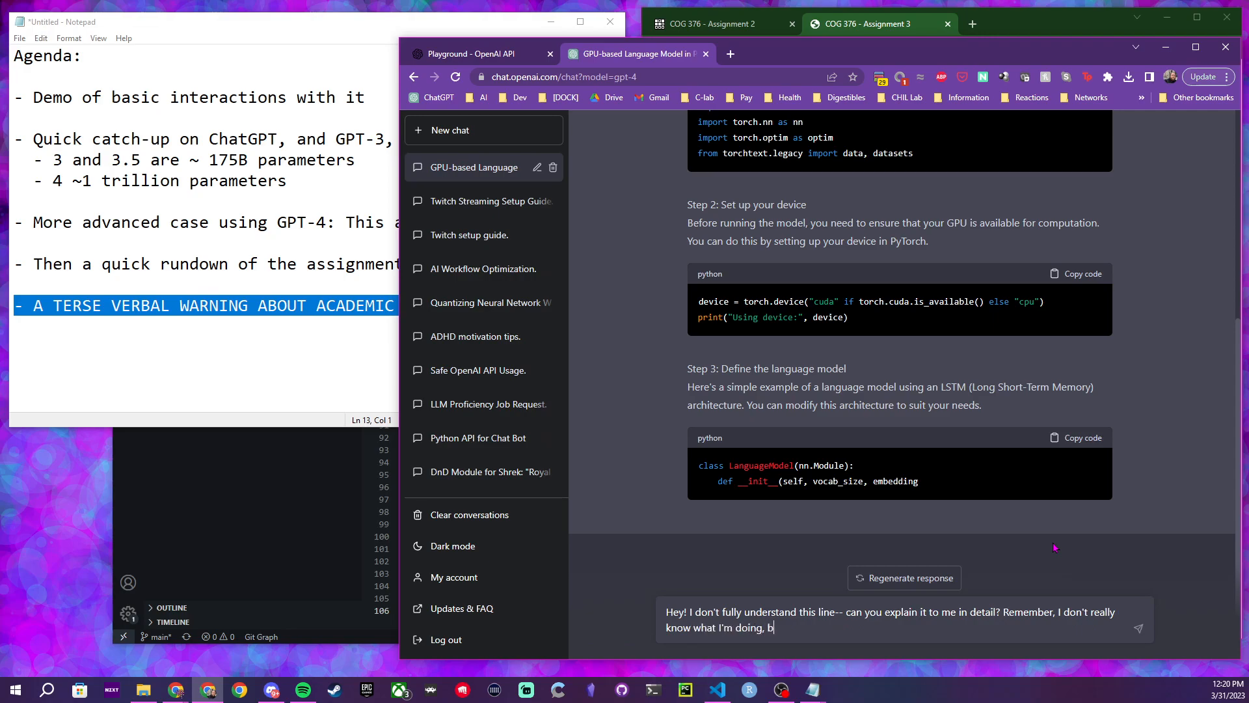
pyautogui.write("ut I'd like to understand more.")
# Add the copied torch.device line below a blank line, wrap it in backticks and send the follow-up message
pyautogui.hotkey('shift', 'Return')
pyautogui.hotkey('shift', 'Return')
pyautogui.hotkey('ctrl', 'v')
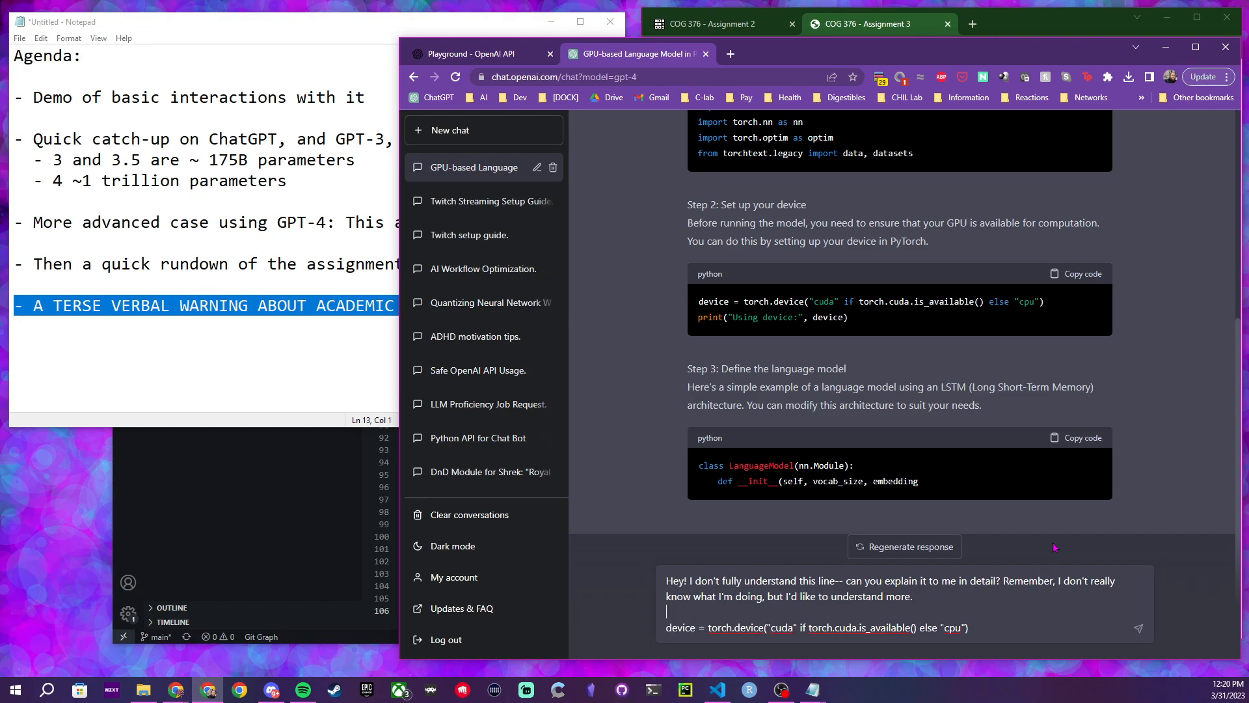
pyautogui.write('`')
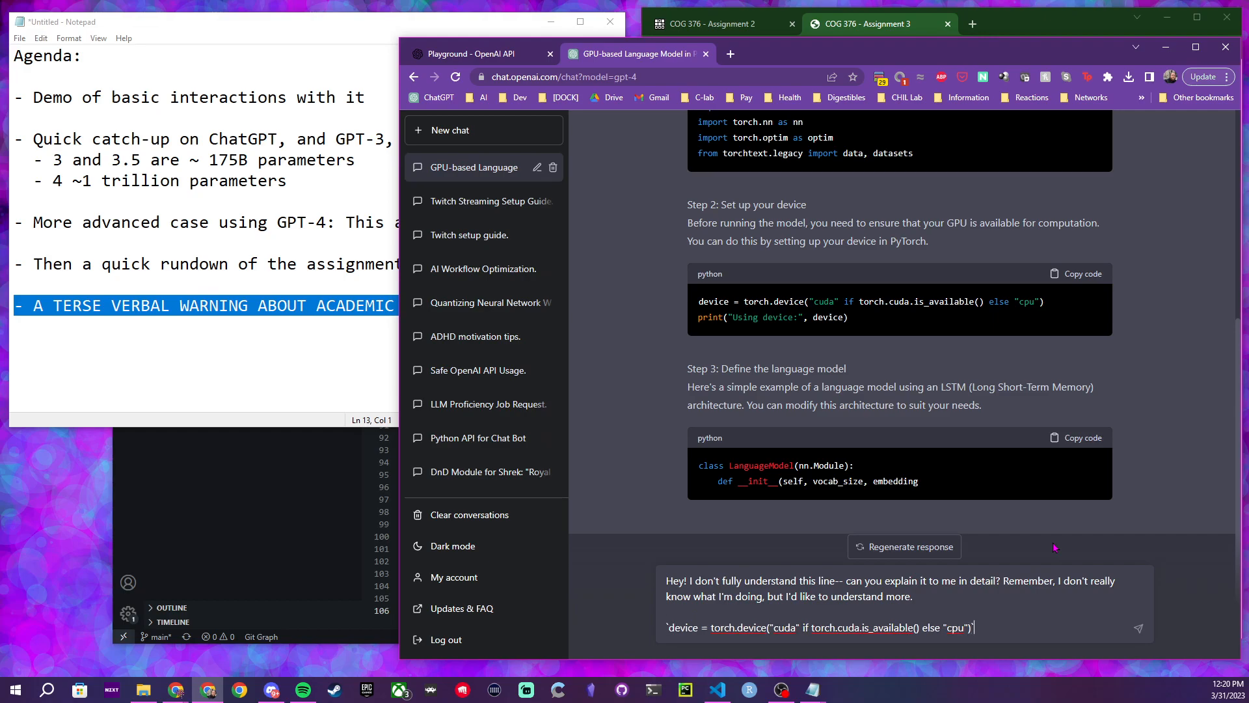
pyautogui.write('`')
pyautogui.press('Return')
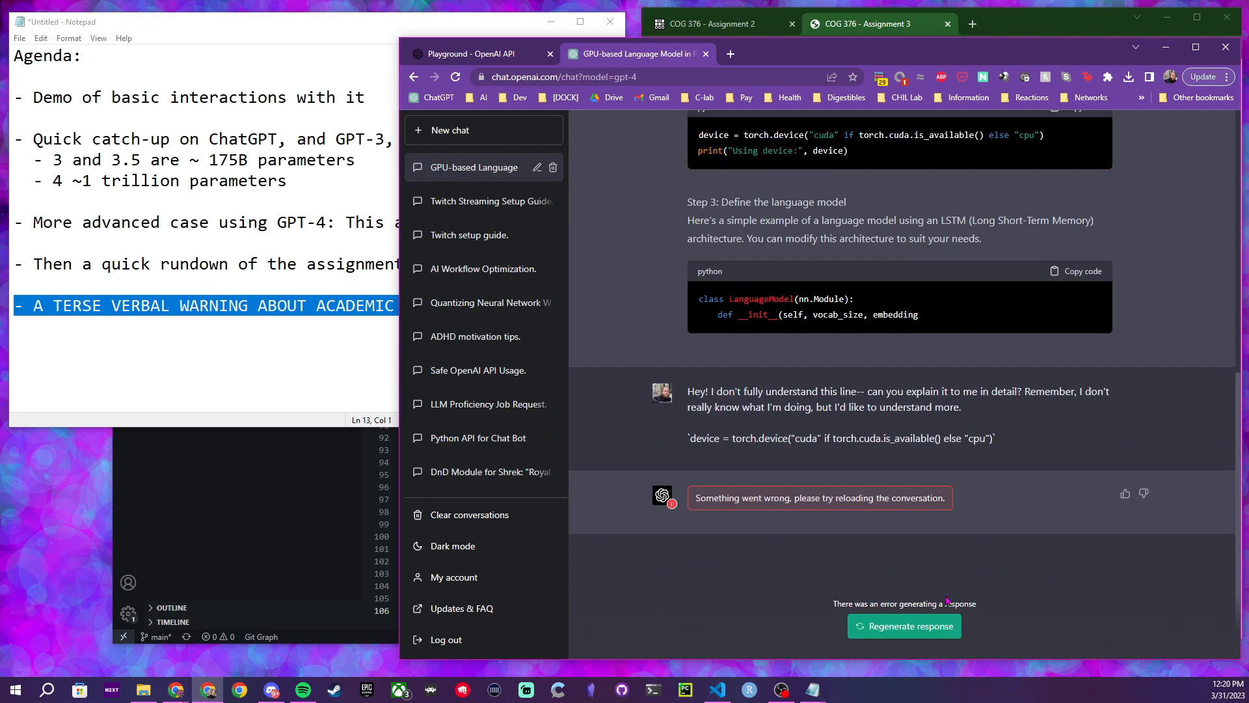
# Try to regenerate the failed response, and reload the page to reopen the GPU-based language model conversation
pyautogui.click(889, 630)
pyautogui.click(458, 78)
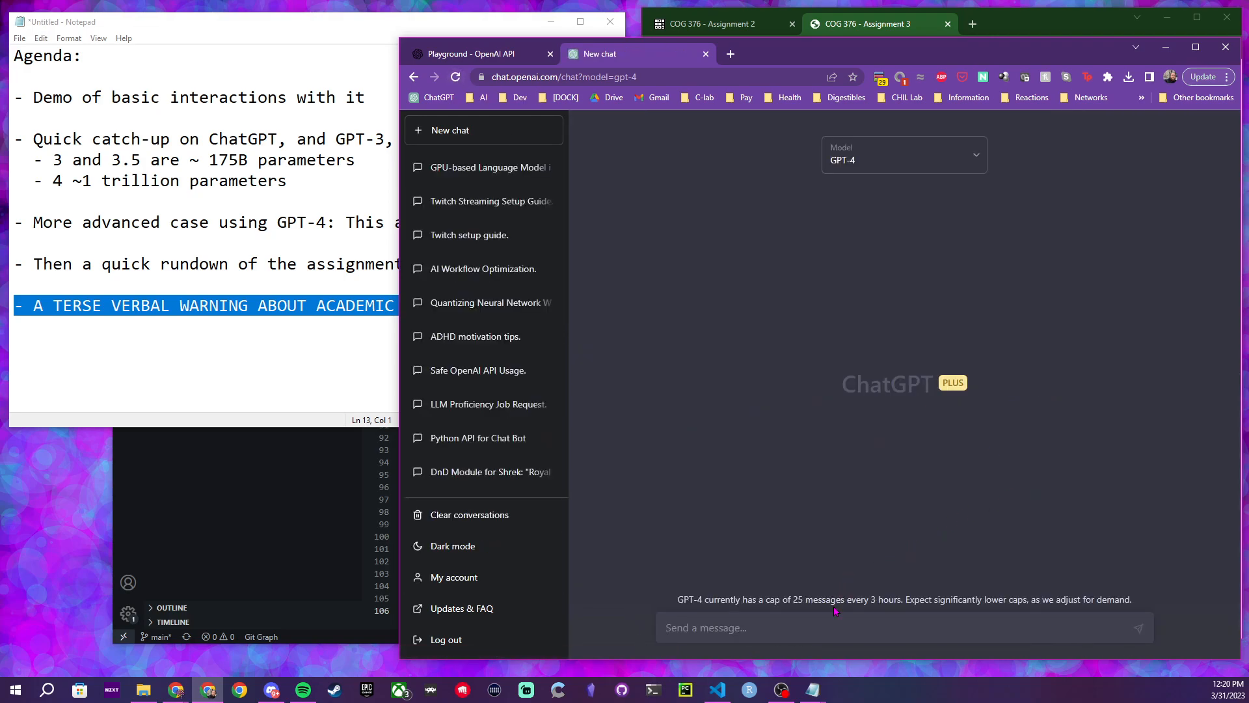
pyautogui.click(485, 167)
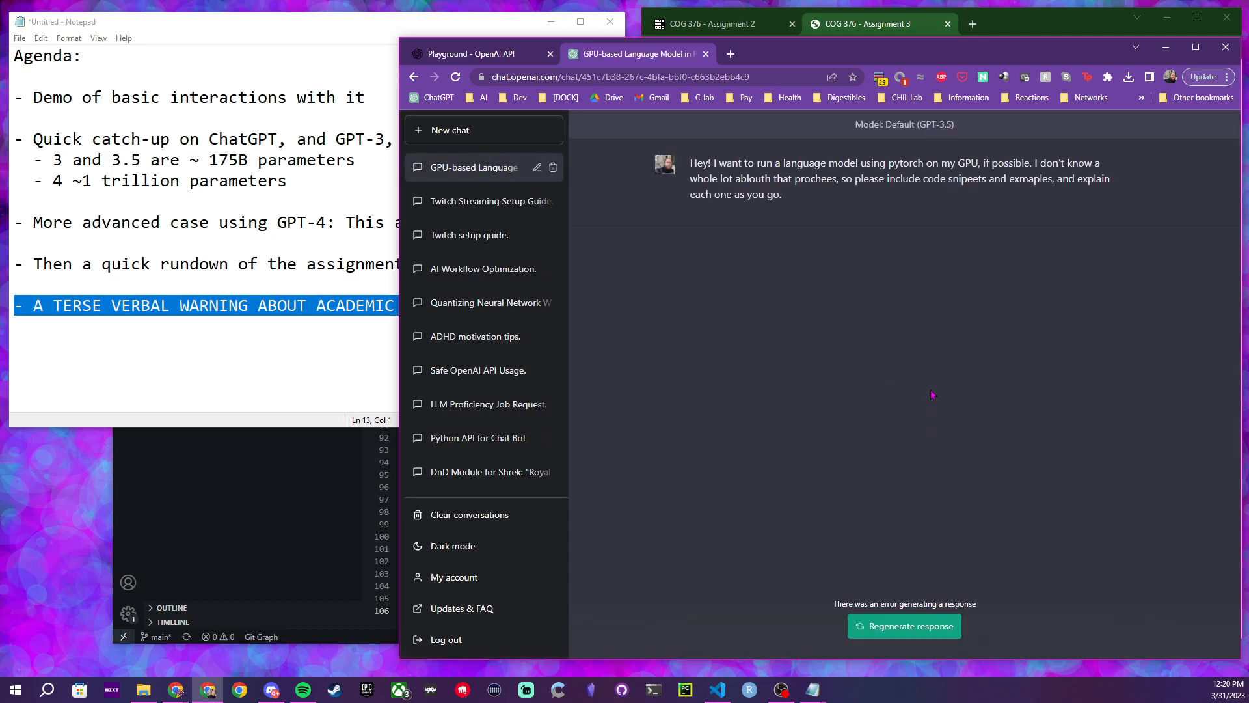
# Highlight the remaining prompt and the conversation's model label, and move the ChatGPT window off the screen
pyautogui.tripleClick(770, 189)
pyautogui.click(962, 260)
pyautogui.moveTo(904, 128); pyautogui.dragTo(993, 130)
pyautogui.click(996, 130)
pyautogui.moveTo(781, 60); pyautogui.dragTo(1248, 67)
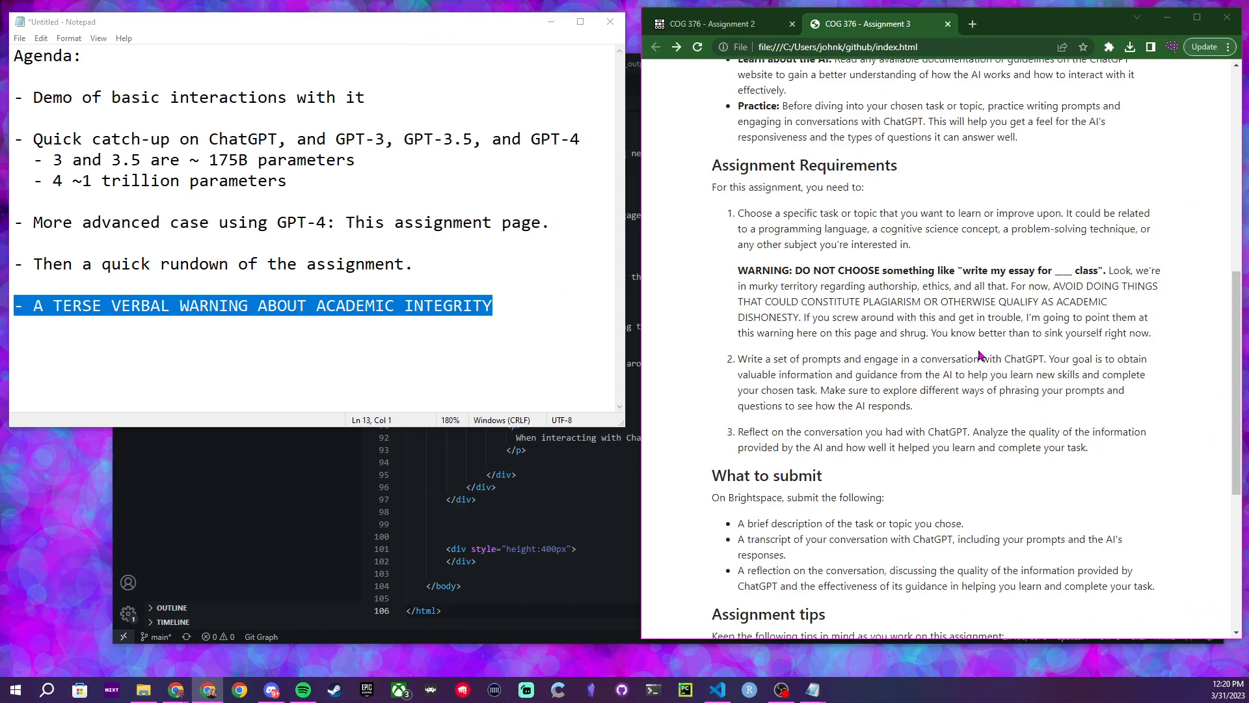
# Rearrange the windows so the Notepad agenda and the Assignment 3 page sit side by side in front of the code editor
pyautogui.click(508, 333)
pyautogui.click(449, 511)
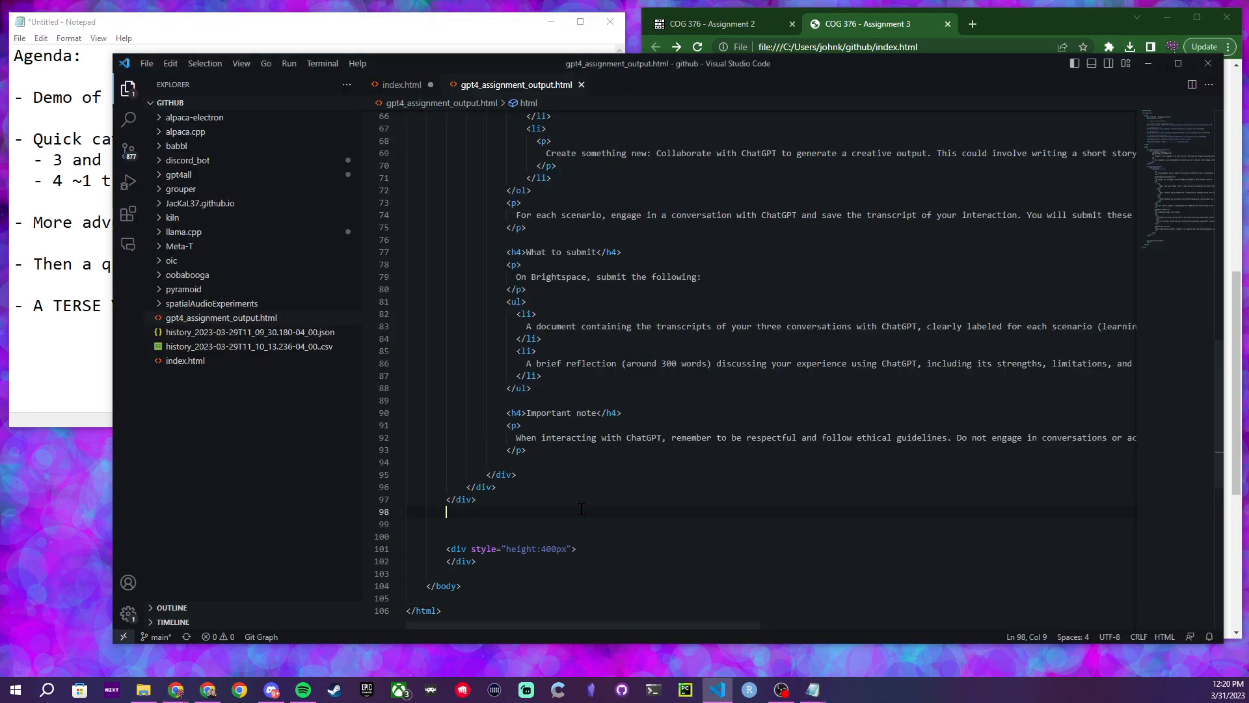
pyautogui.moveTo(888, 77); pyautogui.dragTo(837, 82)
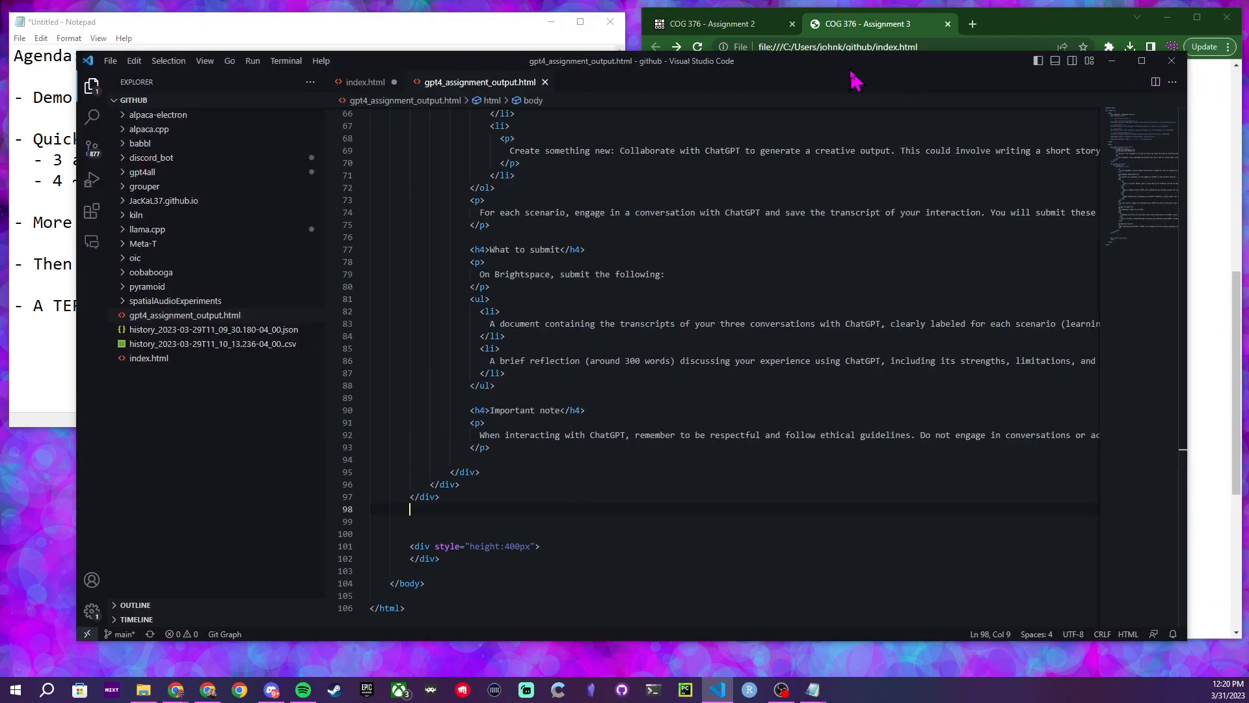
pyautogui.click(891, 33)
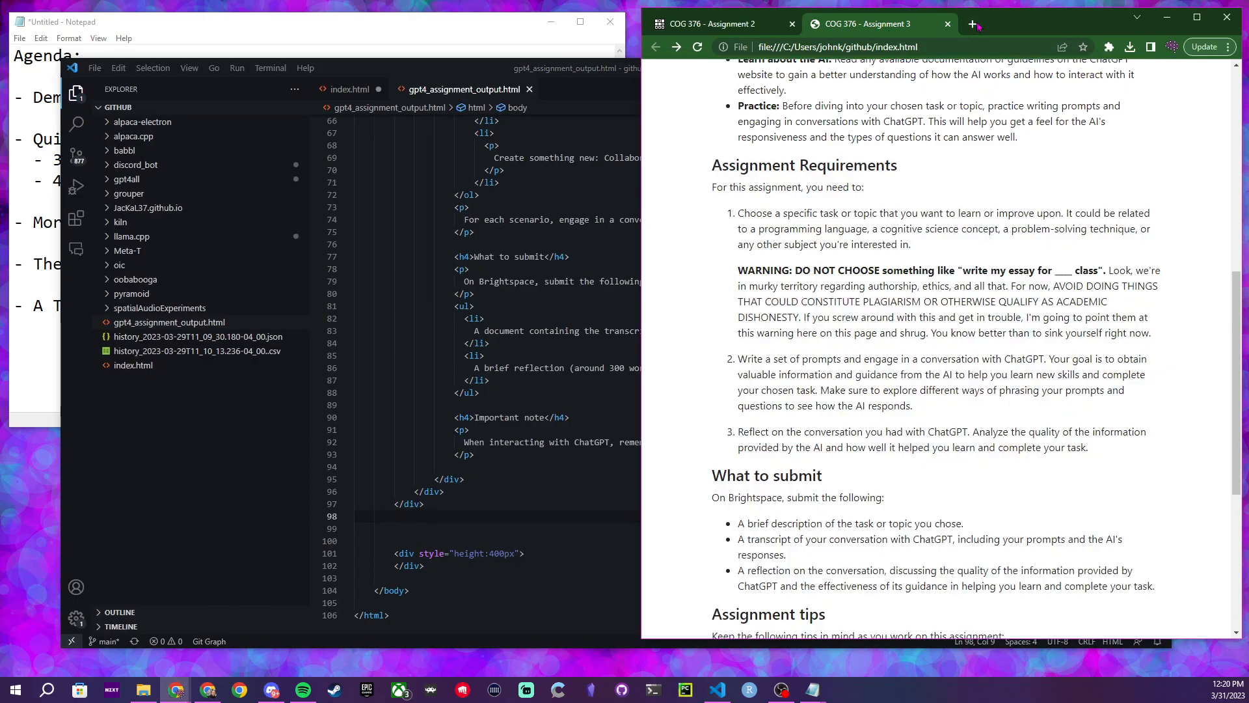
pyautogui.moveTo(1006, 30); pyautogui.dragTo(1000, 30)
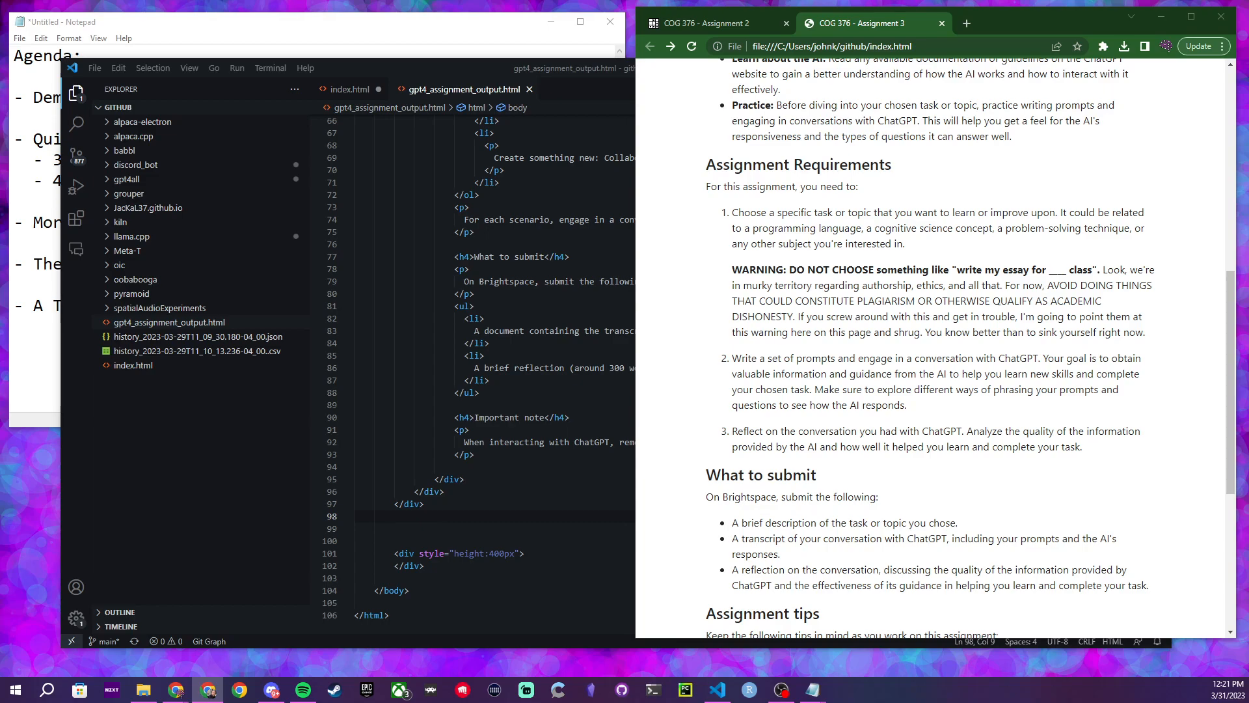
pyautogui.moveTo(361, 73); pyautogui.dragTo(390, 91)
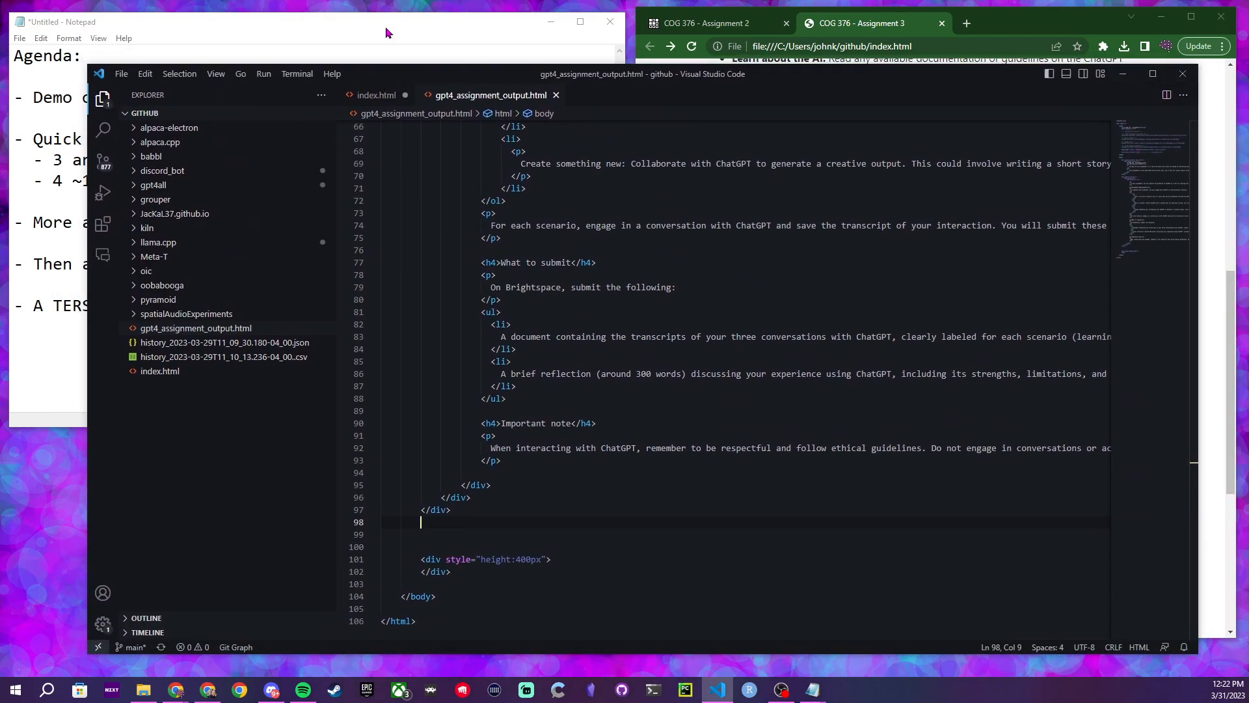
pyautogui.click(386, 28)
pyautogui.click(980, 34)
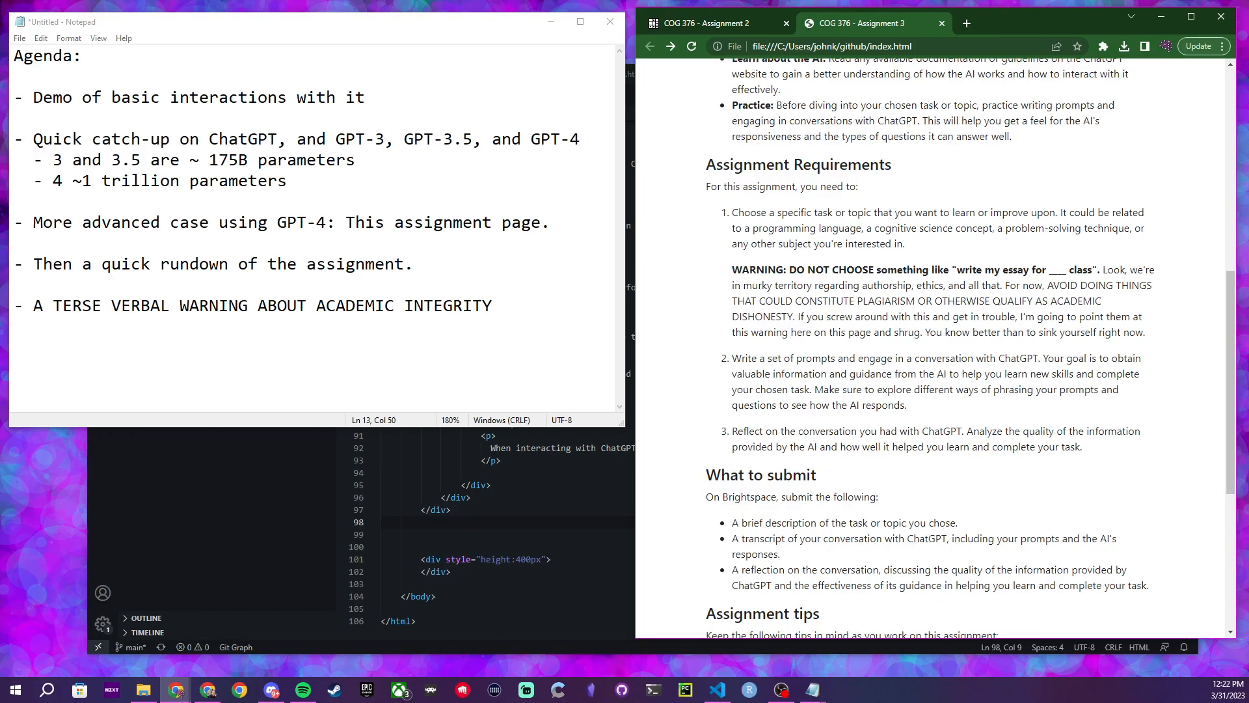